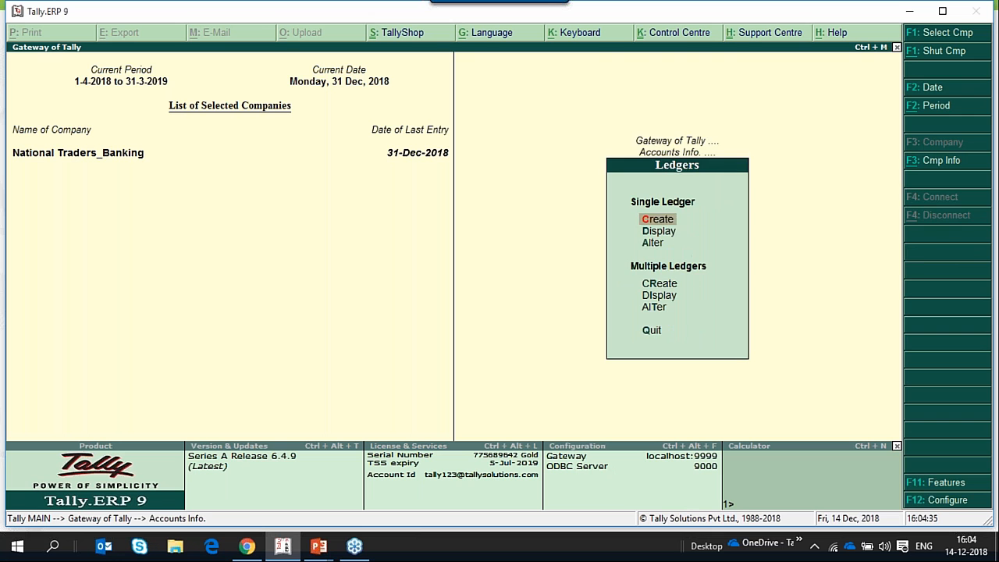
- Open the Yes Bank ledger for alteration from the single ledger options
{"action": "key", "text": "Down"}
{"action": "key", "text": "Down"}
{"action": "key", "text": "Return"}
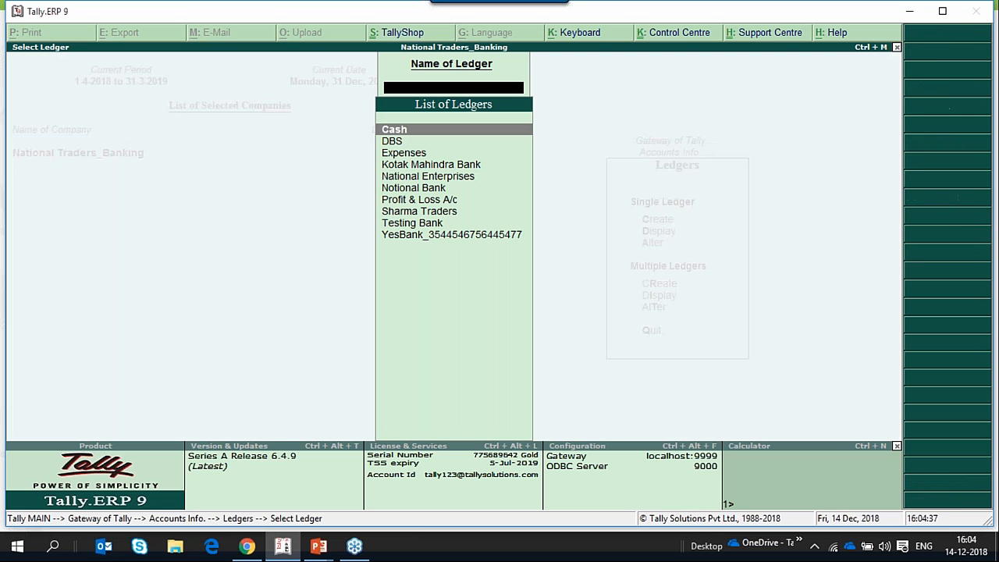
{"action": "key", "text": "Down"}
{"action": "key", "text": "Down"}
{"action": "key", "text": "Down"}
{"action": "key", "text": "Down"}
{"action": "key", "text": "Down"}
{"action": "key", "text": "Down"}
{"action": "key", "text": "Down"}
{"action": "key", "text": "Down"}
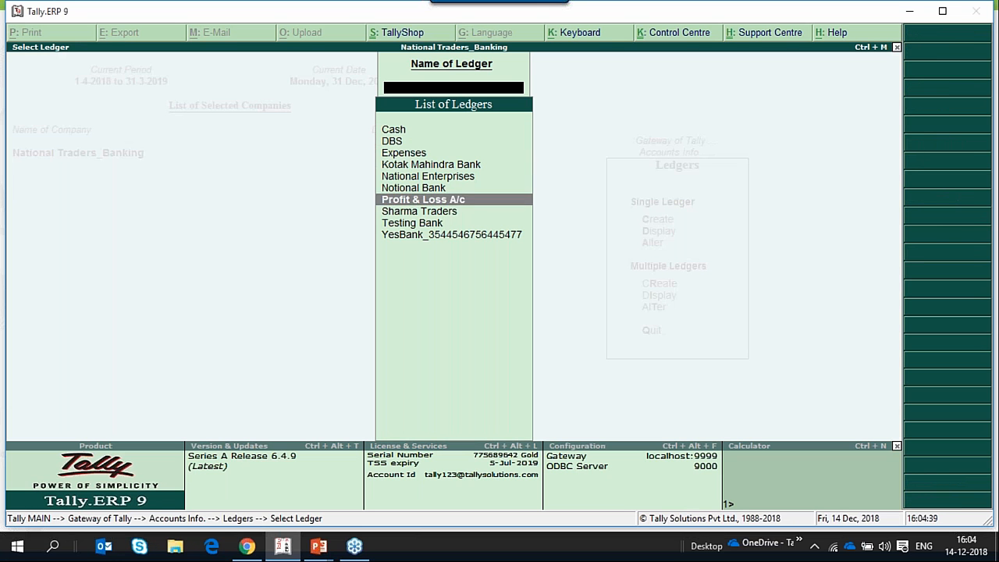
{"action": "key", "text": "Down"}
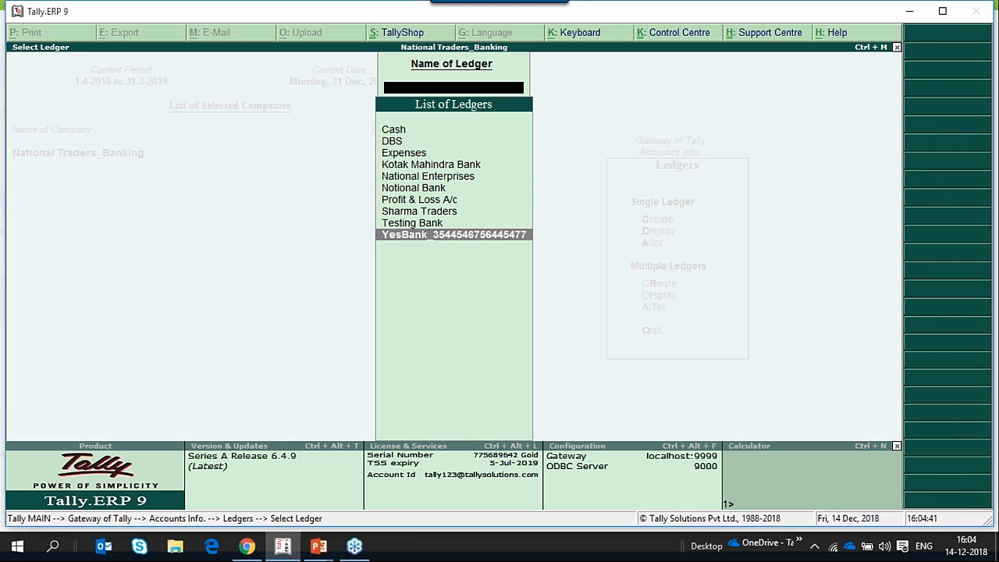
{"action": "key", "text": "Return"}
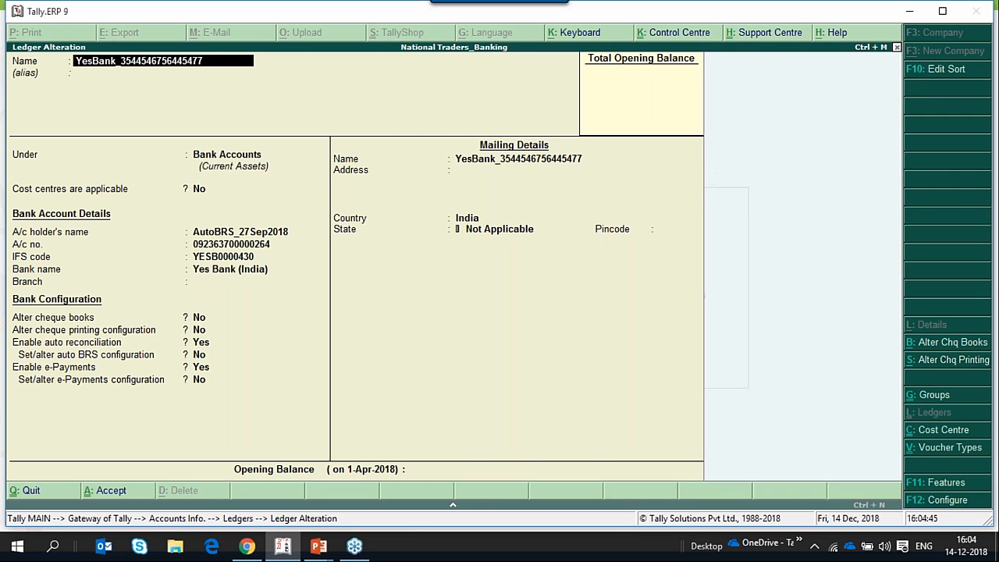
- Review the ledger's bank account details, including account holder, account number, IFS code, bank name and branch
{"action": "key", "text": "Return"}
{"action": "key", "text": "Return"}
{"action": "key", "text": "Return"}
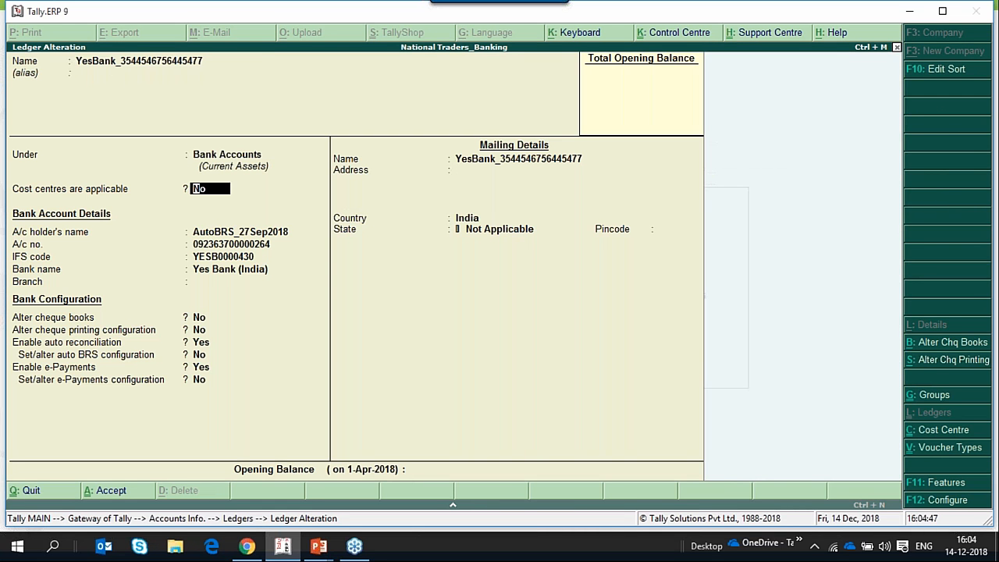
{"action": "key", "text": "BackSpace"}
{"action": "left_click", "coordinate": [197, 282]}
{"action": "left_click", "coordinate": [196, 269]}
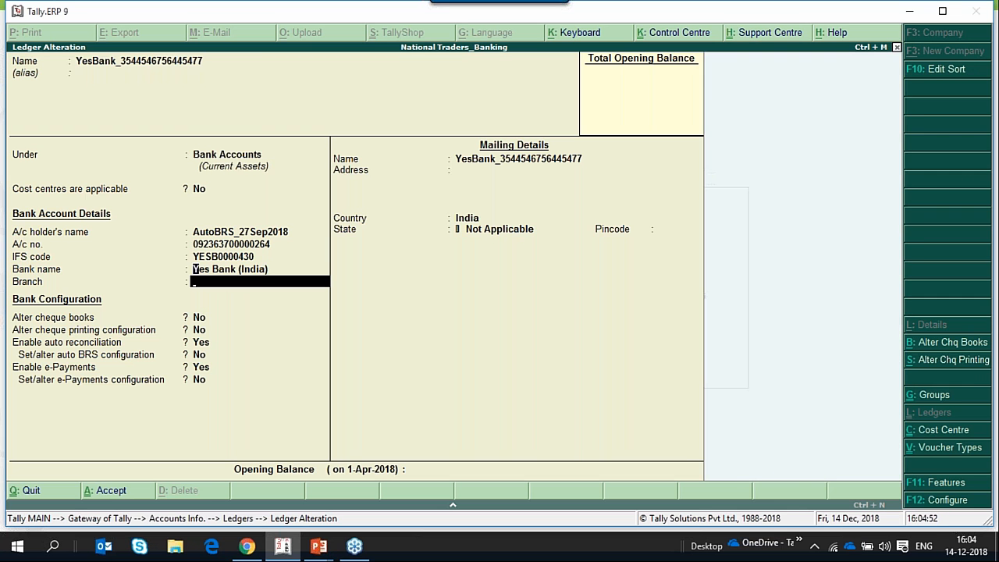
{"action": "key", "text": "BackSpace"}
{"action": "key", "text": "BackSpace"}
{"action": "key", "text": "Return"}
{"action": "key", "text": "Return"}
{"action": "key", "text": "Return"}
{"action": "key", "text": "BackSpace"}
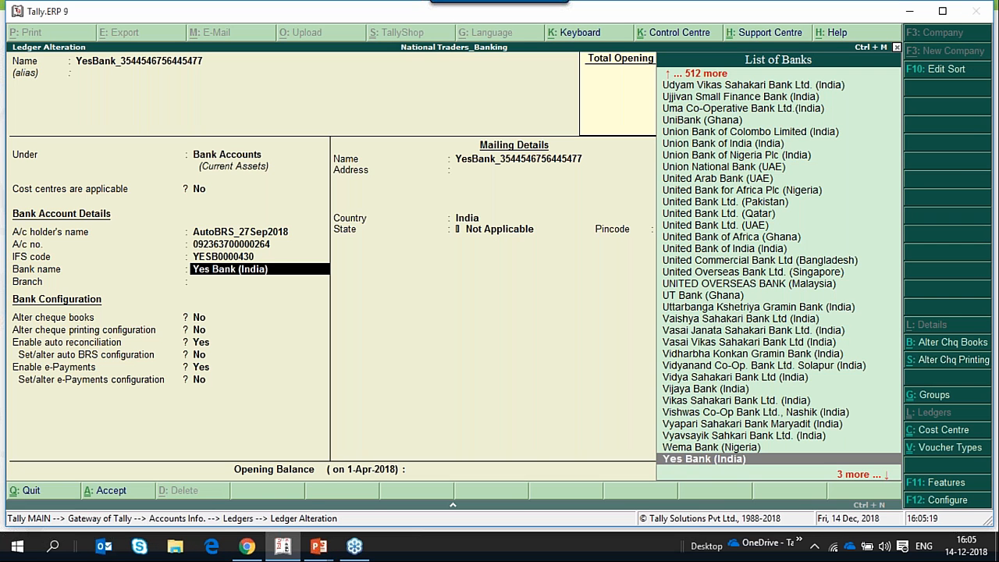
{"action": "key", "text": "Return"}
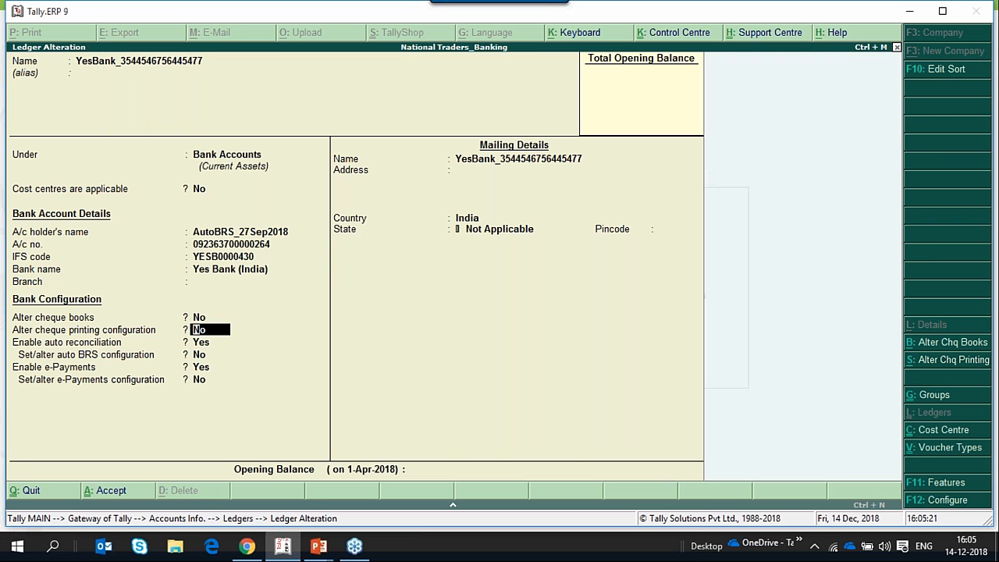
- Examine the ledger's bank configuration options, especially auto reconciliation and e-Payments, and how they relate to the bank name
{"action": "key", "text": "Return"}
{"action": "key", "text": "Return"}
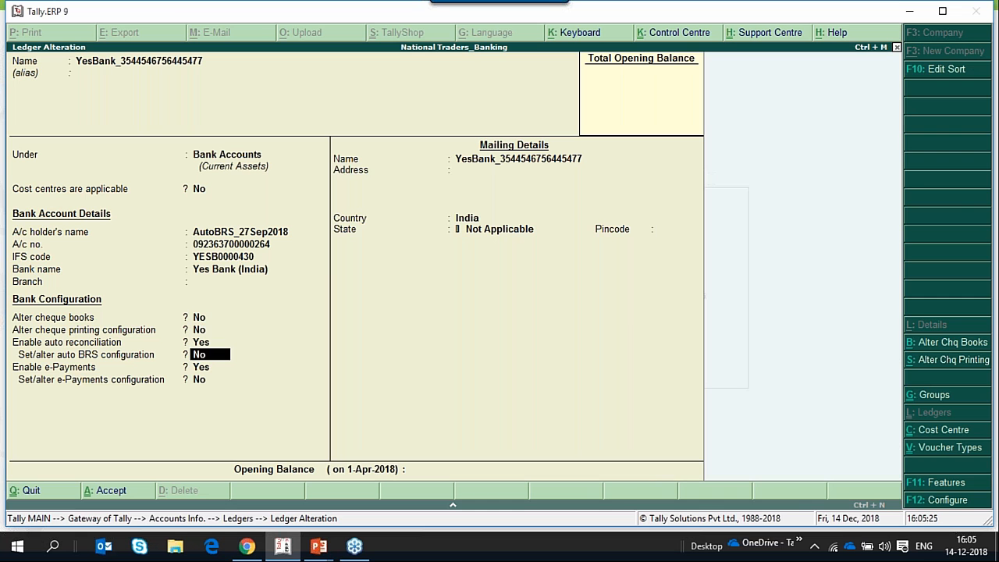
{"action": "key", "text": "Return"}
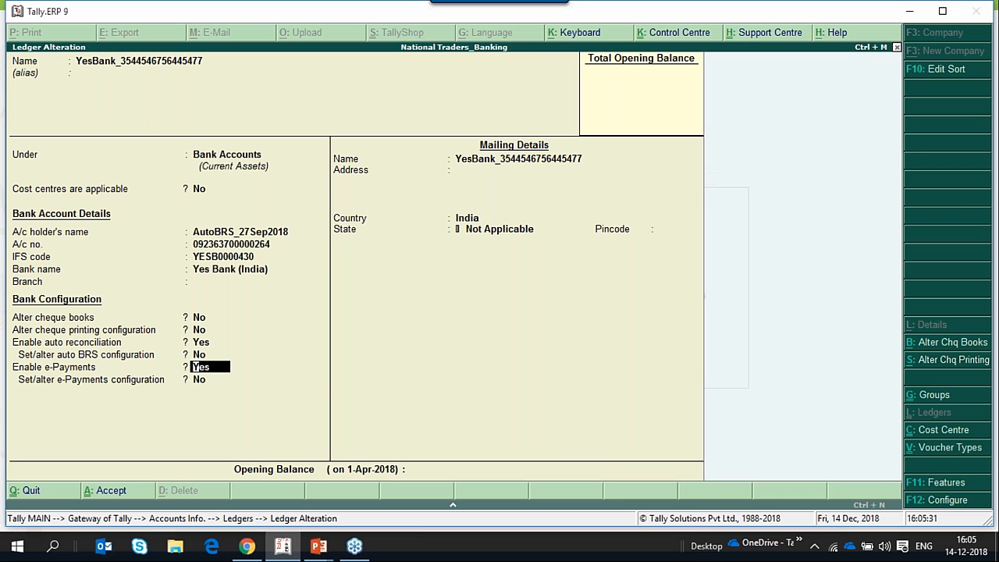
{"action": "key", "text": "Up"}
{"action": "key", "text": "Up"}
{"action": "key", "text": "Up"}
{"action": "key", "text": "Up"}
{"action": "key", "text": "Up"}
{"action": "key", "text": "Up"}
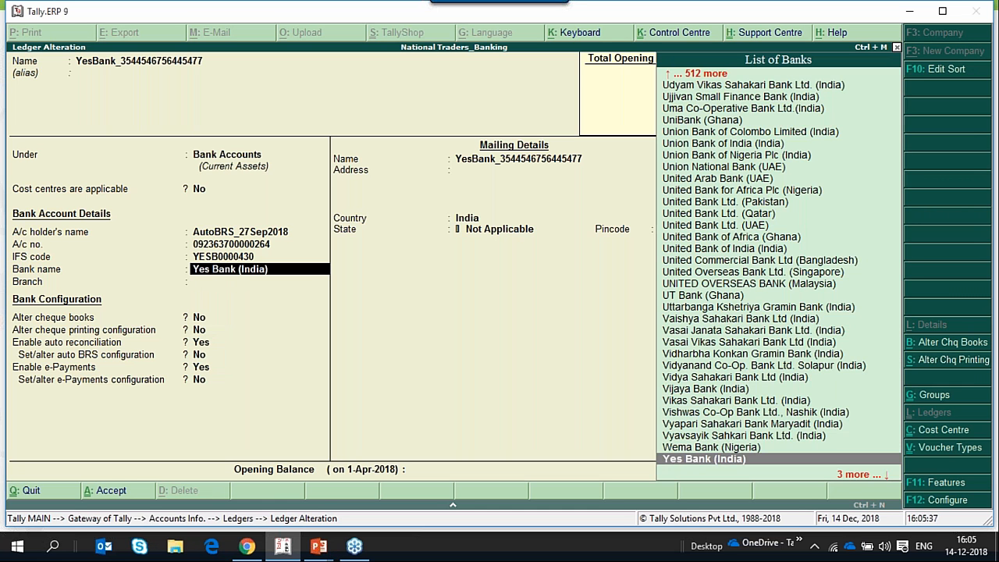
{"action": "key", "text": "Down"}
{"action": "key", "text": "Down"}
{"action": "key", "text": "Down"}
{"action": "key", "text": "Down"}
{"action": "key", "text": "Down"}
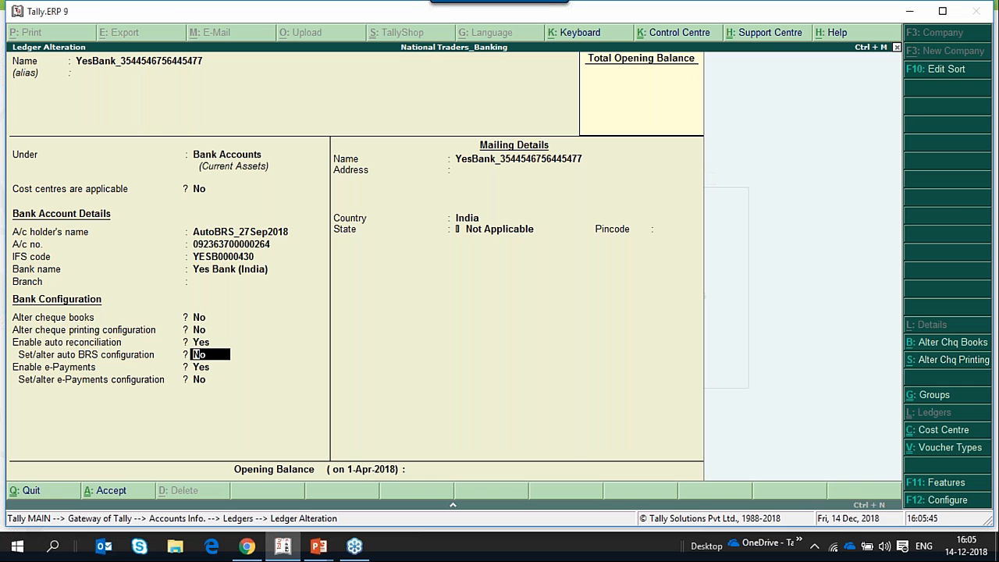
{"action": "key", "text": "Up"}
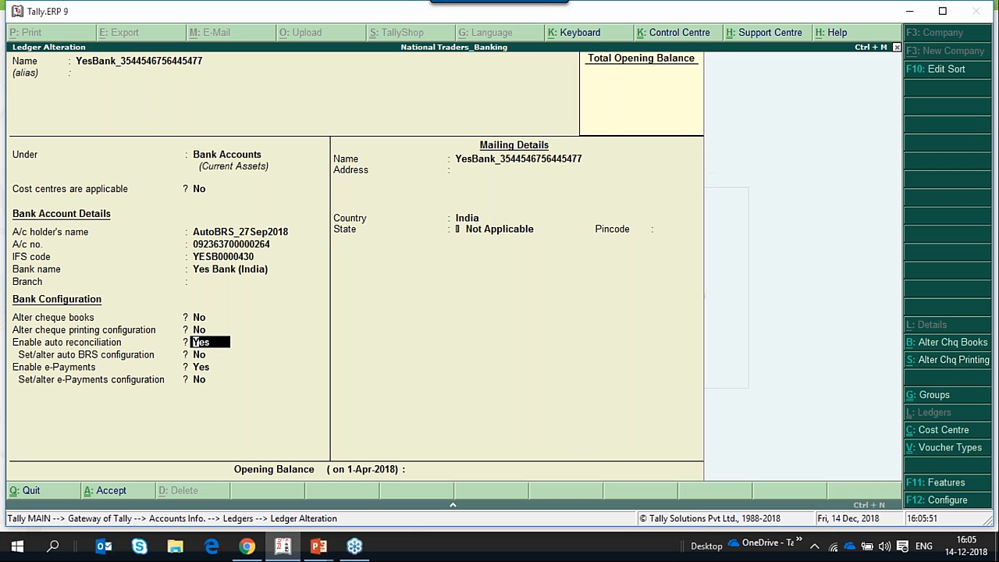
- Set the auto BRS configuration option to Yes, keep the existing bank statement locations and save the ledger
{"action": "key", "text": "Return"}
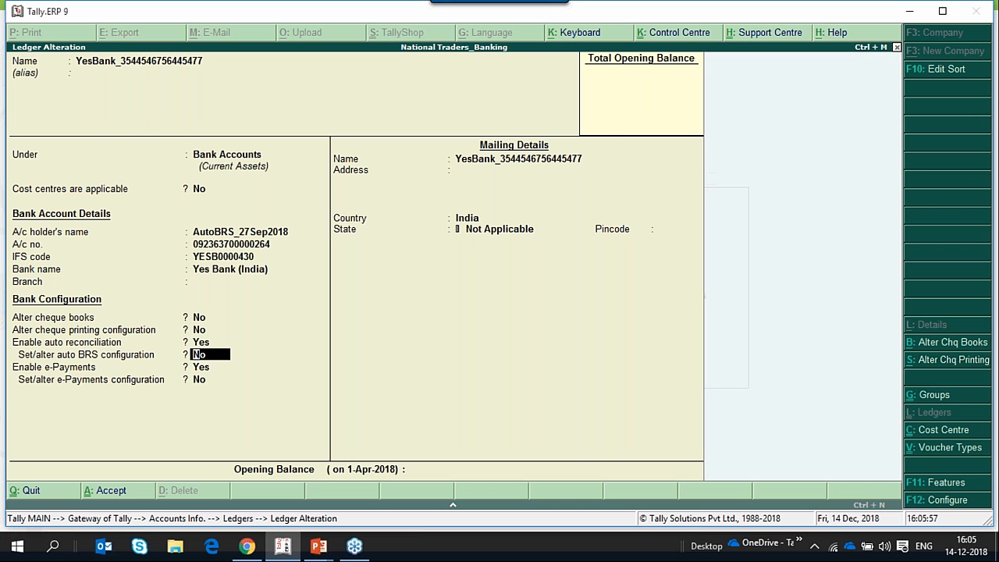
{"action": "type", "text": "y"}
{"action": "key", "text": "Return"}
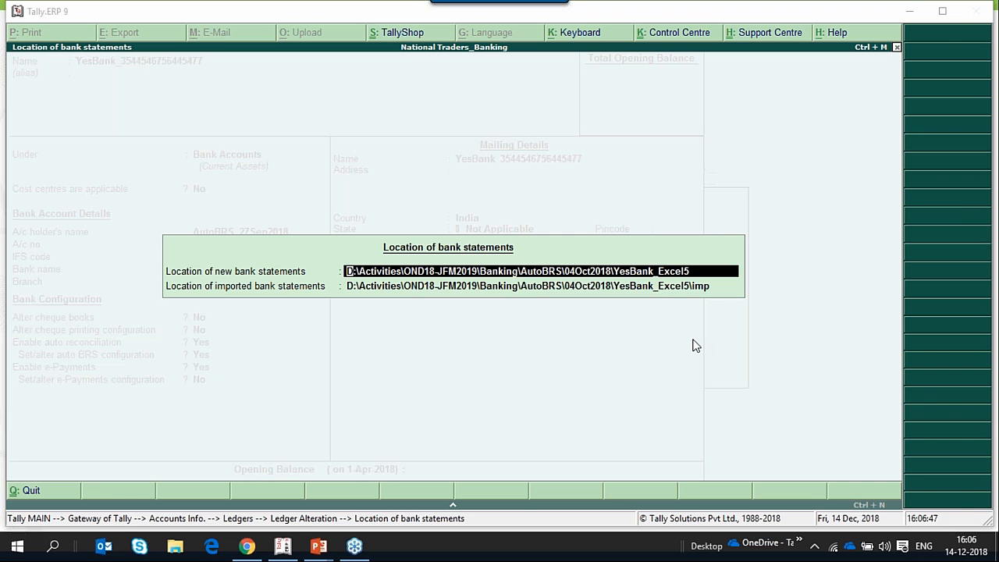
{"action": "key", "text": "Return"}
{"action": "key", "text": "Return"}
{"action": "key", "text": "Return"}
{"action": "key", "text": "Return"}
{"action": "key", "text": "Return"}
{"action": "key", "text": "Return"}
{"action": "key", "text": "Return"}
{"action": "key", "text": "Return"}
{"action": "key", "text": "Return"}
{"action": "key", "text": "Return"}
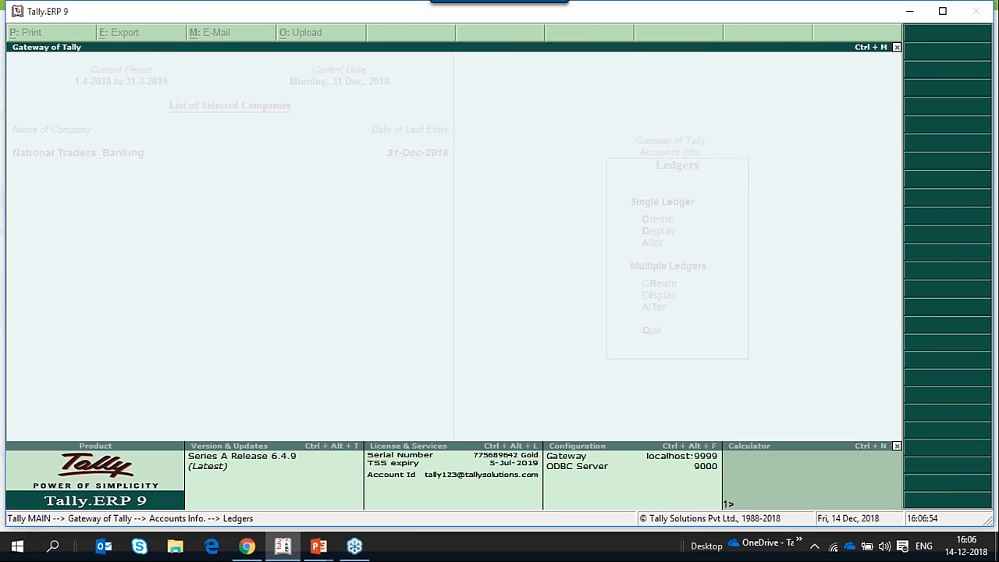
- Leave the ledger selection and return to the main Gateway of Tally menu
{"action": "key", "text": "Escape"}
{"action": "key", "text": "Escape"}
{"action": "key", "text": "Escape"}
{"action": "key", "text": "Escape"}
{"action": "key", "text": "n"}
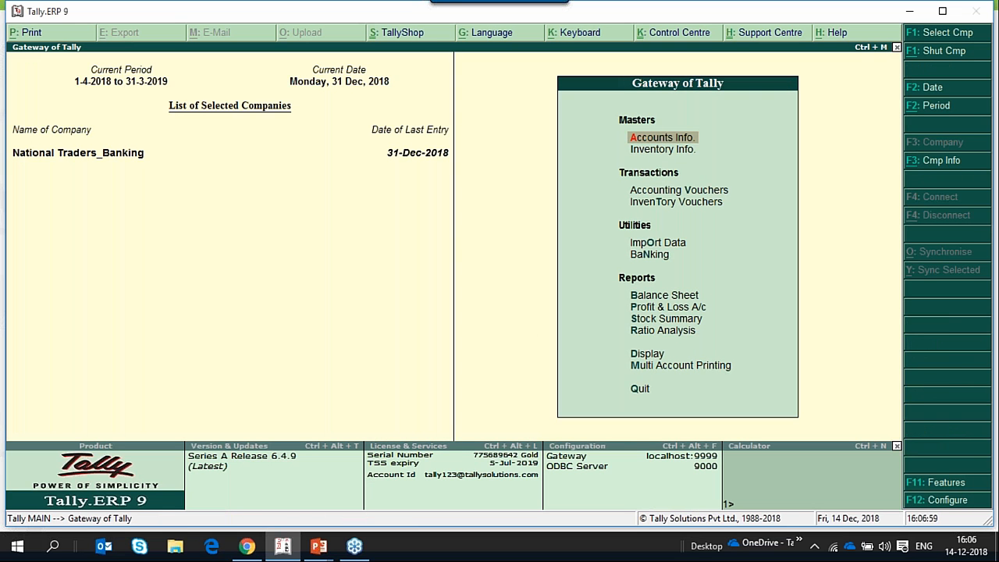
- View the Yes Bank ledger's Bank Reconciliation from the Banking utilities and close it
{"action": "key", "text": "Up"}
{"action": "key", "text": "Up"}
{"action": "key", "text": "Up"}
{"action": "key", "text": "Up"}
{"action": "key", "text": "Up"}
{"action": "key", "text": "Up"}
{"action": "key", "text": "Up"}
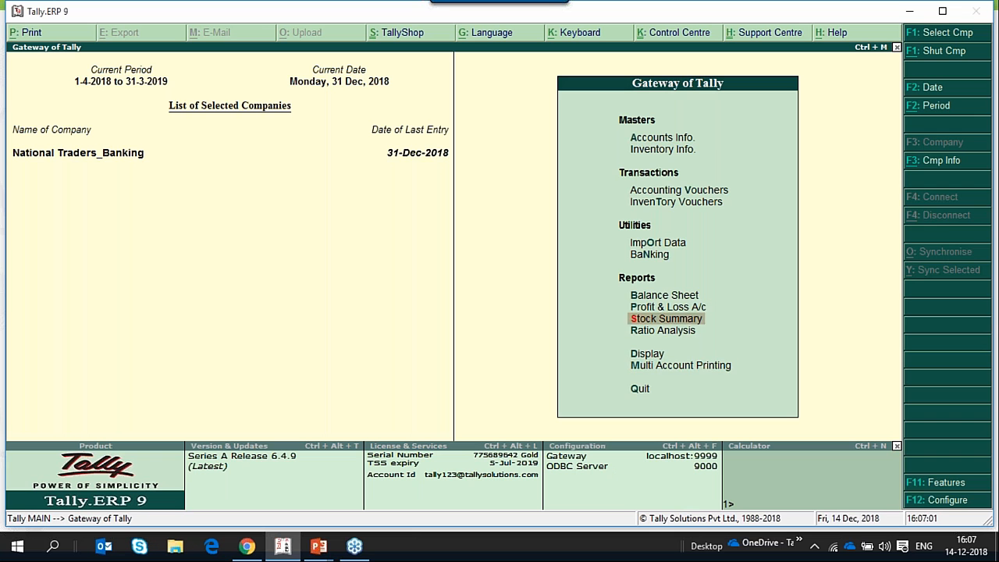
{"action": "key", "text": "Up"}
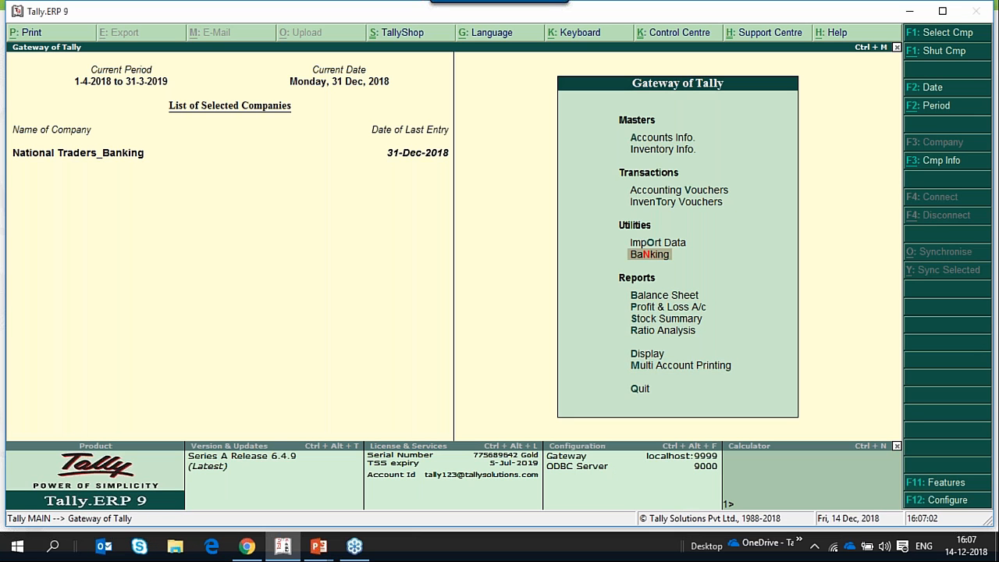
{"action": "key", "text": "Return"}
{"action": "key", "text": "Down"}
{"action": "key", "text": "Down"}
{"action": "key", "text": "Down"}
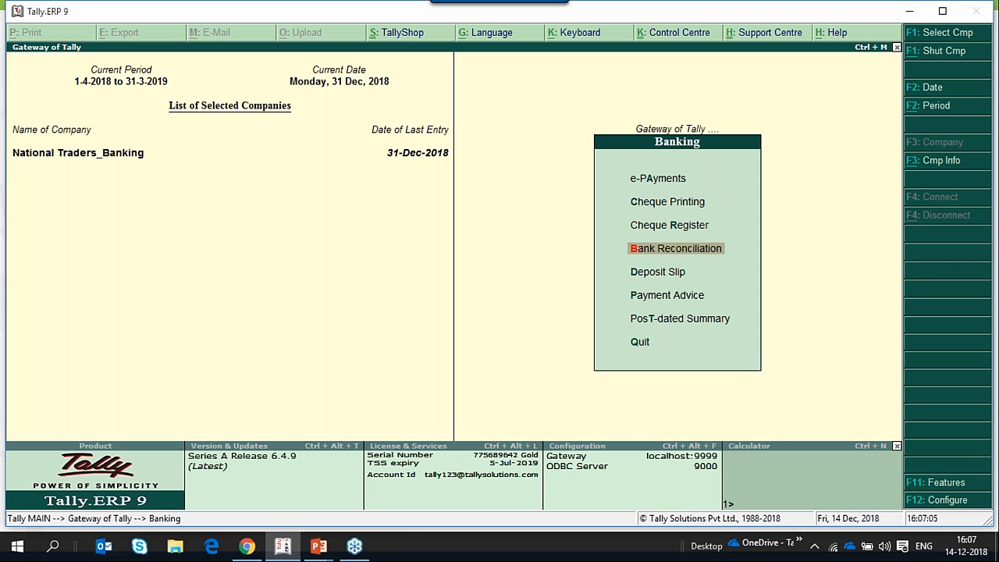
{"action": "key", "text": "Return"}
{"action": "key", "text": "Down"}
{"action": "key", "text": "Down"}
{"action": "key", "text": "Down"}
{"action": "key", "text": "Down"}
{"action": "key", "text": "Return"}
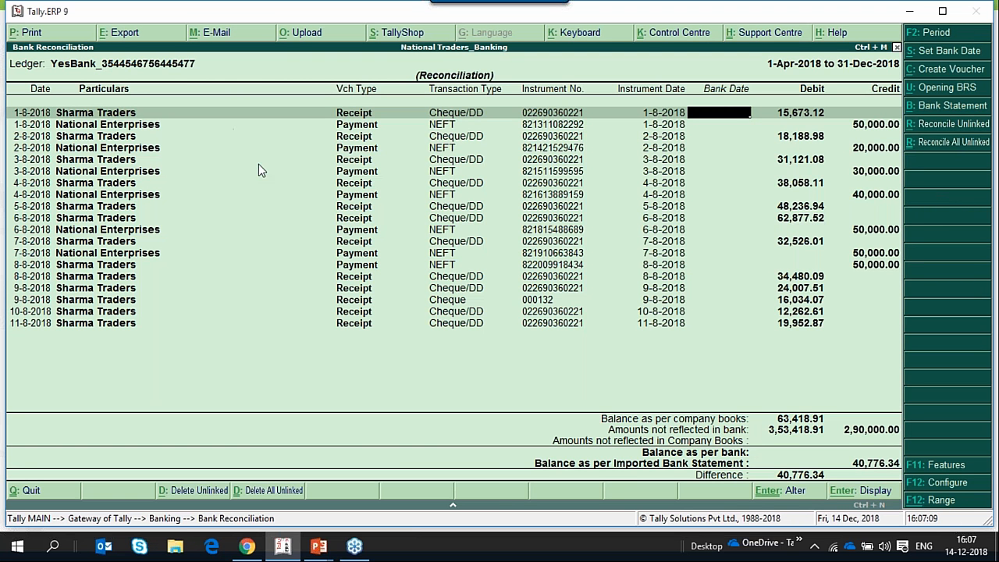
{"action": "key", "text": "Escape"}
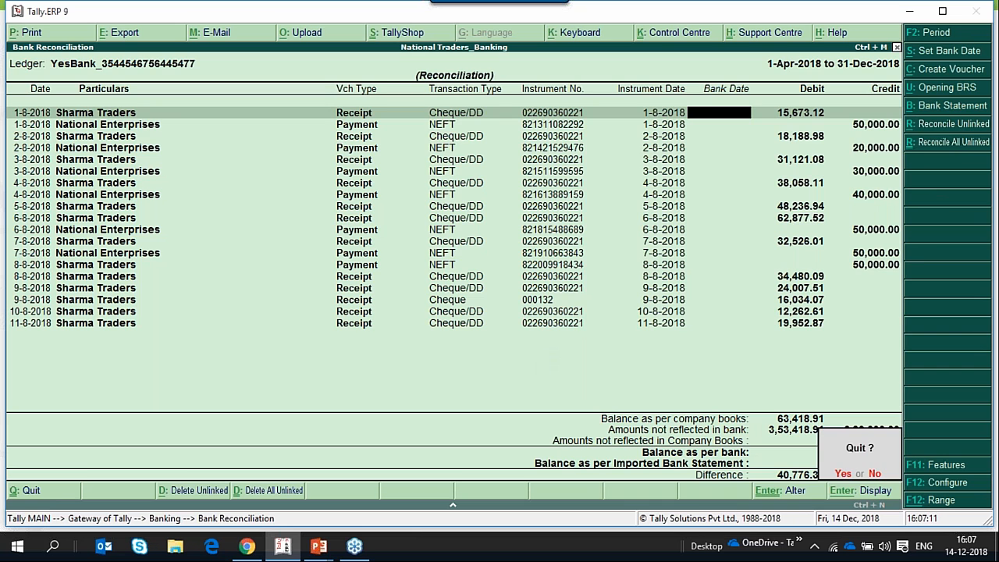
{"action": "key", "text": "Return"}
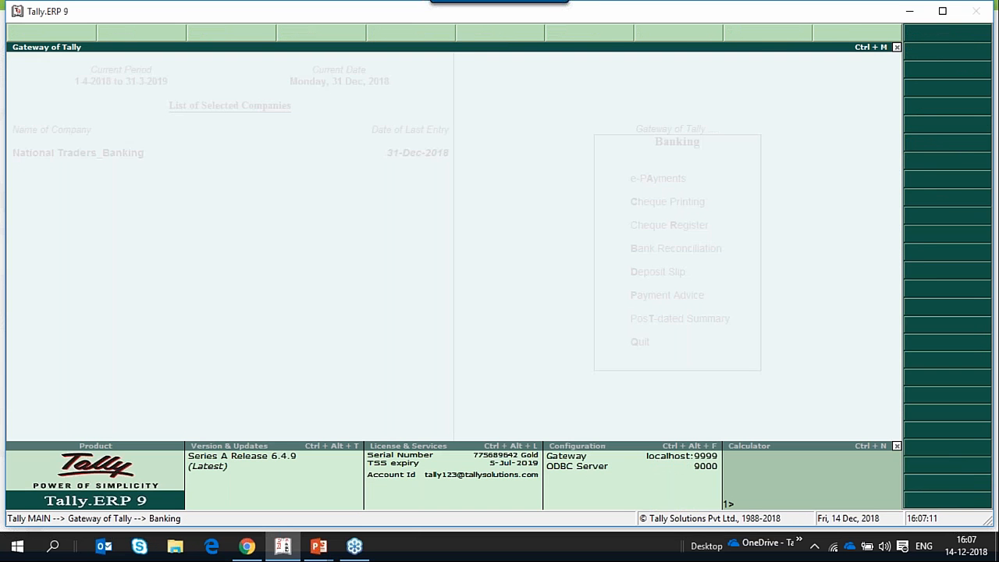
- Display the Yes Bank ledger's vouchers from the Account Books reports
{"action": "key", "text": "Escape"}
{"action": "key", "text": "Escape"}
{"action": "key", "text": "Up"}
{"action": "key", "text": "Up"}
{"action": "key", "text": "Up"}
{"action": "key", "text": "Up"}
{"action": "key", "text": "Up"}
{"action": "key", "text": "Up"}
{"action": "key", "text": "Up"}
{"action": "key", "text": "Up"}
{"action": "key", "text": "Return"}
{"action": "key", "text": "Down"}
{"action": "key", "text": "Down"}
{"action": "key", "text": "Return"}
{"action": "key", "text": "Return"}
{"action": "key", "text": "Down"}
{"action": "key", "text": "Down"}
{"action": "key", "text": "Down"}
{"action": "key", "text": "Down"}
{"action": "key", "text": "Down"}
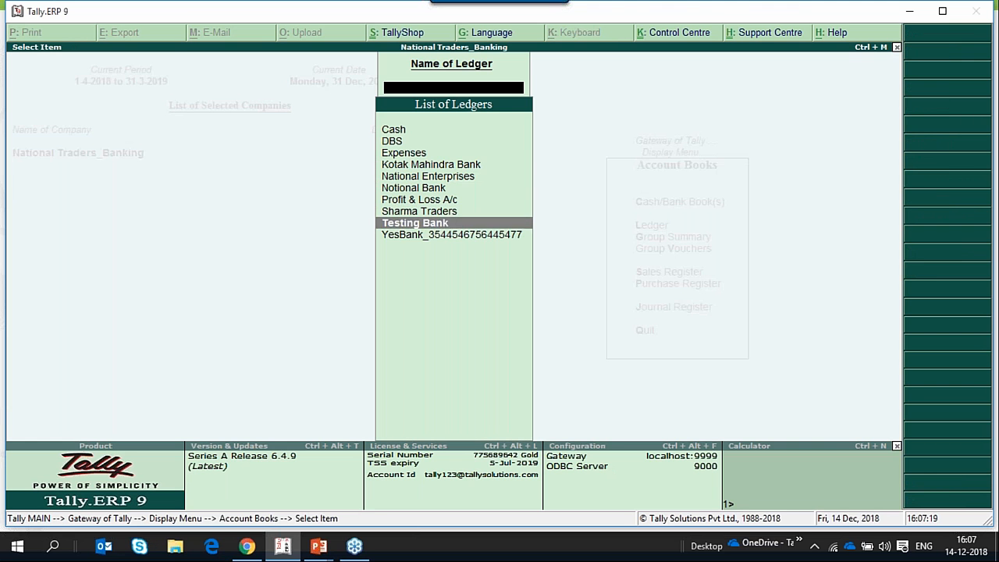
{"action": "key", "text": "Return"}
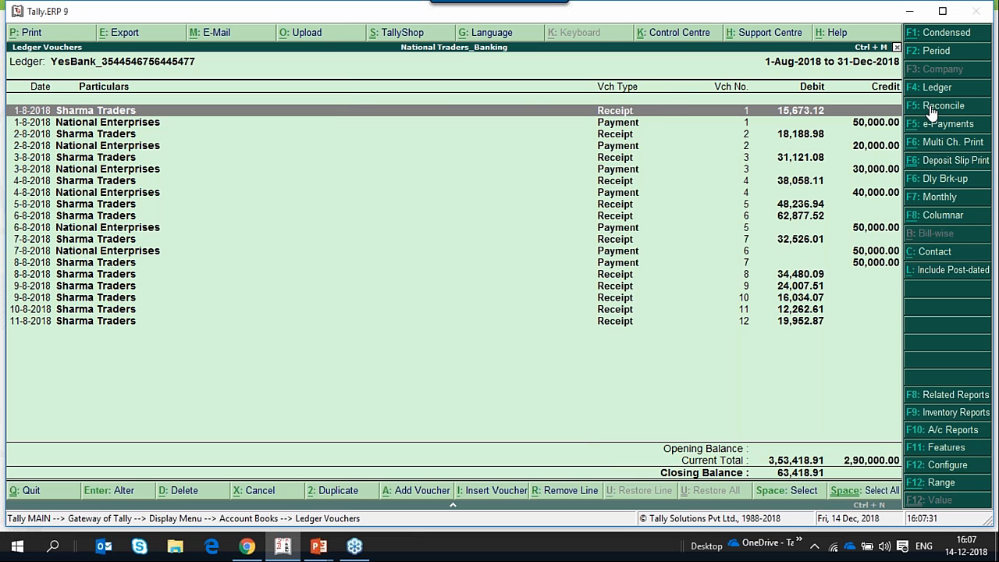
- Switch the ledger vouchers to reconciliation and set the first Sharma Traders receipt's bank date to 1-8-2018
{"action": "key", "text": "F5"}
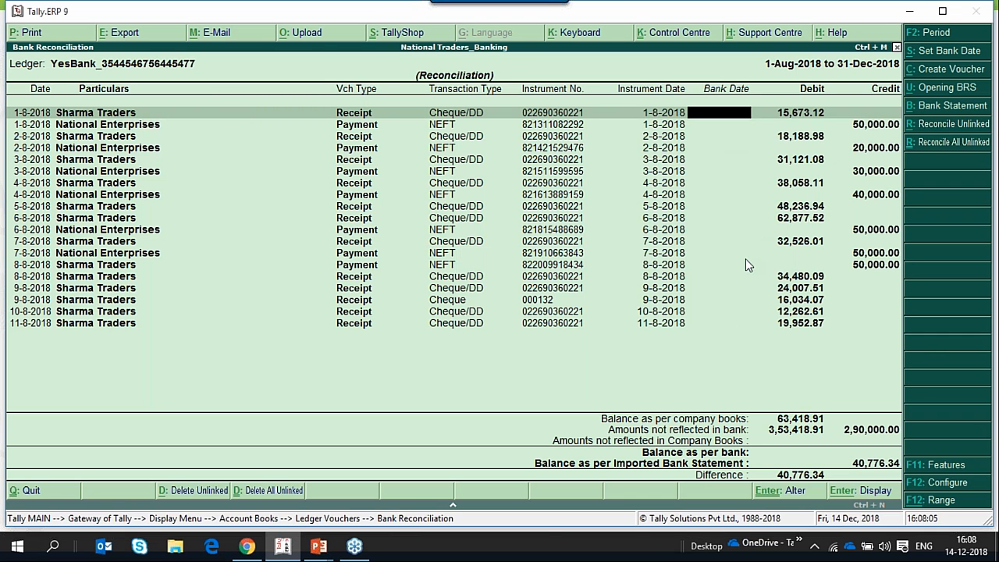
{"action": "type", "text": "1.8.2018"}
{"action": "key", "text": "Return"}
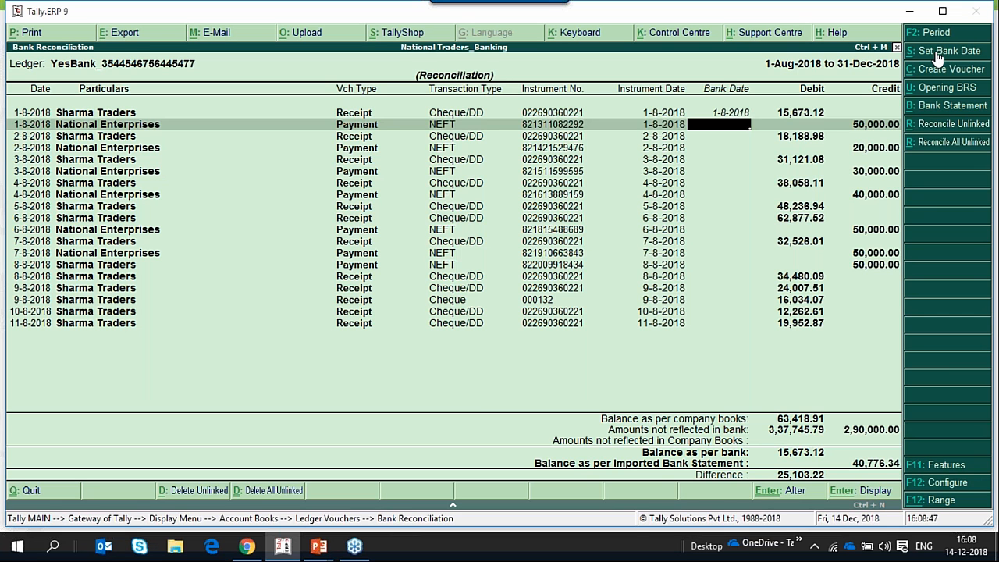
- Use Set Bank Date with the New Date type to give the remaining entries the bank date 31-12-2018
{"action": "key", "text": "Up"}
{"action": "key", "text": "BackSpace"}
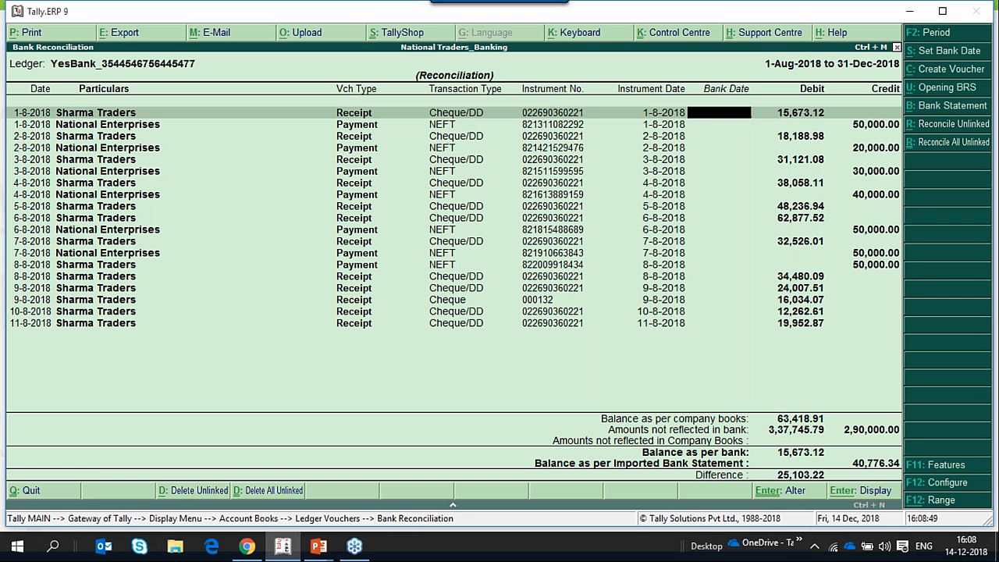
{"action": "left_click", "coordinate": [948, 51]}
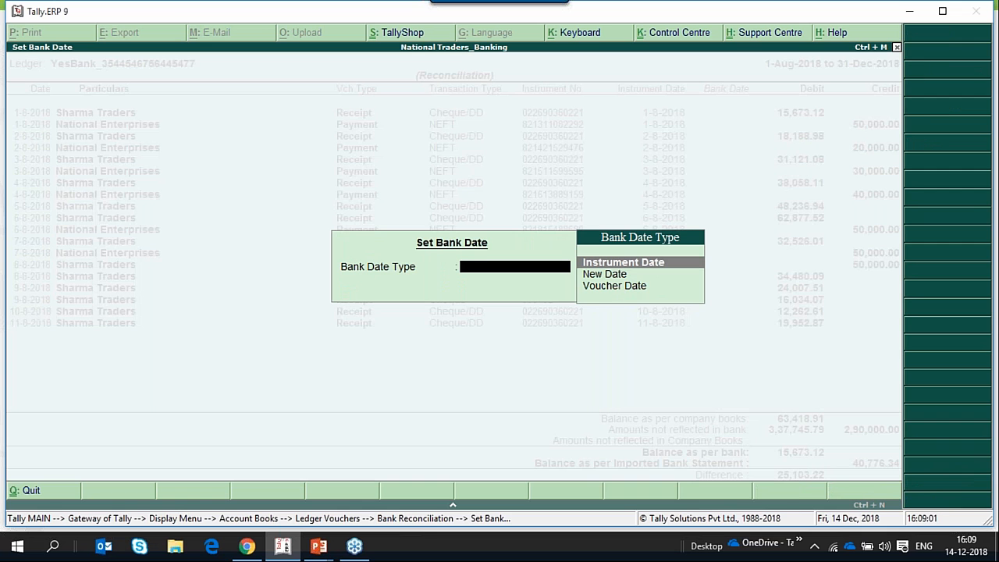
{"action": "left_click", "coordinate": [604, 274]}
{"action": "key", "text": "Return"}
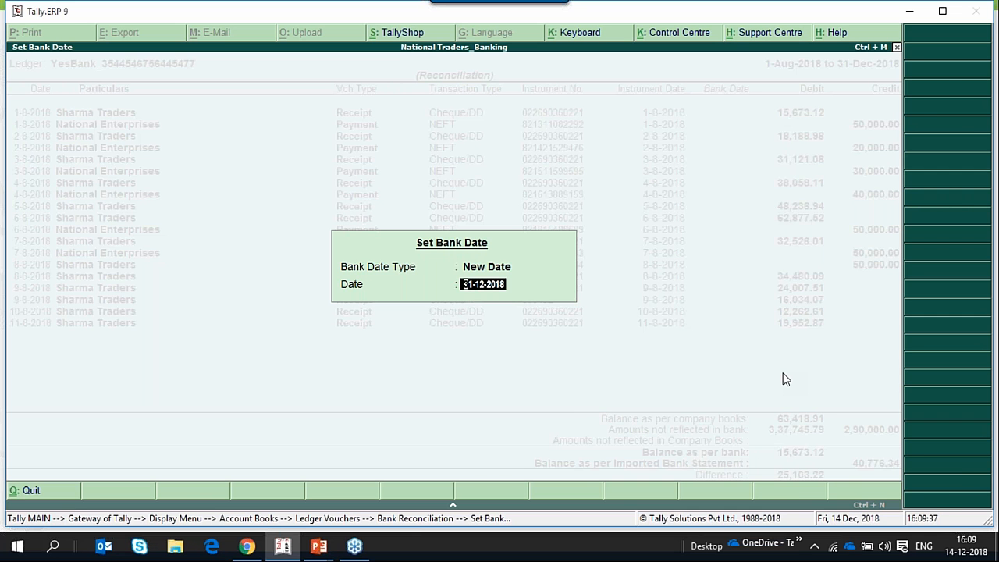
{"action": "key", "text": "Return"}
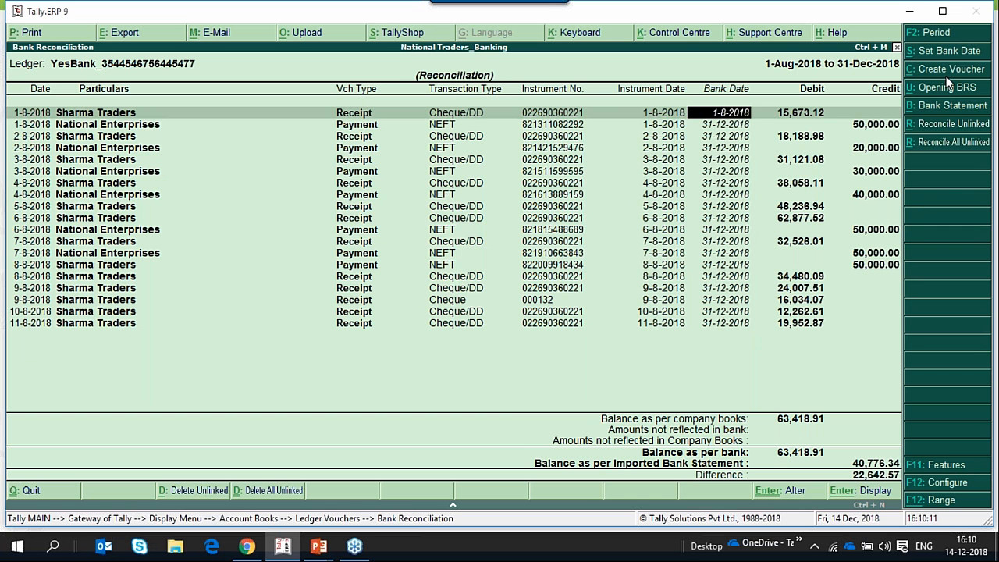
- Change the bank date type to Voucher Date for the reconciliation entries
{"action": "key", "text": "alt+s"}
{"action": "key", "text": "Down"}
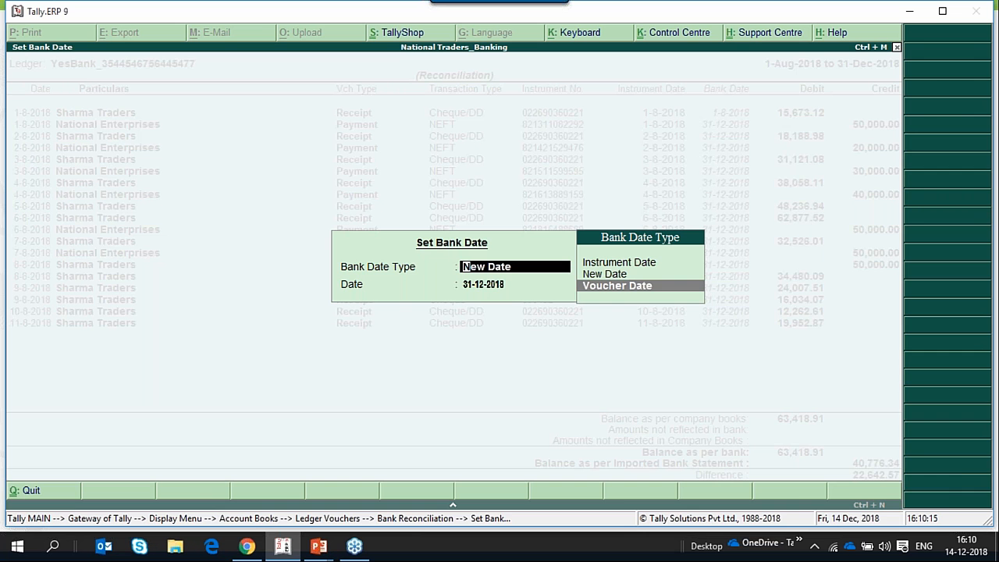
{"action": "key", "text": "Return"}
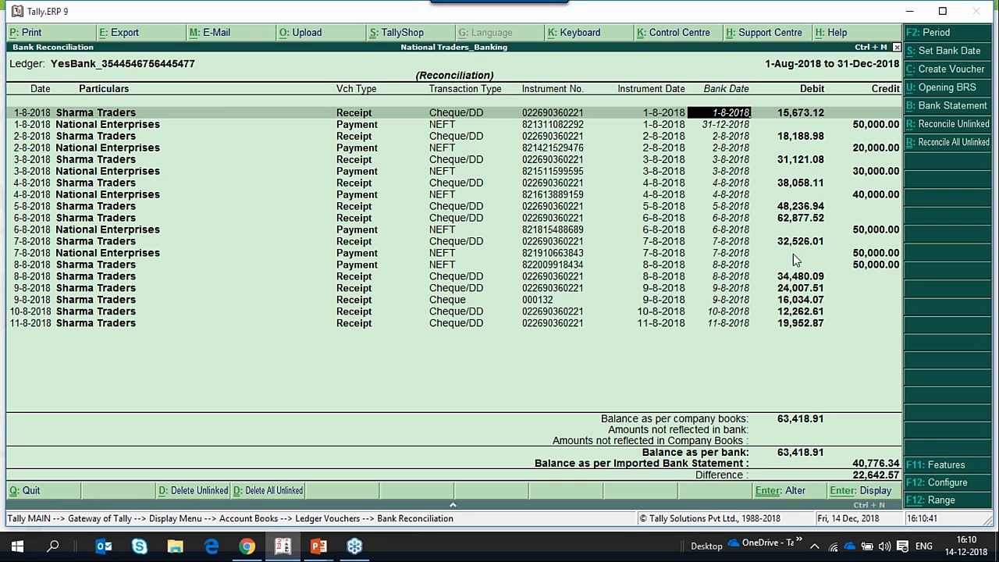
- Apply the Instrument Date type as the bank date for the reconciliation entries
{"action": "left_click", "coordinate": [949, 51]}
{"action": "key", "text": "Up"}
{"action": "key", "text": "Up"}
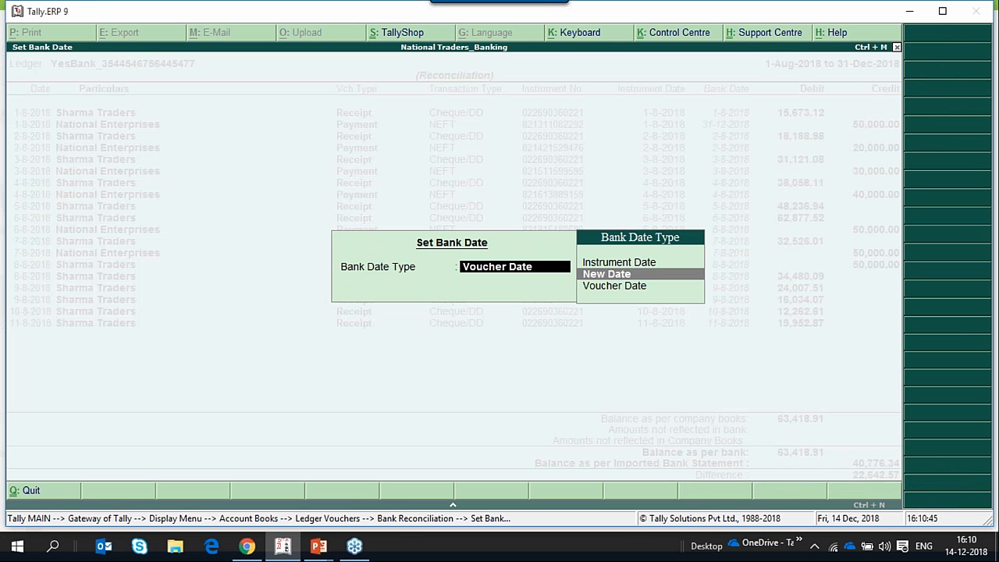
{"action": "key", "text": "Return"}
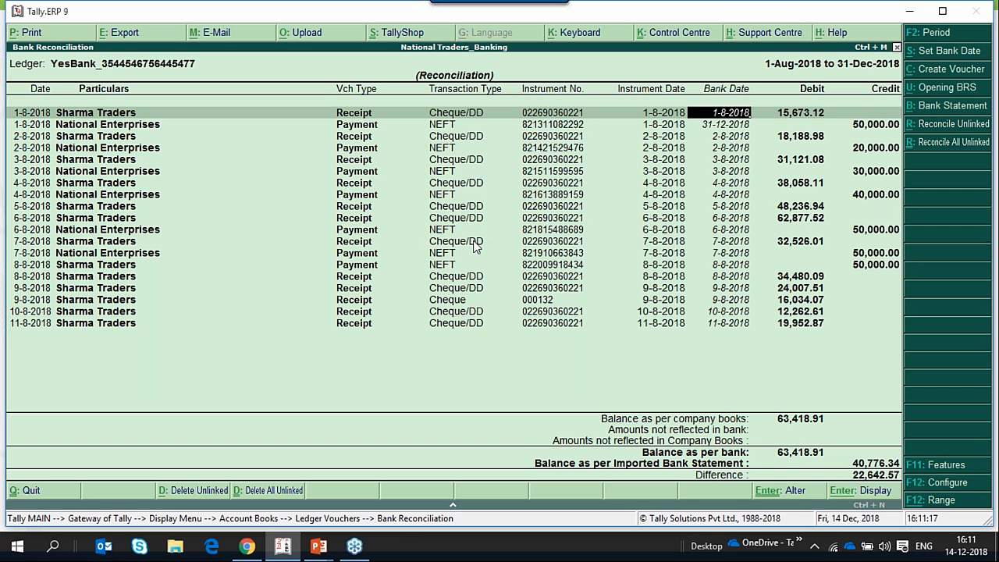
- Use Set Bank Date with the New Date type and a blank date to clear the entries' bank dates, and leave the reconciliation
{"action": "left_click", "coordinate": [942, 53]}
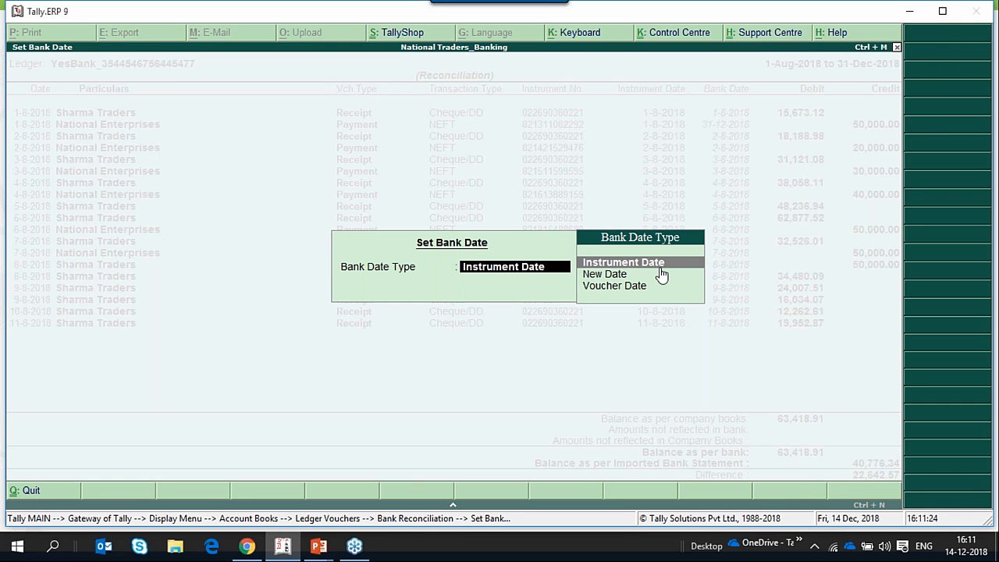
{"action": "left_click", "coordinate": [611, 277]}
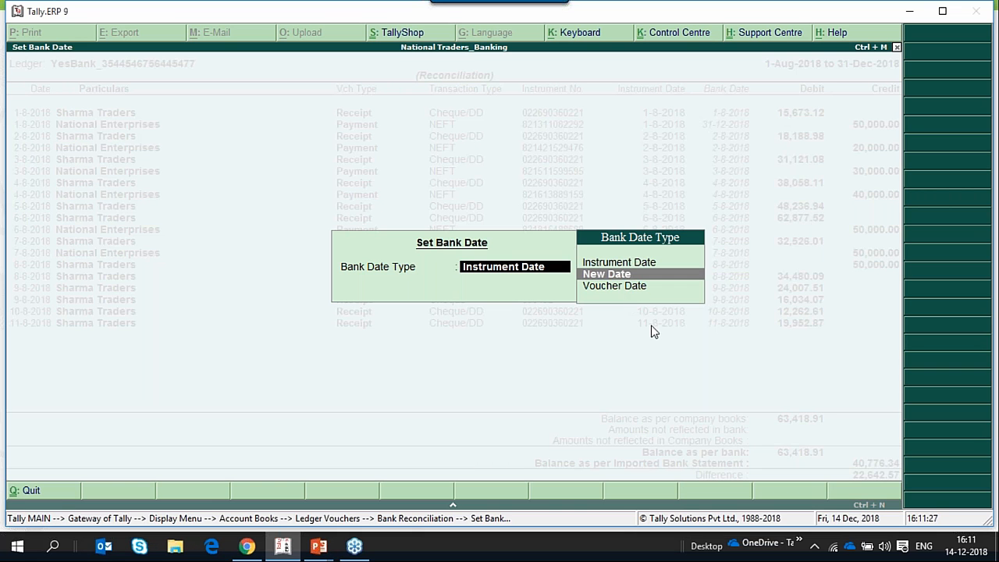
{"action": "key", "text": "Return"}
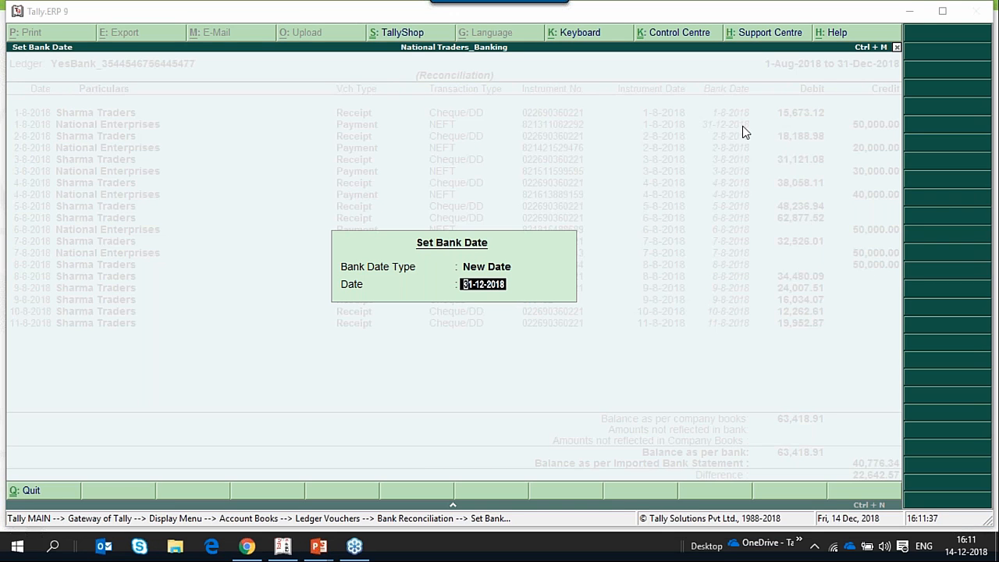
{"action": "left_click", "coordinate": [560, 293]}
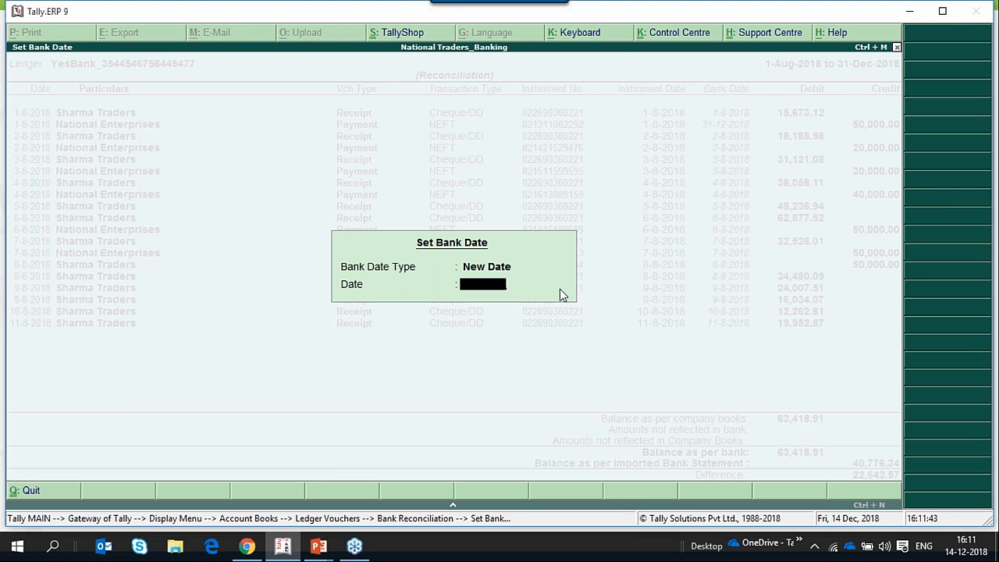
{"action": "key", "text": "Return"}
{"action": "key", "text": "Escape"}
{"action": "key", "text": "Return"}
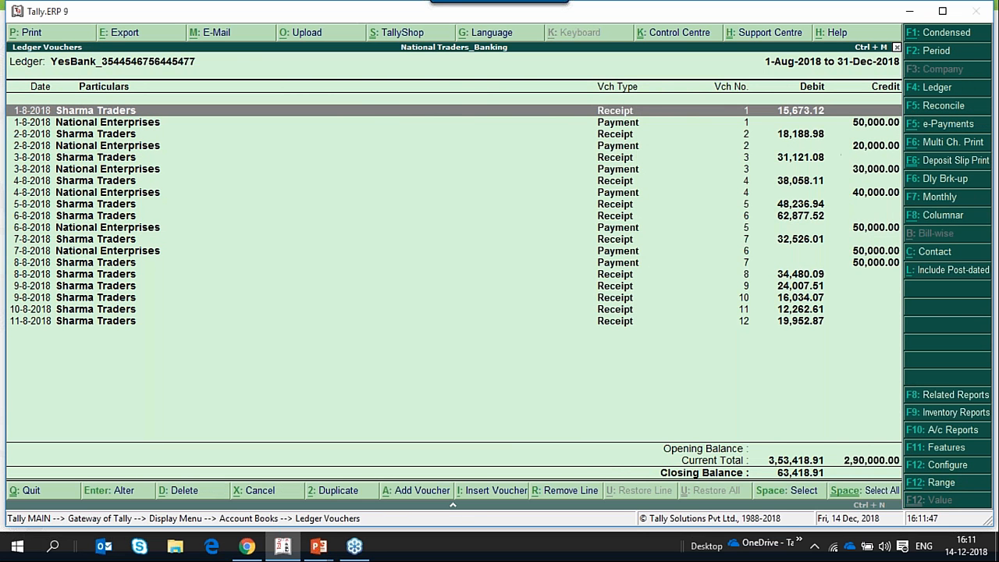
- Reopen the ledger's reconciliation and view its Opening BRS details without adding an entry
{"action": "key", "text": "F5"}
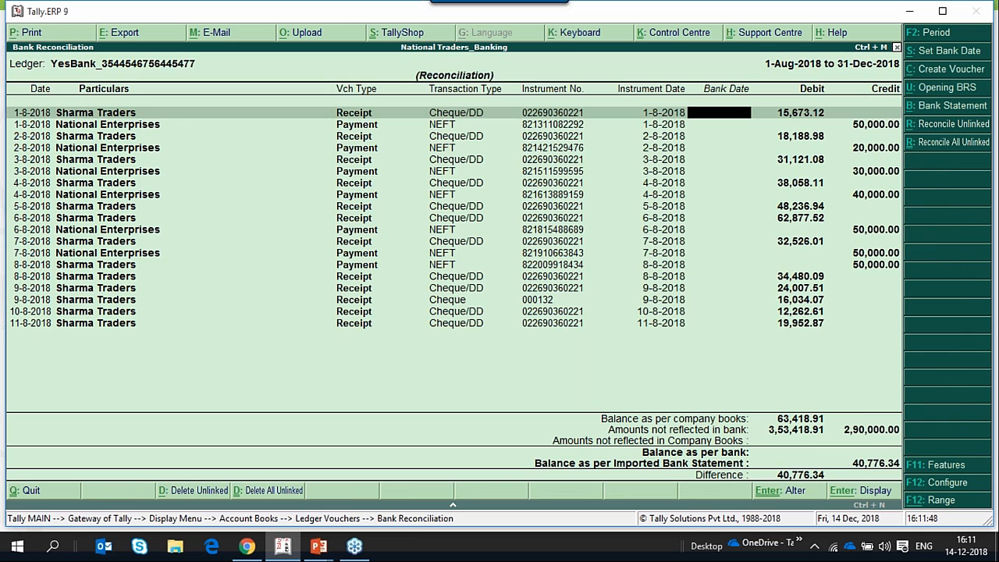
{"action": "left_click", "coordinate": [928, 91]}
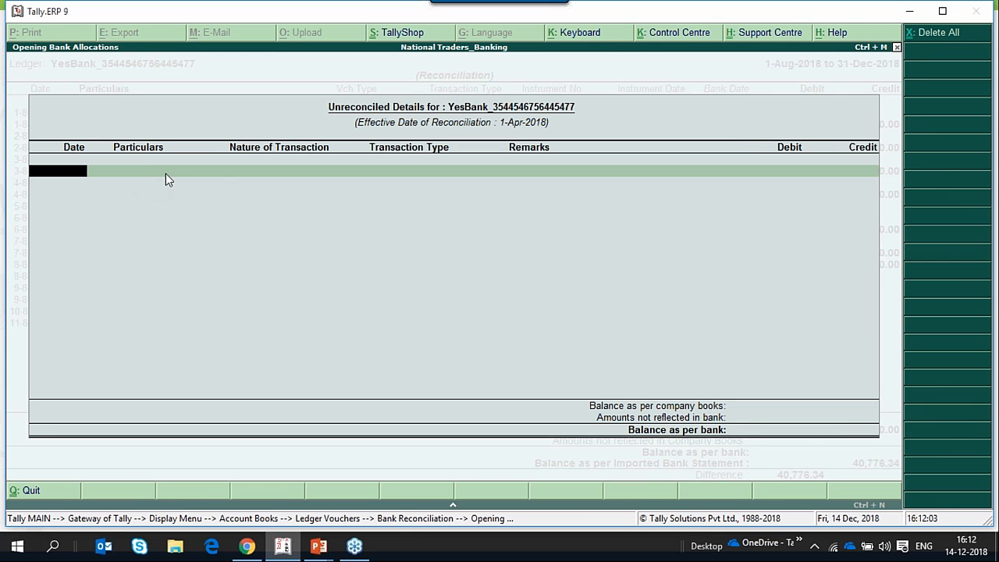
{"action": "key", "text": "Escape"}
{"action": "key", "text": "Return"}
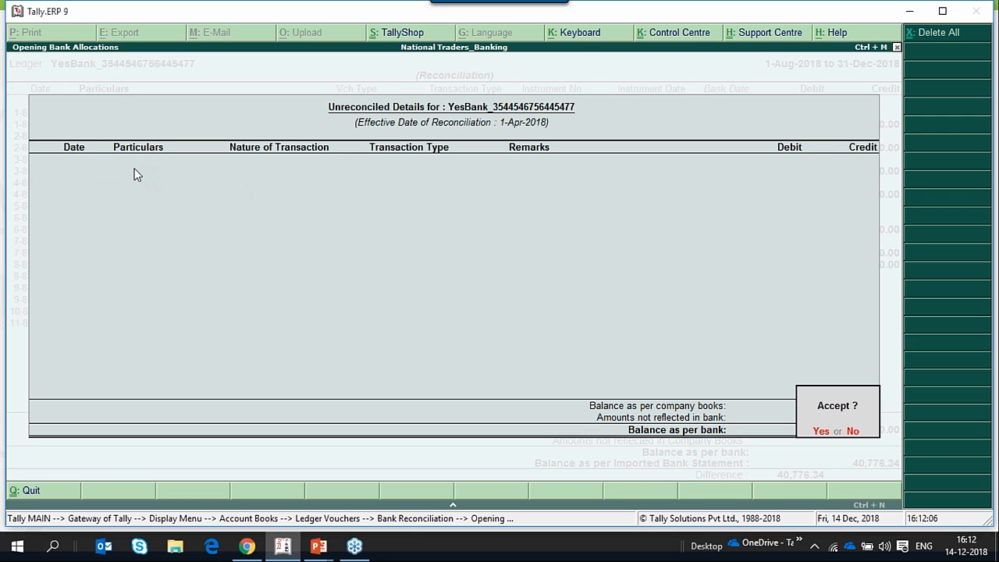
{"action": "key", "text": "n"}
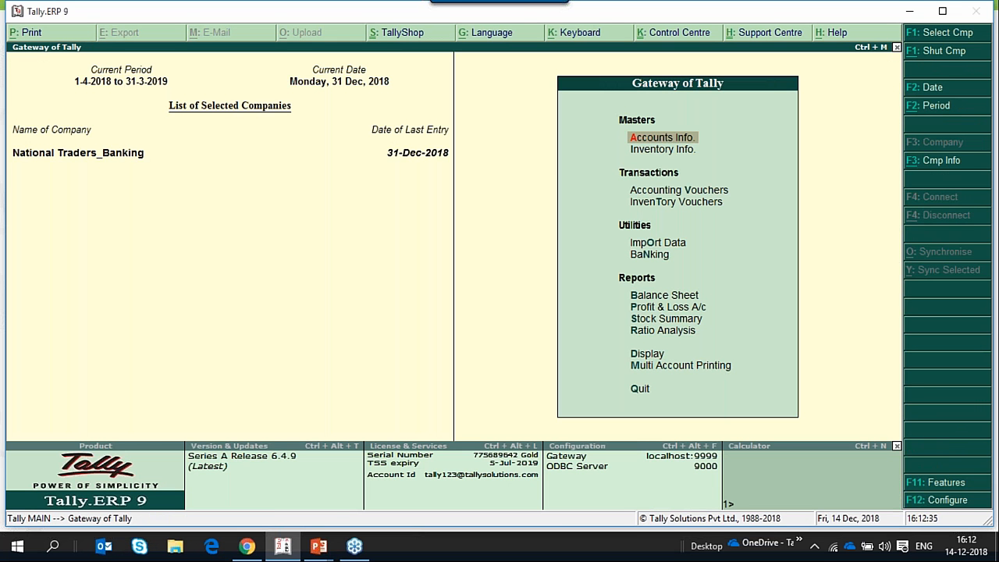
- Open the Bank Reconciliation report for the Yes Bank ledger through the Banking utilities
{"action": "key", "text": "Down"}
{"action": "key", "text": "Down"}
{"action": "key", "text": "Down"}
{"action": "key", "text": "Down"}
{"action": "key", "text": "Down"}
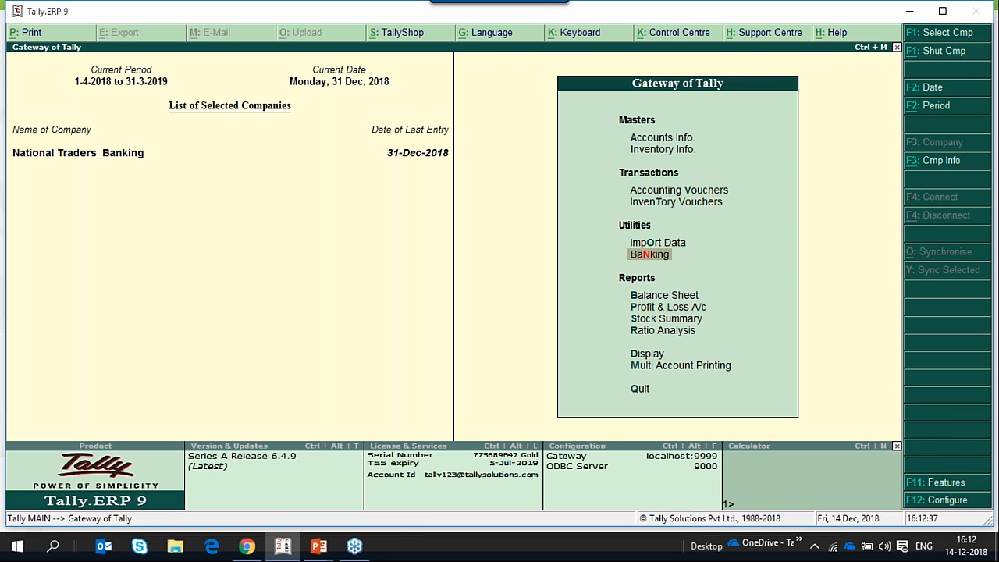
{"action": "key", "text": "Return"}
{"action": "key", "text": "Down"}
{"action": "key", "text": "Return"}
{"action": "key", "text": "Down"}
{"action": "key", "text": "Down"}
{"action": "key", "text": "Down"}
{"action": "key", "text": "Down"}
{"action": "key", "text": "Return"}
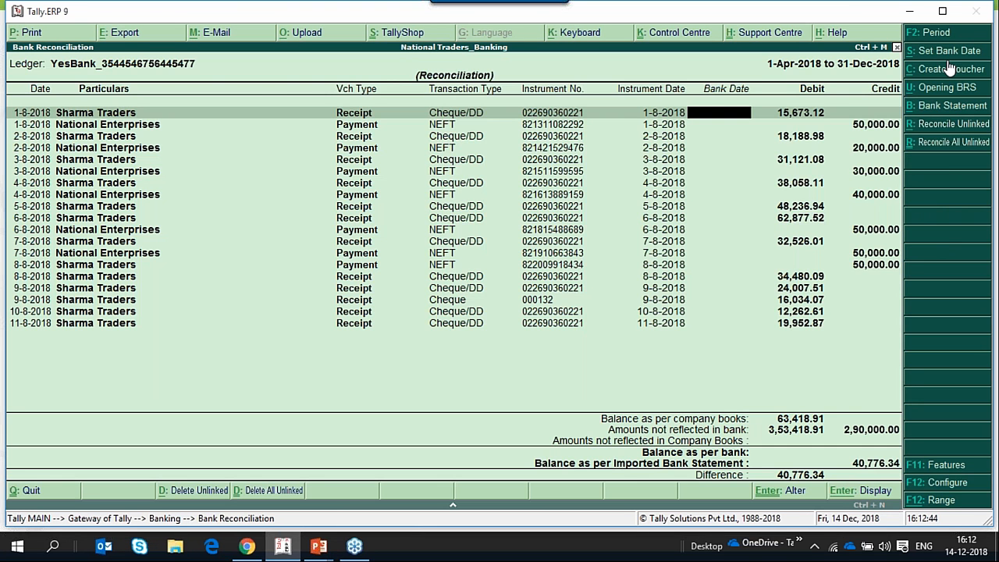
- Start an Opening BRS entry dated 31-3-2018 and fill in its particulars with the payee's name
{"action": "left_click", "coordinate": [946, 87]}
{"action": "type", "text": "31"}
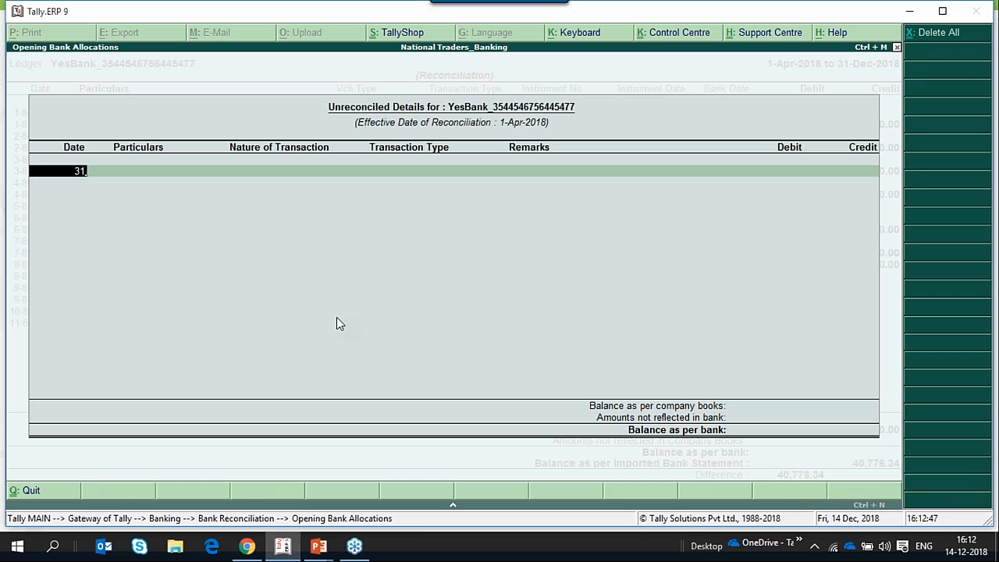
{"action": "type", "text": ".3.2018"}
{"action": "key", "text": "Return"}
{"action": "type", "text": "Paid to Mr. Ramesh"}
{"action": "key", "text": "Return"}
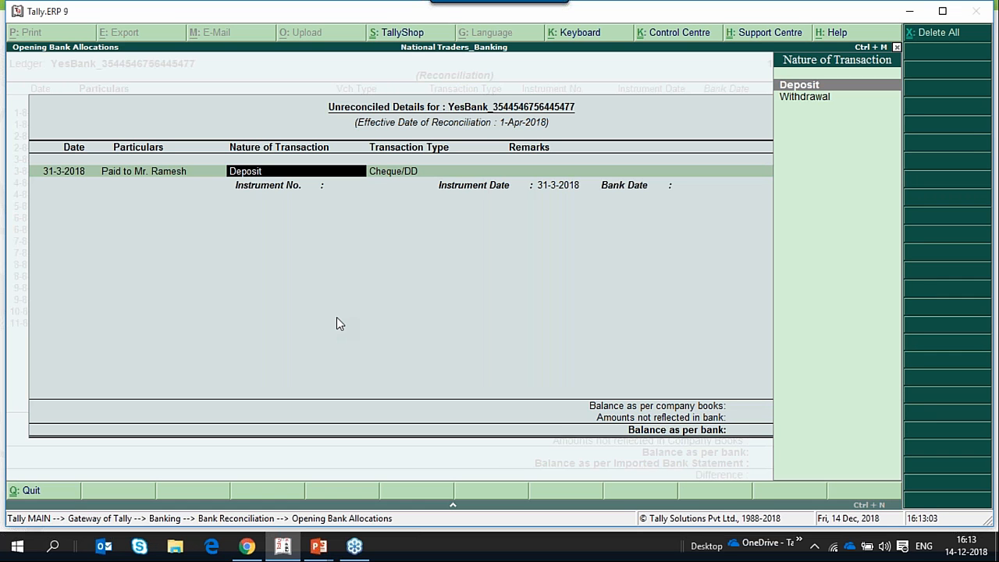
- Make the opening entry a Withdrawal by Cheque with a credit of 10,000, keep the default instrument details, and accept it
{"action": "key", "text": "Down"}
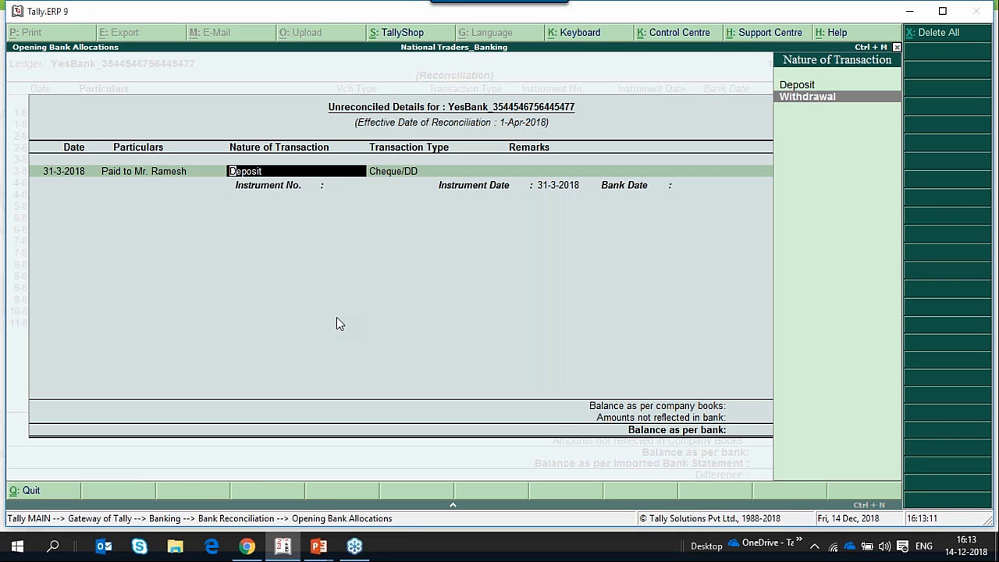
{"action": "key", "text": "Return"}
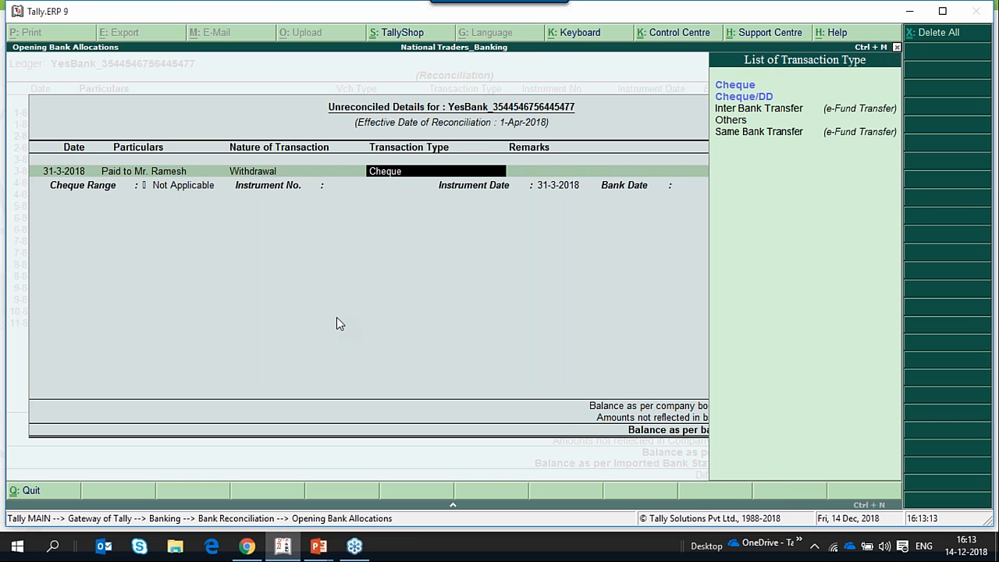
{"action": "key", "text": "Return"}
{"action": "key", "text": "Return"}
{"action": "type", "text": "10000"}
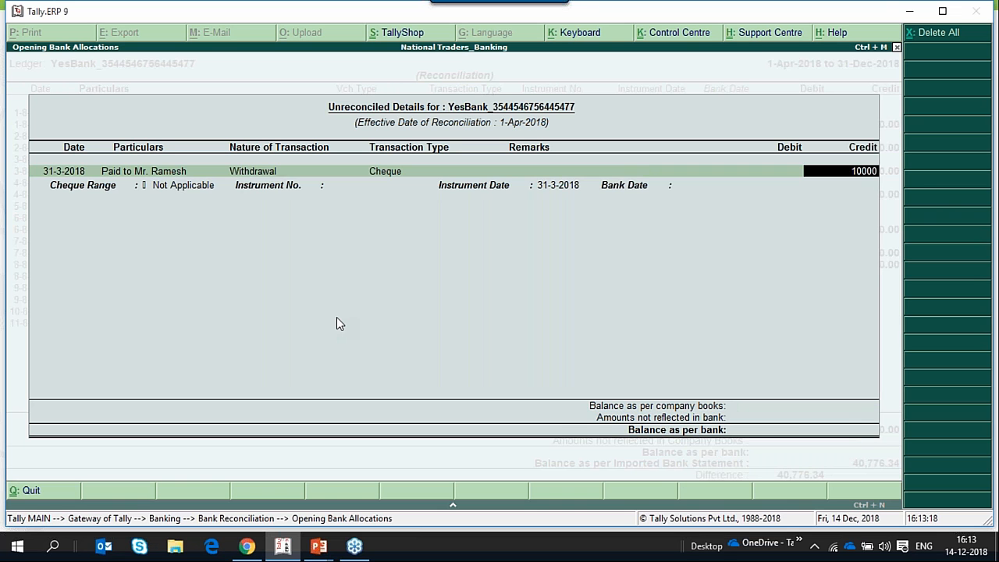
{"action": "key", "text": "Return"}
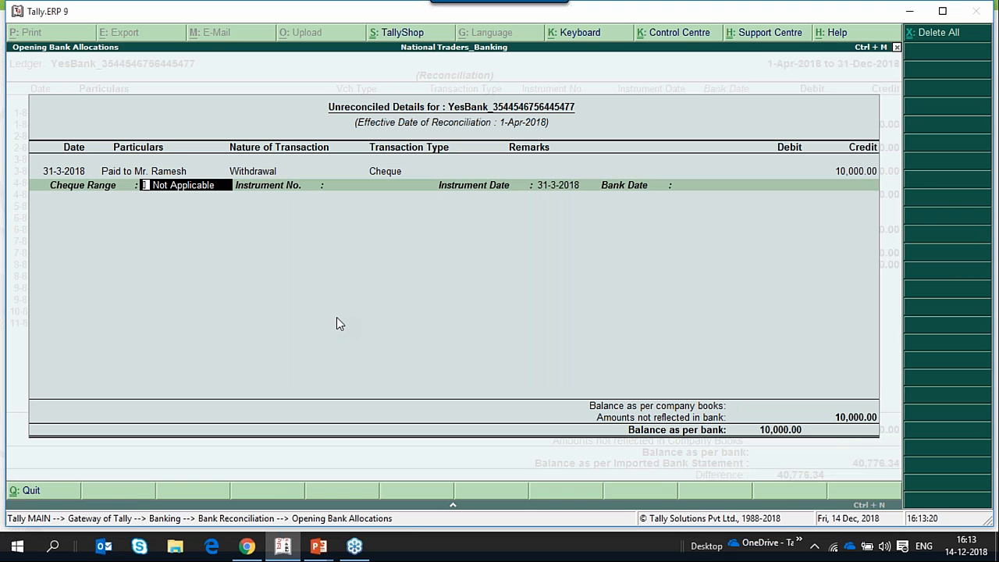
{"action": "key", "text": "Return"}
{"action": "key", "text": "Return"}
{"action": "key", "text": "Return"}
{"action": "key", "text": "Return"}
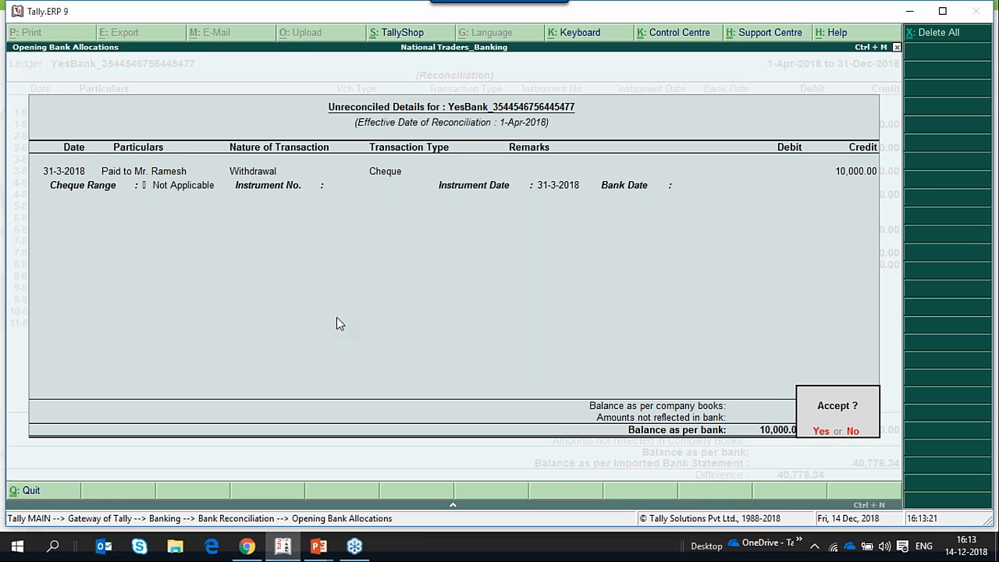
{"action": "key", "text": "Return"}
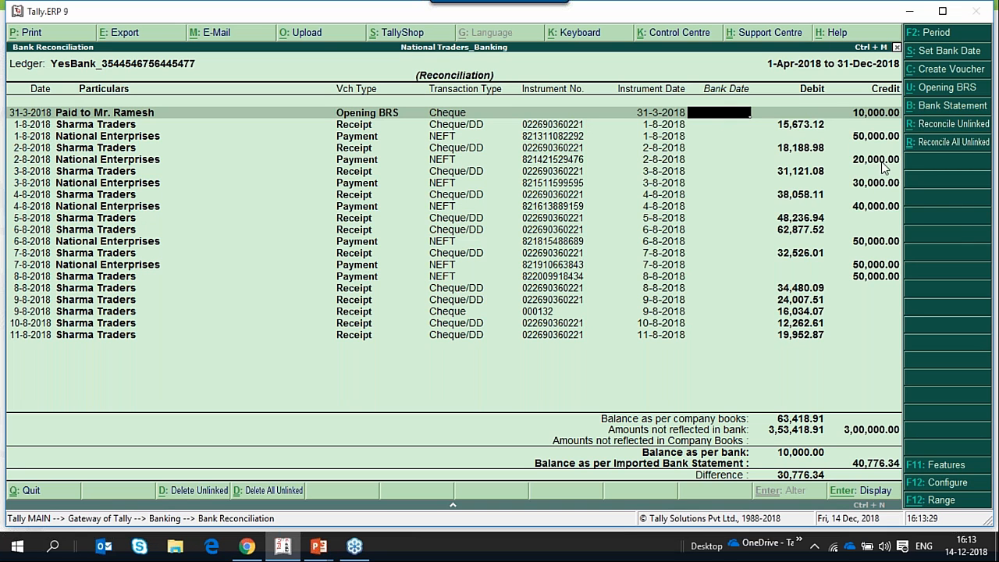
- Delete the 31-3-2018 Opening BRS entry by blanking its date and accept the emptied opening allocations
{"action": "left_click", "coordinate": [954, 89]}
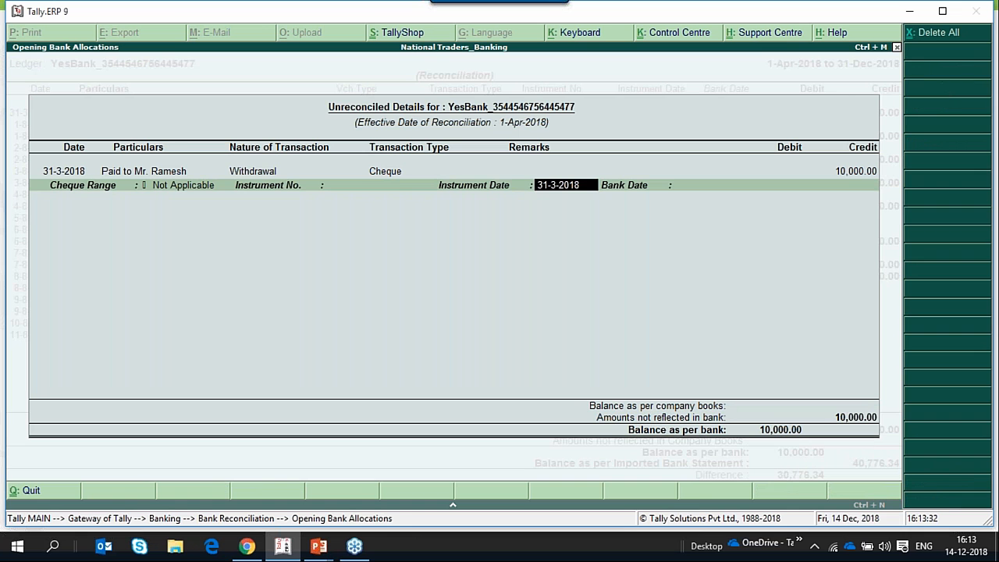
{"action": "left_click", "coordinate": [45, 173]}
{"action": "key", "text": "BackSpace"}
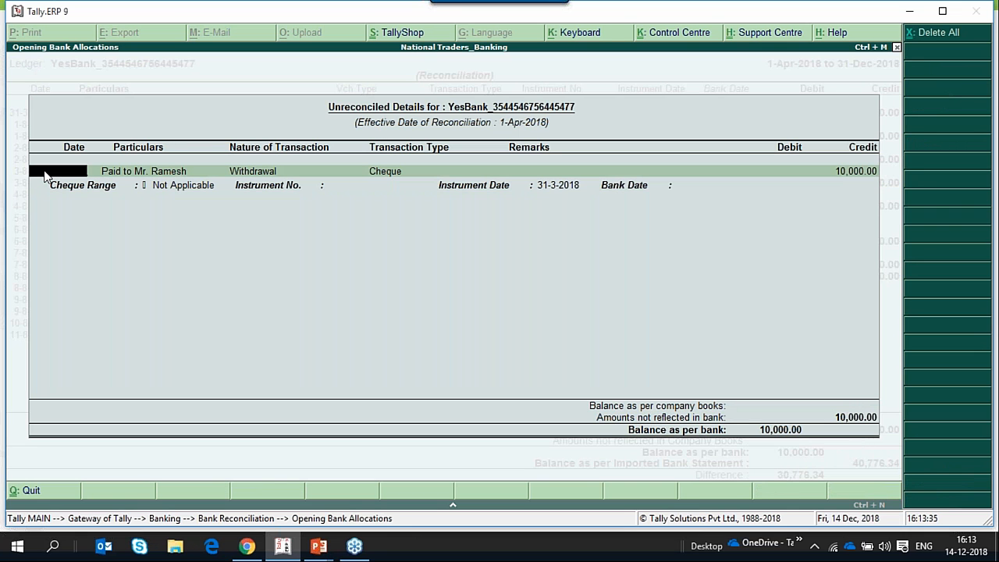
{"action": "key", "text": "Return"}
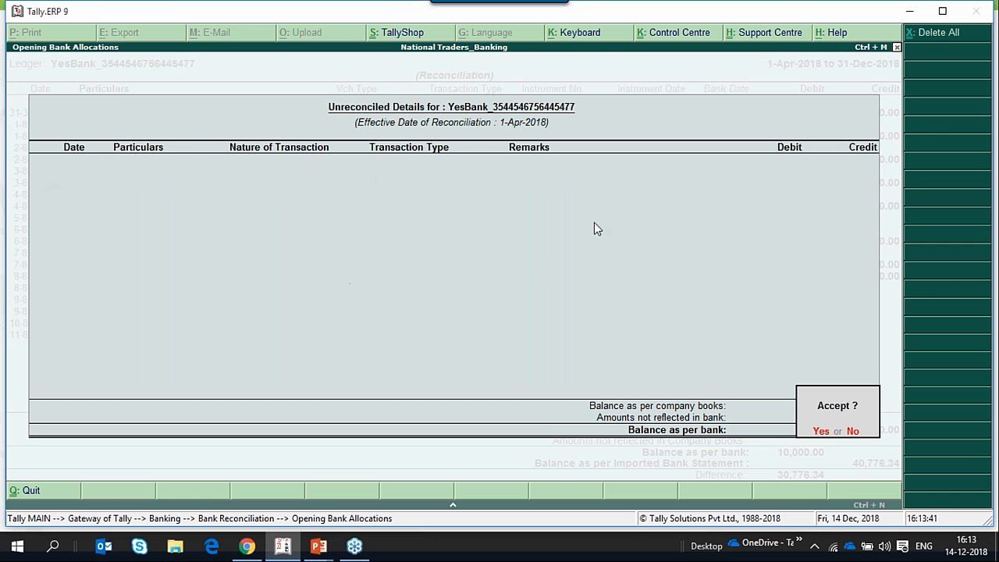
{"action": "key", "text": "n"}
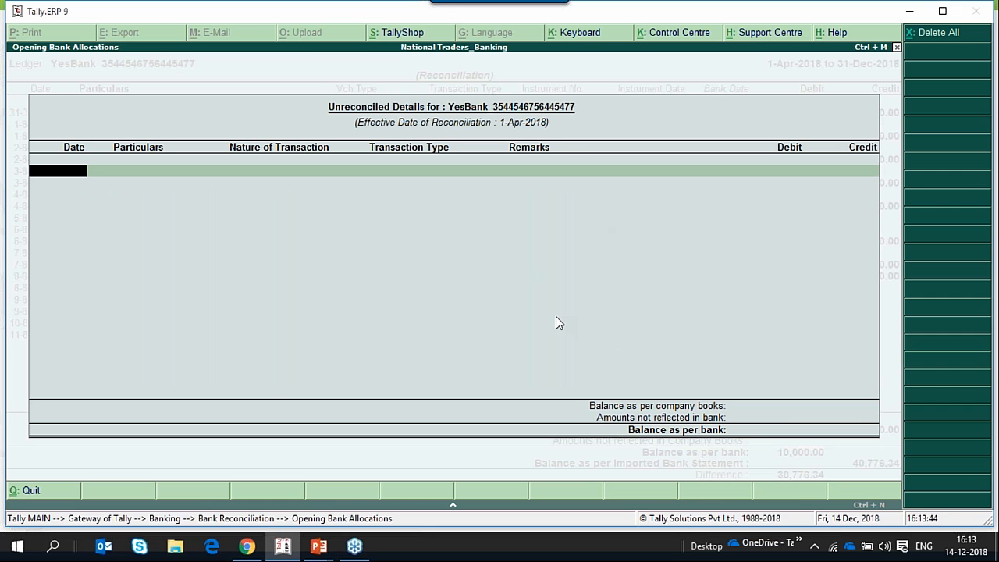
{"action": "left_click", "coordinate": [934, 39]}
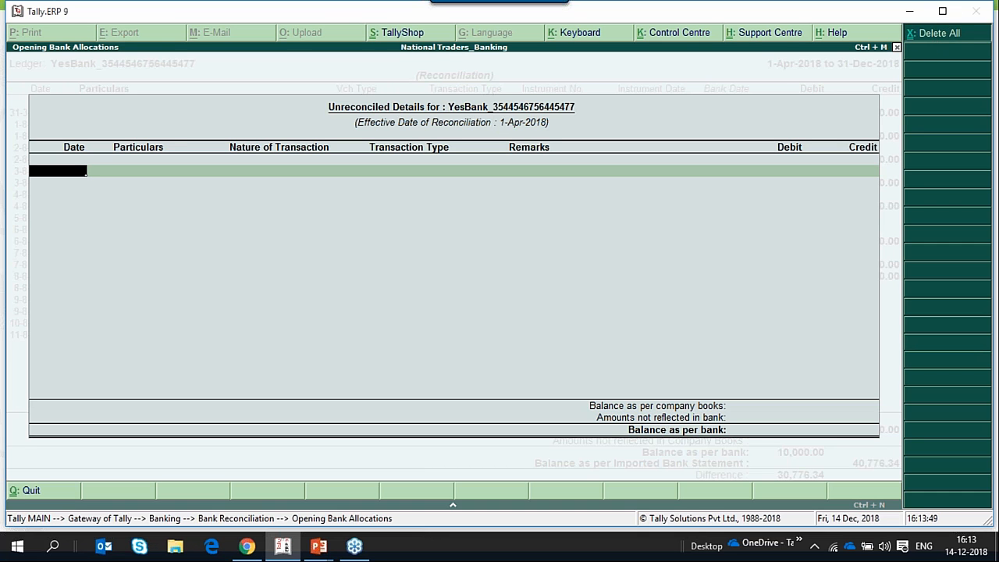
{"action": "key", "text": "y"}
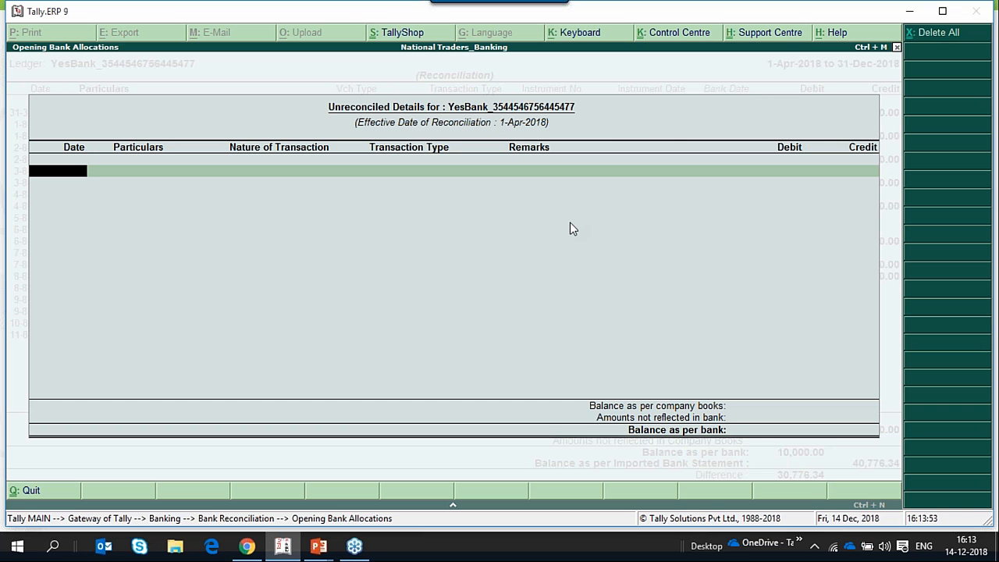
{"action": "key", "text": "Down"}
{"action": "key", "text": "Return"}
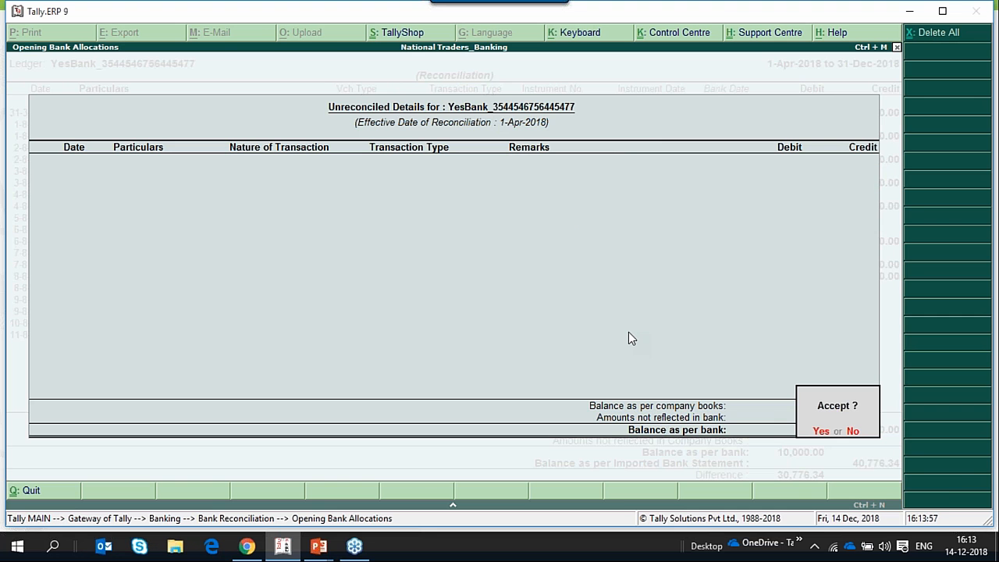
{"action": "key", "text": "Return"}
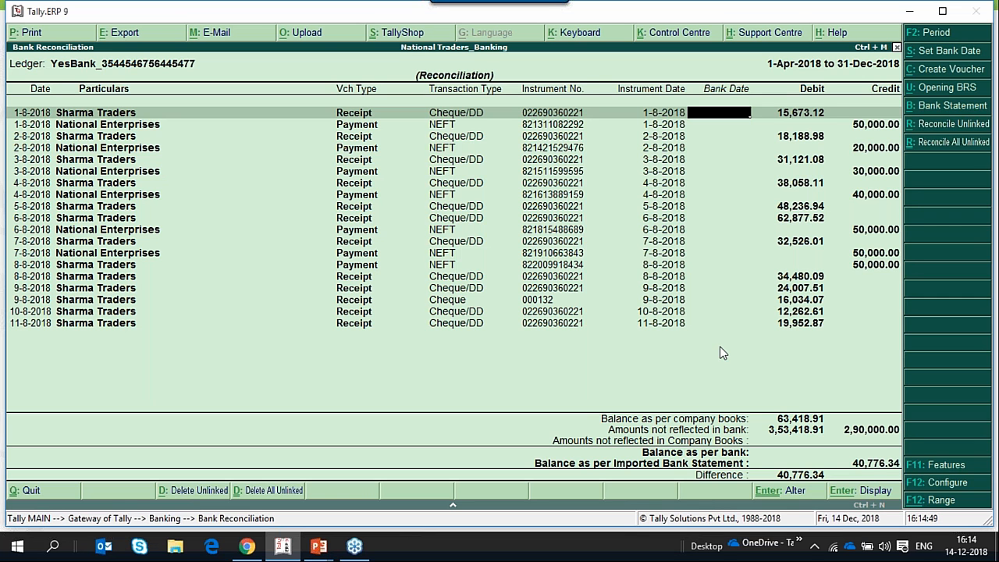
- Switch to File Explorer and browse from OND18-JFM2019 through Banking, AutoBRS and 04Oct2018 to the YesBank_Excel5 folder
{"action": "key", "text": "alt+Tab"}
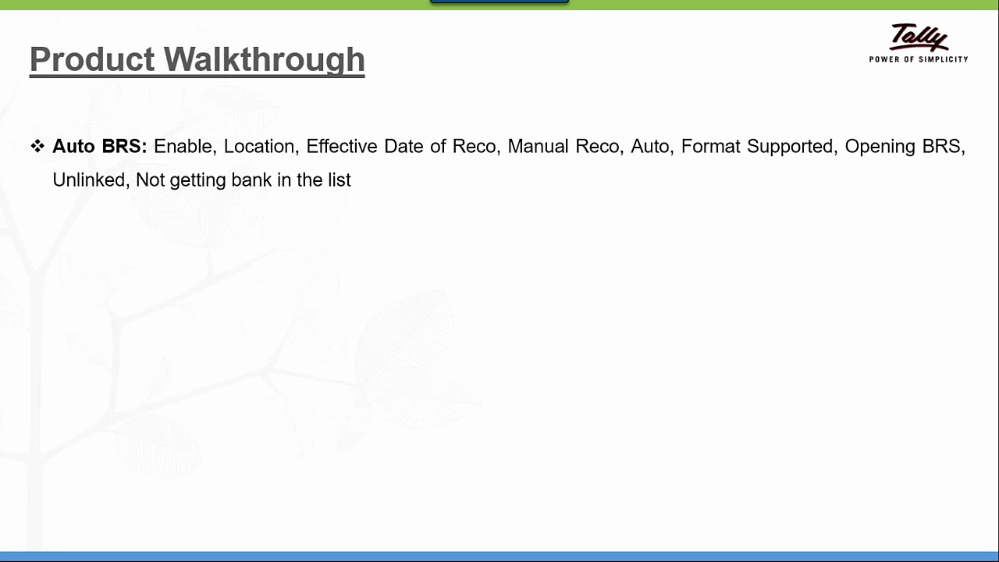
{"action": "key", "text": "super+d"}
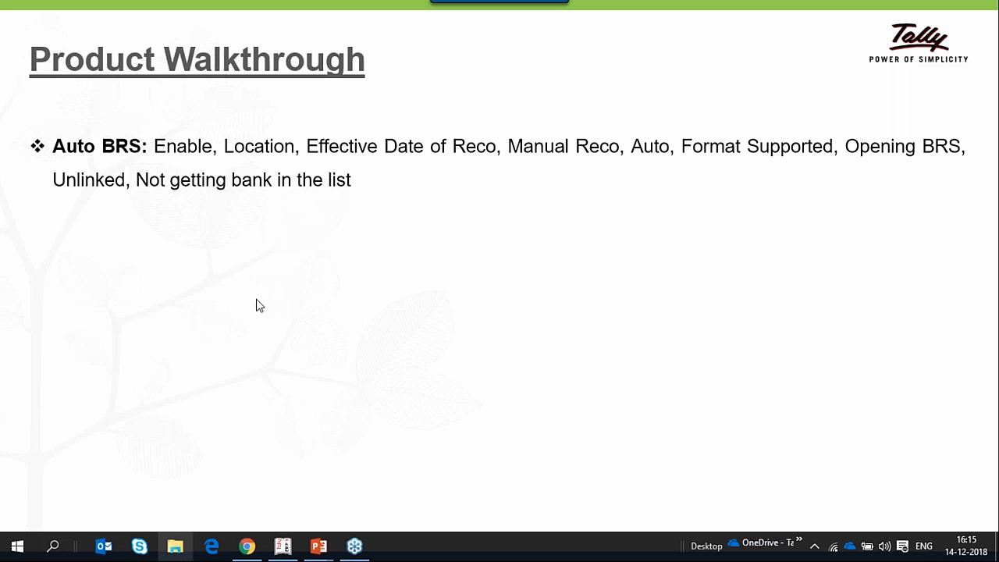
{"action": "right_click", "coordinate": [176, 550]}
{"action": "left_click", "coordinate": [161, 376]}
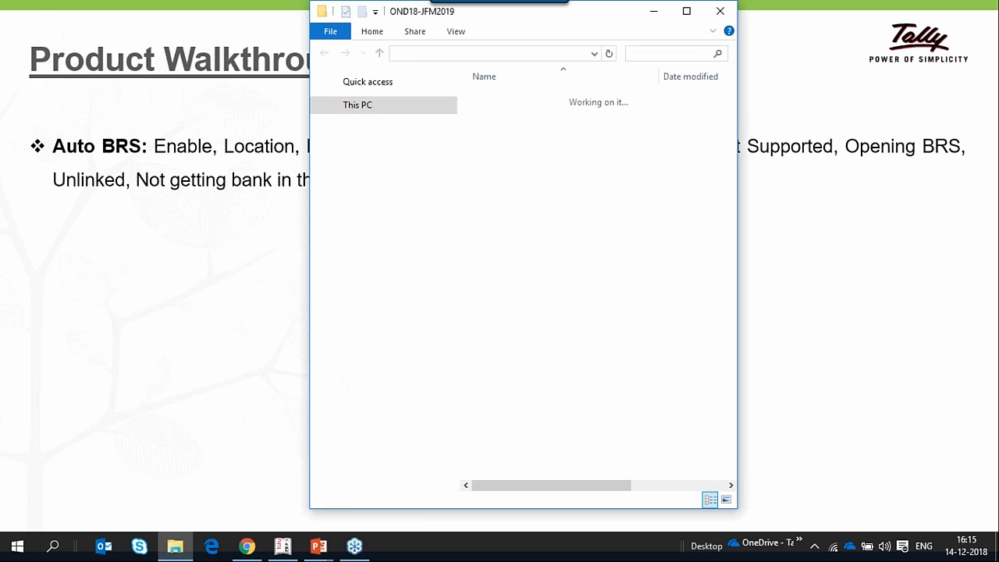
{"action": "left_click", "coordinate": [686, 11]}
{"action": "double_click", "coordinate": [191, 117]}
{"action": "double_click", "coordinate": [194, 337]}
{"action": "key", "text": "alt+Tab"}
{"action": "key", "text": "alt+Tab"}
{"action": "left_click", "coordinate": [212, 110]}
{"action": "double_click", "coordinate": [212, 109]}
{"action": "double_click", "coordinate": [217, 125]}
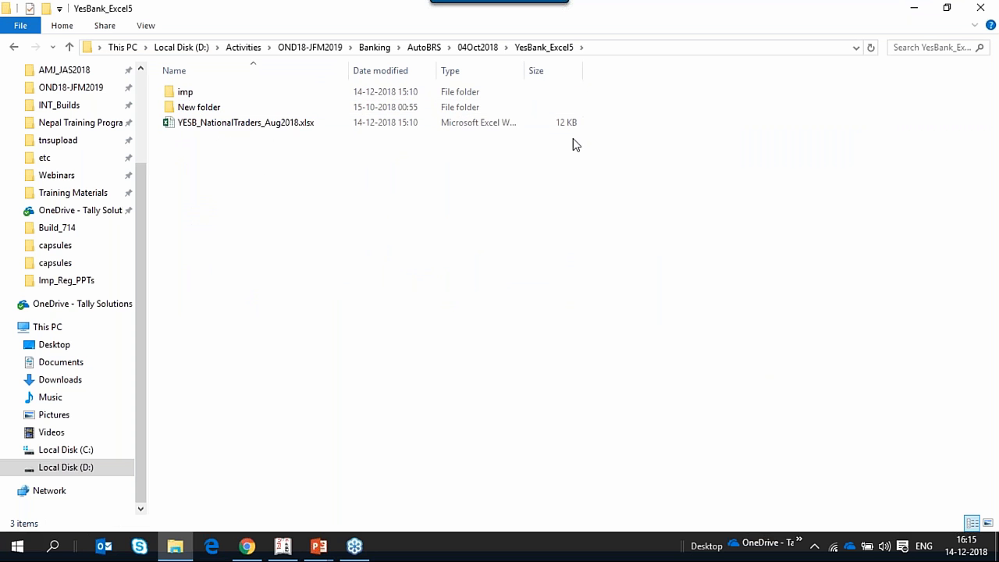
- Switch back to Tally.ERP 9 and load the bank statement YESB_NationalTraders_Aug2018.xlsx from the YesBank_Excel5 directory using With View
{"action": "key", "text": "alt+Tab"}
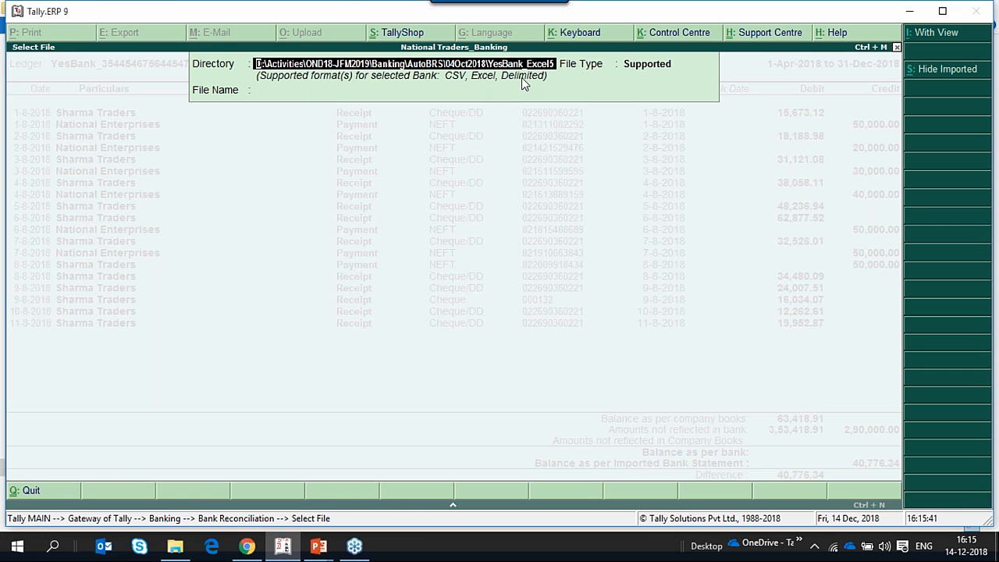
{"action": "key", "text": "Return"}
{"action": "key", "text": "Return"}
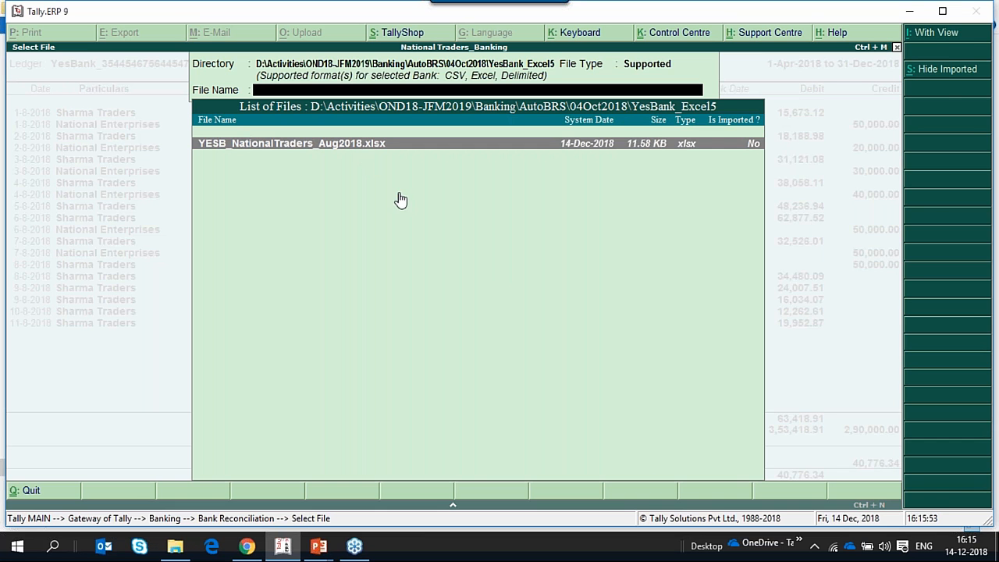
{"action": "left_click", "coordinate": [940, 38]}
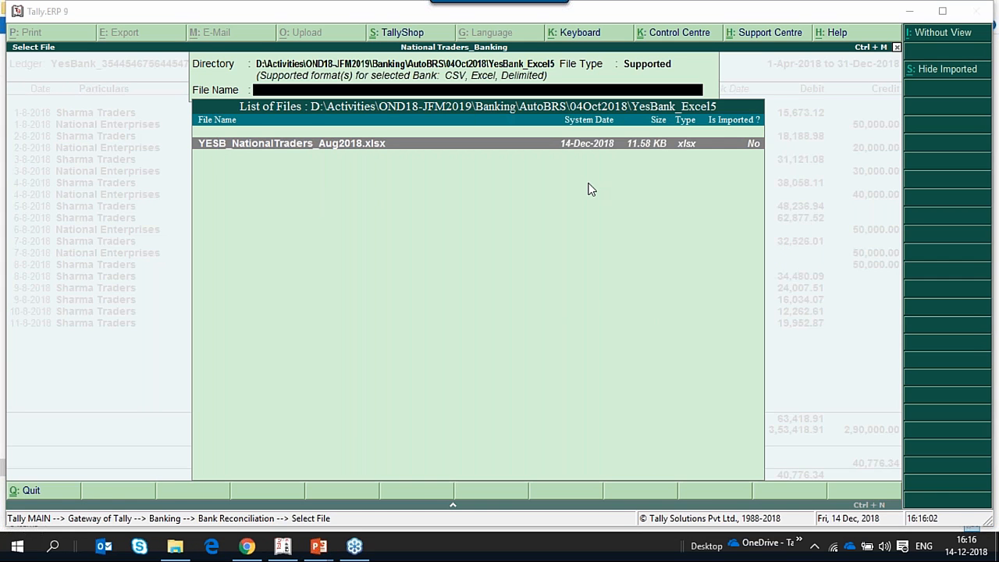
{"action": "key", "text": "Return"}
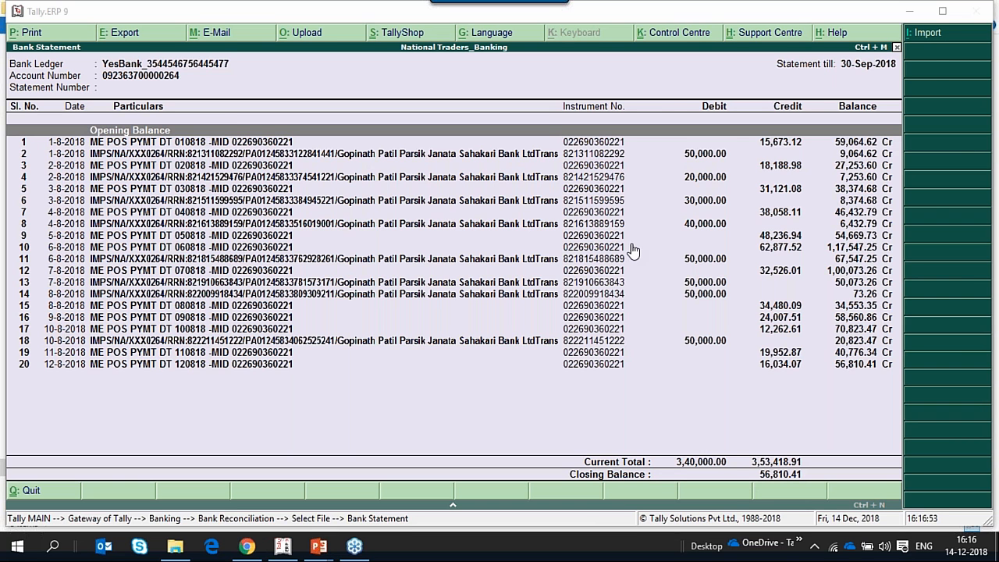
- Import the viewed Yes Bank statement, dismiss the import summary, and return to the bank reconciliation
{"action": "left_click", "coordinate": [931, 37]}
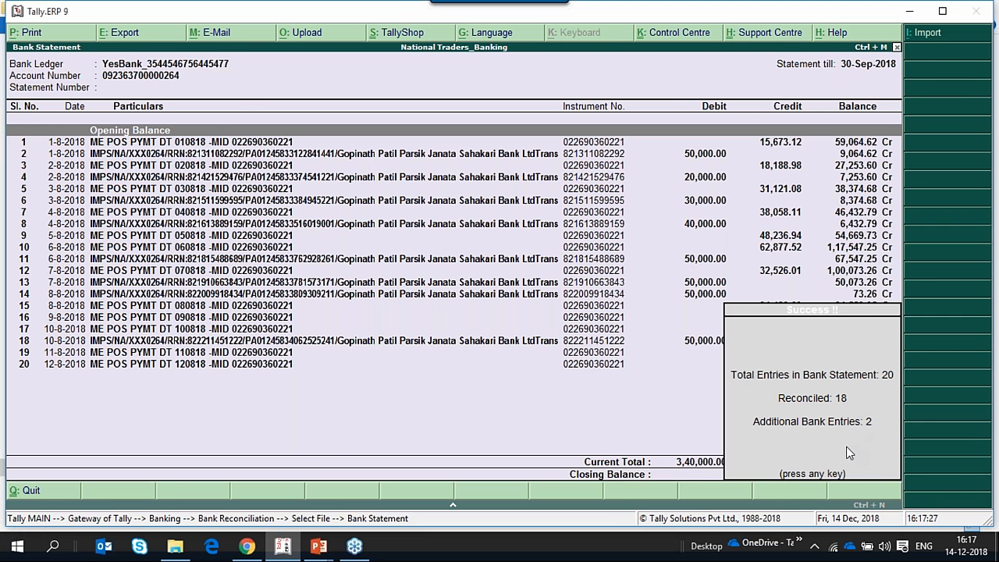
{"action": "key", "text": "Return"}
{"action": "key", "text": "Escape"}
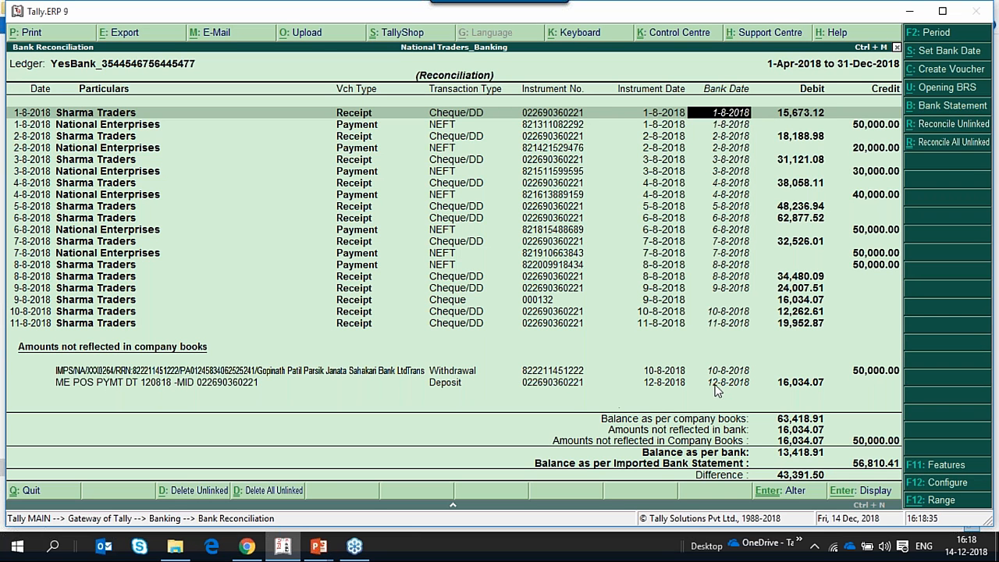
- Reconcile the unlinked 12-8-2018 deposit of 16,034.07 with the Sharma Traders receipt by cheque 000132
{"action": "left_click", "coordinate": [802, 384]}
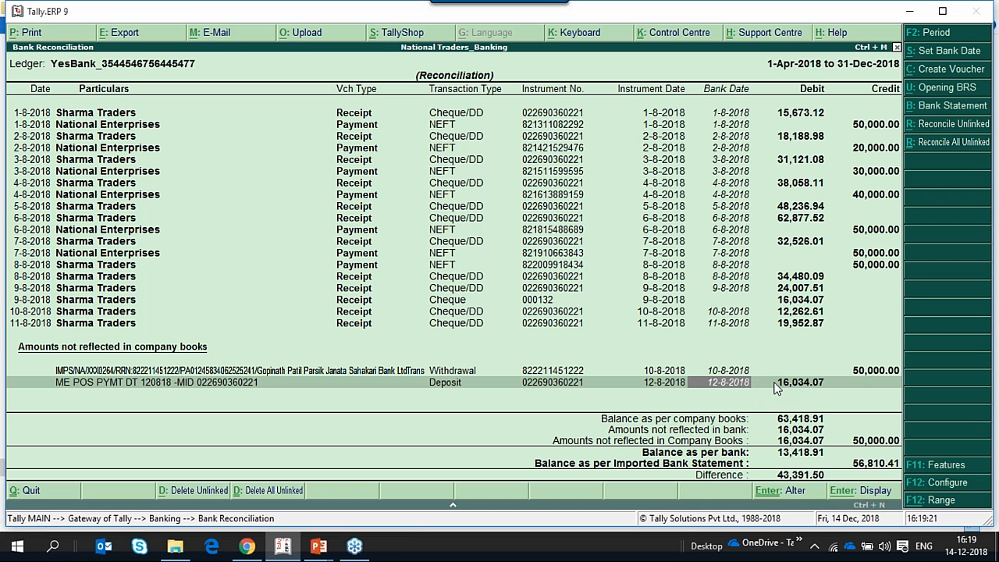
{"action": "left_click", "coordinate": [946, 129]}
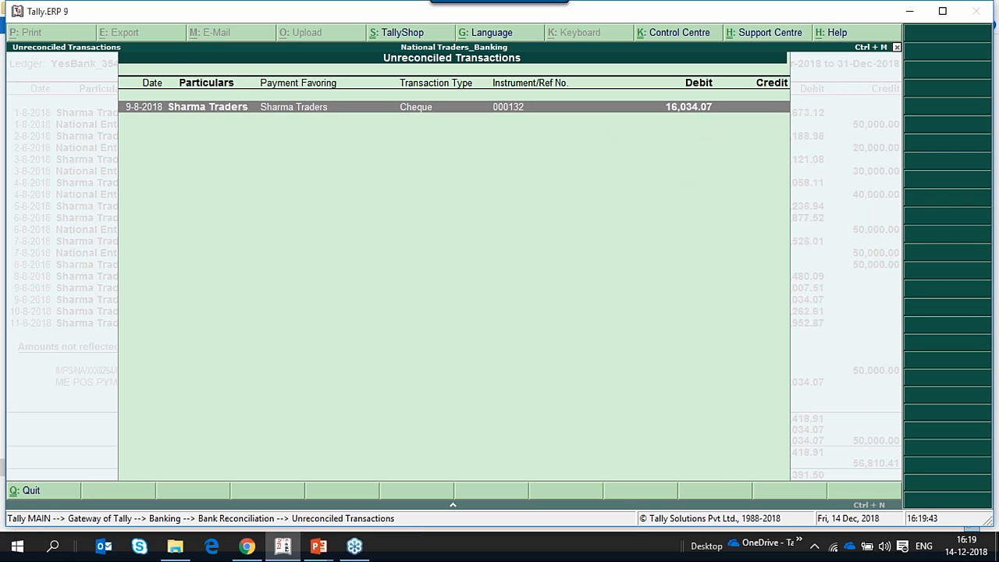
{"action": "key", "text": "Return"}
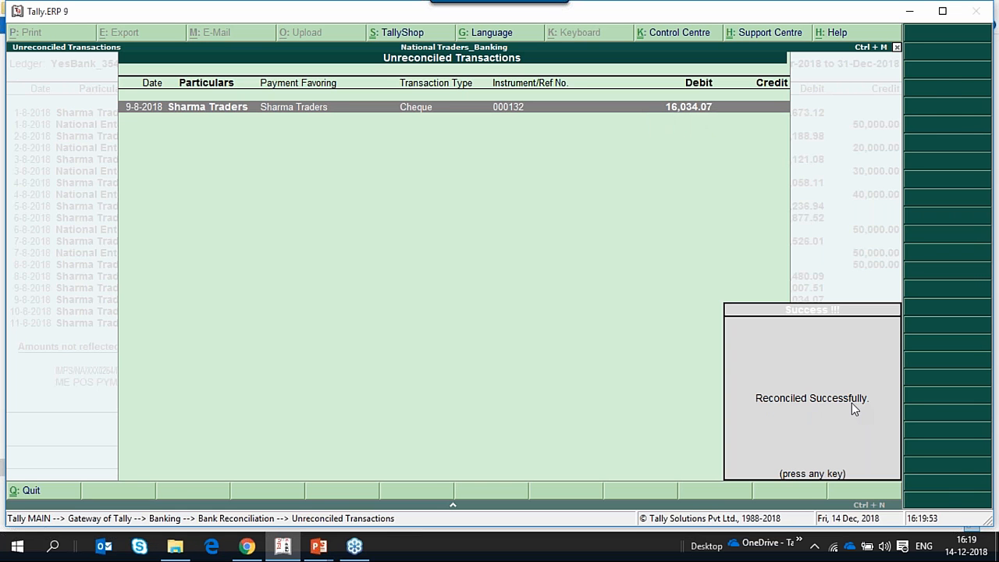
{"action": "key", "text": "Return"}
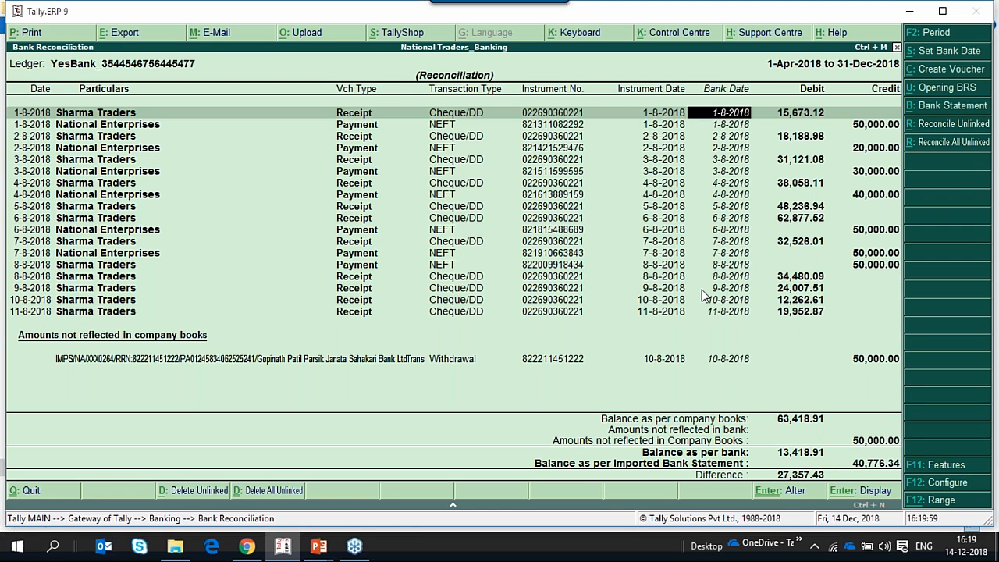
- Set Show Reconciled Transactions also to Yes and go to the reconciled Sharma Traders cheque 000132 entry
{"action": "key", "text": "F12"}
{"action": "key", "text": "Return"}
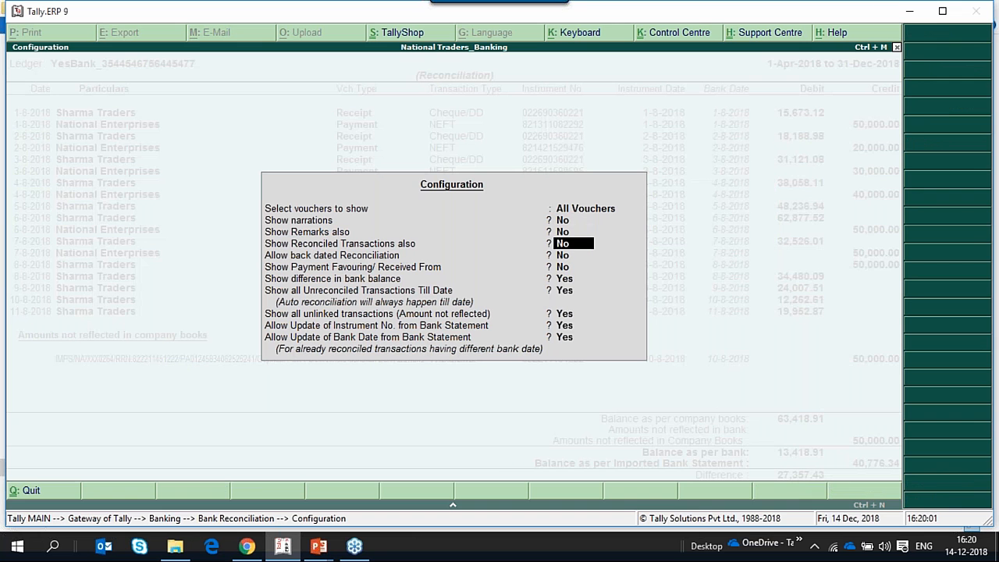
{"action": "type", "text": "y"}
{"action": "key", "text": "Return"}
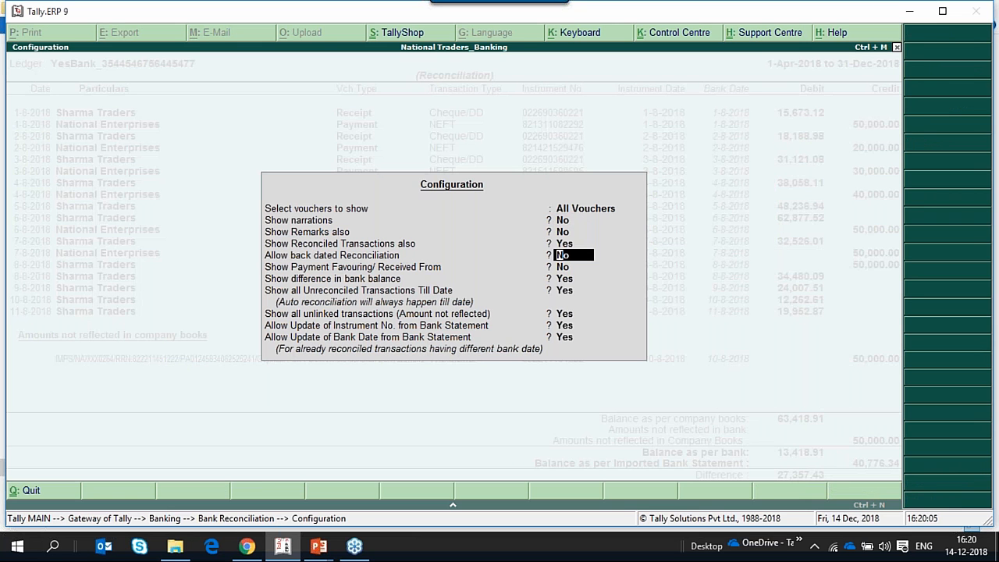
{"action": "key", "text": "ctrl+a"}
{"action": "key", "text": "Down"}
{"action": "key", "text": "Down"}
{"action": "key", "text": "Down"}
{"action": "key", "text": "Down"}
{"action": "key", "text": "Down"}
{"action": "key", "text": "Down"}
{"action": "key", "text": "Down"}
{"action": "key", "text": "Down"}
{"action": "key", "text": "Down"}
{"action": "key", "text": "Down"}
{"action": "key", "text": "Down"}
{"action": "key", "text": "Down"}
{"action": "key", "text": "Down"}
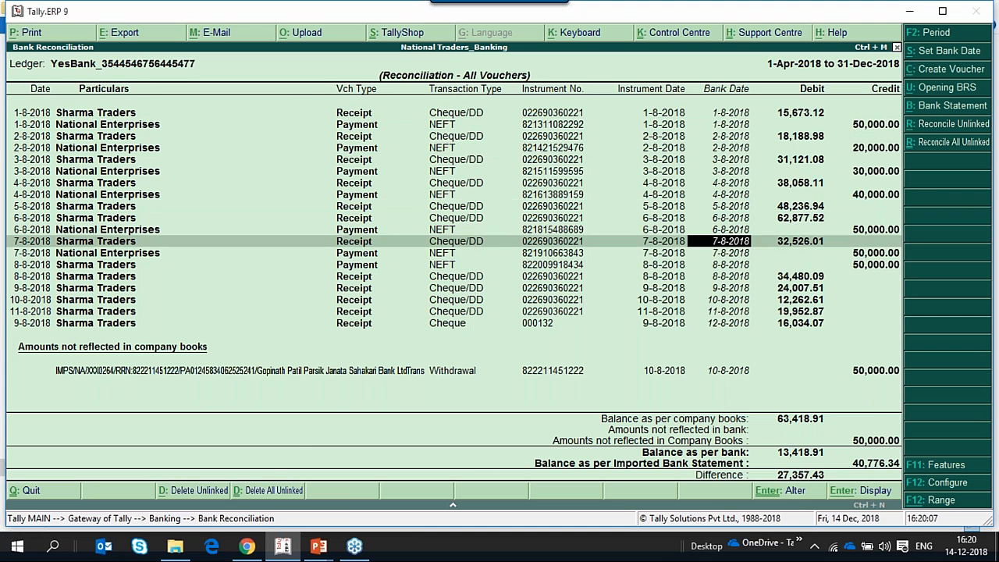
{"action": "key", "text": "Down"}
{"action": "key", "text": "Down"}
{"action": "key", "text": "Down"}
{"action": "key", "text": "Down"}
{"action": "key", "text": "Down"}
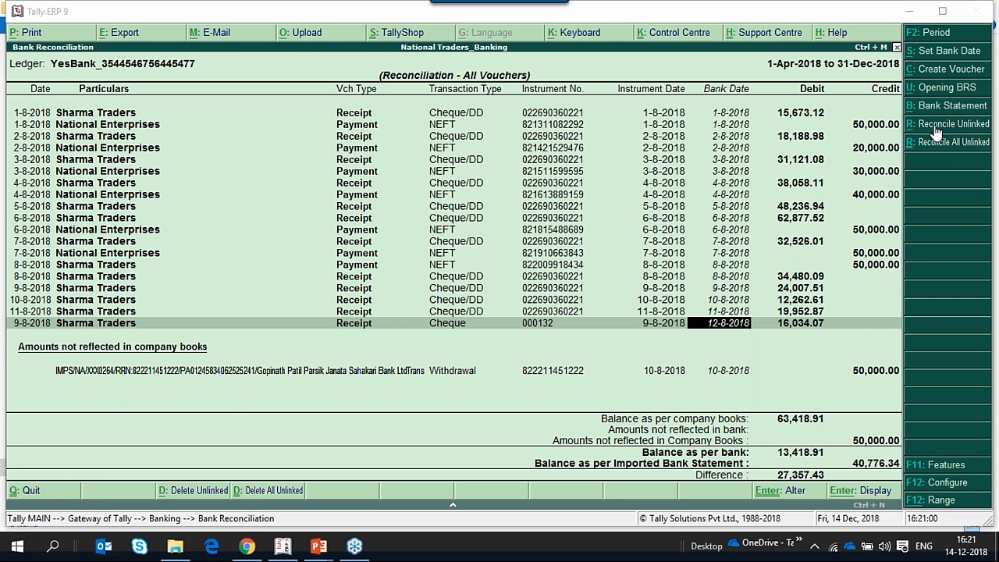
{"action": "left_click", "coordinate": [744, 373]}
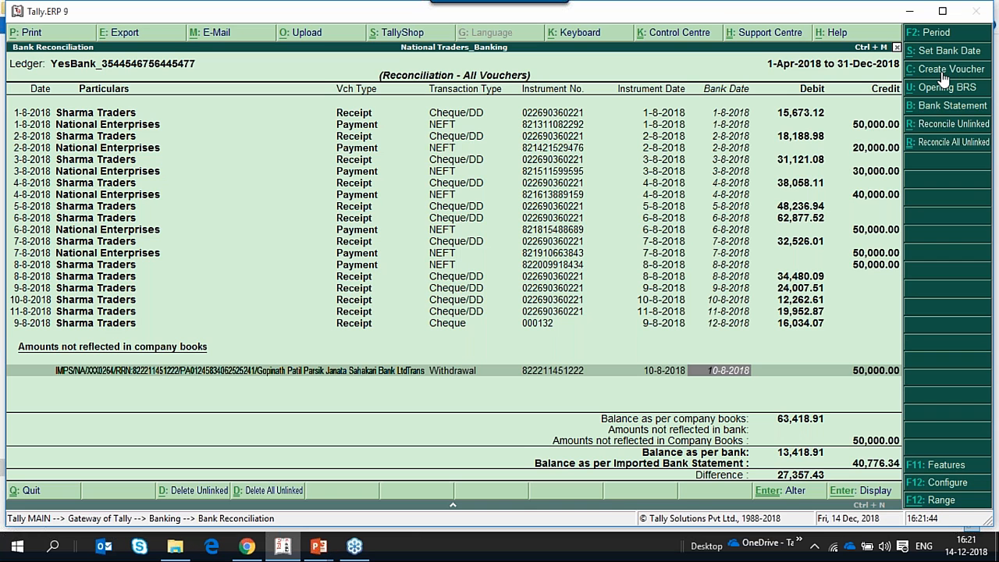
{"action": "key", "text": "Return"}
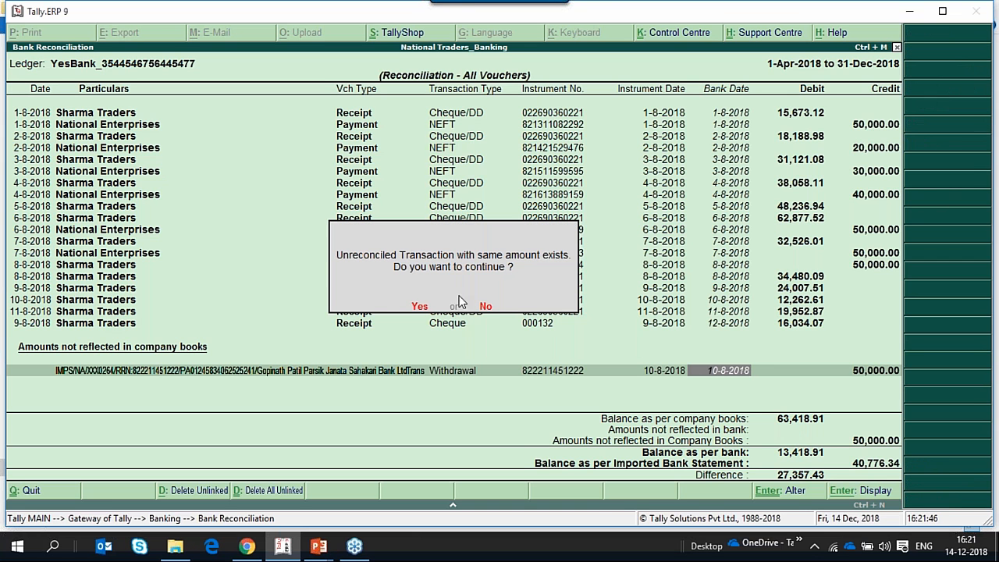
{"action": "left_click", "coordinate": [420, 309]}
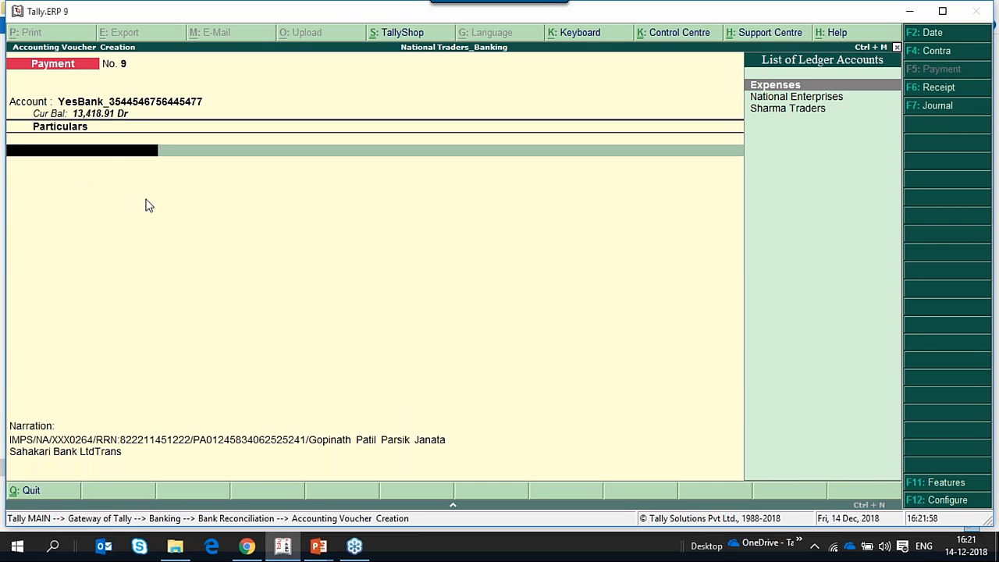
{"action": "key", "text": "Down"}
{"action": "key", "text": "Down"}
{"action": "key", "text": "Up"}
{"action": "key", "text": "Up"}
{"action": "key", "text": "Down"}
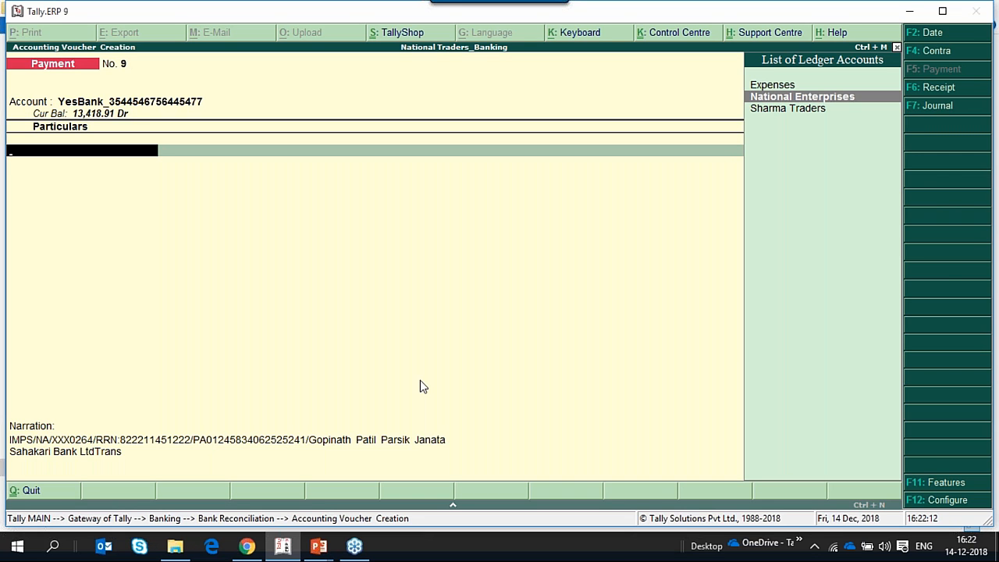
{"action": "key", "text": "Return"}
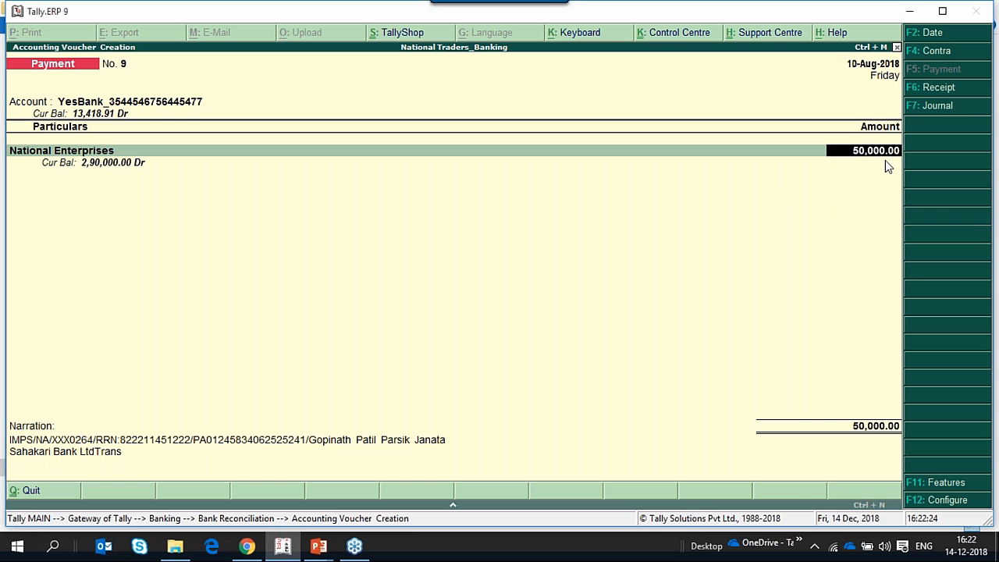
{"action": "key", "text": "BackSpace"}
{"action": "key", "text": "Escape"}
{"action": "key", "text": "y"}
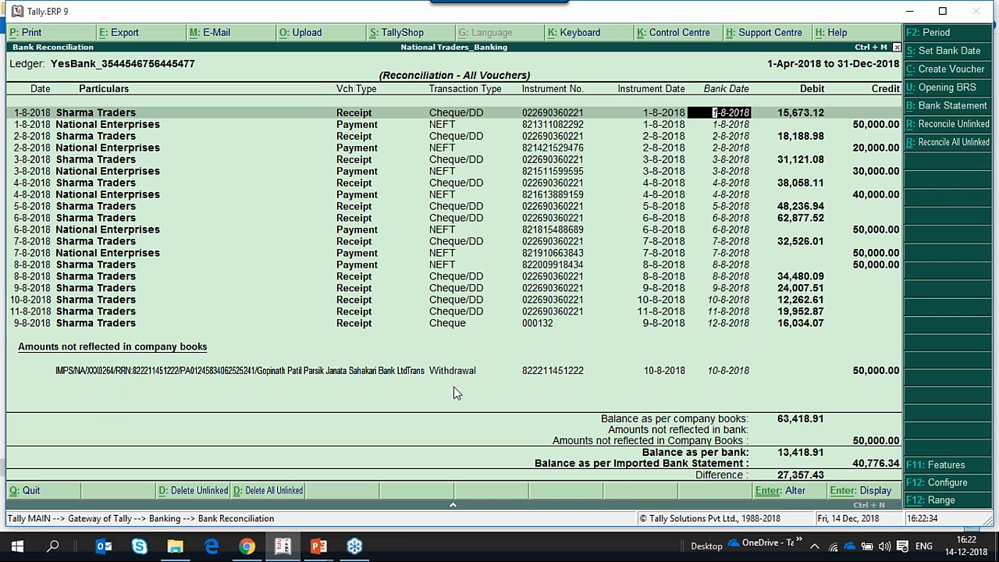
- Create a payment voucher from the unlinked 10-8-2018 withdrawal of 50,000, with National Enterprises as the ledger
{"action": "left_click", "coordinate": [878, 373]}
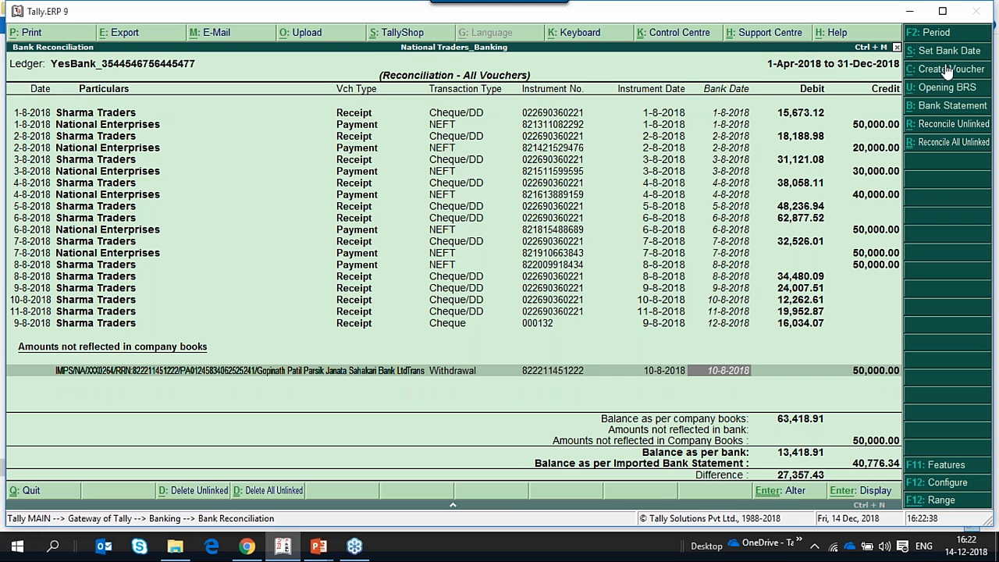
{"action": "key", "text": "alt+c"}
{"action": "key", "text": "y"}
{"action": "key", "text": "Up"}
{"action": "key", "text": "Return"}
{"action": "key", "text": "Return"}
- Allocate the 50,000 as New Ref 9, keep the e-Fund Transfer details dated 10-Aug-2018, and accept the payment voucher
{"action": "key", "text": "Down"}
{"action": "key", "text": "Return"}
{"action": "key", "text": "Return"}
{"action": "key", "text": "Return"}
{"action": "key", "text": "Return"}
{"action": "key", "text": "Return"}
{"action": "key", "text": "Return"}
{"action": "key", "text": "Return"}
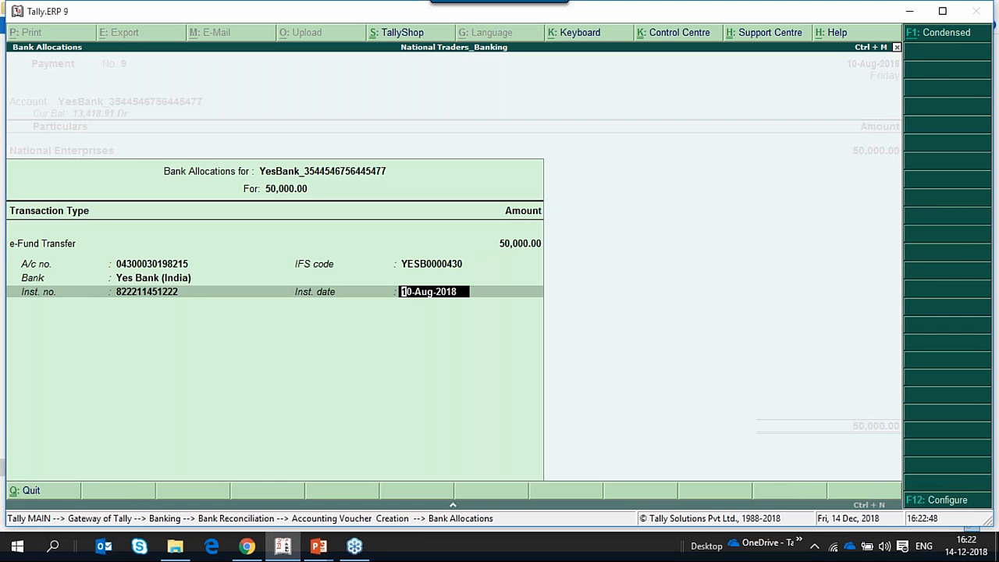
{"action": "key", "text": "Return"}
{"action": "key", "text": "Return"}
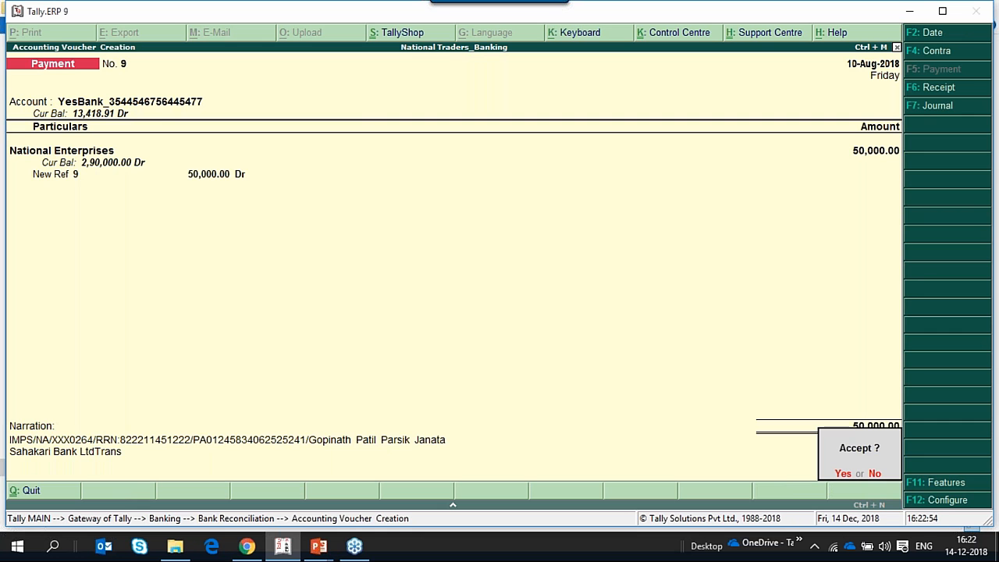
{"action": "key", "text": "Return"}
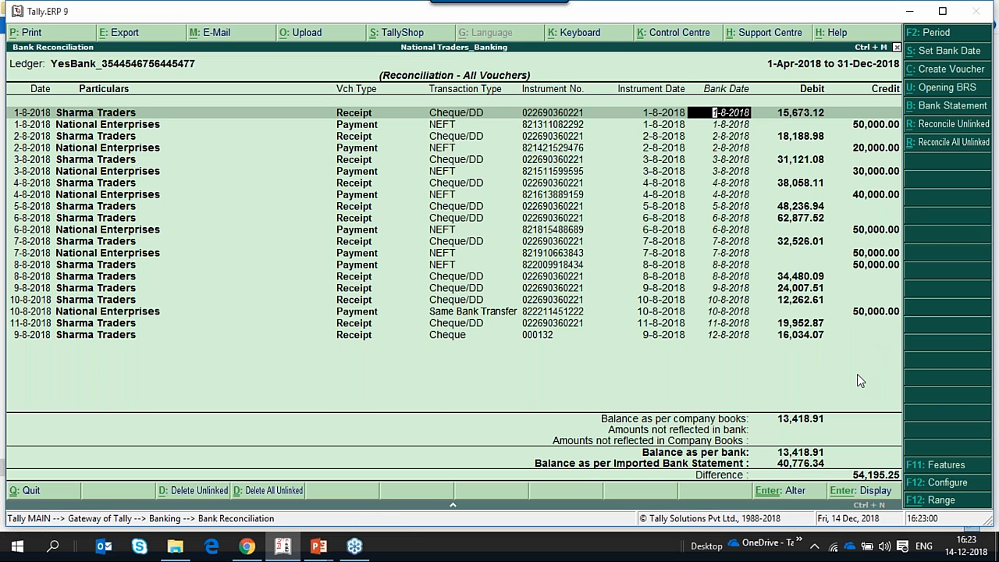
- Review the reconciliation configuration unchanged and go to the 10-8-2018 National Enterprises Same Bank Transfer payment
{"action": "key", "text": "F12"}
{"action": "key", "text": "Down"}
{"action": "key", "text": "Down"}
{"action": "key", "text": "Down"}
{"action": "key", "text": "Down"}
{"action": "key", "text": "ctrl+a"}
{"action": "key", "text": "Down"}
{"action": "key", "text": "Down"}
{"action": "key", "text": "Down"}
{"action": "key", "text": "Down"}
{"action": "key", "text": "Down"}
{"action": "key", "text": "Down"}
{"action": "key", "text": "Down"}
{"action": "key", "text": "Down"}
{"action": "key", "text": "Down"}
{"action": "key", "text": "Down"}
{"action": "key", "text": "Down"}
{"action": "key", "text": "Down"}
{"action": "key", "text": "Down"}
{"action": "key", "text": "Down"}
{"action": "key", "text": "Down"}
{"action": "key", "text": "Down"}
{"action": "key", "text": "Down"}
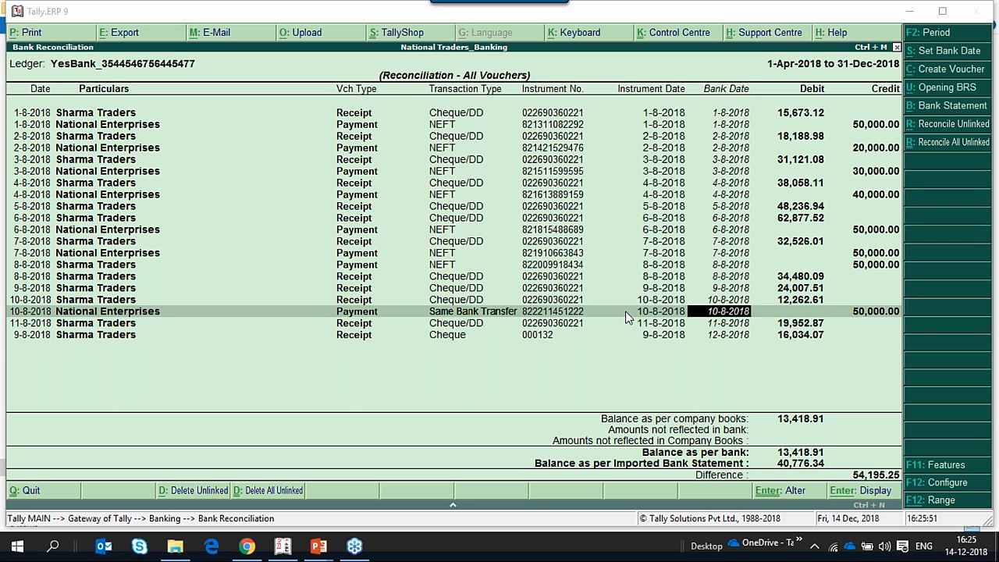
- Switch to the PowerPoint slide show and view the Auto BRS topics on the Product Walkthrough slide
{"action": "key", "text": "alt+Tab"}
{"action": "key", "text": "alt+Tab"}
{"action": "key", "text": "alt+Tab"}
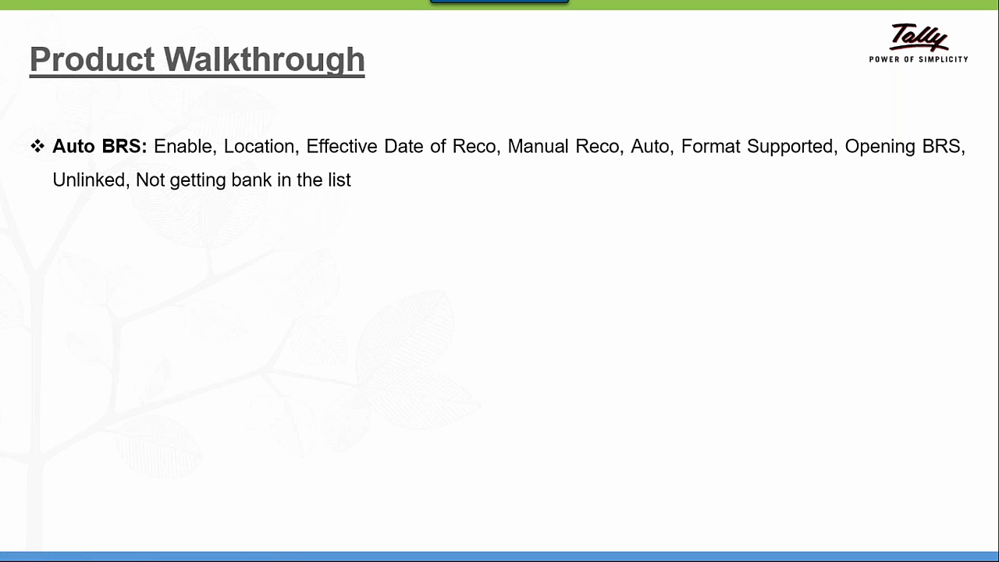
- Switch back to Tally.ERP 9 and leave the bank reconciliation for the Gateway of Tally
{"action": "key", "text": "alt+Tab"}
{"action": "key", "text": "Escape"}
{"action": "key", "text": "Escape"}
{"action": "key", "text": "Escape"}
{"action": "key", "text": "Escape"}
{"action": "key", "text": "Escape"}
- Open the Yes Bank ledger for alteration from the single ledgers in Accounts Info
{"action": "key", "text": "Down"}
{"action": "key", "text": "Return"}
{"action": "key", "text": "Down"}
{"action": "key", "text": "Down"}
{"action": "key", "text": "Up"}
{"action": "key", "text": "Return"}
{"action": "key", "text": "Down"}
{"action": "key", "text": "Down"}
{"action": "key", "text": "Return"}
{"action": "key", "text": "Down"}
{"action": "key", "text": "Down"}
{"action": "key", "text": "Down"}
{"action": "key", "text": "Down"}
{"action": "key", "text": "Down"}
{"action": "key", "text": "Down"}
{"action": "key", "text": "Down"}
{"action": "key", "text": "Down"}
{"action": "key", "text": "Down"}
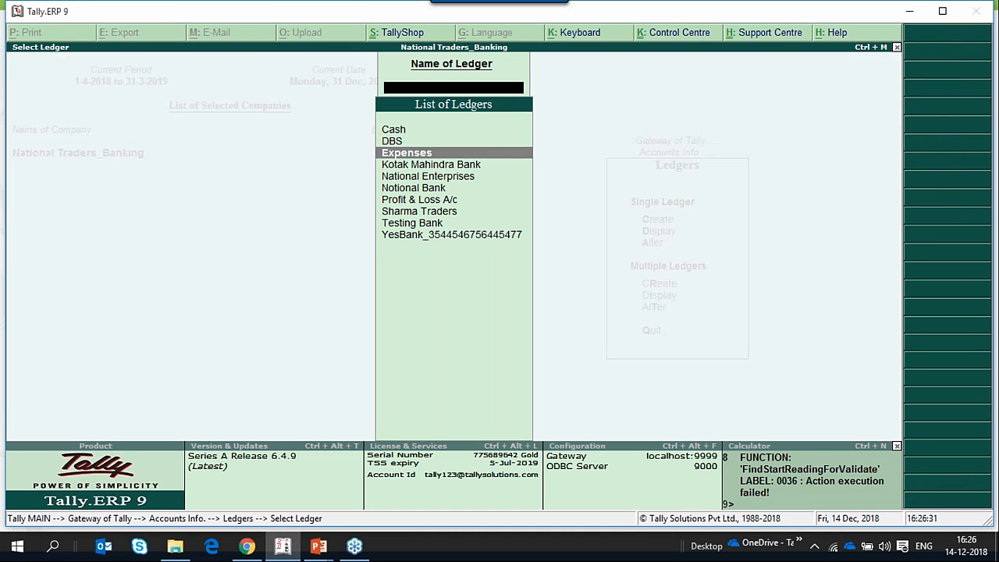
{"action": "key", "text": "Return"}
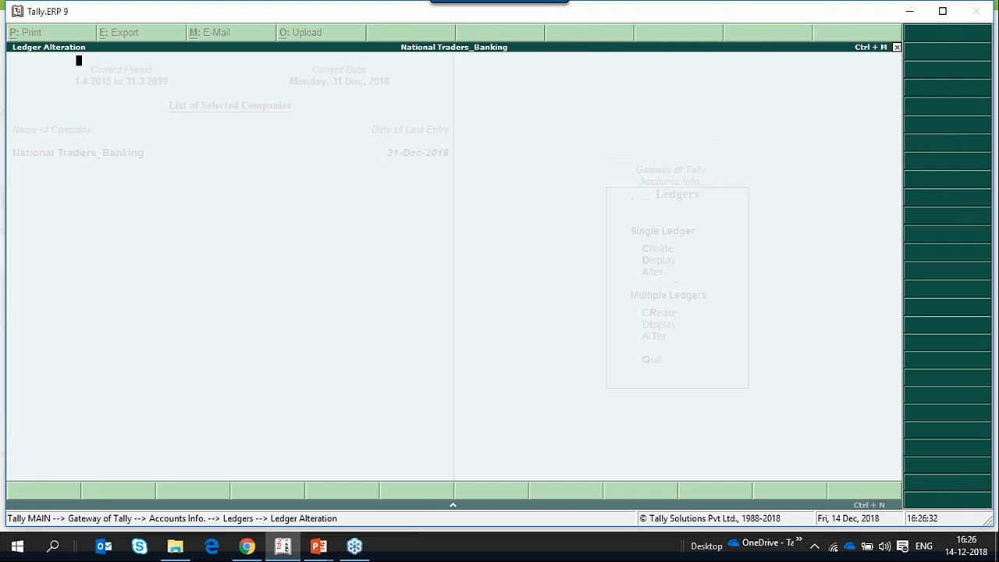
- Check the List of Banks for the ledger's bank name at Yes Bank (India), then quit without changes
{"action": "key", "text": "BackSpace"}
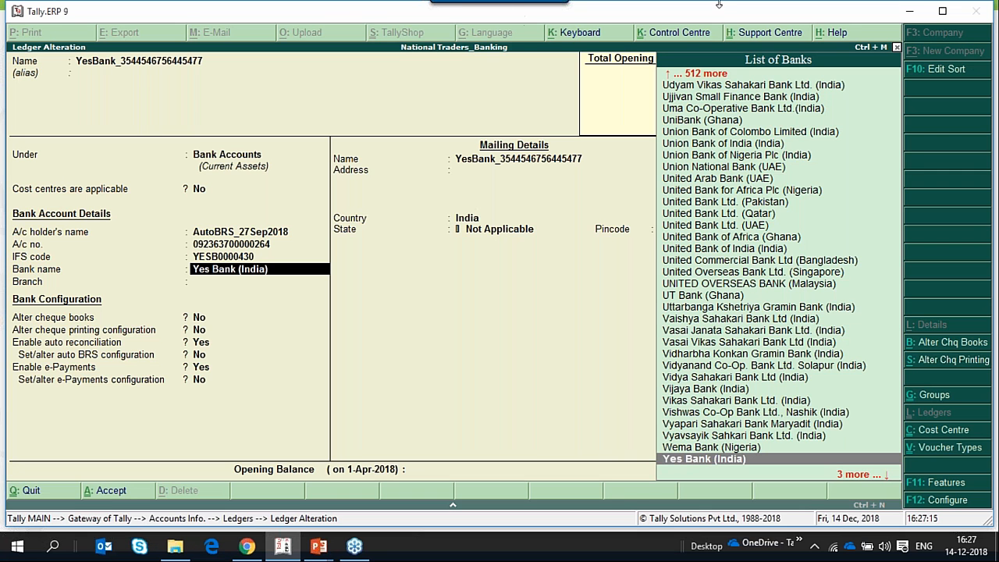
{"action": "key", "text": "Escape"}
{"action": "key", "text": "Return"}
{"action": "key", "text": "Escape"}
{"action": "key", "text": "Escape"}
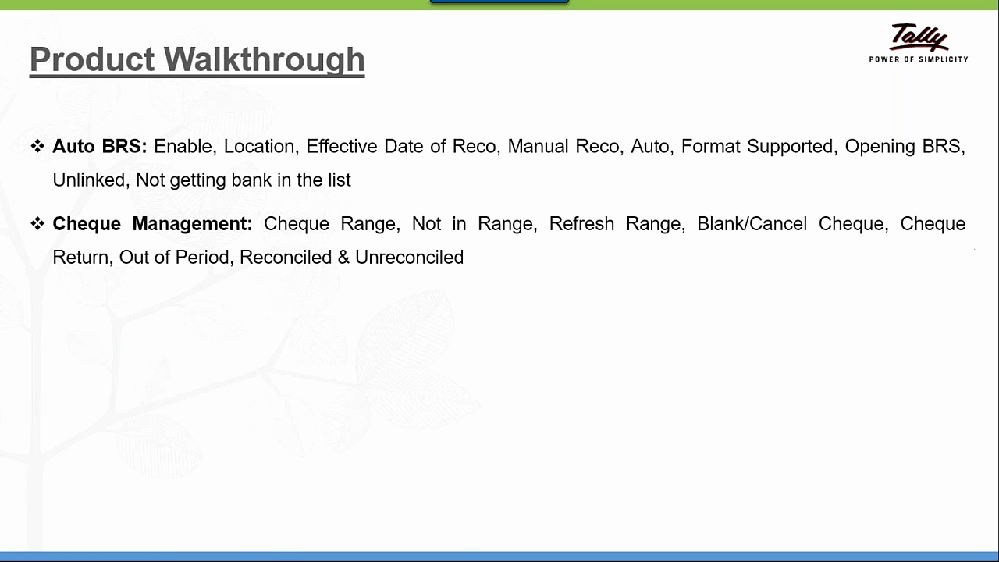
- Switch from the slide show back to Tally.ERP 9 and reopen the Yes Bank ledger for alteration
{"action": "key", "text": "super"}
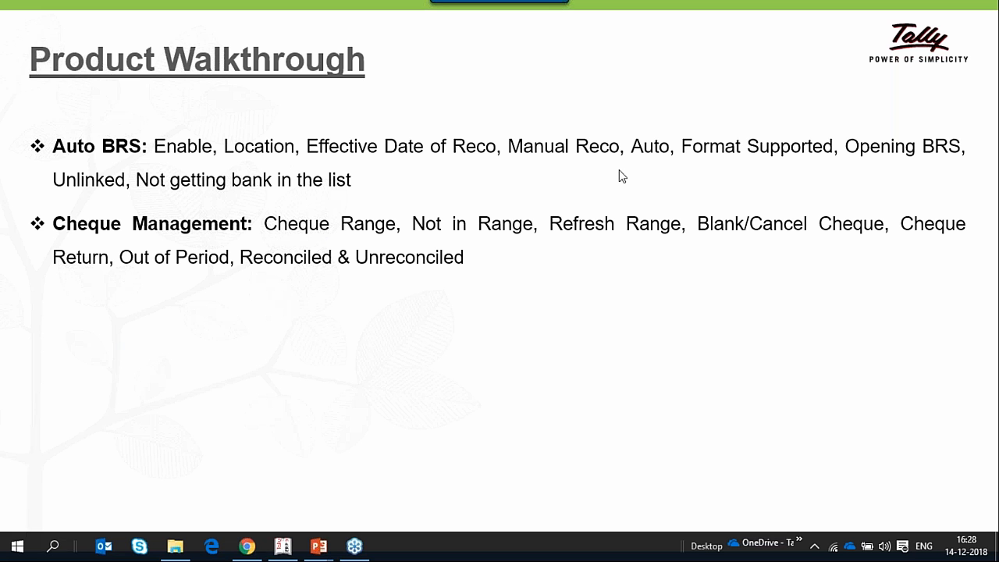
{"action": "key", "text": "alt+Tab"}
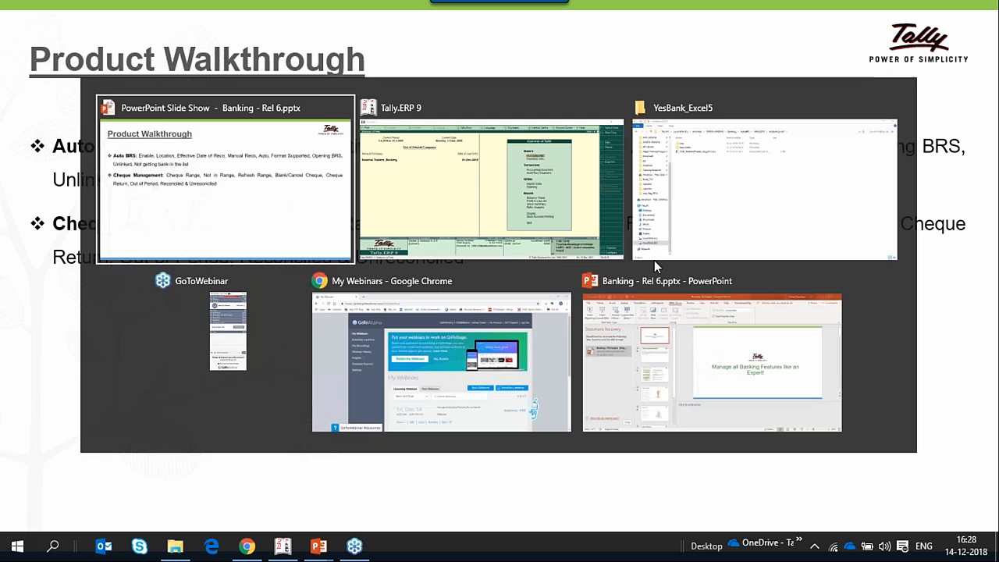
{"action": "key", "text": "a"}
{"action": "key", "text": "l"}
{"action": "key", "text": "a"}
{"action": "key", "text": "Down"}
{"action": "key", "text": "Down"}
{"action": "key", "text": "Down"}
{"action": "key", "text": "Down"}
{"action": "key", "text": "Down"}
{"action": "key", "text": "Down"}
{"action": "key", "text": "Down"}
{"action": "key", "text": "Down"}
{"action": "key", "text": "Down"}
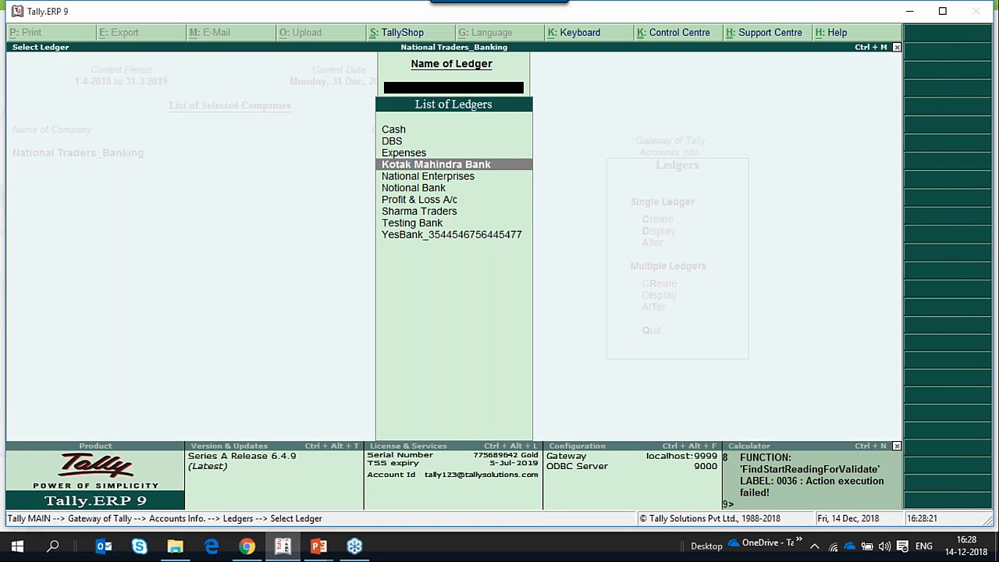
{"action": "key", "text": "Return"}
- Set Set/alter auto BRS configuration to Yes and open the locations of the bank statements
{"action": "key", "text": "Return"}
{"action": "key", "text": "Return"}
{"action": "key", "text": "Return"}
{"action": "key", "text": "Return"}
{"action": "key", "text": "Return"}
{"action": "key", "text": "Return"}
{"action": "key", "text": "Return"}
{"action": "key", "text": "Return"}
{"action": "key", "text": "Return"}
{"action": "key", "text": "Return"}
{"action": "key", "text": "Return"}
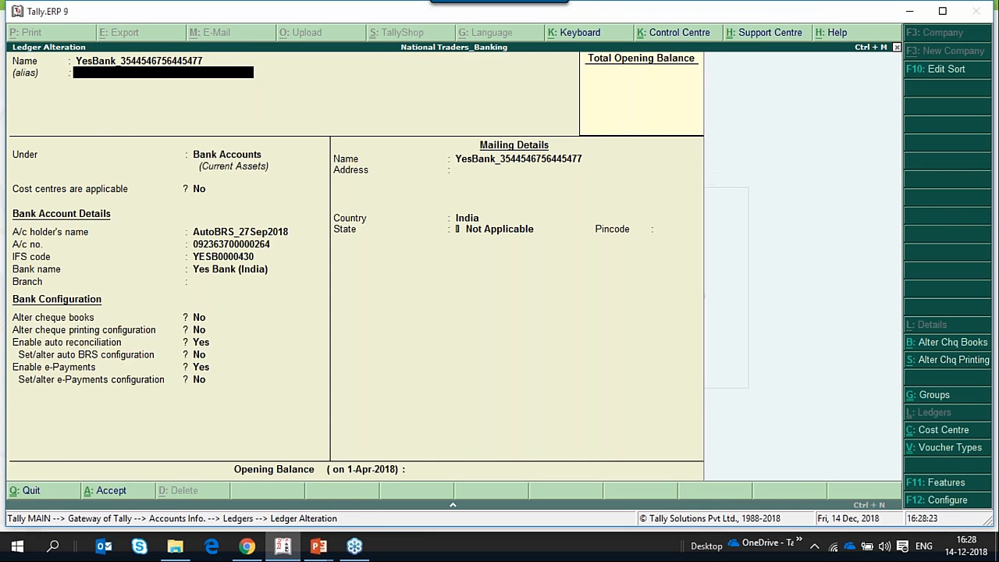
{"action": "key", "text": "Return"}
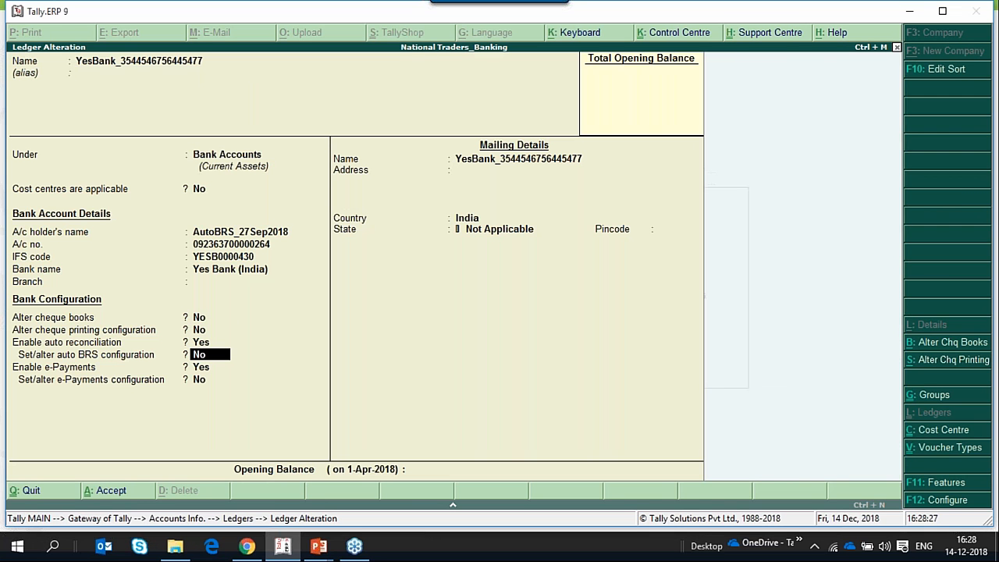
{"action": "type", "text": "y"}
{"action": "key", "text": "Return"}
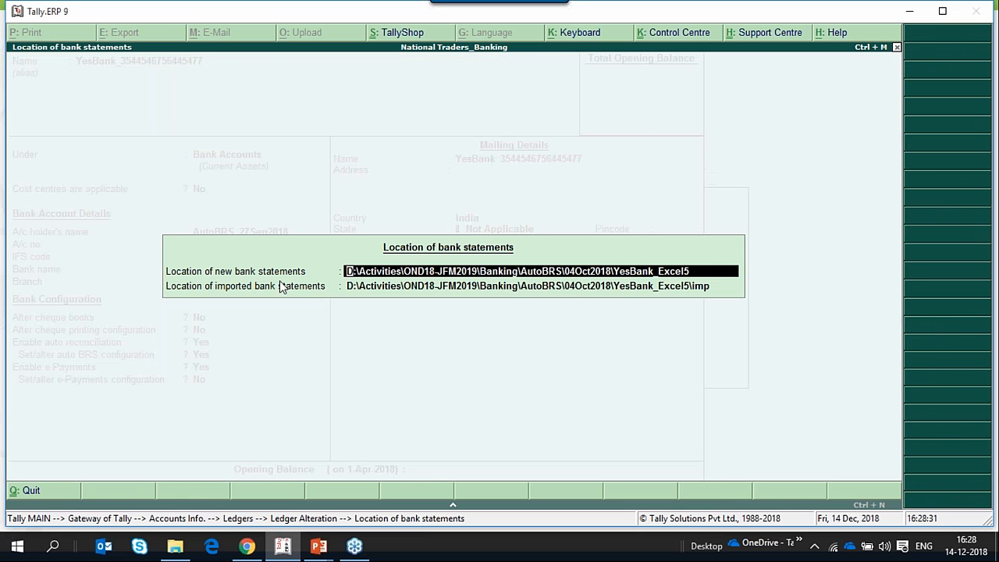
- Keep the locations of new and imported bank statements and leave the ledger alteration back to the Gateway of Tally
{"action": "key", "text": "Return"}
{"action": "key", "text": "Return"}
{"action": "key", "text": "Return"}
{"action": "key", "text": "Return"}
{"action": "key", "text": "Escape"}
{"action": "key", "text": "Escape"}
{"action": "key", "text": "Escape"}
{"action": "key", "text": "Escape"}
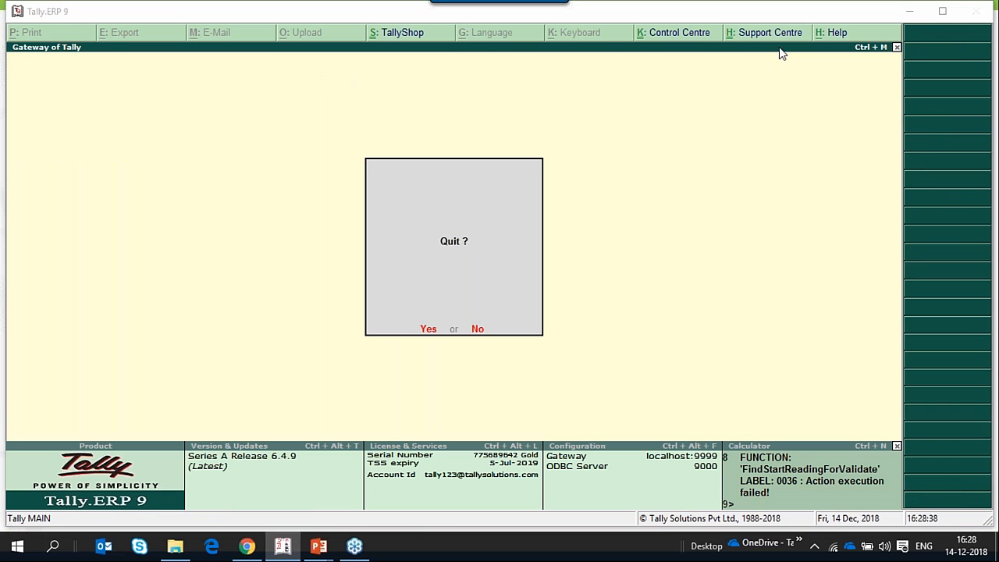
- Decline quitting Tally.ERP 9 and bring up the list of single ledgers for alteration
{"action": "left_click", "coordinate": [742, 171]}
{"action": "key", "text": "n"}
{"action": "key", "text": "Down"}
{"action": "key", "text": "Up"}
{"action": "key", "text": "Return"}
{"action": "key", "text": "Down"}
{"action": "key", "text": "Down"}
{"action": "key", "text": "Up"}
{"action": "key", "text": "Return"}
{"action": "key", "text": "Down"}
{"action": "key", "text": "Down"}
{"action": "key", "text": "Return"}
- Open the Yes Bank ledger for alteration
{"action": "key", "text": "Down"}
{"action": "key", "text": "Down"}
{"action": "key", "text": "Down"}
{"action": "key", "text": "Down"}
{"action": "key", "text": "Down"}
{"action": "key", "text": "Down"}
{"action": "key", "text": "Down"}
{"action": "key", "text": "Down"}
{"action": "key", "text": "Down"}
{"action": "key", "text": "Return"}
- Set Alter cheque books to Yes in the Yes Bank ledger and open its cheque book management
{"action": "key", "text": "Return"}
{"action": "key", "text": "Return"}
{"action": "key", "text": "Return"}
{"action": "key", "text": "Return"}
{"action": "key", "text": "Return"}
{"action": "key", "text": "Return"}
{"action": "key", "text": "Return"}
{"action": "key", "text": "Return"}
{"action": "key", "text": "Return"}
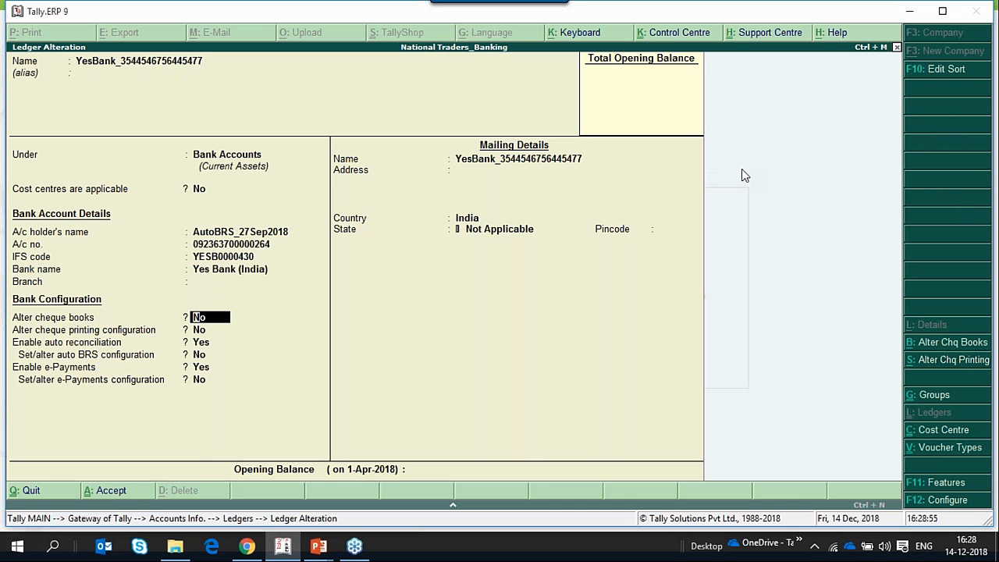
{"action": "type", "text": "y"}
{"action": "key", "text": "Return"}
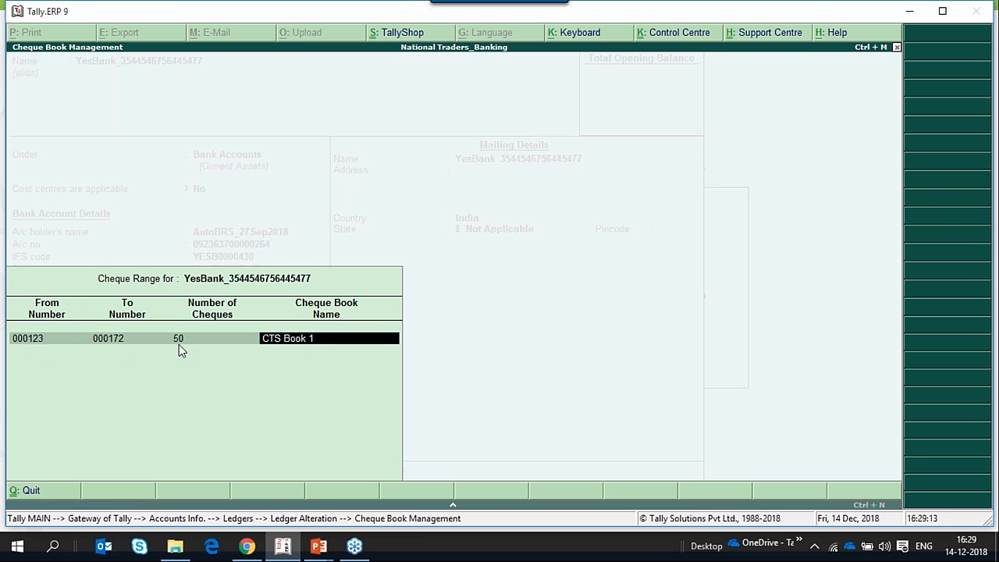
- Keep CTS Book 1 with its cheque range 000123 to 000172, save the ledger and leave ledger alteration
{"action": "key", "text": "Return"}
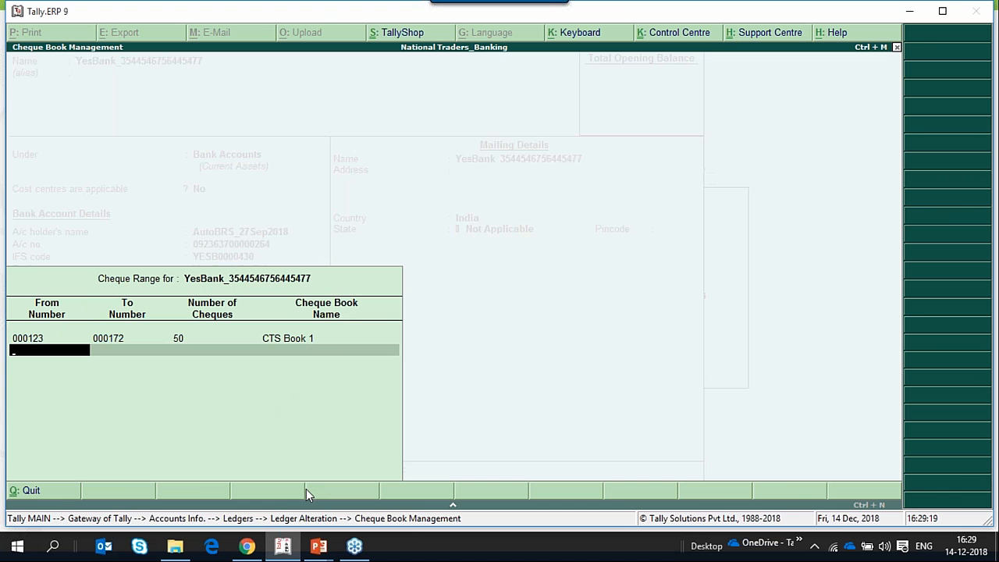
{"action": "key", "text": "Return"}
{"action": "key", "text": "Return"}
{"action": "key", "text": "ctrl+a"}
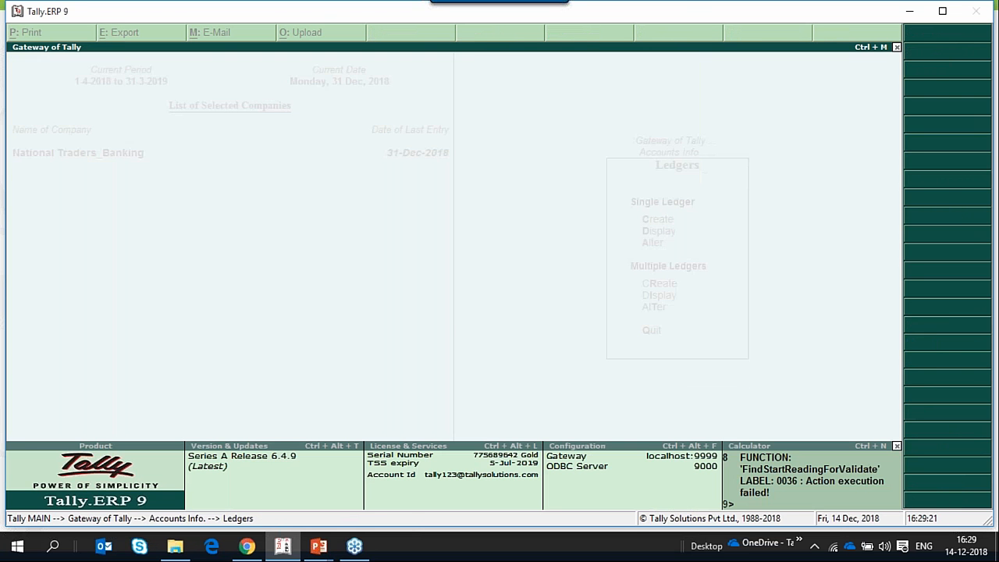
{"action": "key", "text": "Escape"}
{"action": "key", "text": "Escape"}
- Open the Cheque Register from the Banking utilities
{"action": "key", "text": "Up"}
{"action": "key", "text": "Up"}
{"action": "key", "text": "Up"}
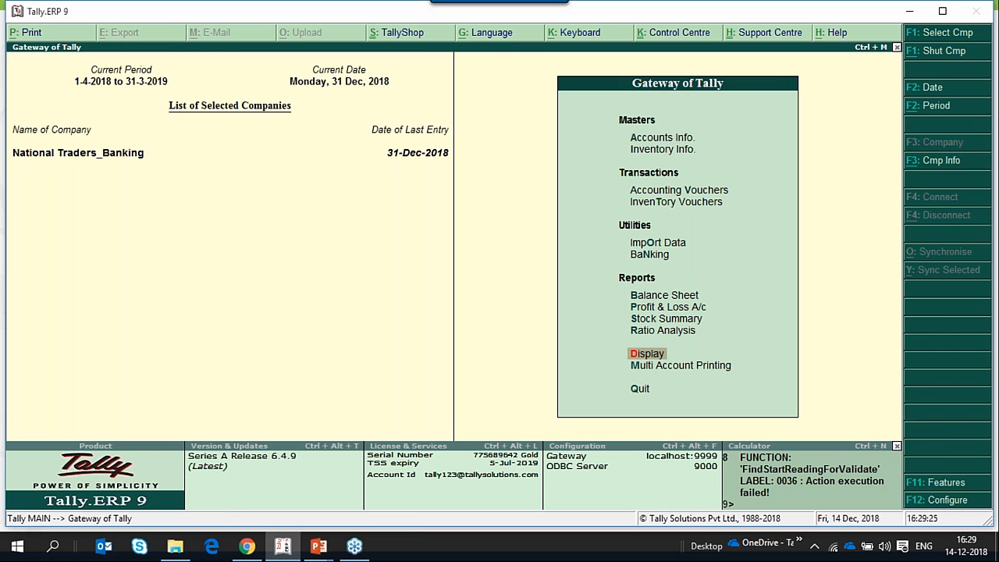
{"action": "key", "text": "Up"}
{"action": "key", "text": "Up"}
{"action": "key", "text": "Up"}
{"action": "key", "text": "Up"}
{"action": "key", "text": "Up"}
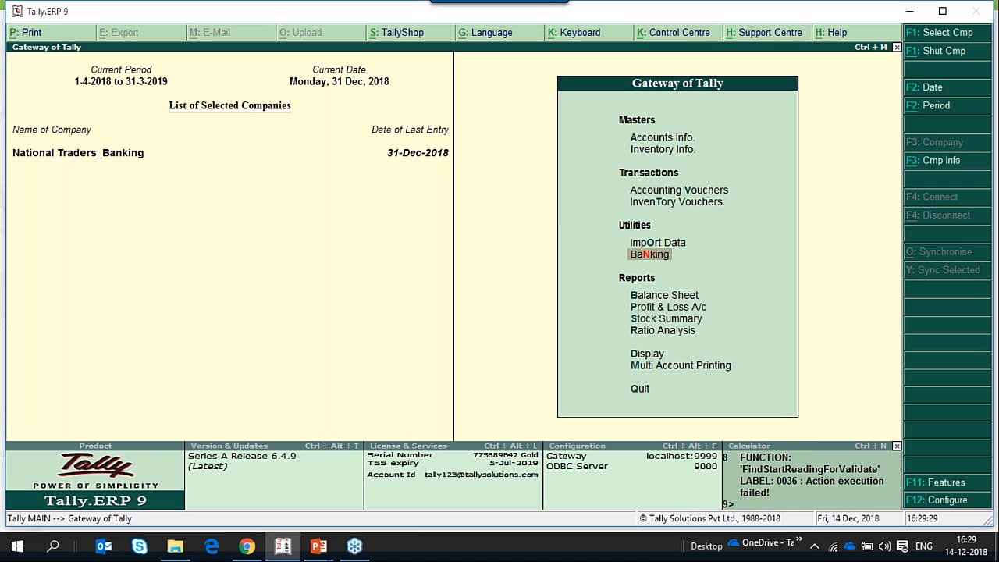
{"action": "key", "text": "Return"}
{"action": "key", "text": "Down"}
{"action": "key", "text": "Down"}
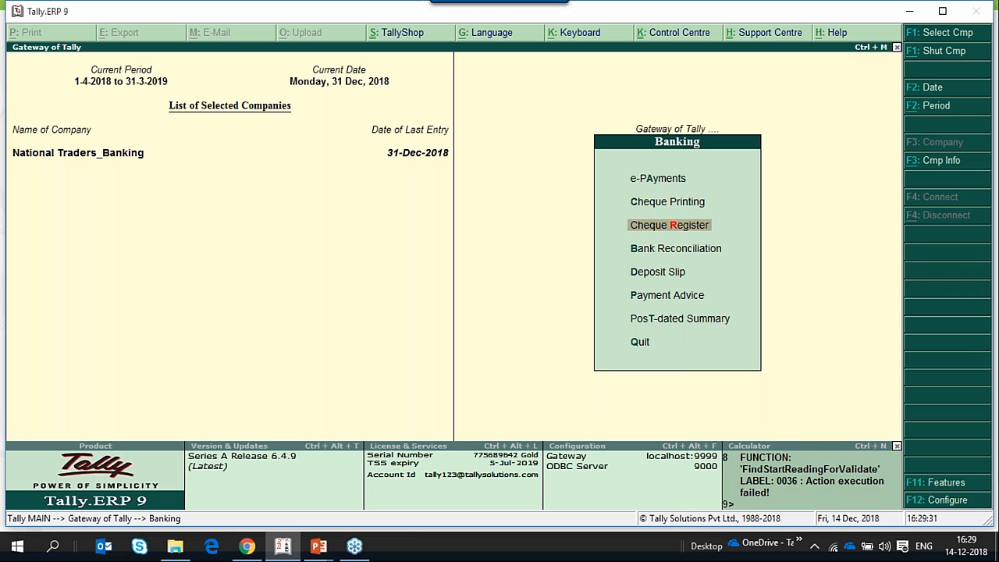
{"action": "key", "text": "Return"}
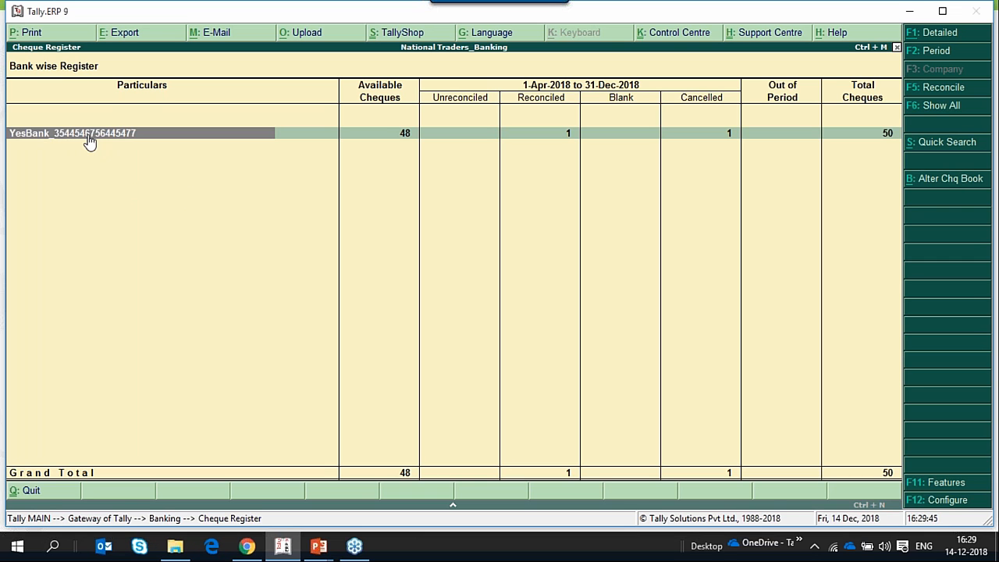
{"action": "key", "text": "Return"}
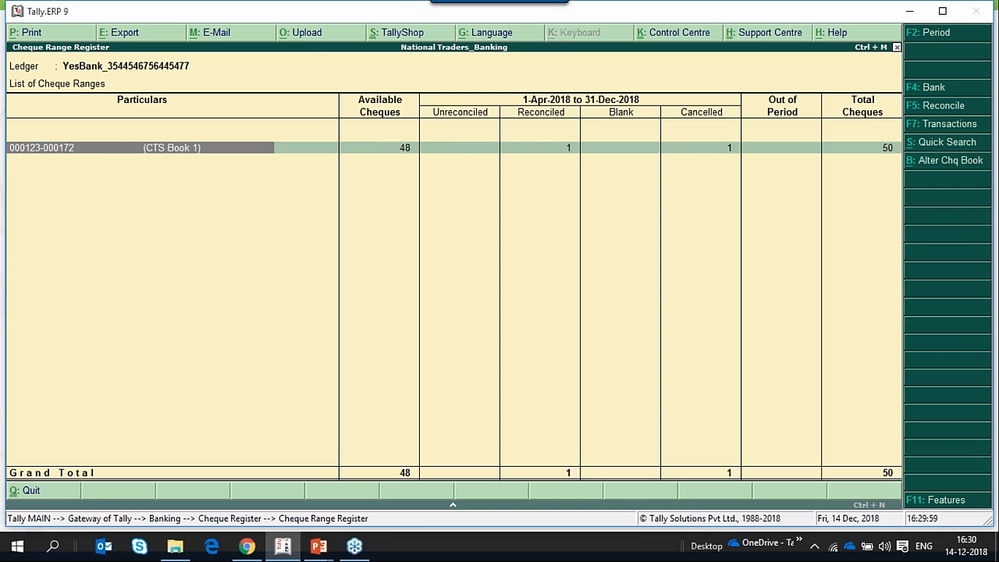
{"action": "left_click", "coordinate": [64, 151]}
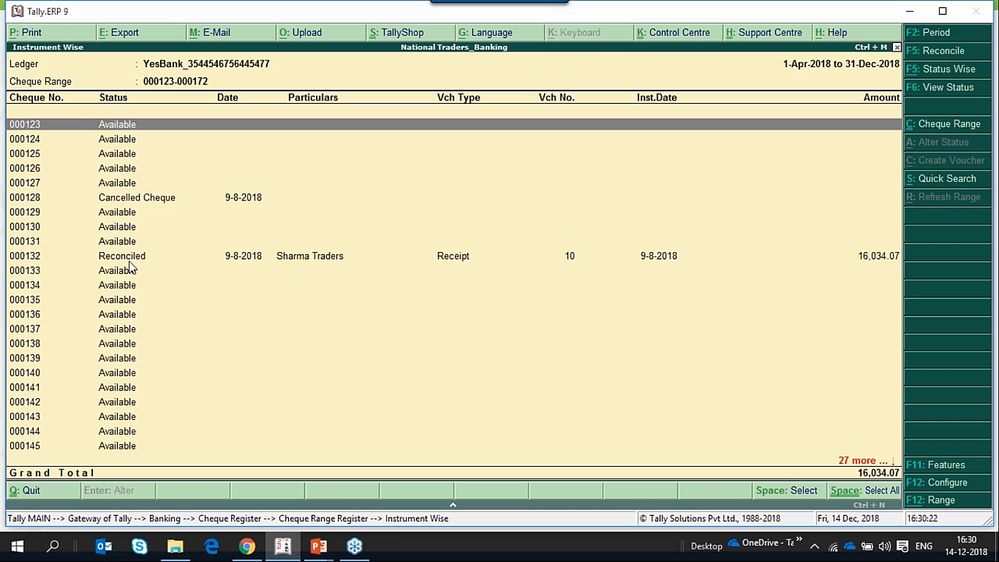
{"action": "left_click", "coordinate": [188, 254]}
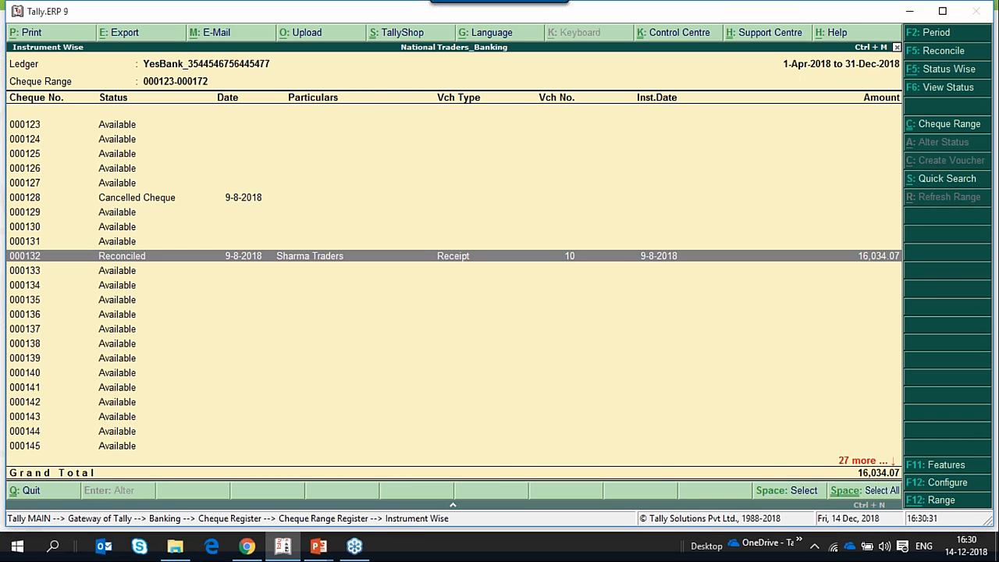
{"action": "key", "text": "Escape"}
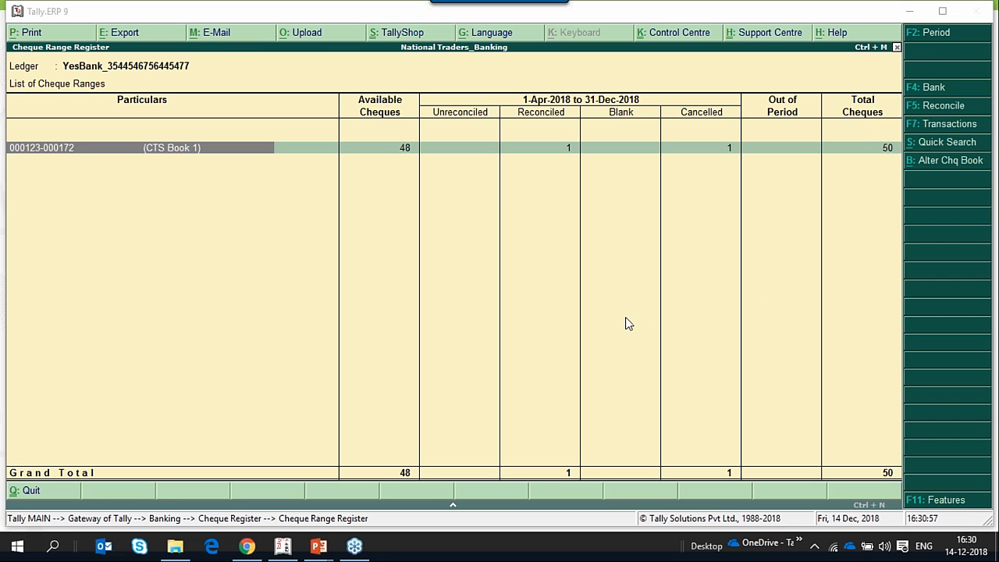
{"action": "key", "text": "Escape"}
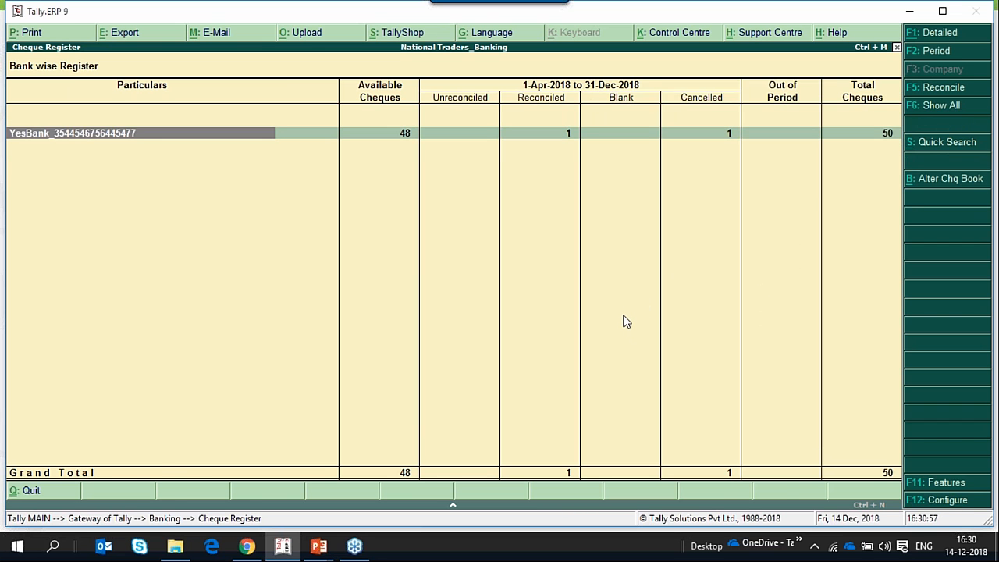
{"action": "key", "text": "Escape"}
{"action": "key", "text": "Escape"}
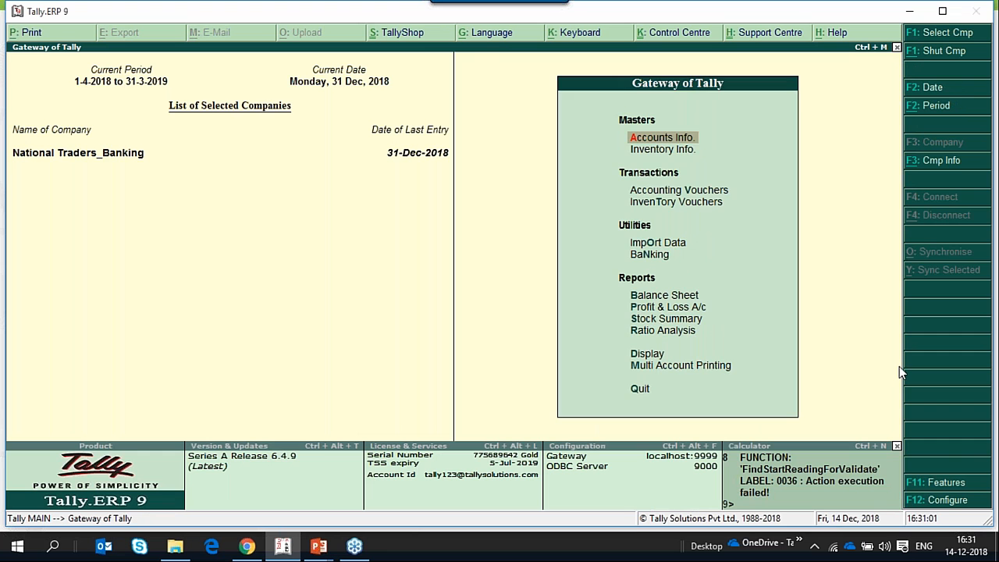
- Start a payment voucher and set its voucher date to 14-Dec-2018
{"action": "key", "text": "Down"}
{"action": "key", "text": "Down"}
{"action": "key", "text": "Return"}
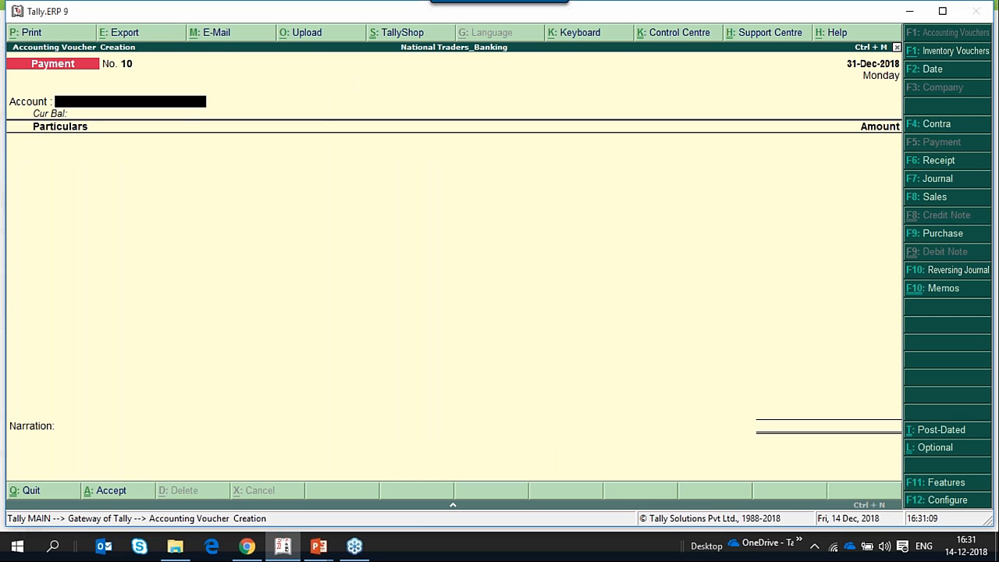
{"action": "key", "text": "F2"}
{"action": "type", "text": "1"}
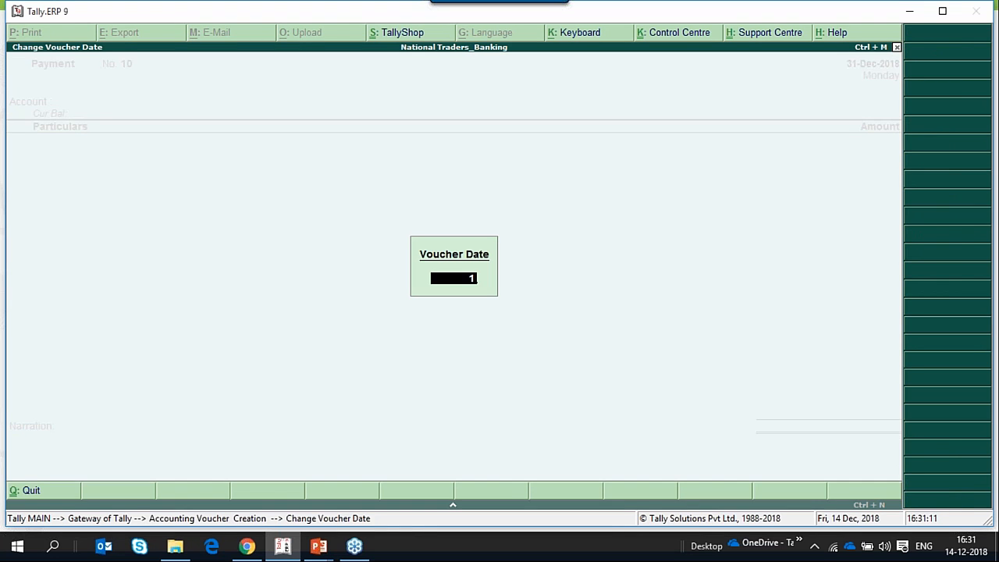
{"action": "type", "text": "4-dec"}
{"action": "key", "text": "Return"}
- Choose the Yes Bank ledger as the paying account and Sharma Traders as the party
{"action": "key", "text": "Return"}
{"action": "key", "text": "Down"}
{"action": "key", "text": "Down"}
{"action": "key", "text": "Down"}
{"action": "key", "text": "Return"}
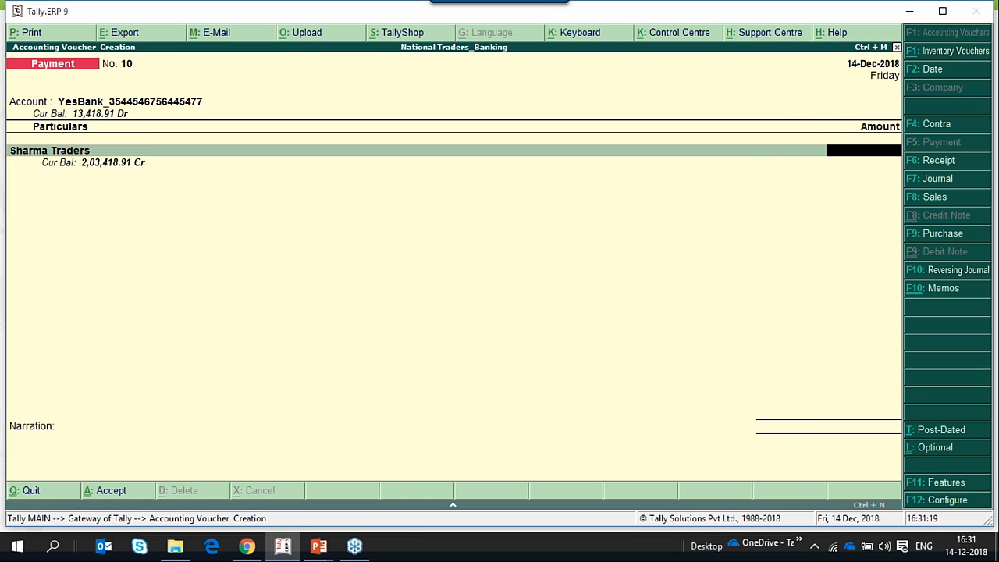
- Enter 10,000 as the payment amount, allocate it as a New Ref and continue to the bank allocation
{"action": "type", "text": "10,000"}
{"action": "key", "text": "Return"}
{"action": "key", "text": "Down"}
{"action": "key", "text": "Return"}
{"action": "key", "text": "Return"}
{"action": "key", "text": "Return"}
{"action": "key", "text": "Return"}
{"action": "key", "text": "Return"}
{"action": "key", "text": "Return"}
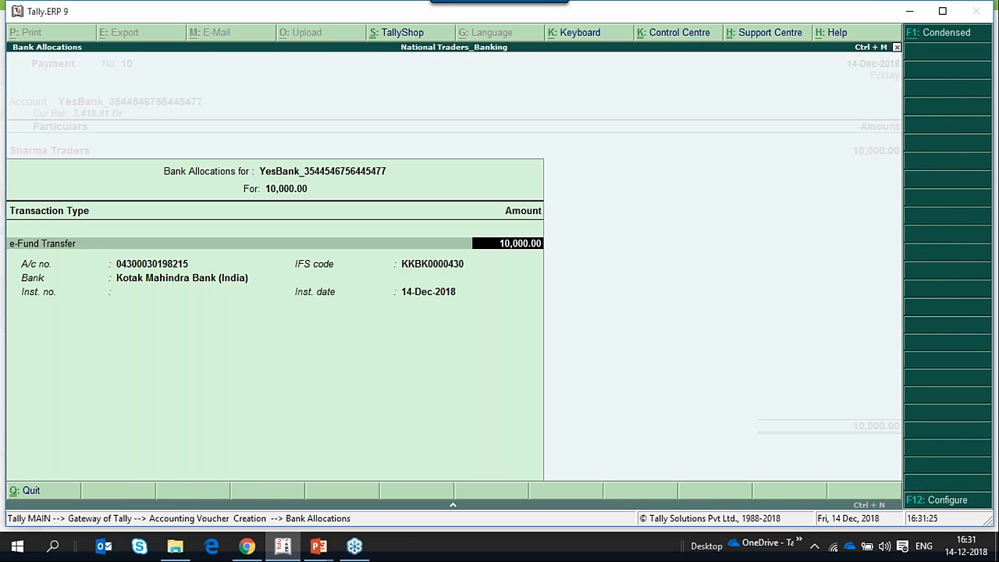
- Change the bank allocation's transaction type to Cheque, keeping the amount of 10,000
{"action": "key", "text": "BackSpace"}
{"action": "key", "text": "BackSpace"}
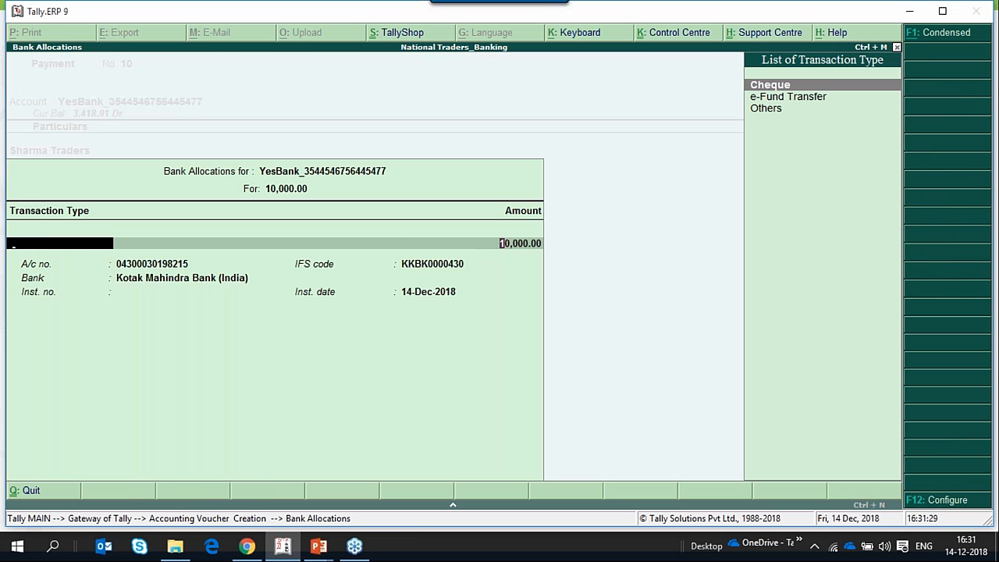
{"action": "key", "text": "Return"}
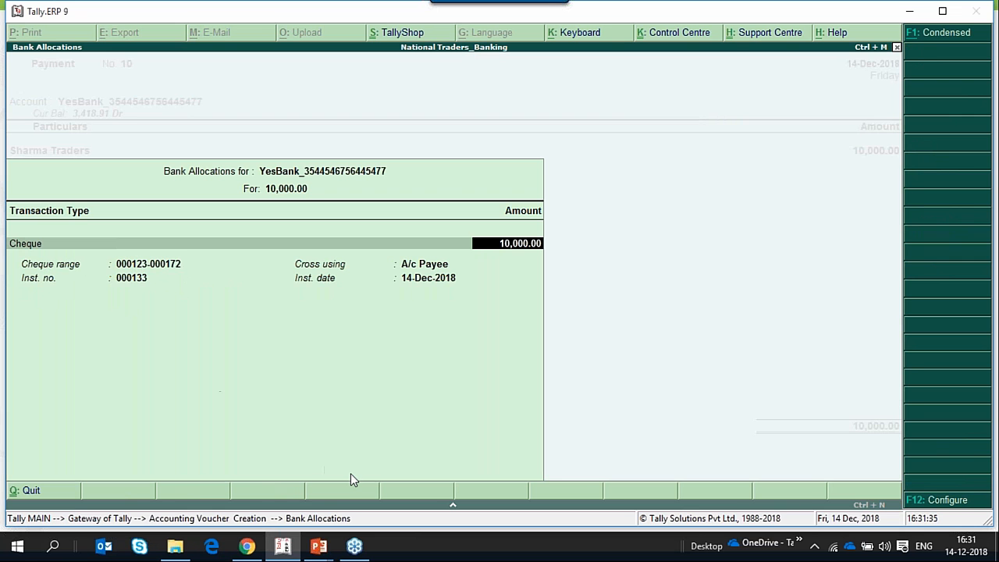
{"action": "key", "text": "Return"}
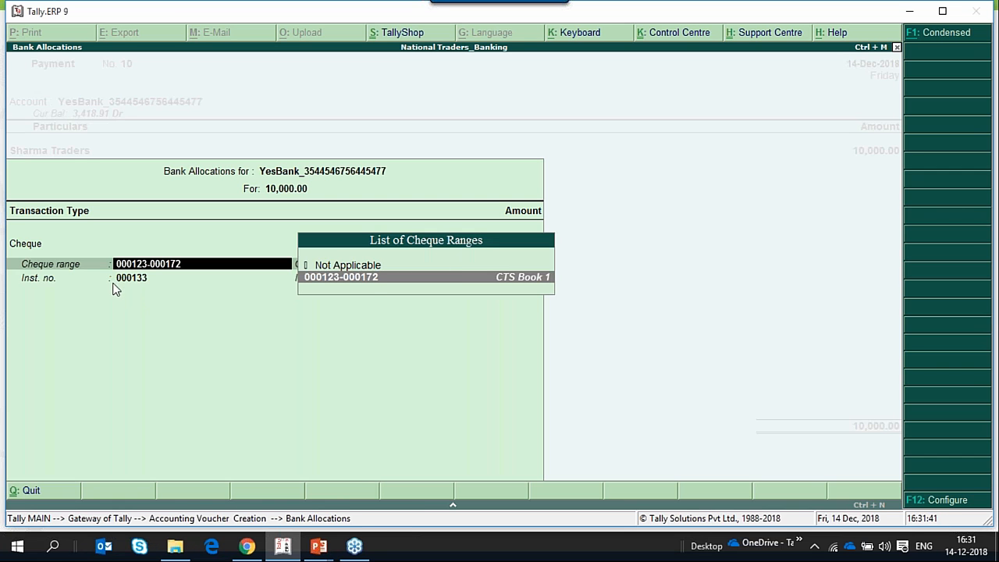
{"action": "mouse_move", "coordinate": [283, 545]}
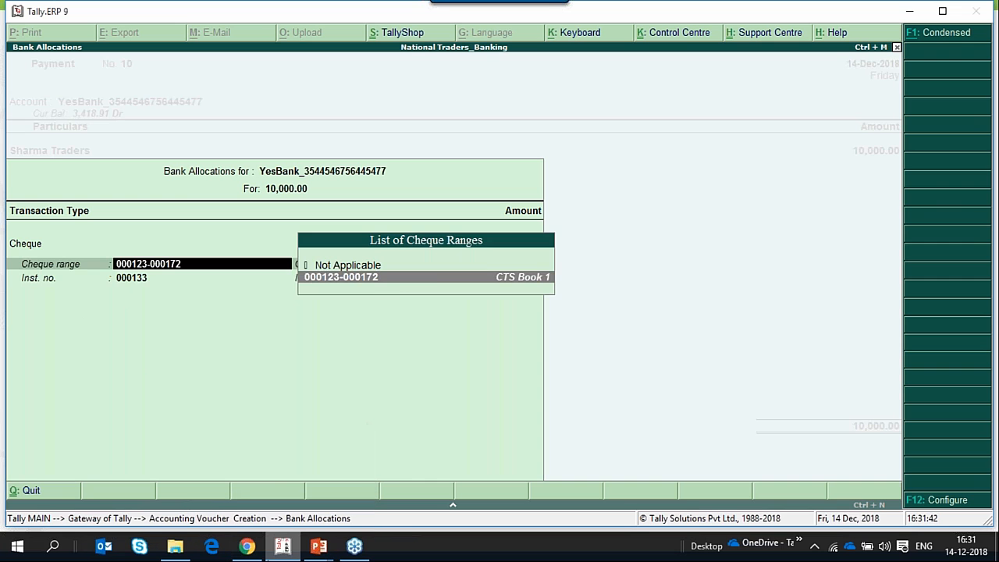
{"action": "key", "text": "Return"}
{"action": "type", "text": "0001123"}
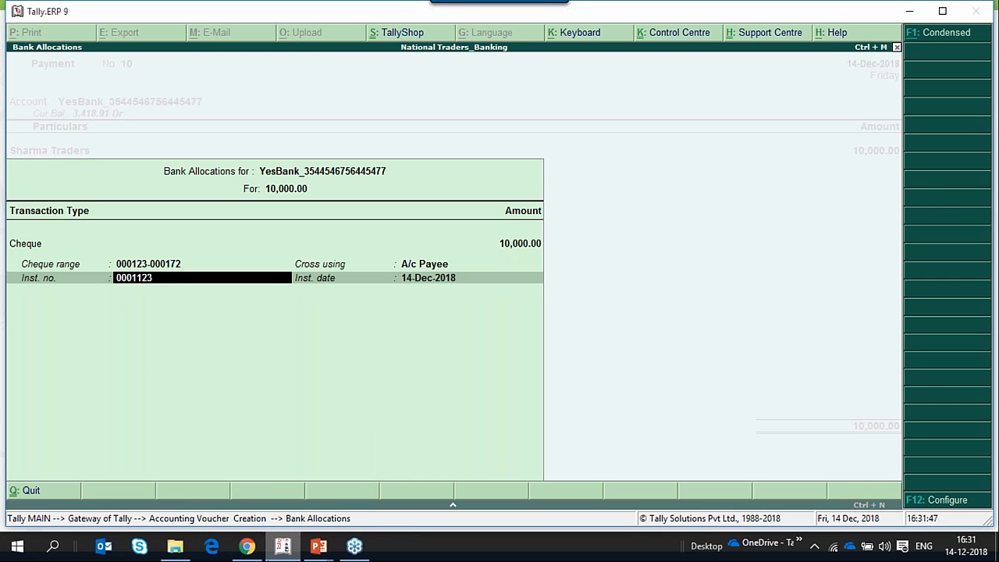
{"action": "key", "text": "BackSpace"}
{"action": "key", "text": "BackSpace"}
{"action": "type", "text": "23"}
{"action": "key", "text": "Return"}
{"action": "key", "text": "BackSpace"}
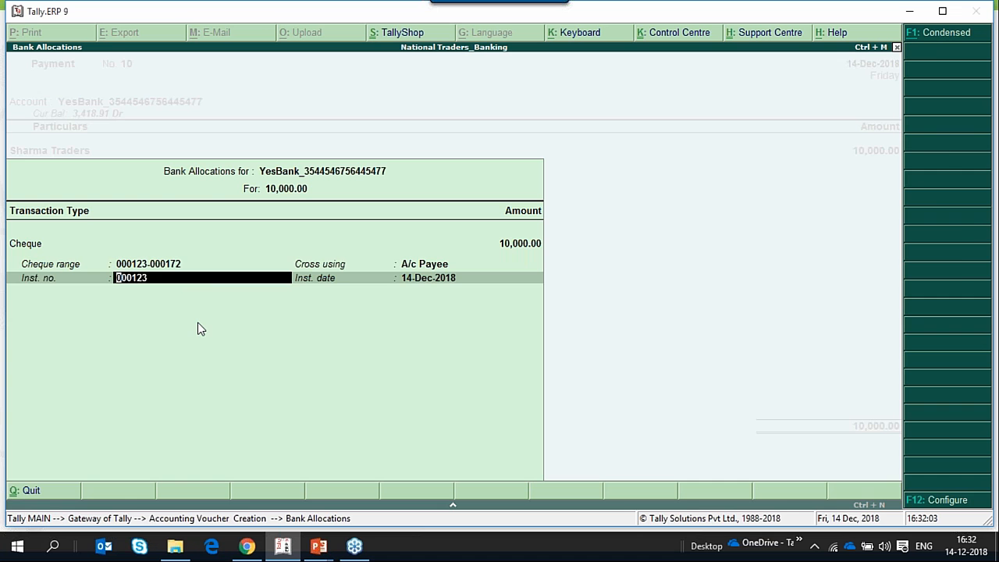
- Keep the instrument date 14-Dec-2018, accept the payment voucher and quit voucher creation
{"action": "key", "text": "Return"}
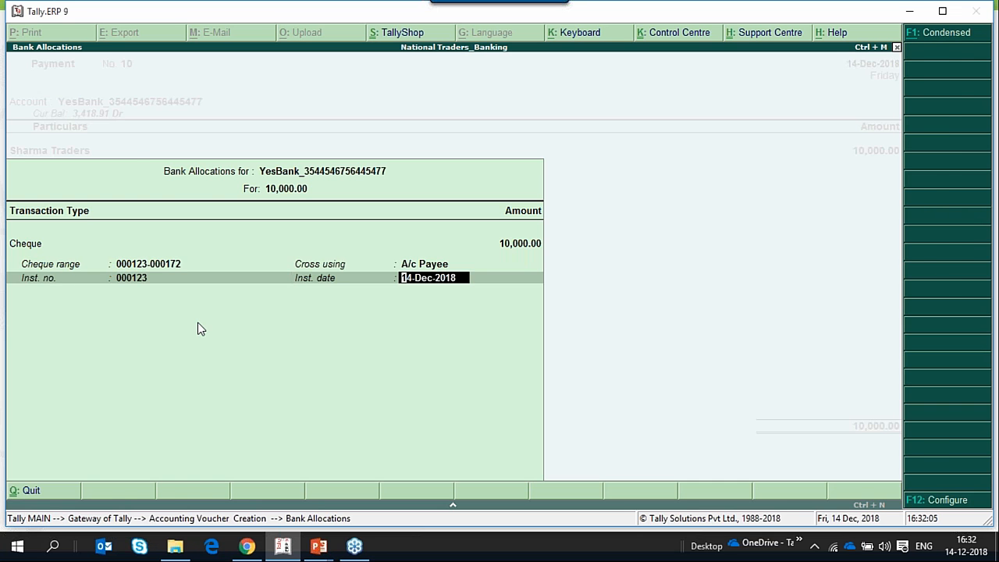
{"action": "key", "text": "Return"}
{"action": "key", "text": "Return"}
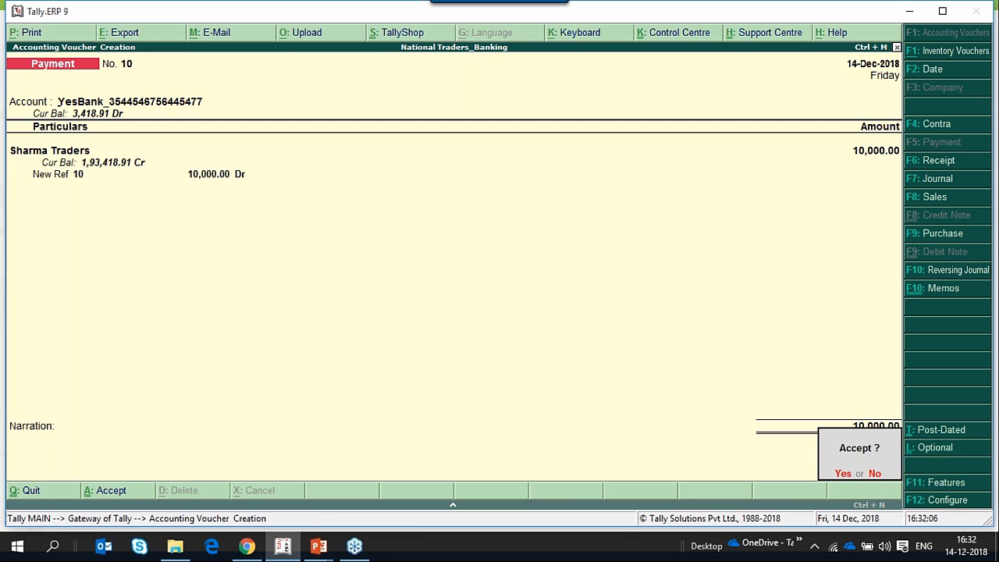
{"action": "key", "text": "Return"}
{"action": "key", "text": "Escape"}
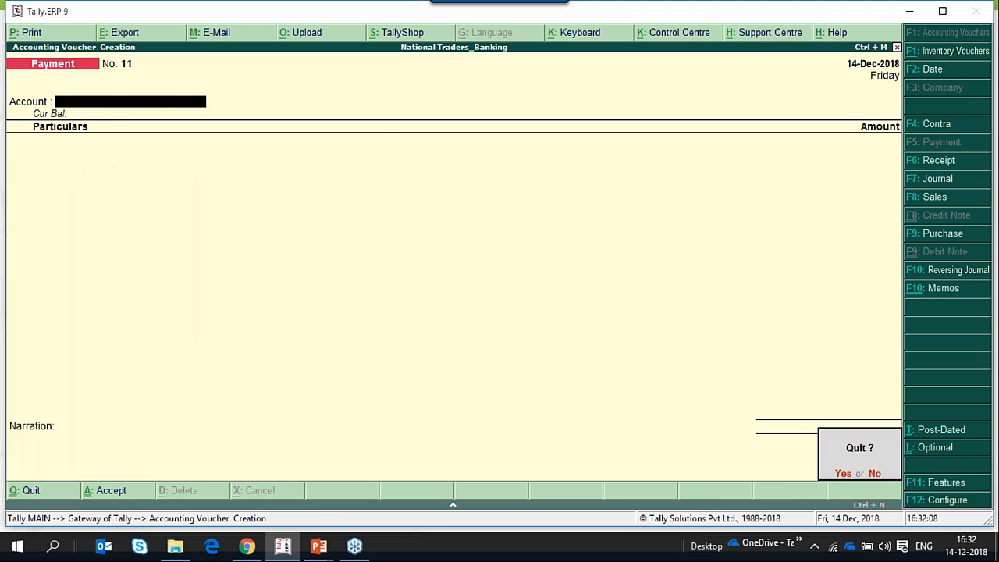
{"action": "key", "text": "Return"}
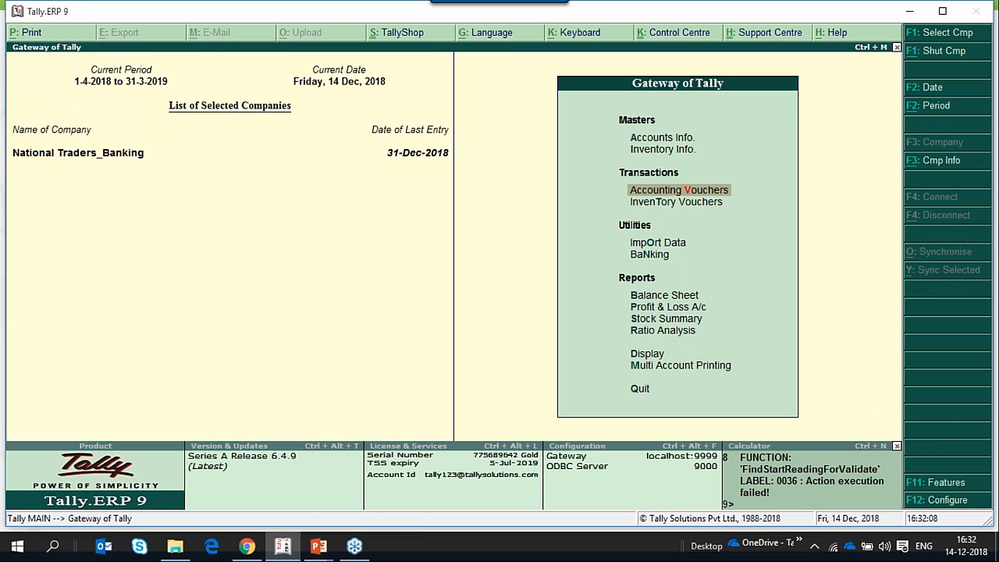
- Reopen the Cheque Register and view Yes Bank's cheque ranges with reconciled cheques
{"action": "key", "text": "n"}
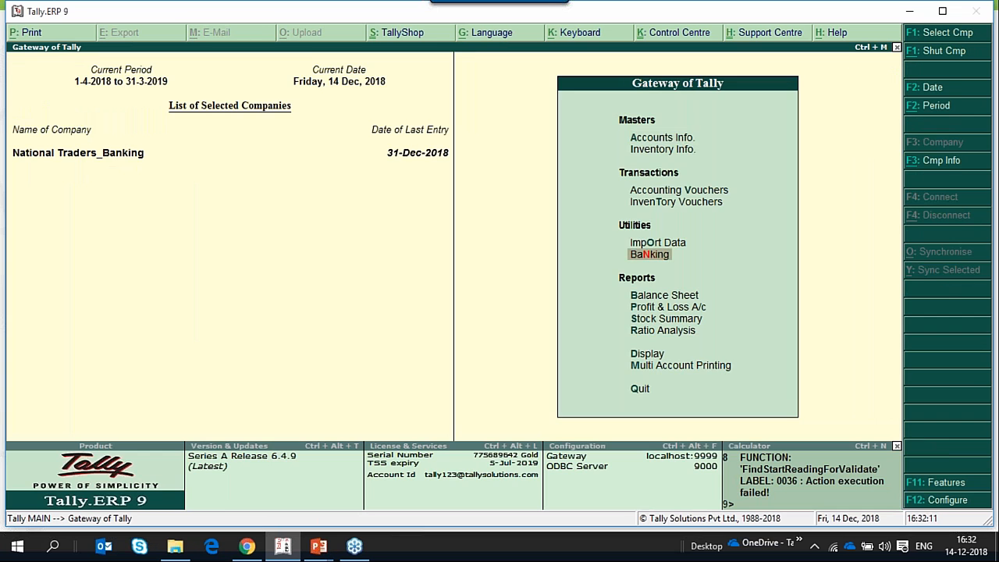
{"action": "key", "text": "r"}
{"action": "key", "text": "Right"}
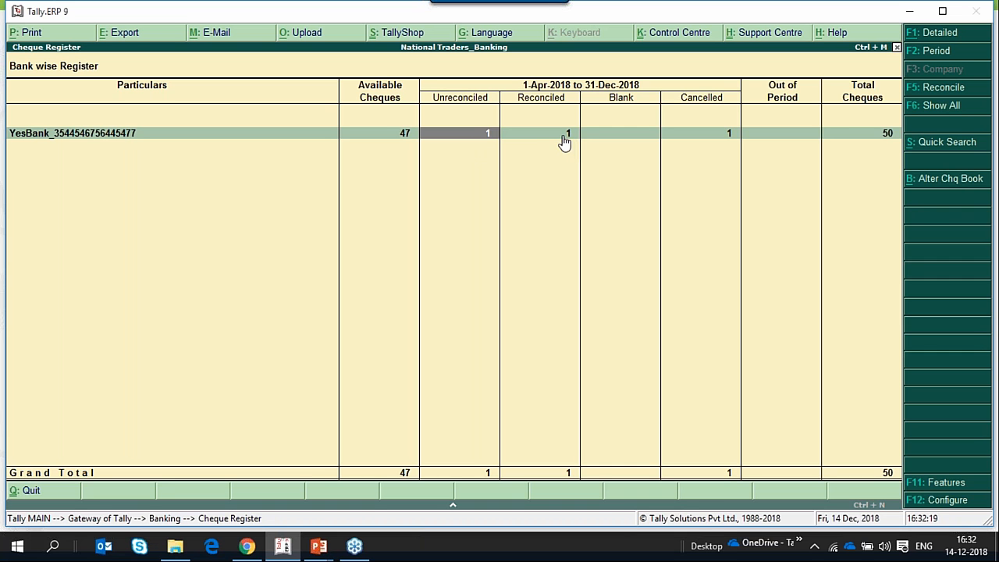
{"action": "key", "text": "Right"}
{"action": "key", "text": "Return"}
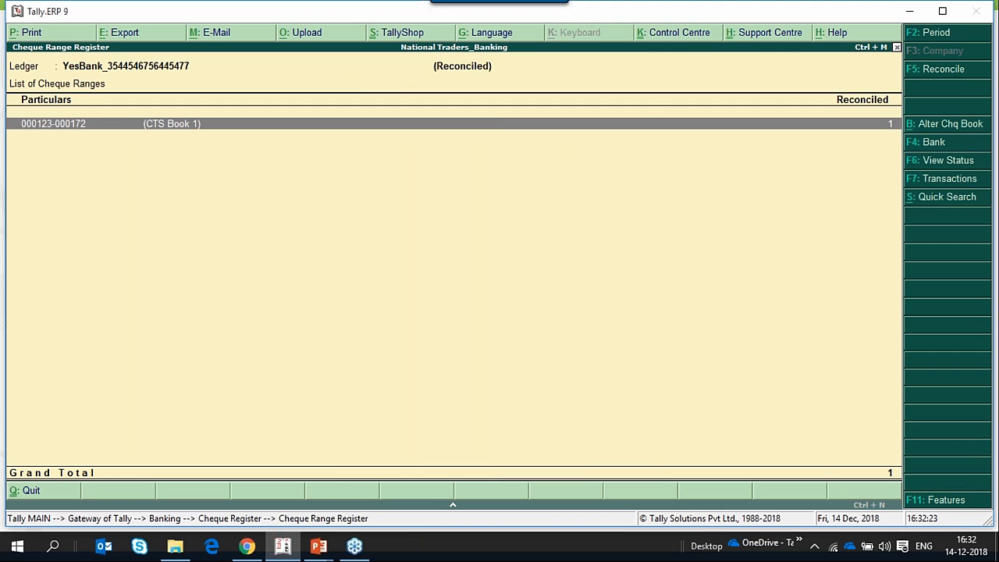
- View Yes Bank's cheque ranges with unreconciled cheques, then return to the bank-wise register
{"action": "key", "text": "Escape"}
{"action": "key", "text": "Left"}
{"action": "key", "text": "Return"}
{"action": "key", "text": "Escape"}
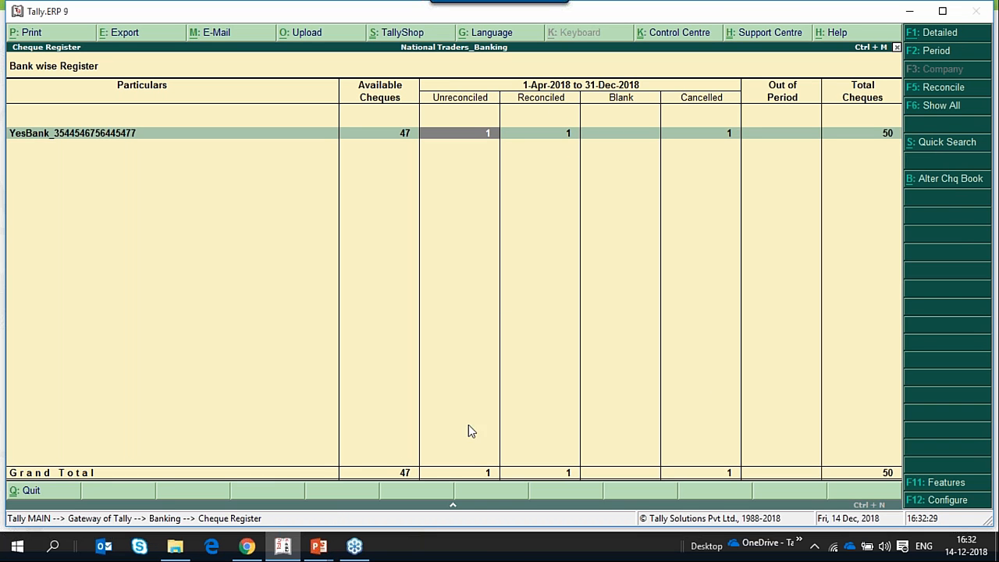
{"action": "left_click", "coordinate": [454, 144]}
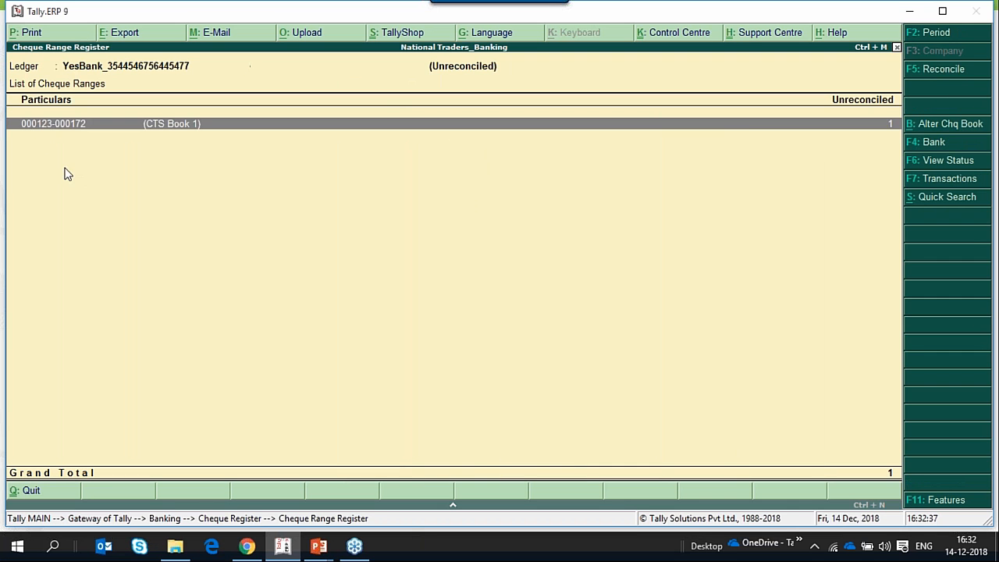
{"action": "key", "text": "Escape"}
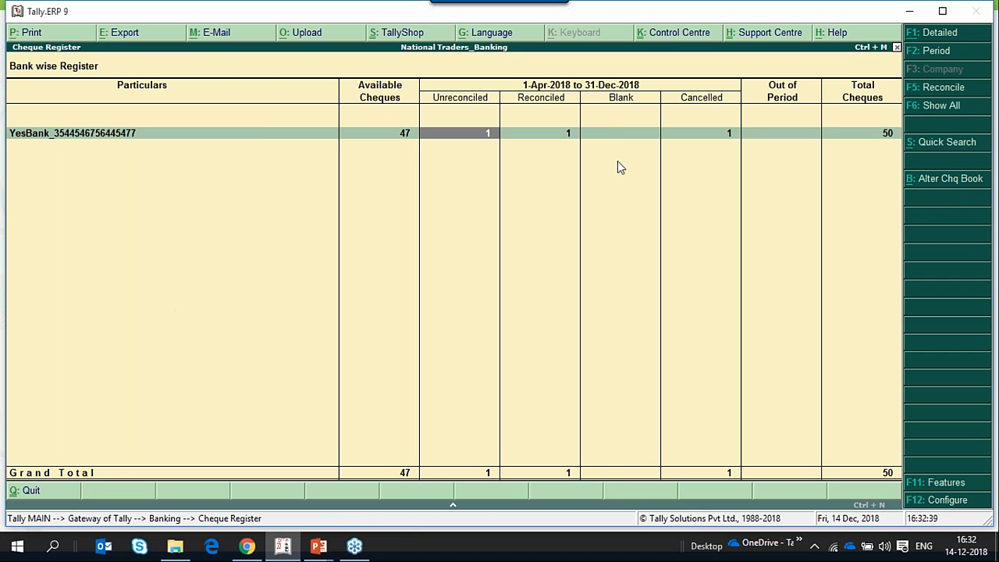
{"action": "key", "text": "Left"}
{"action": "key", "text": "Right"}
{"action": "key", "text": "Right"}
{"action": "key", "text": "Right"}
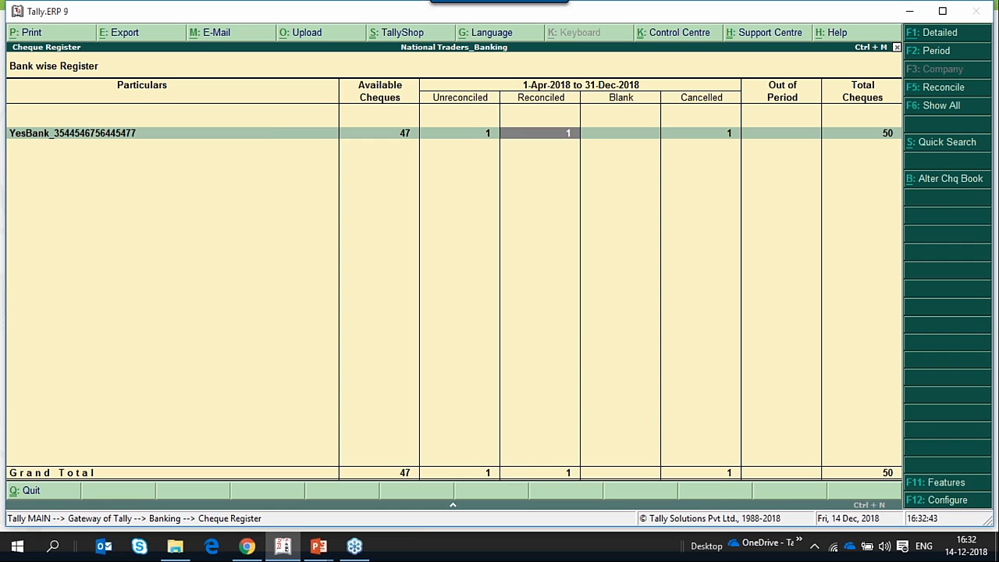
- Examine Yes Bank's available, unreconciled, reconciled and blank cheque columns in the bank-wise register
{"action": "key", "text": "Return"}
{"action": "key", "text": "Escape"}
{"action": "key", "text": "Home"}
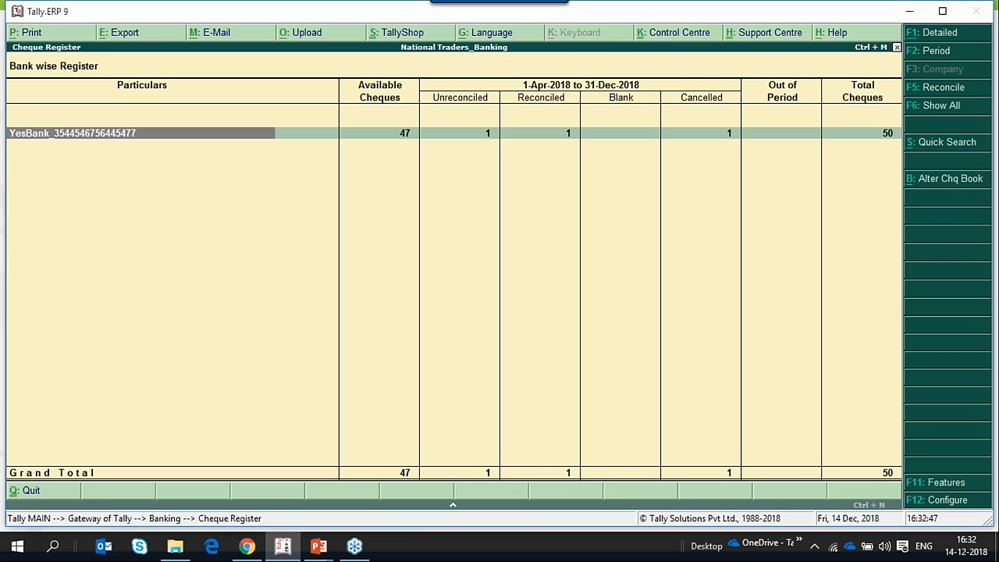
{"action": "key", "text": "Right"}
{"action": "key", "text": "Right"}
{"action": "key", "text": "Right"}
{"action": "key", "text": "Right"}
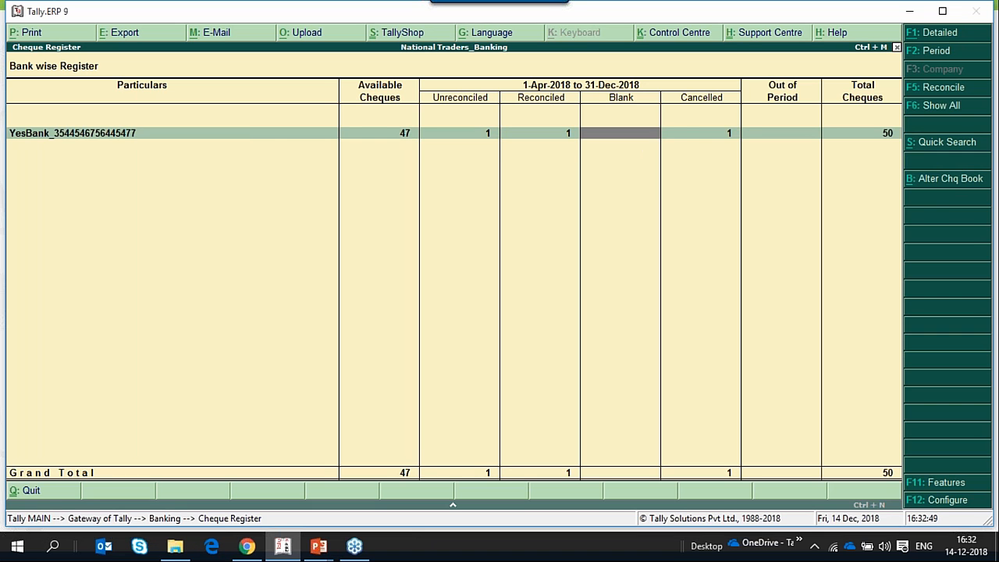
{"action": "key", "text": "Home"}
{"action": "key", "text": "Right"}
{"action": "key", "text": "Right"}
{"action": "key", "text": "Right"}
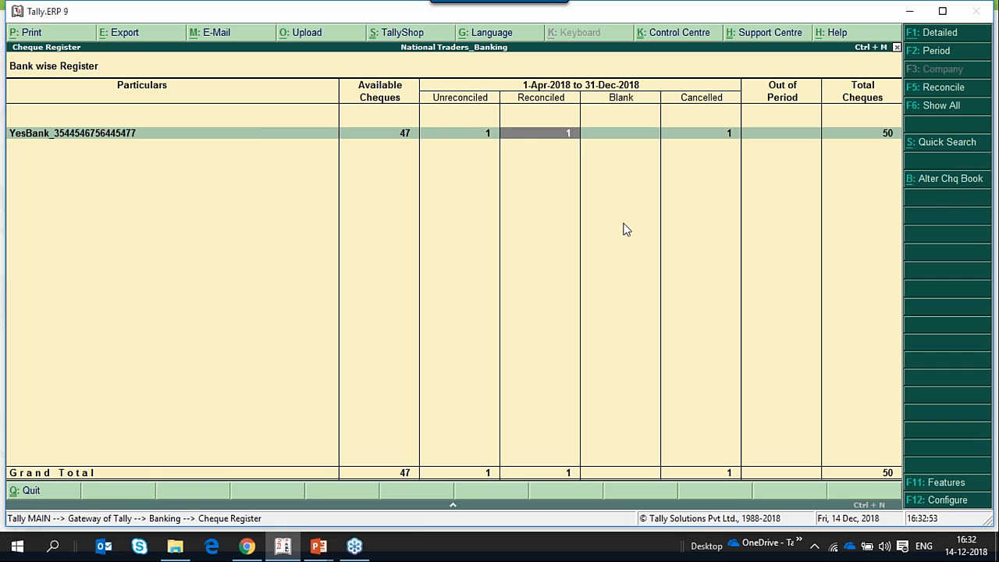
{"action": "key", "text": "Left"}
{"action": "key", "text": "Left"}
{"action": "key", "text": "Left"}
{"action": "key", "text": "Return"}
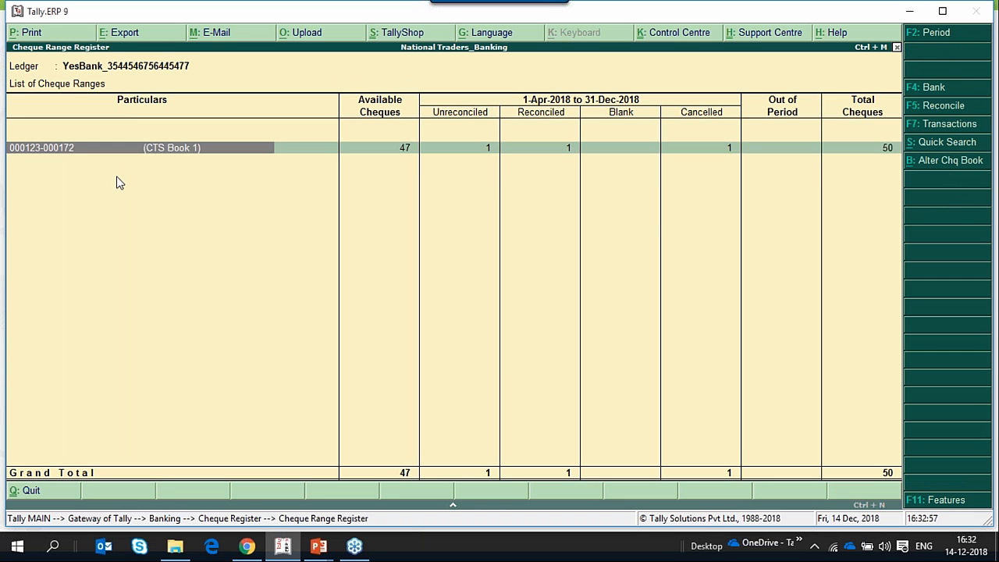
{"action": "key", "text": "Escape"}
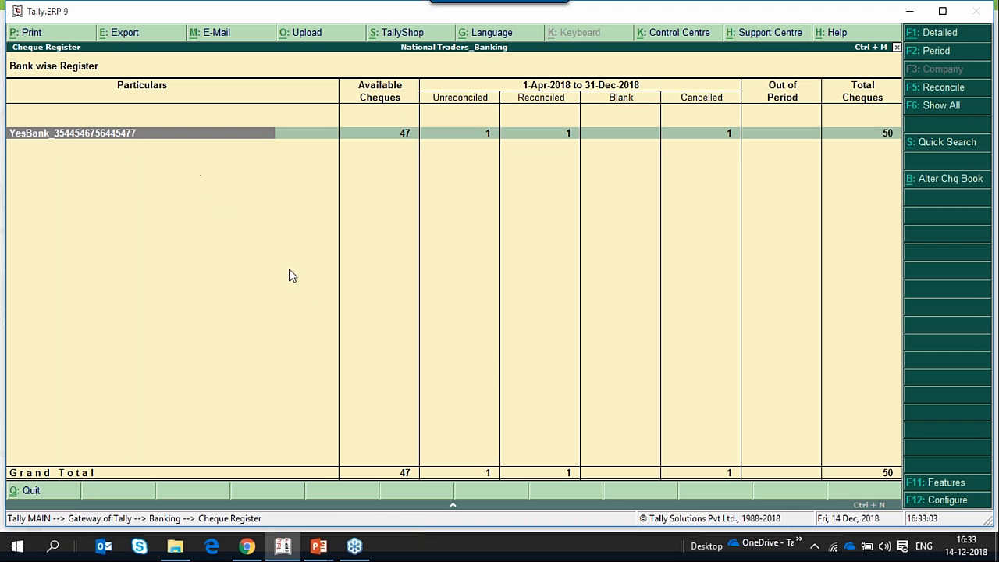
{"action": "key", "text": "Return"}
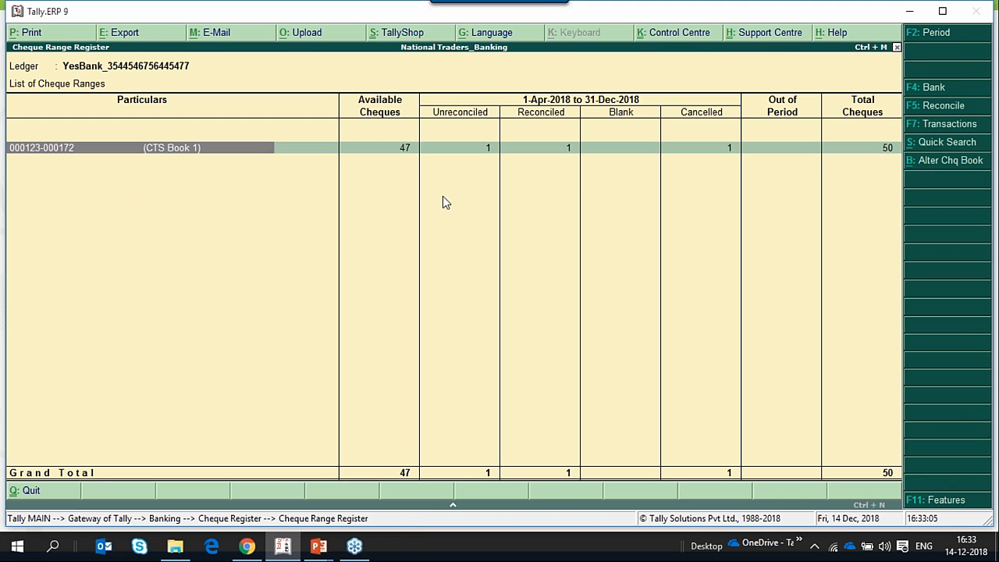
{"action": "key", "text": "Return"}
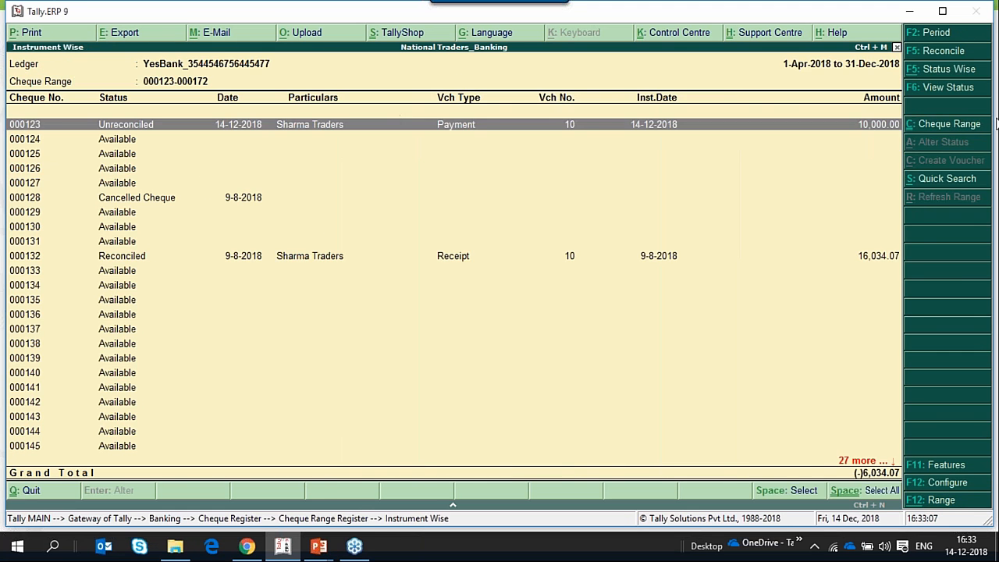
- Select available cheque 000124 and alter its status to Blank Cheque, opening its payment voucher
{"action": "left_click", "coordinate": [26, 143]}
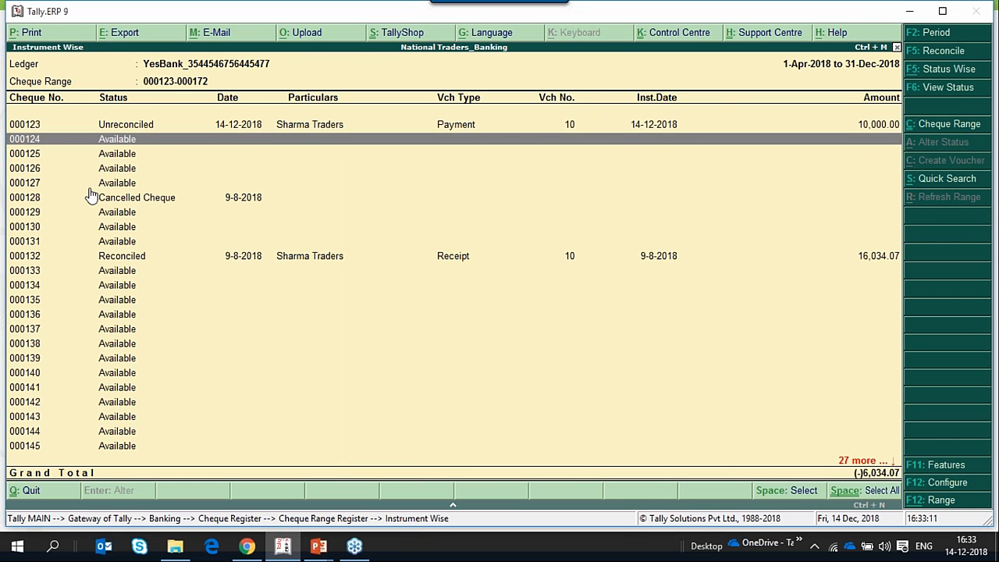
{"action": "left_click", "coordinate": [181, 145]}
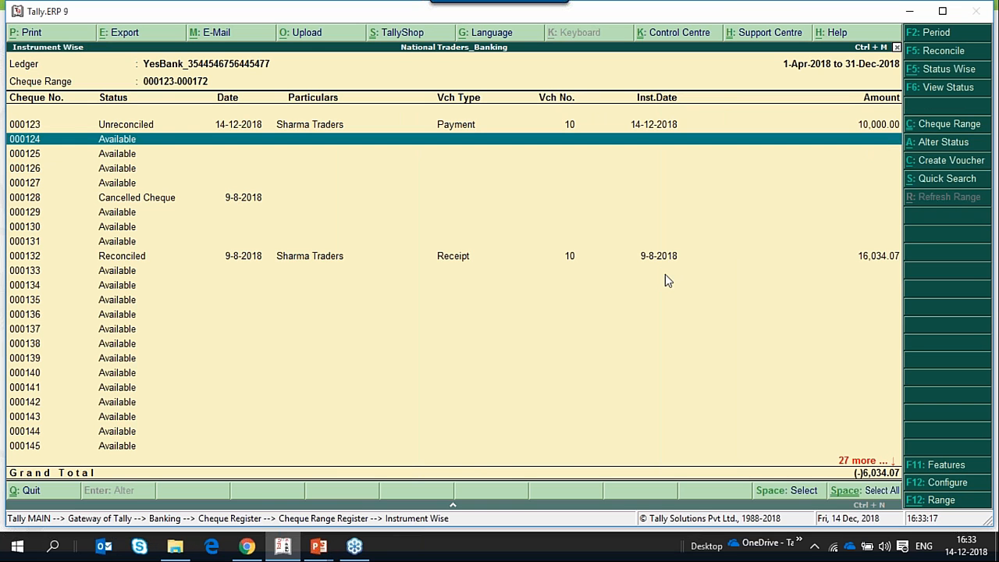
{"action": "left_click", "coordinate": [942, 145]}
{"action": "key", "text": "Return"}
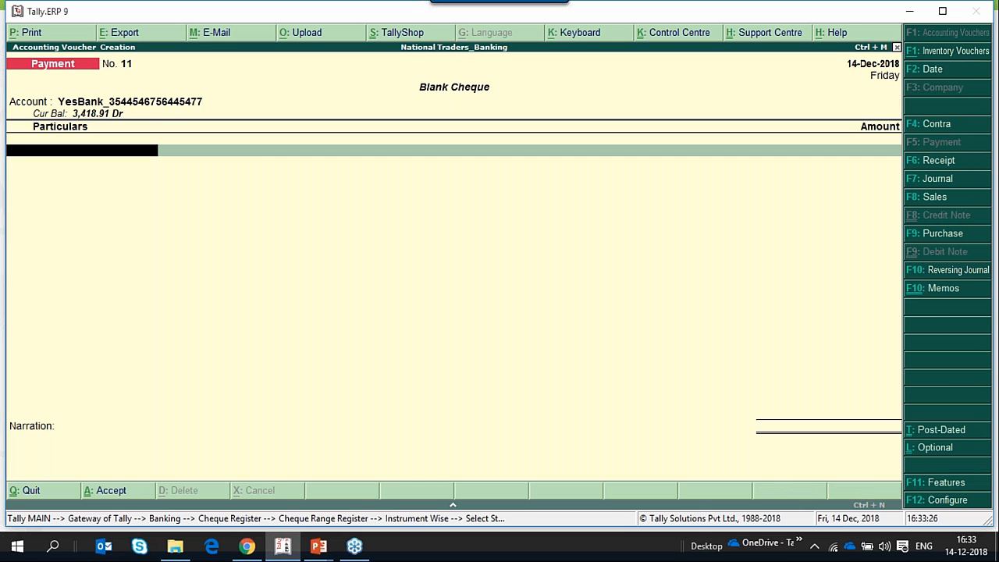
- Check that zero-valued transactions are set to Yes in the accounting features, and accept the features
{"action": "key", "text": "F11"}
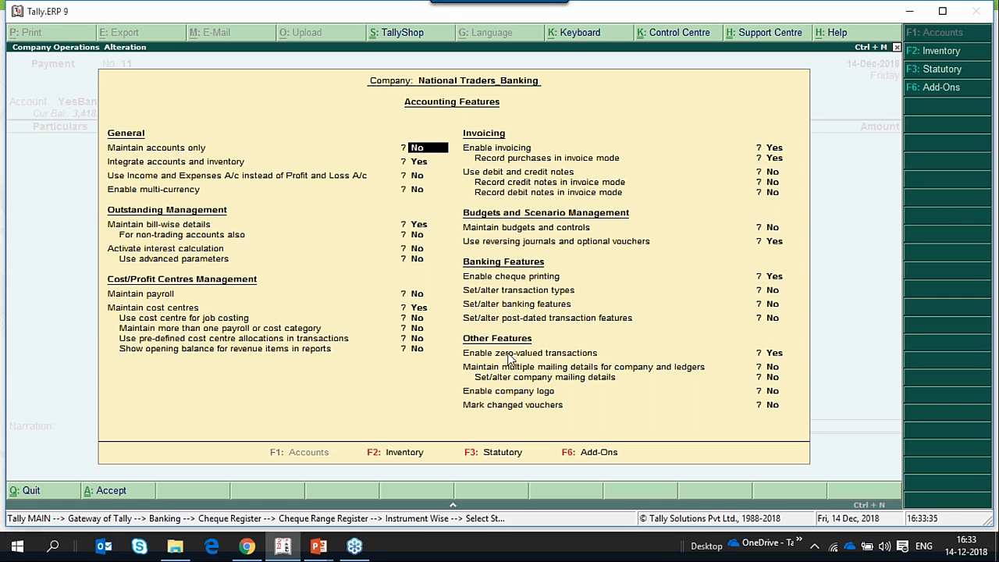
{"action": "left_click", "coordinate": [779, 355]}
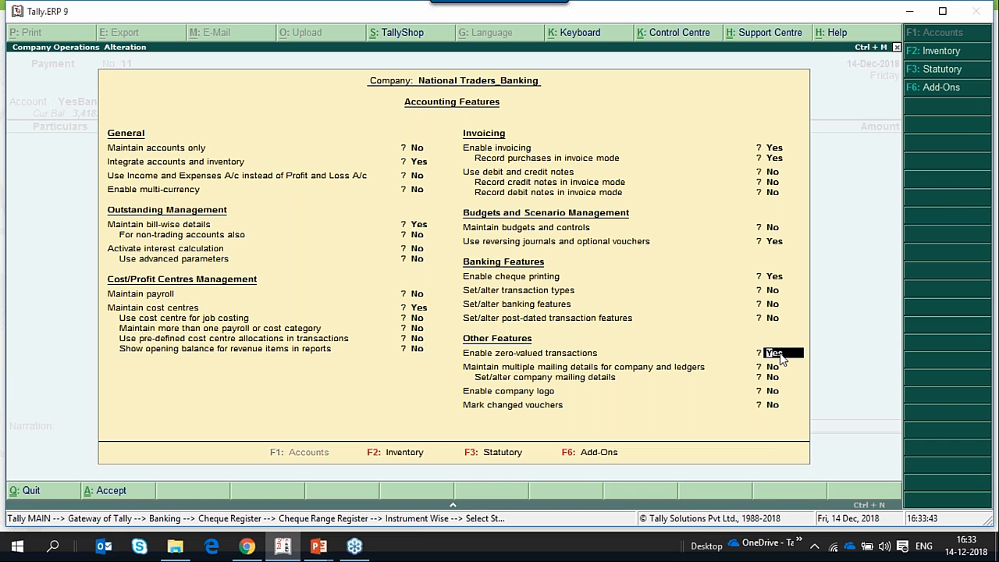
{"action": "key", "text": "Return"}
{"action": "key", "text": "Return"}
{"action": "key", "text": "Return"}
{"action": "key", "text": "Return"}
{"action": "key", "text": "y"}
- Choose Sharma Traders as the blank cheque's party and keep cheque 000124 with A/c Payee crossing in the bank allocation
{"action": "key", "text": "Down"}
{"action": "key", "text": "Down"}
{"action": "key", "text": "Down"}
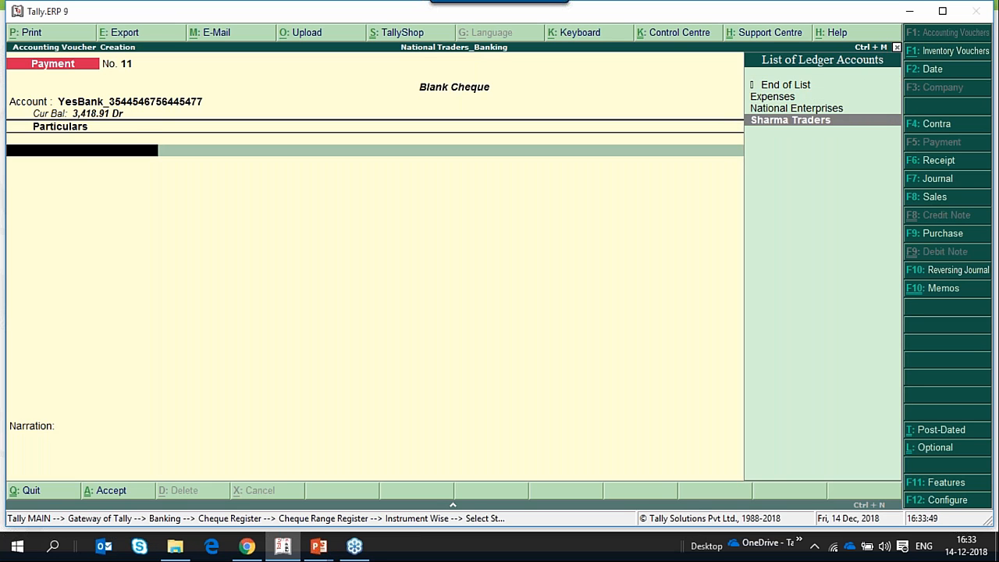
{"action": "key", "text": "Return"}
{"action": "key", "text": "Return"}
{"action": "key", "text": "Return"}
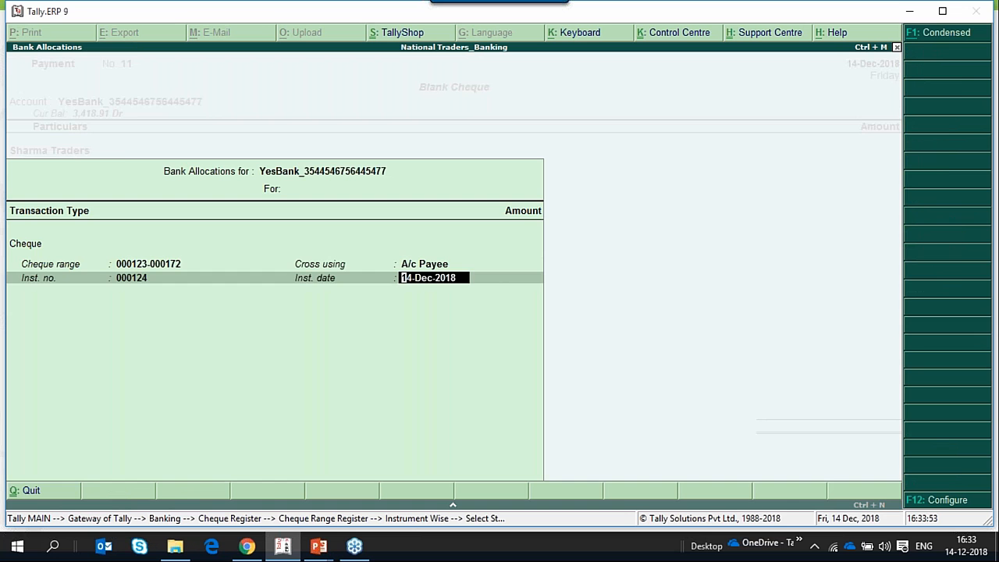
- Keep the instrument date 14-Dec-2018, leave the narration empty and accept the blank cheque payment voucher
{"action": "key", "text": "Return"}
{"action": "key", "text": "Return"}
{"action": "key", "text": "Return"}
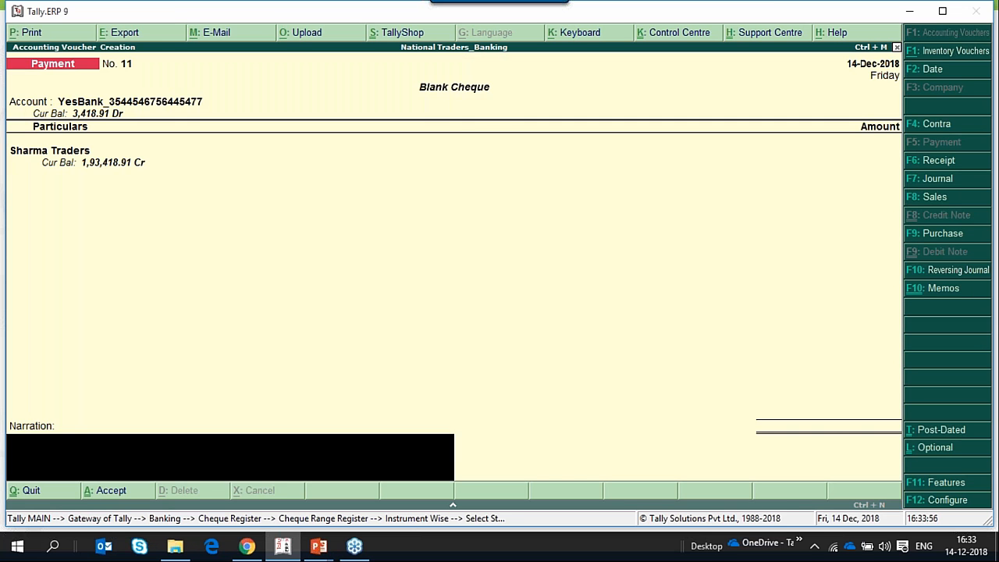
{"action": "key", "text": "Return"}
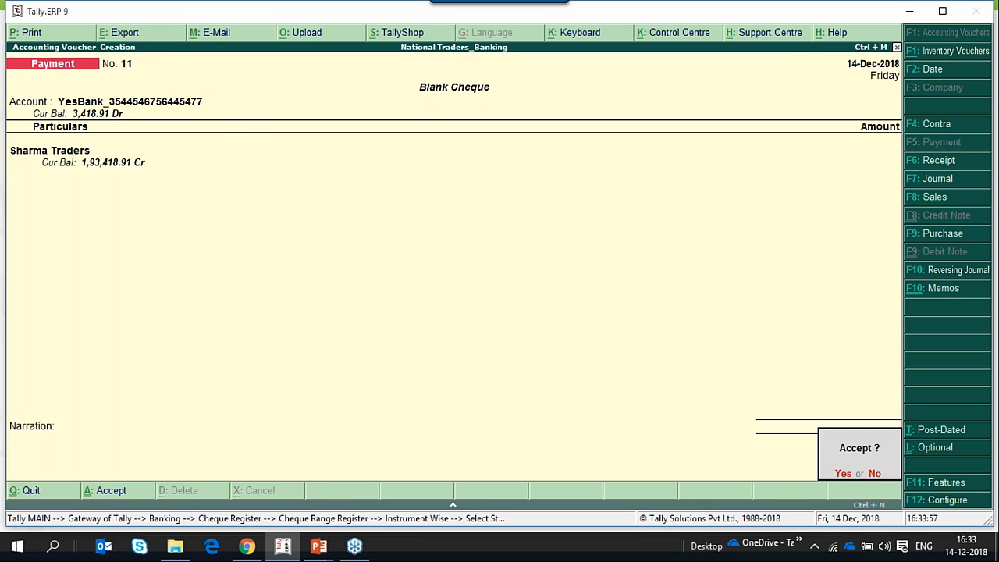
{"action": "key", "text": "Return"}
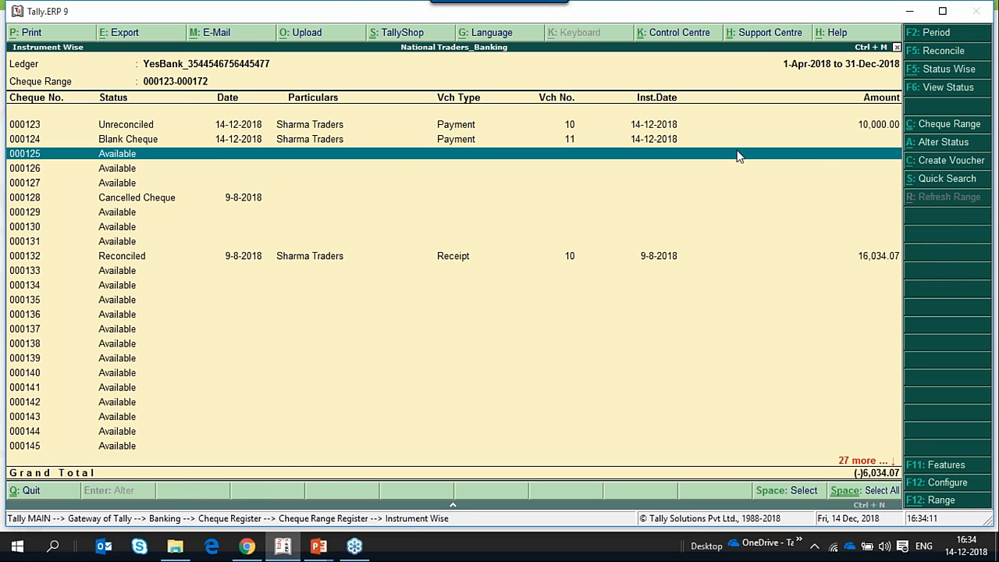
- Cancel cheque 000125 with the date 14-12-2018 and the remark "Surety"
{"action": "left_click", "coordinate": [954, 147]}
{"action": "key", "text": "Down"}
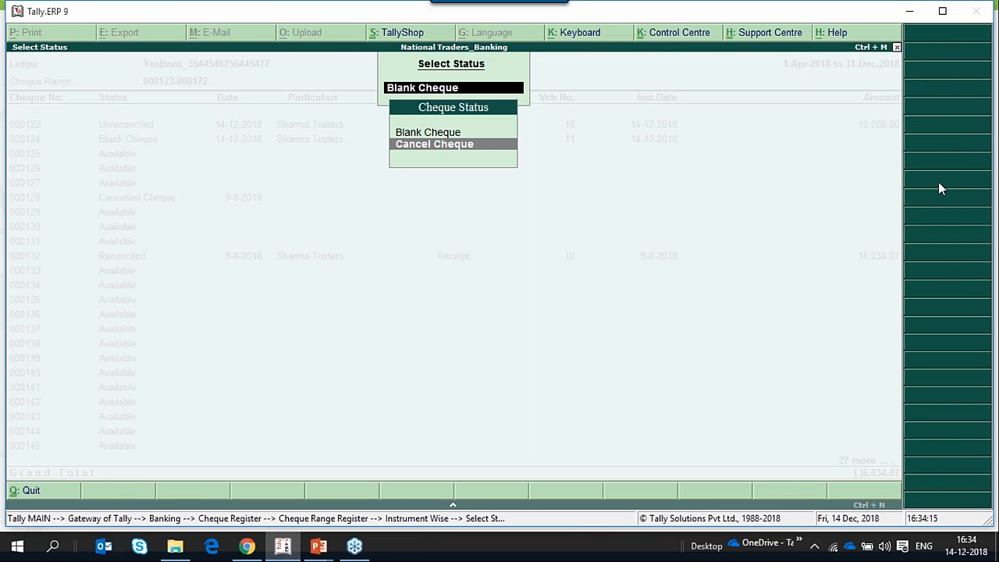
{"action": "key", "text": "Return"}
{"action": "key", "text": "Return"}
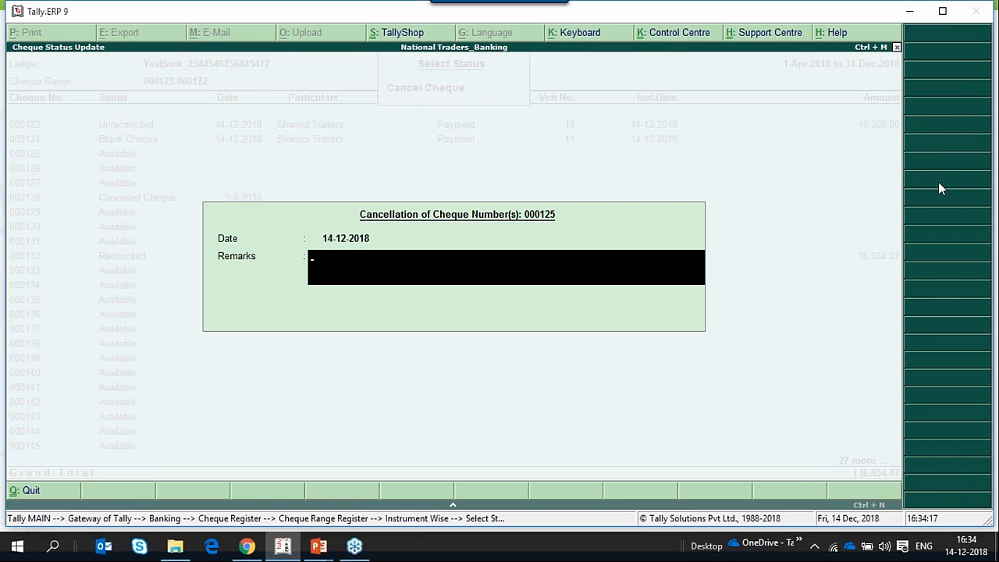
{"action": "type", "text": "Surety"}
{"action": "key", "text": "Return"}
{"action": "key", "text": "Return"}
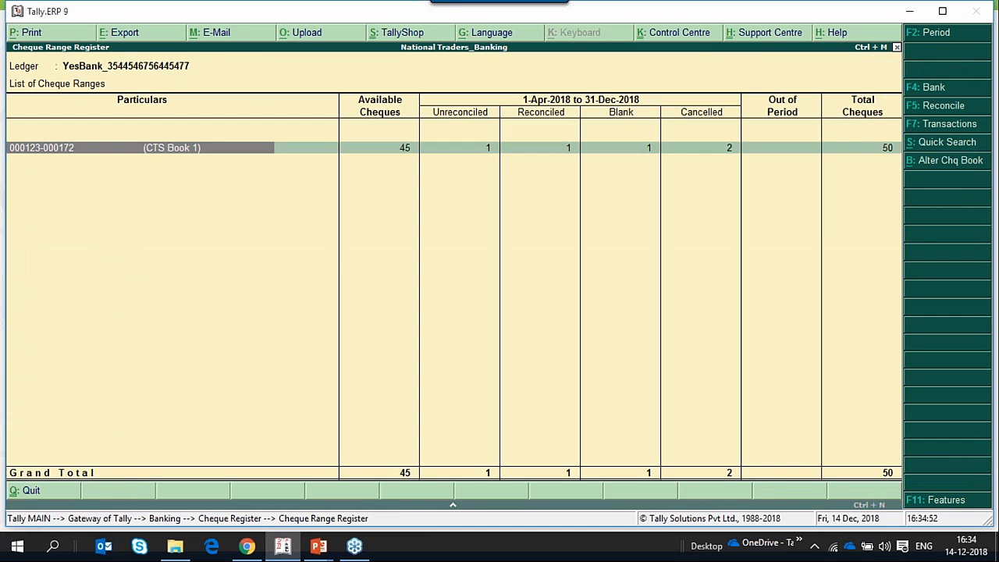
- Quit the cheque range and bank-wise registers and return to the Gateway of Tally
{"action": "key", "text": "Escape"}
{"action": "key", "text": "Escape"}
{"action": "key", "text": "Escape"}
{"action": "left_click", "coordinate": [662, 138]}
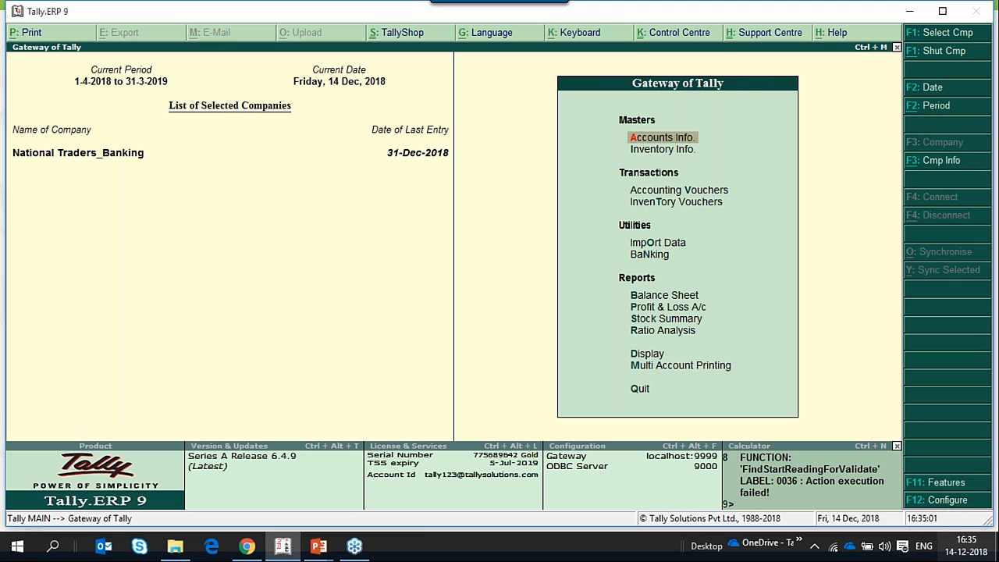
- Set "Set/alter post-dated transaction features" to Yes in the company's accounting features, opening the post-dated transaction options
{"action": "key", "text": "F11"}
{"action": "key", "text": "Return"}
{"action": "key", "text": "Down"}
{"action": "key", "text": "Down"}
{"action": "key", "text": "Down"}
{"action": "key", "text": "Down"}
{"action": "key", "text": "Down"}
{"action": "key", "text": "Down"}
{"action": "key", "text": "Down"}
{"action": "key", "text": "Down"}
{"action": "key", "text": "Down"}
{"action": "key", "text": "Down"}
{"action": "key", "text": "Down"}
{"action": "key", "text": "Down"}
{"action": "key", "text": "Down"}
{"action": "key", "text": "Down"}
{"action": "key", "text": "Down"}
{"action": "key", "text": "Down"}
{"action": "key", "text": "Down"}
{"action": "key", "text": "Down"}
{"action": "key", "text": "Down"}
{"action": "key", "text": "Down"}
{"action": "key", "text": "Down"}
{"action": "key", "text": "Down"}
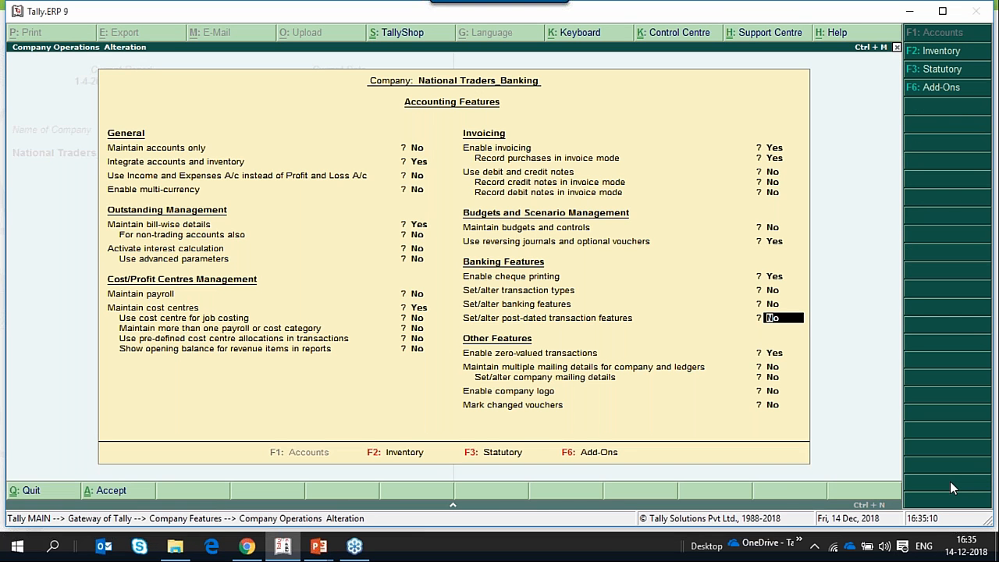
{"action": "type", "text": "y"}
{"action": "key", "text": "Return"}
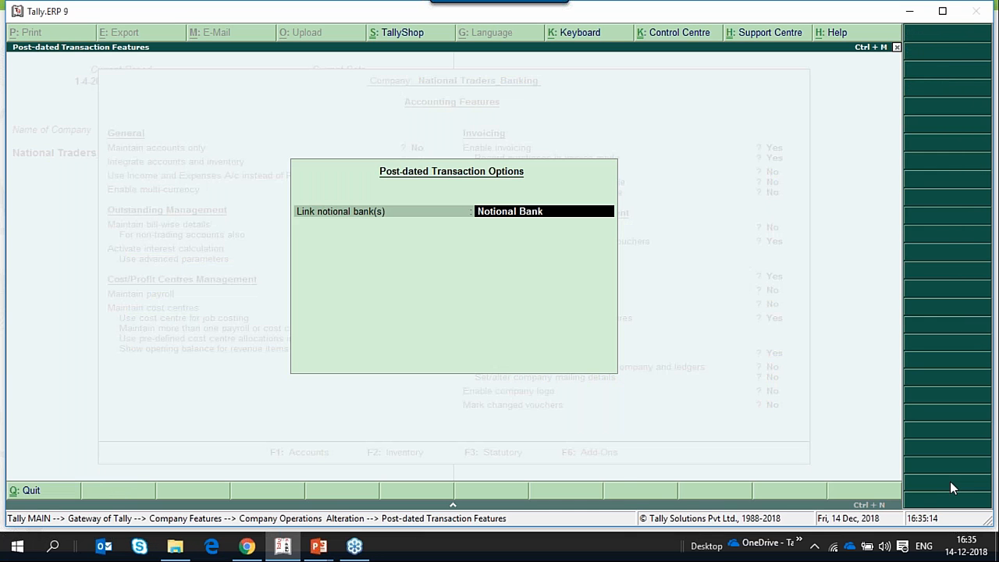
- Clear the linked notional bank entry and open the Notional Bank ledger from the bank list for alteration
{"action": "key", "text": "BackSpace"}
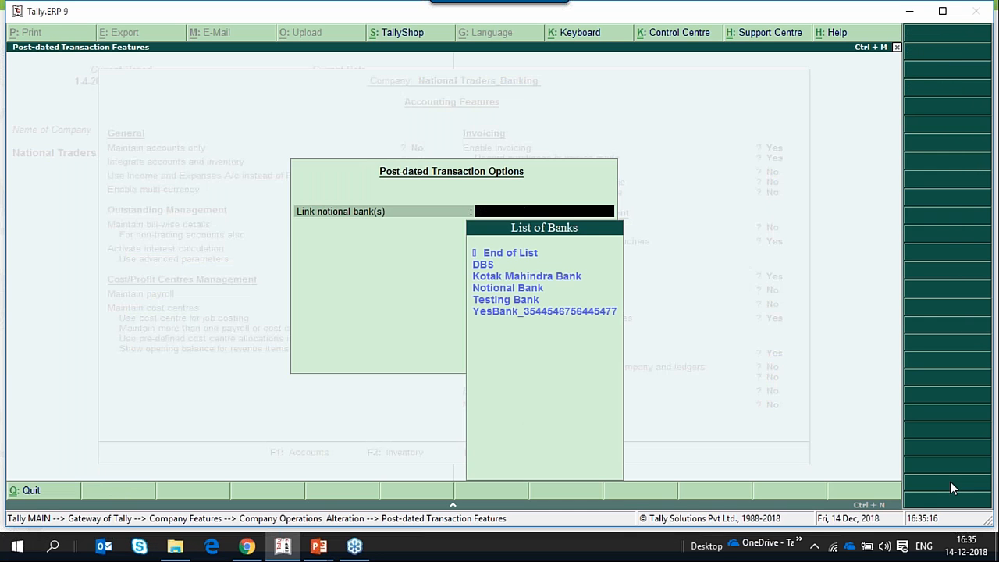
{"action": "key", "text": "Down"}
{"action": "key", "text": "Down"}
{"action": "key", "text": "Down"}
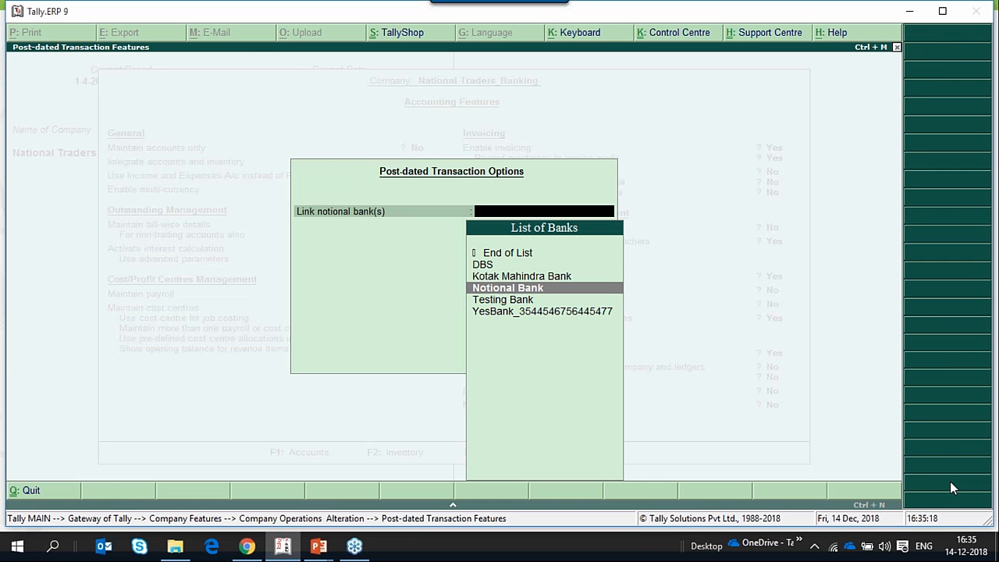
{"action": "key", "text": "ctrl+Return"}
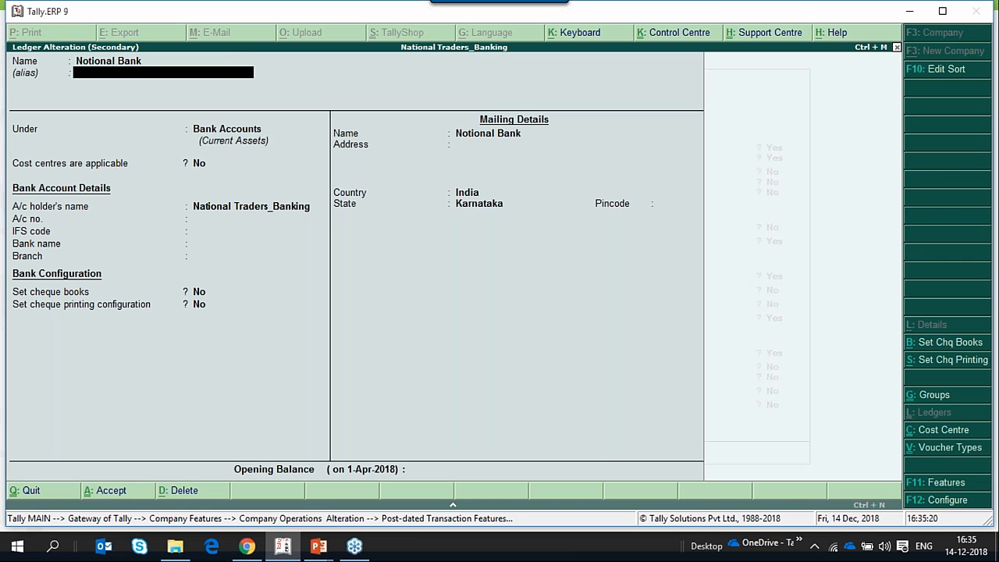
- Examine the Notional Bank ledger's group, cost centre setting, account holder, account number, IFS code and bank name fields
{"action": "key", "text": "Return"}
{"action": "key", "text": "Return"}
{"action": "key", "text": "Return"}
{"action": "key", "text": "Return"}
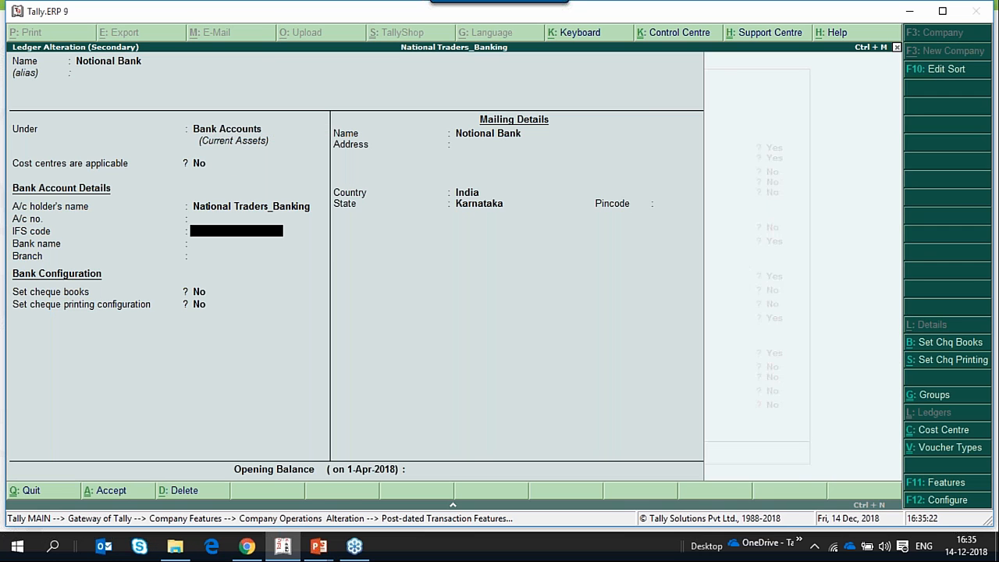
{"action": "key", "text": "Return"}
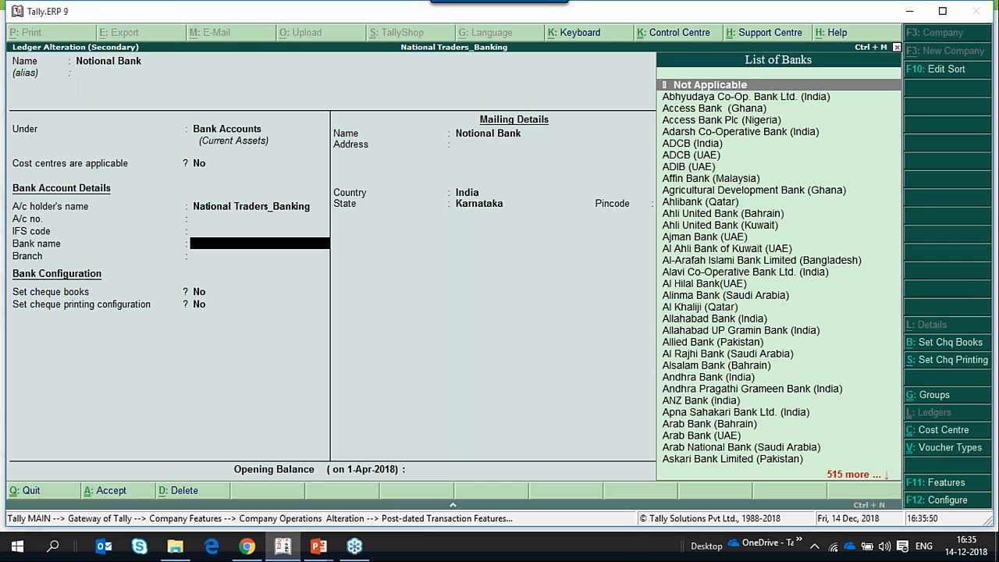
{"action": "key", "text": "BackSpace"}
{"action": "key", "text": "BackSpace"}
{"action": "key", "text": "BackSpace"}
{"action": "key", "text": "BackSpace"}
{"action": "key", "text": "BackSpace"}
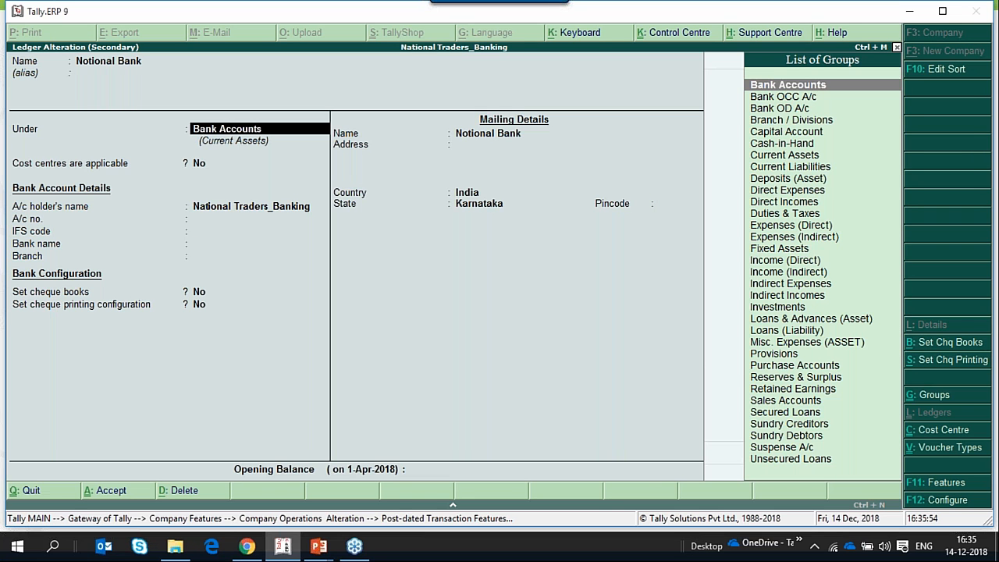
{"action": "key", "text": "Return"}
{"action": "key", "text": "Return"}
{"action": "key", "text": "Return"}
{"action": "key", "text": "Return"}
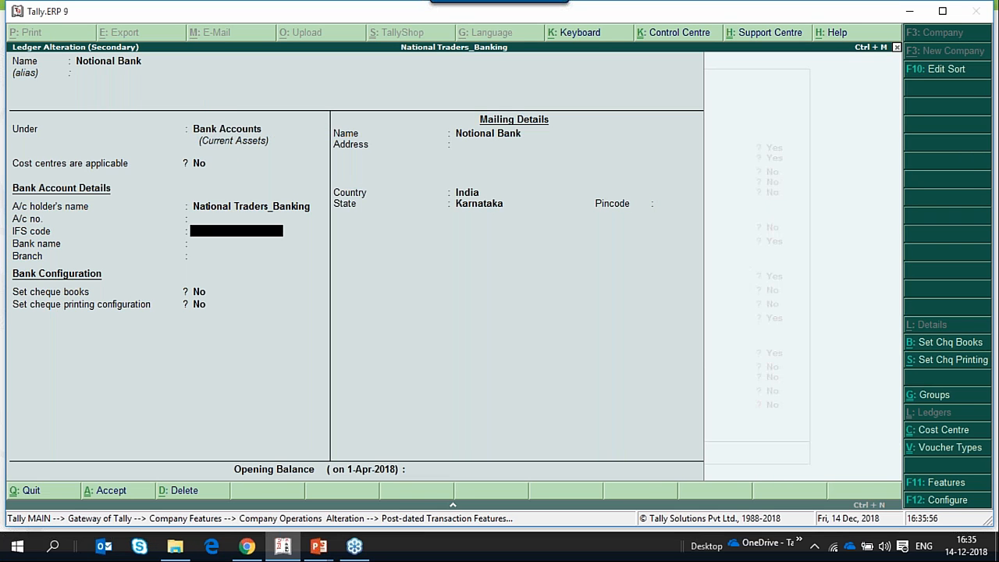
{"action": "key", "text": "Return"}
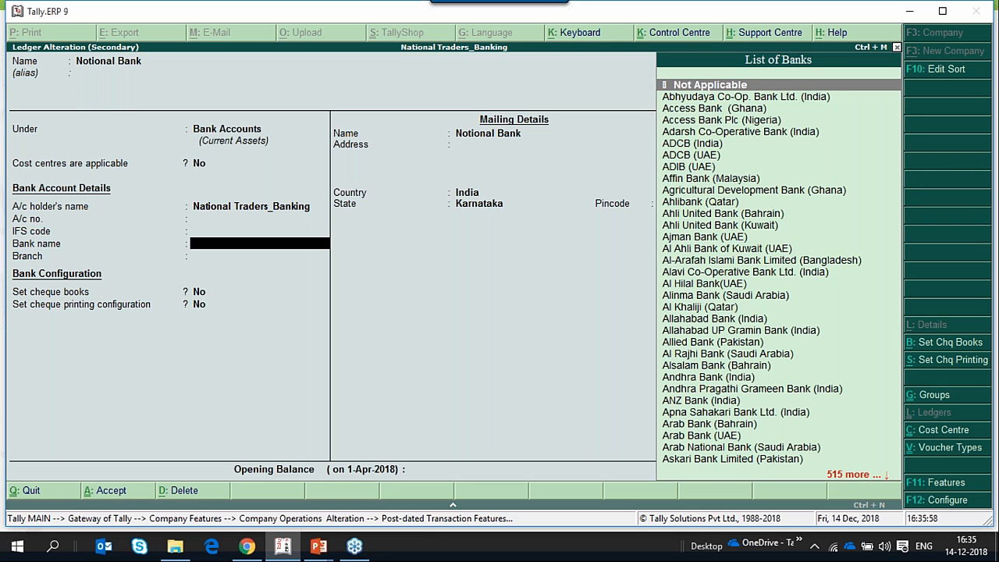
- Set the ledger's bank name to Not Applicable, keep the remaining details and accept Notional Bank as the linked bank
{"action": "key", "text": "Return"}
{"action": "key", "text": "Return"}
{"action": "key", "text": "Return"}
{"action": "key", "text": "Return"}
{"action": "key", "text": "Return"}
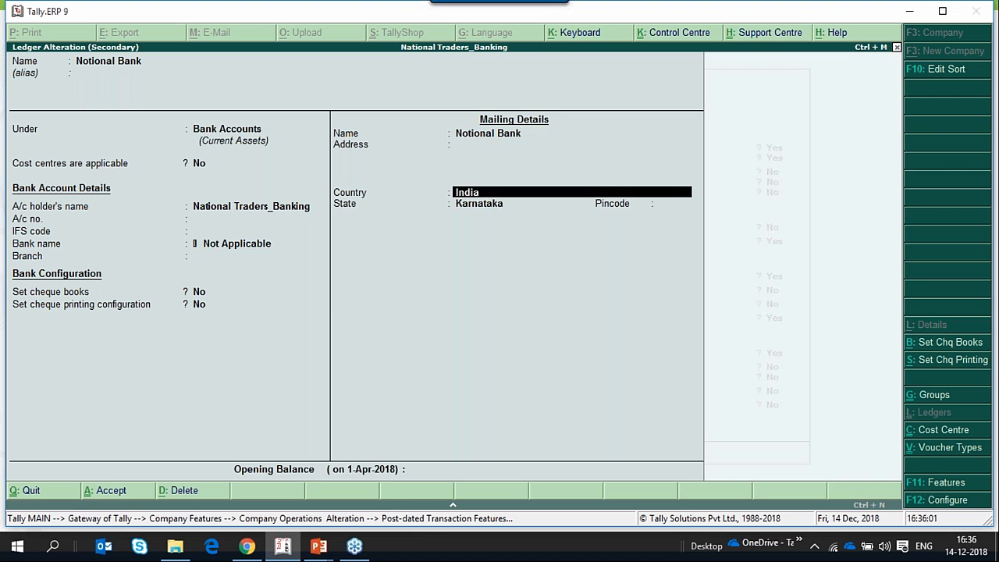
{"action": "key", "text": "Return"}
{"action": "key", "text": "Return"}
{"action": "key", "text": "Return"}
{"action": "key", "text": "Return"}
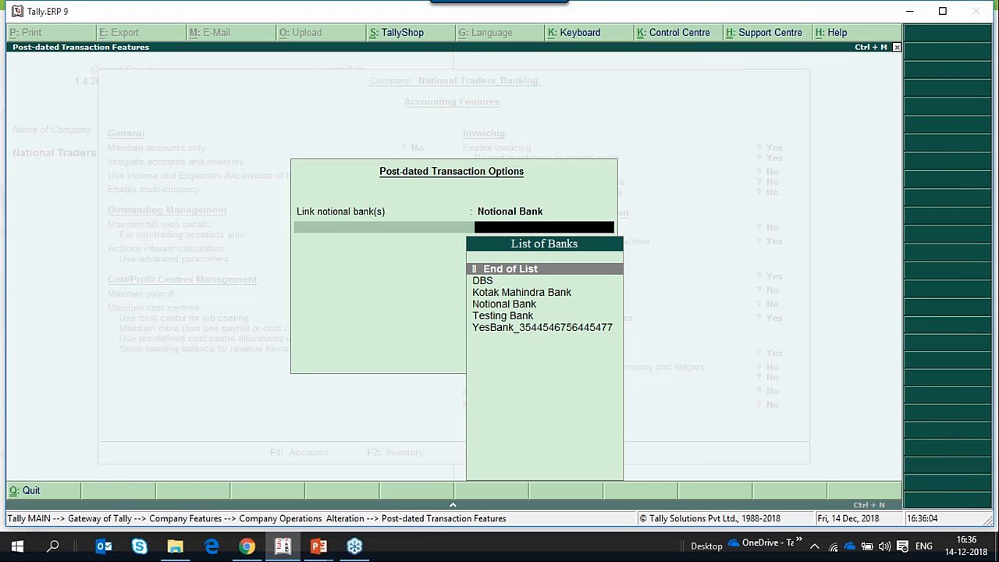
- End the linked bank list with Notional Bank as its only entry
{"action": "key", "text": "Return"}
{"action": "key", "text": "Up"}
{"action": "key", "text": "Return"}
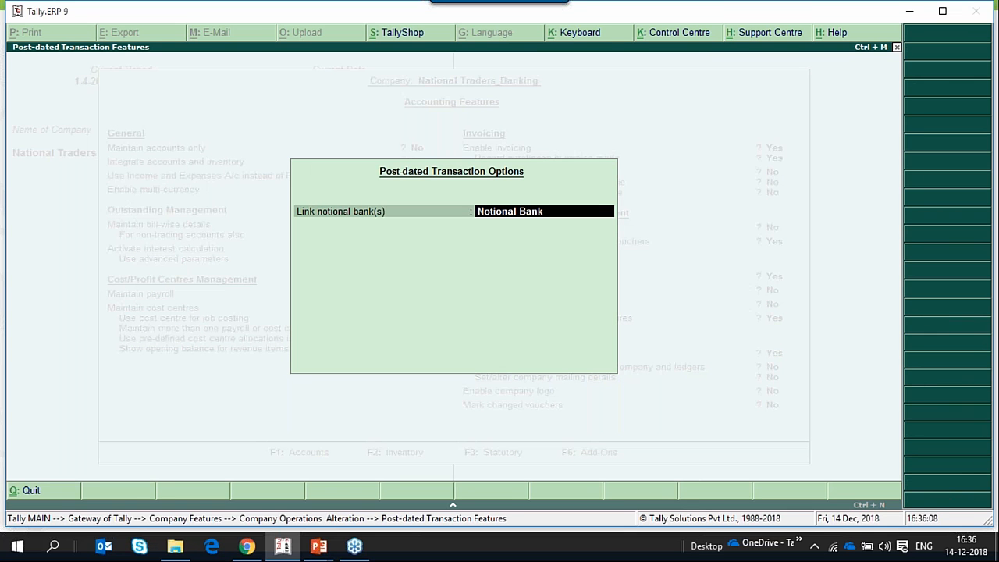
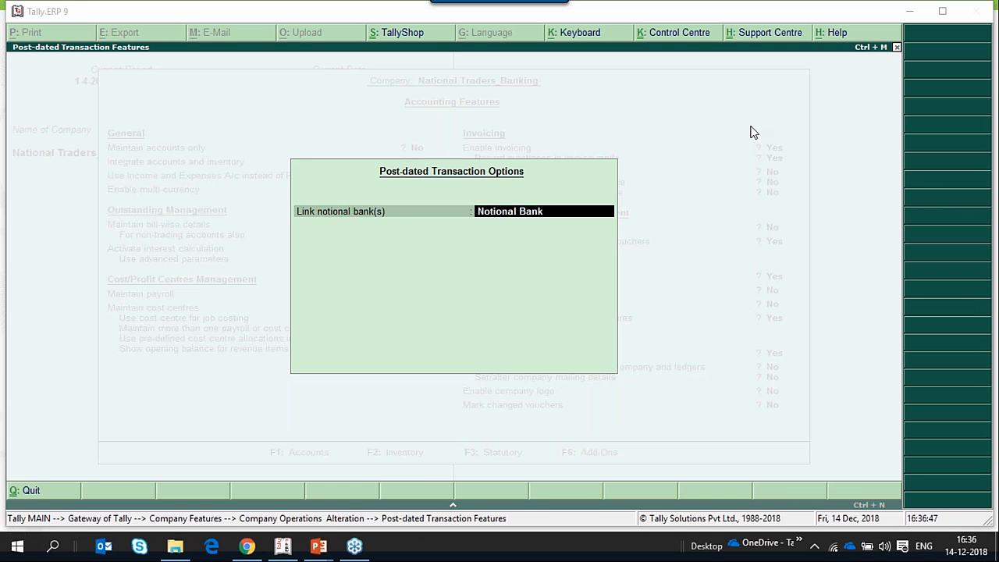
- Finish the post-dated transaction options with Notional Bank linked and accept the company's accounting features
{"action": "left_click", "coordinate": [551, 222]}
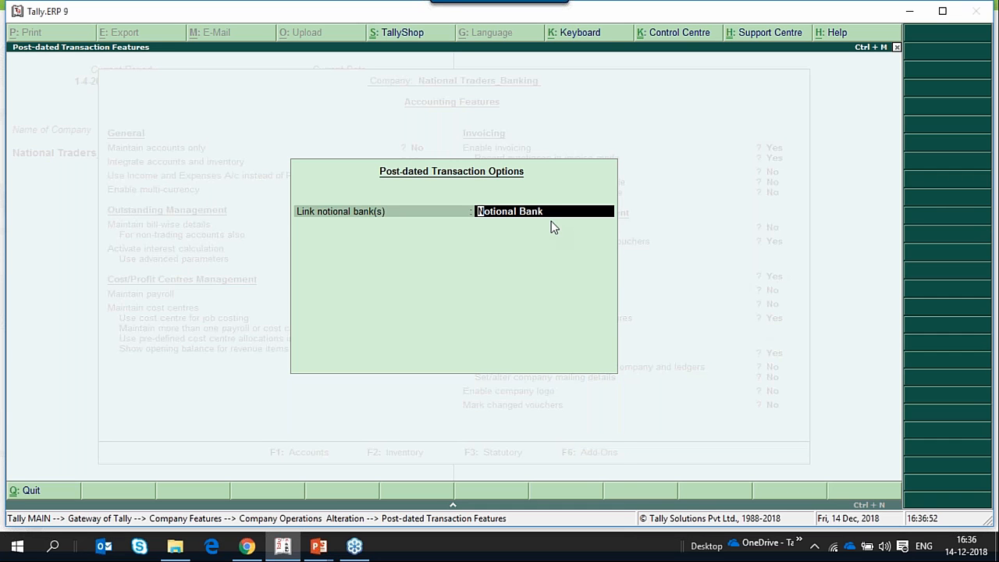
{"action": "key", "text": "Return"}
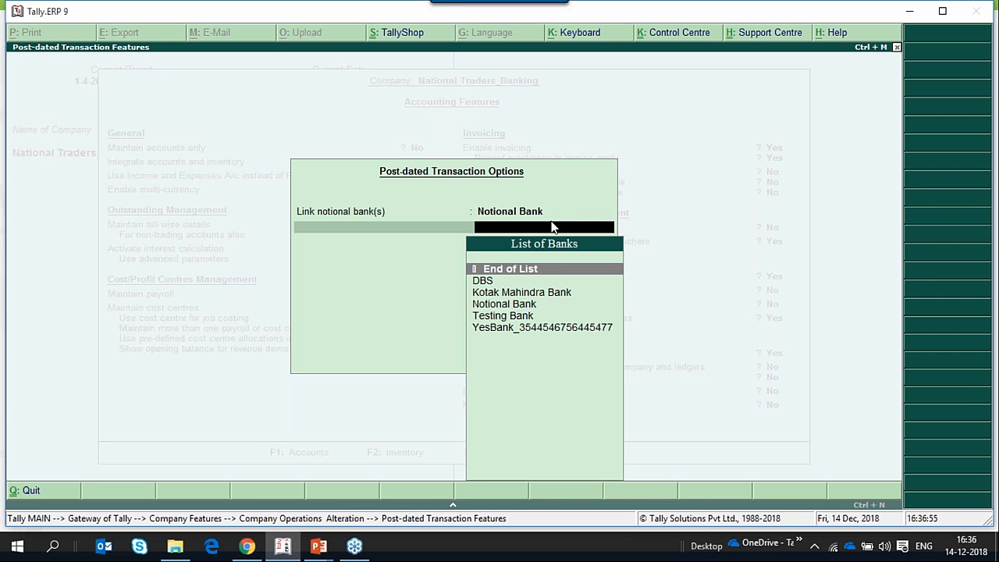
{"action": "key", "text": "Return"}
{"action": "key", "text": "ctrl+a"}
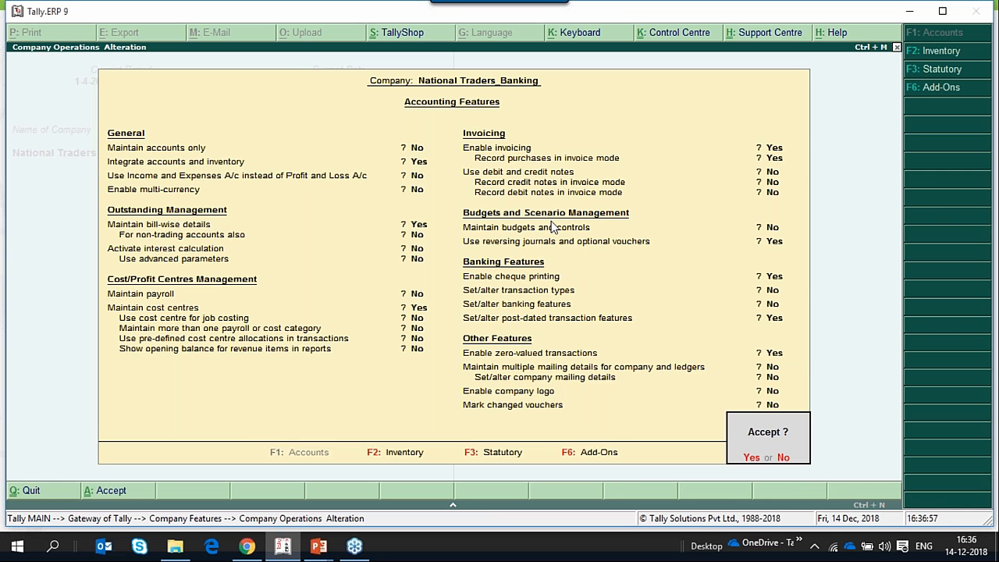
{"action": "key", "text": "y"}
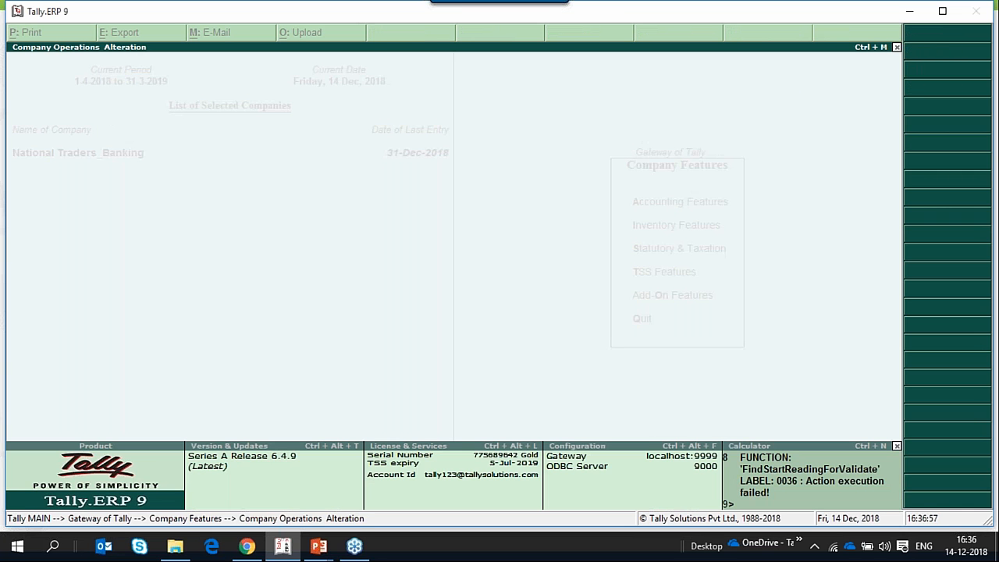
{"action": "key", "text": "Escape"}
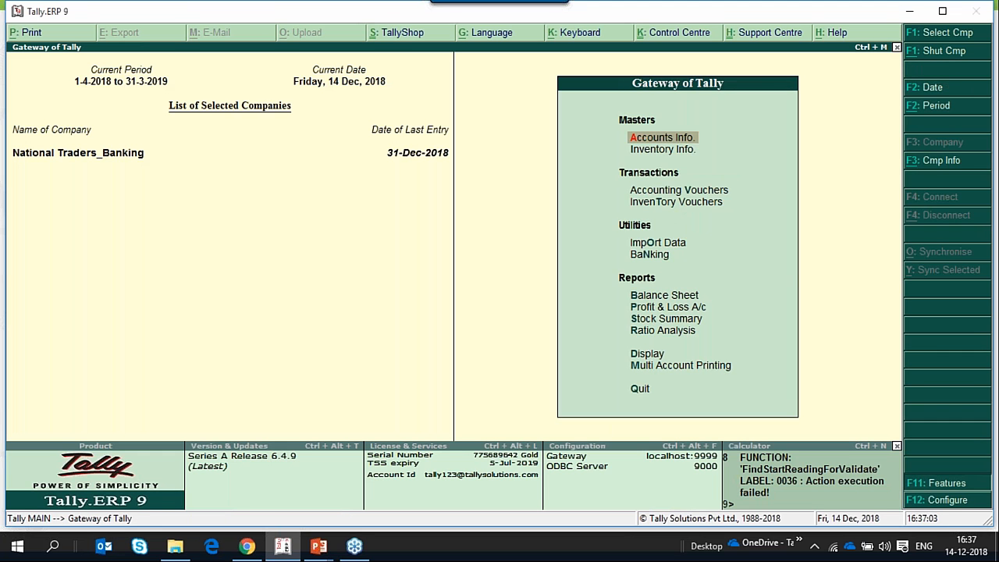
- Review the reversing journals and optional vouchers setting and the banking features in the accounting features, and accept them as they are
{"action": "key", "text": "F11"}
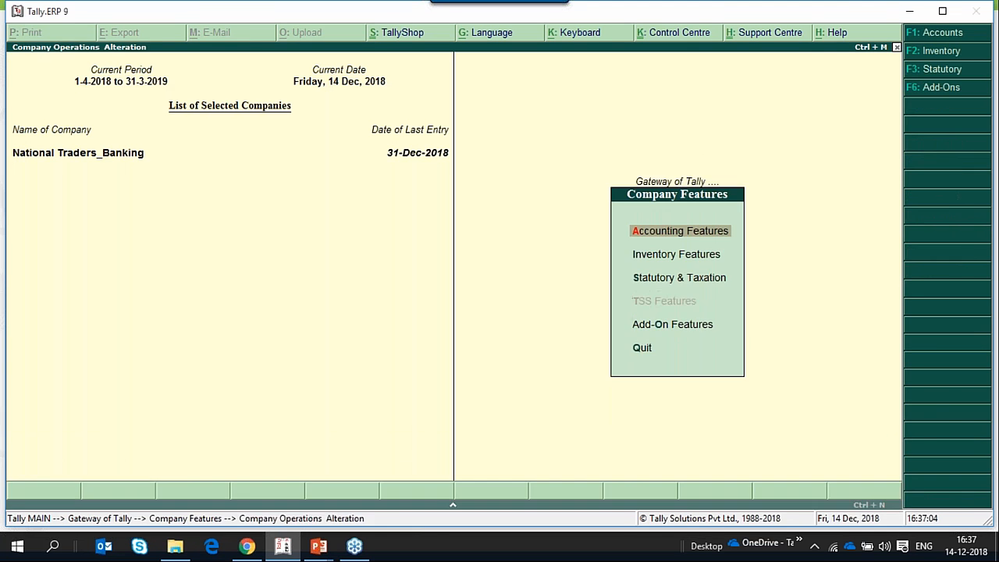
{"action": "key", "text": "Return"}
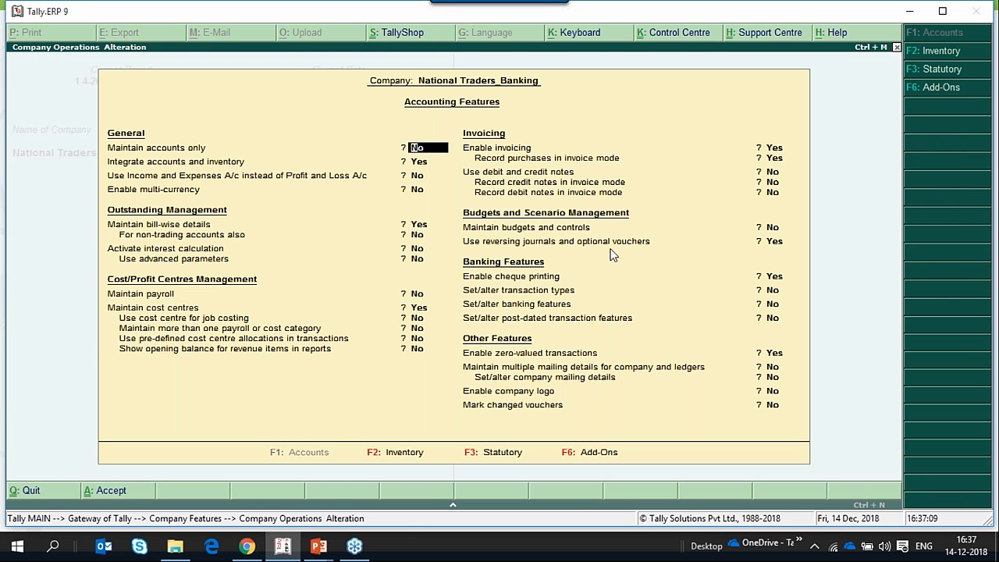
{"action": "left_click", "coordinate": [773, 242]}
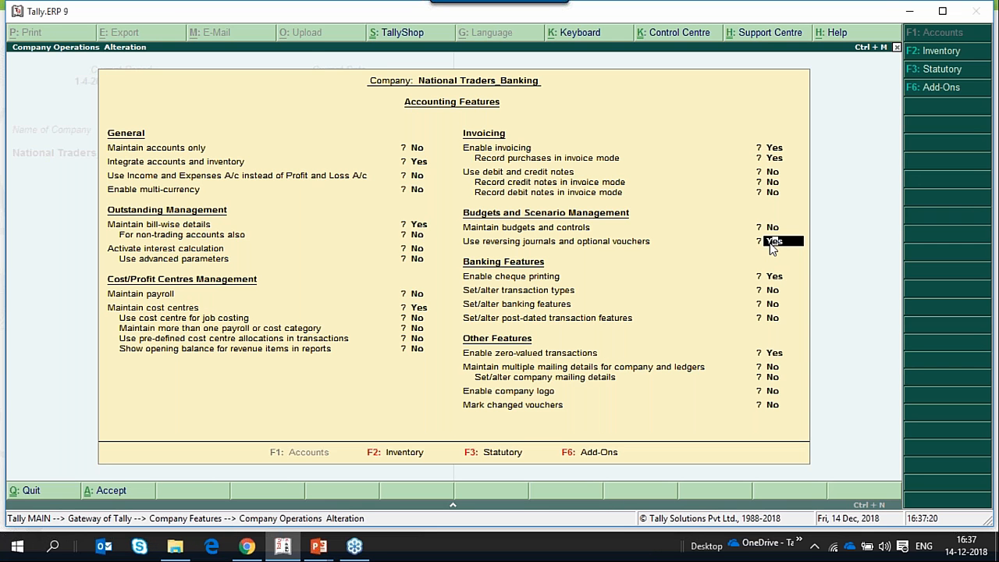
{"action": "key", "text": "Return"}
{"action": "key", "text": "Return"}
{"action": "key", "text": "Return"}
{"action": "key", "text": "Return"}
{"action": "key", "text": "Return"}
{"action": "key", "text": "Return"}
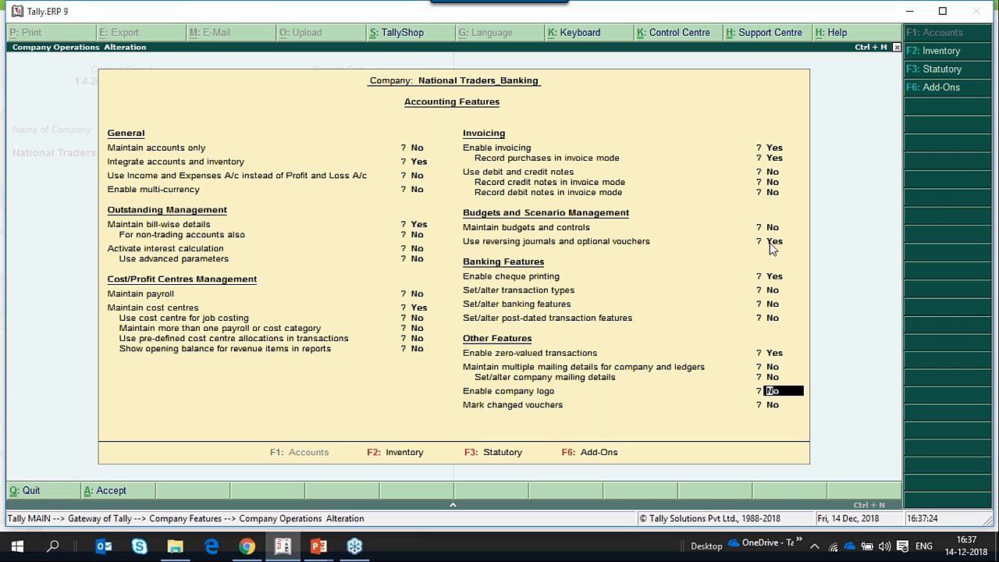
{"action": "key", "text": "ctrl+a"}
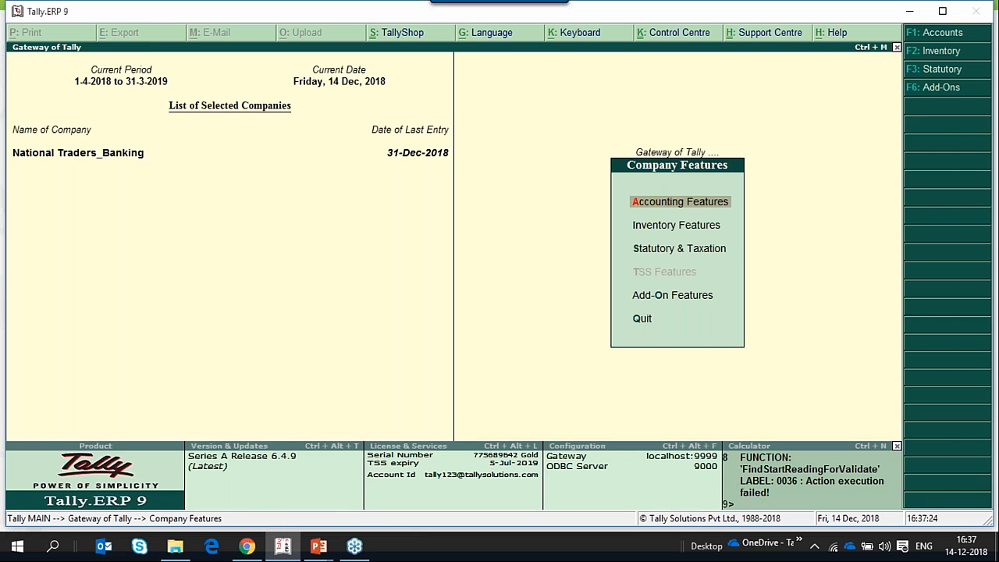
- Create a payment voucher, mark it as post-dated and set its date to 15-1-2019
{"action": "key", "text": "v"}
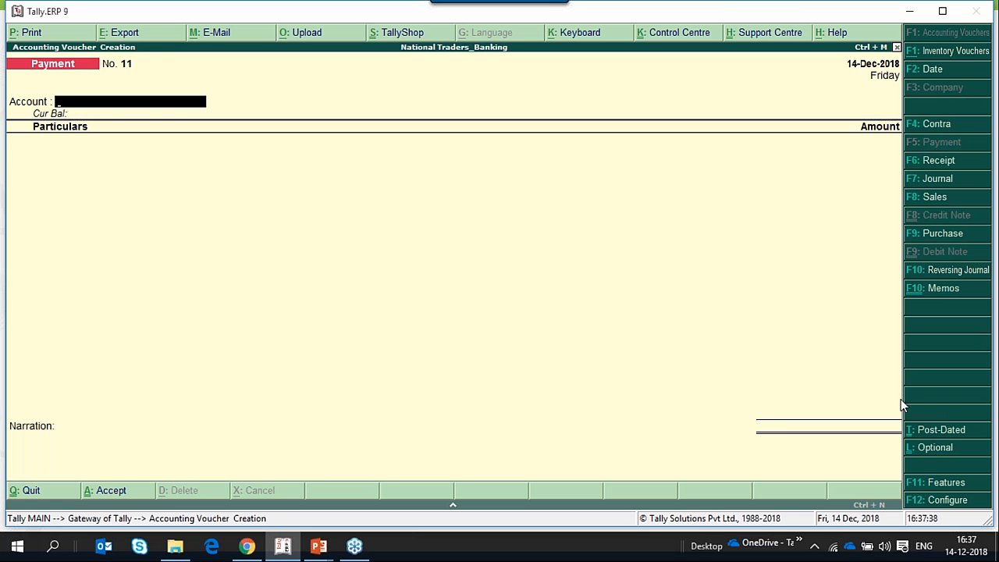
{"action": "left_click", "coordinate": [944, 431]}
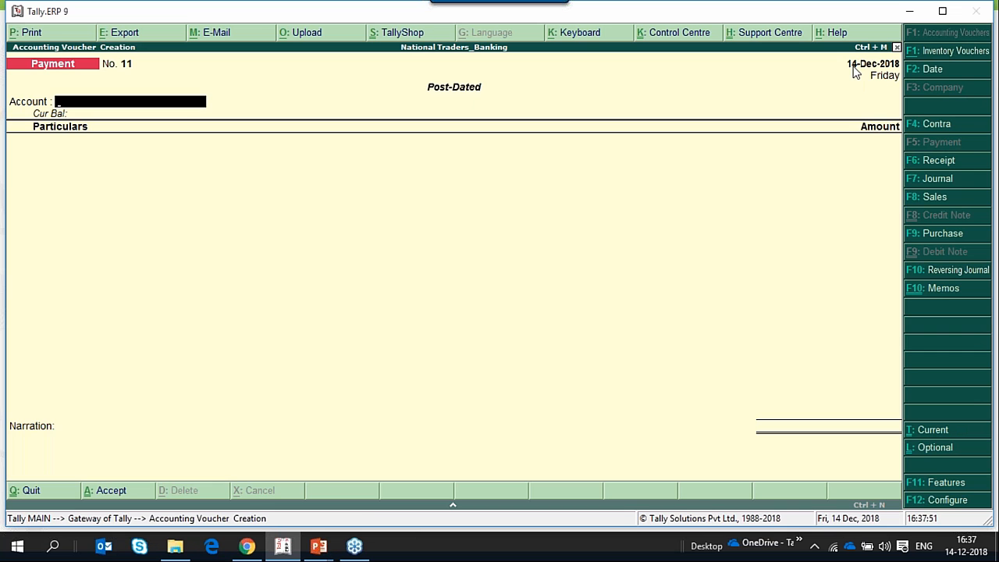
{"action": "key", "text": "F2"}
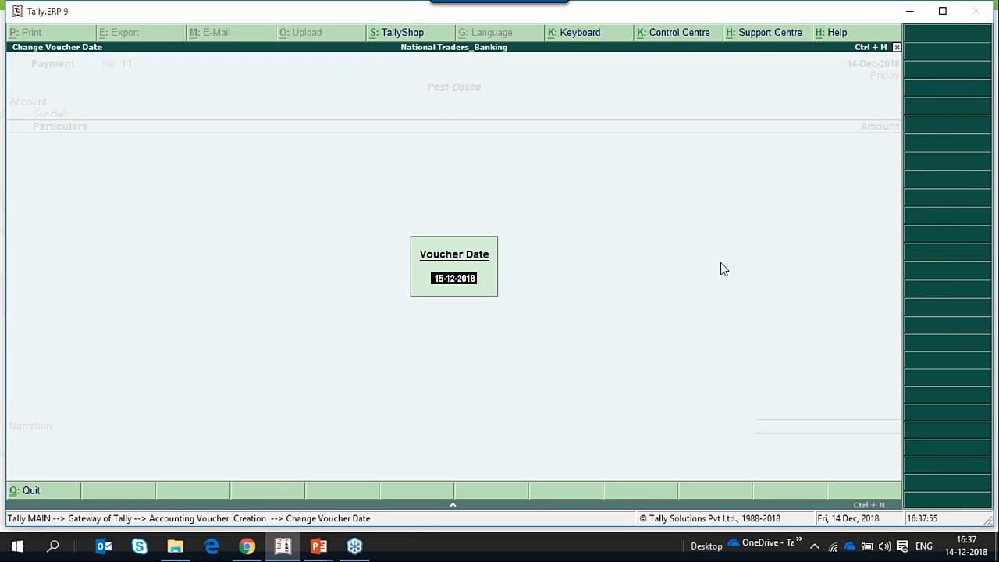
{"action": "type", "text": "15-1"}
{"action": "key", "text": "Return"}
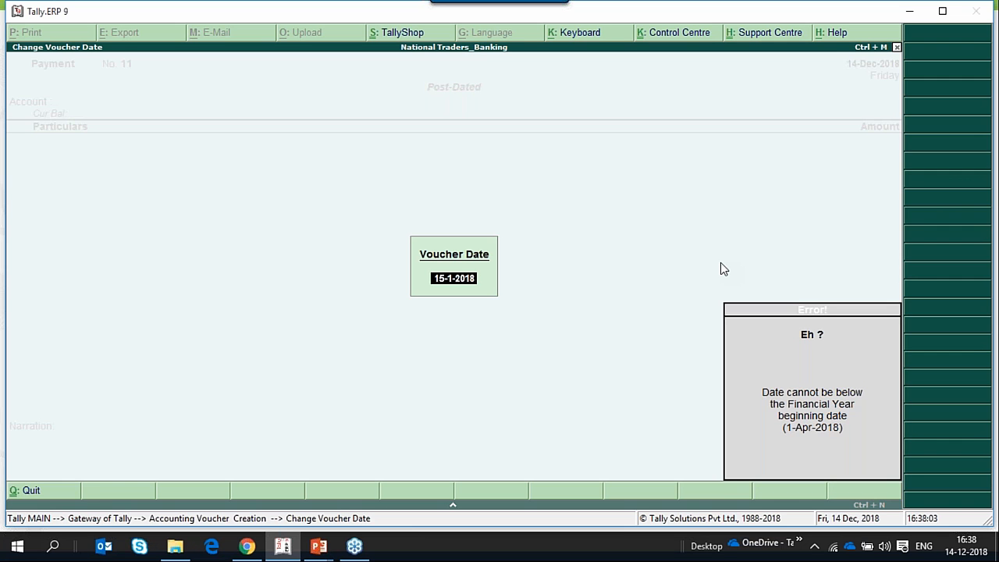
{"action": "type", "text": "15-1-2019"}
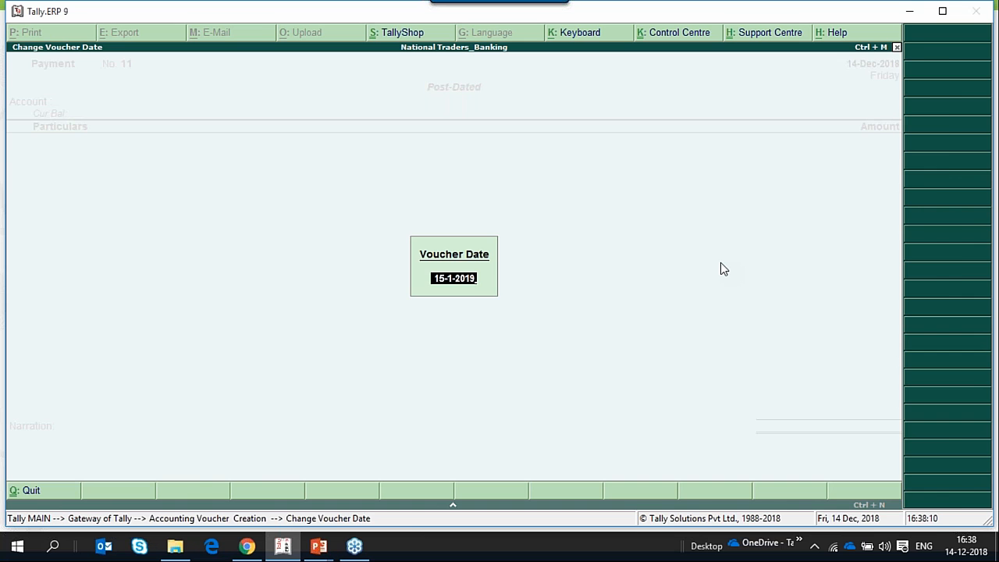
{"action": "key", "text": "Return"}
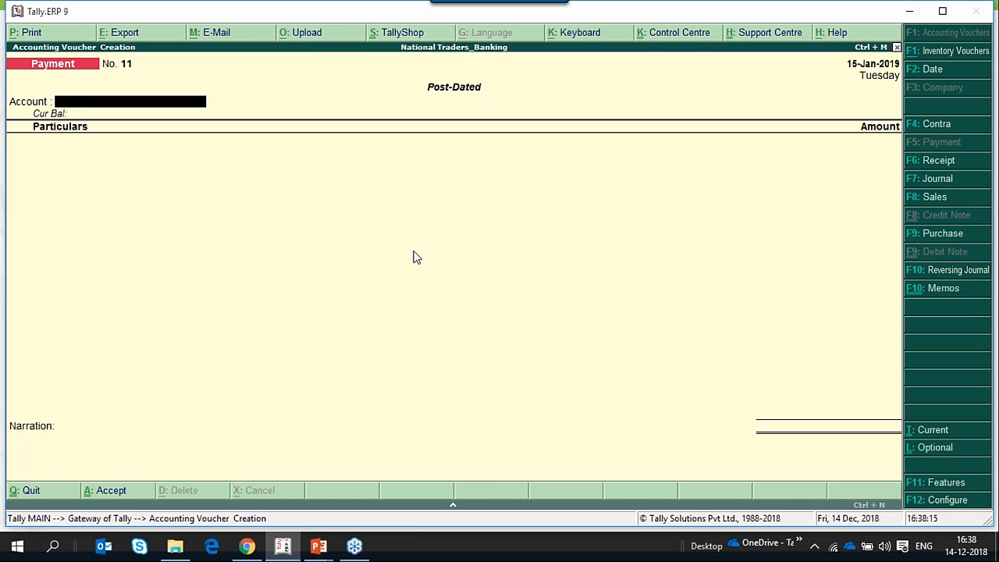
- Pay from the YesBank account to National Enterprises with an amount of 25000
{"action": "type", "text": "Yes"}
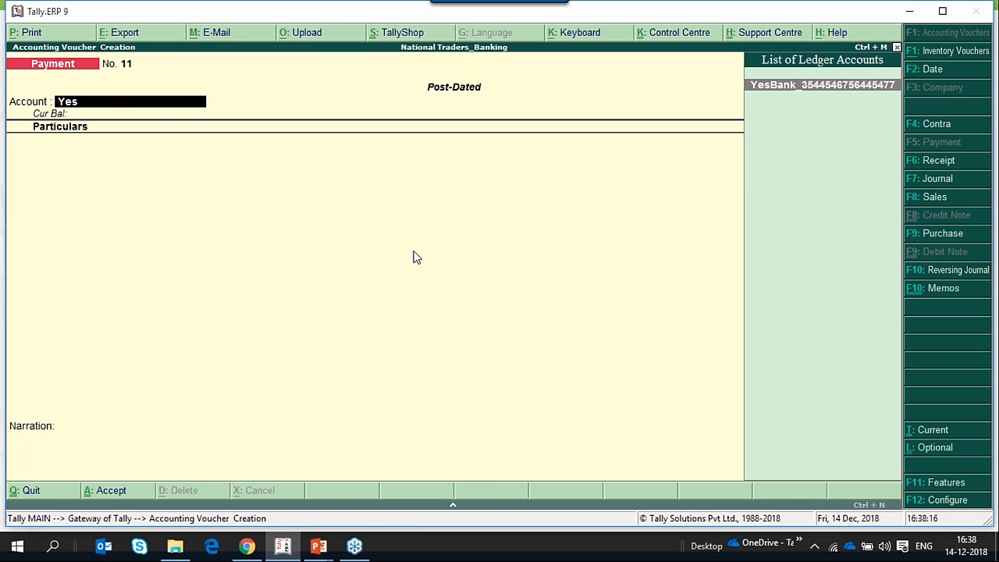
{"action": "key", "text": "Return"}
{"action": "key", "text": "Down"}
{"action": "key", "text": "Down"}
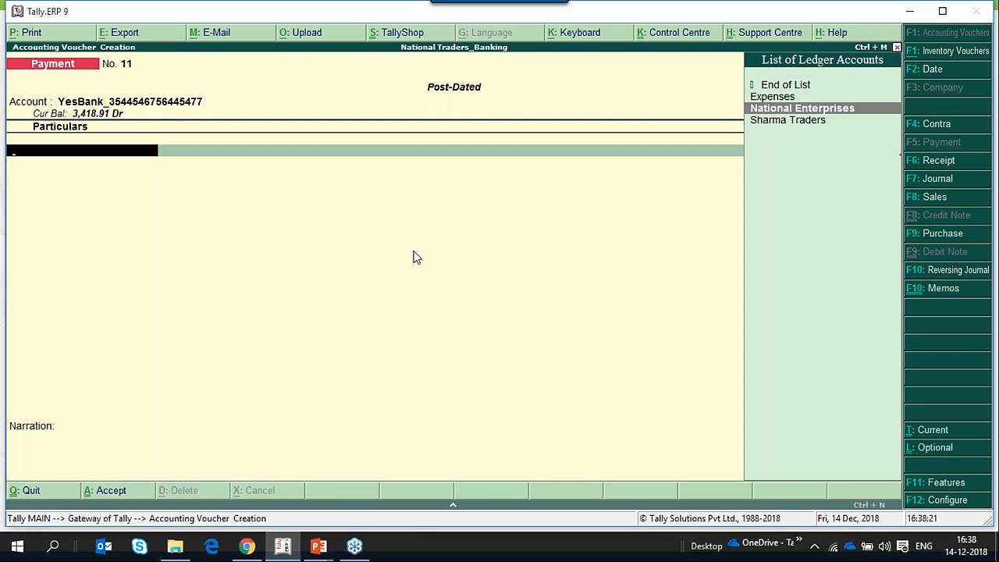
{"action": "key", "text": "Return"}
{"action": "type", "text": "25000"}
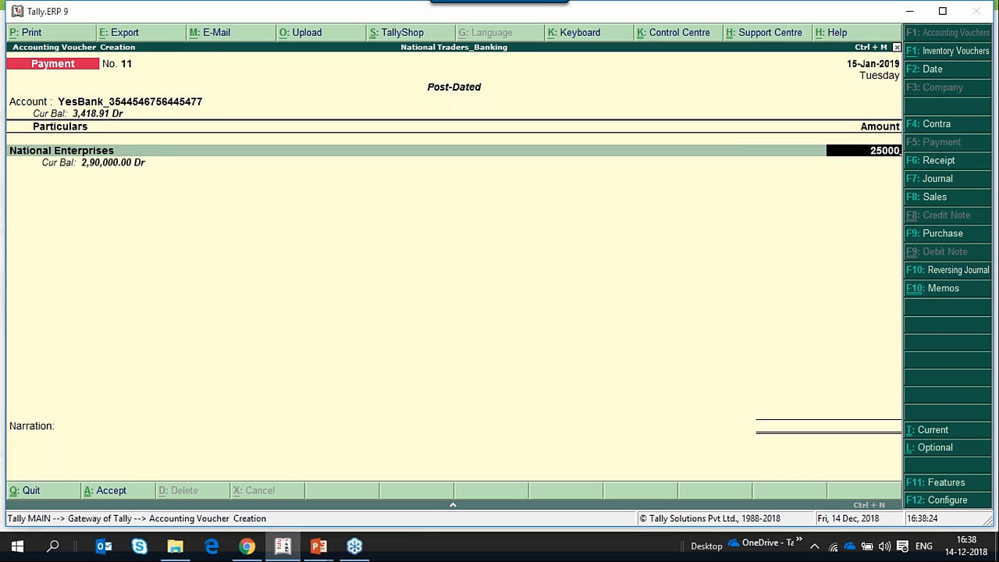
{"action": "key", "text": "Return"}
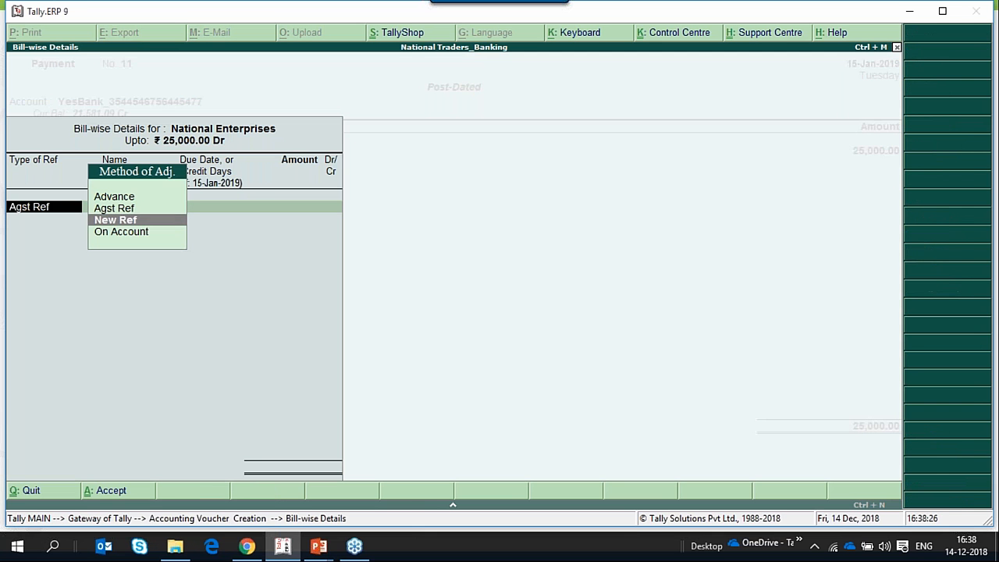
- Allocate the full payment to National Enterprises as a New Ref in the bill-wise details
{"action": "key", "text": "Return"}
{"action": "key", "text": "Return"}
{"action": "key", "text": "Return"}
{"action": "key", "text": "Return"}
{"action": "key", "text": "Return"}
{"action": "key", "text": "Return"}
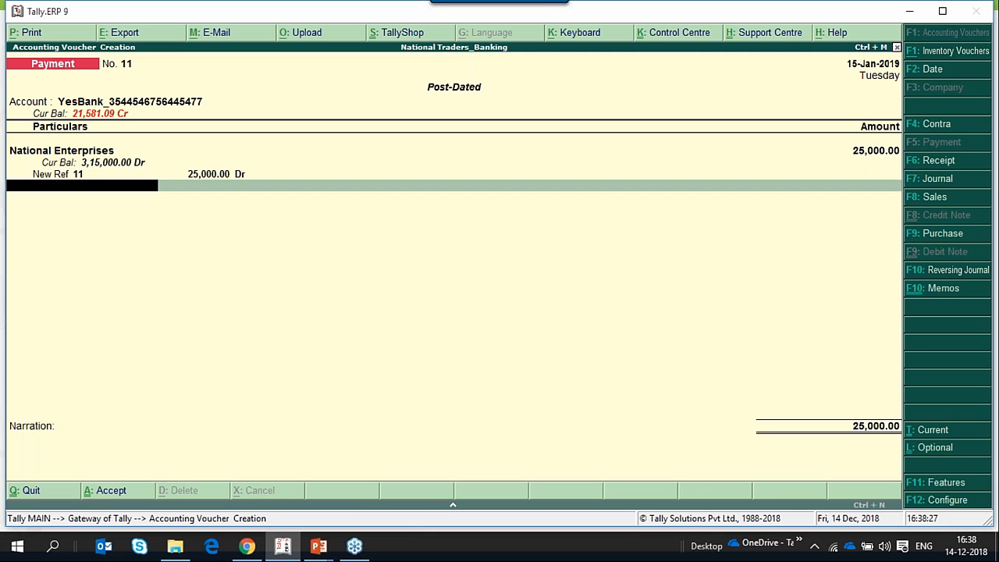
- Allocate the payment as a Cheque crossed A/c Payee, keep the default instrument and PDC issue dates, leave the PDC note blank, and save the voucher
{"action": "key", "text": "Return"}
{"action": "type", "text": "che"}
{"action": "key", "text": "Return"}
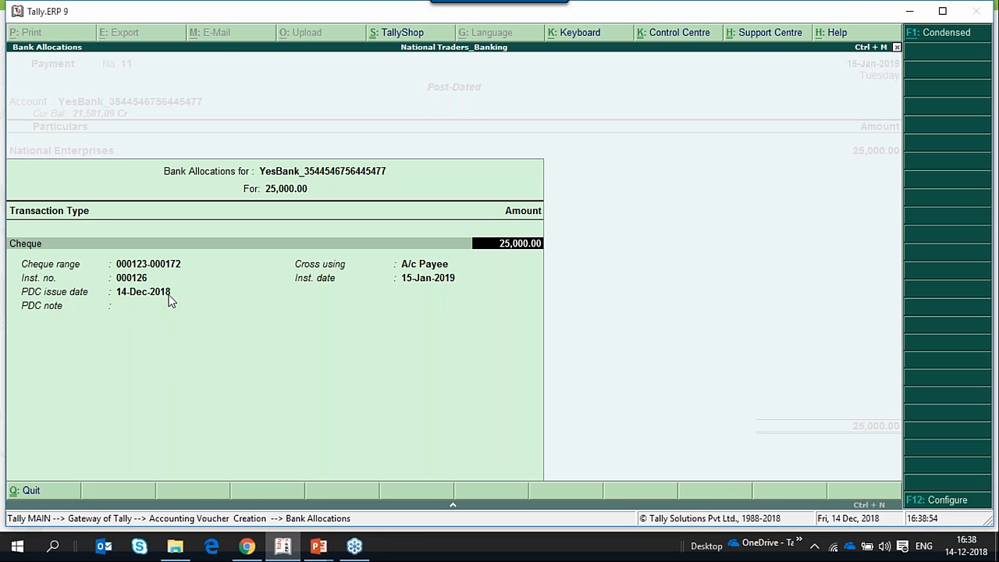
{"action": "key", "text": "Return"}
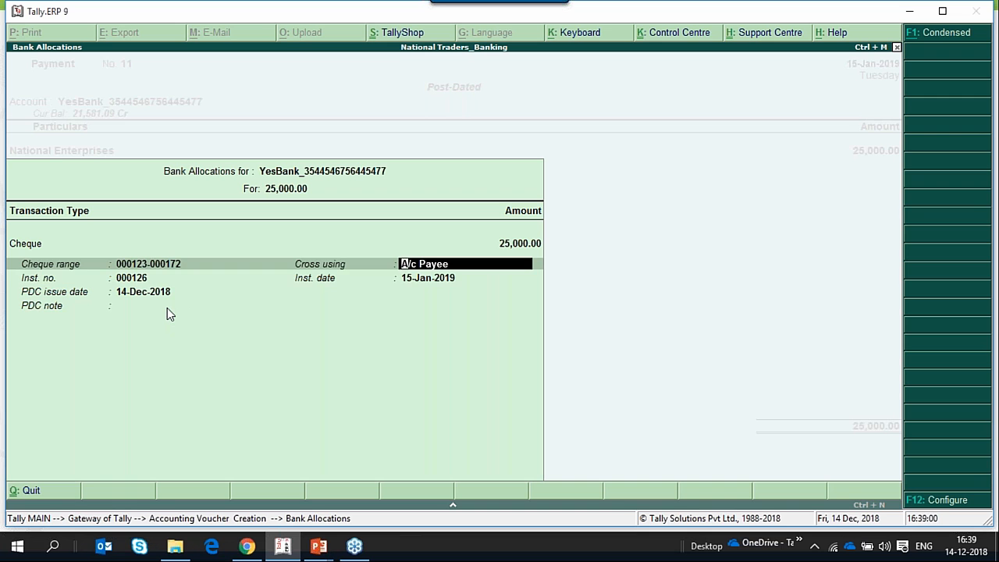
{"action": "key", "text": "Return"}
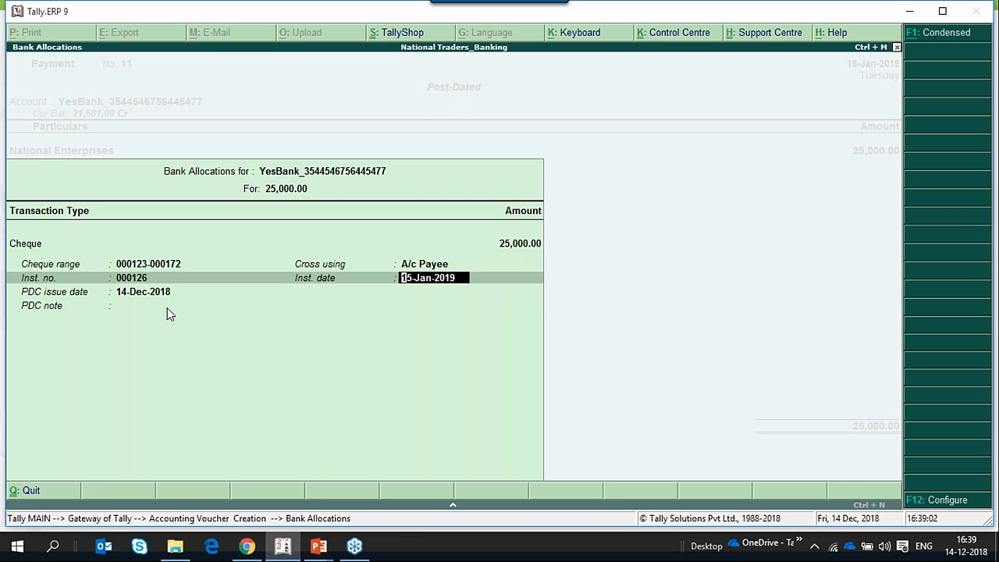
{"action": "key", "text": "Return"}
{"action": "key", "text": "Return"}
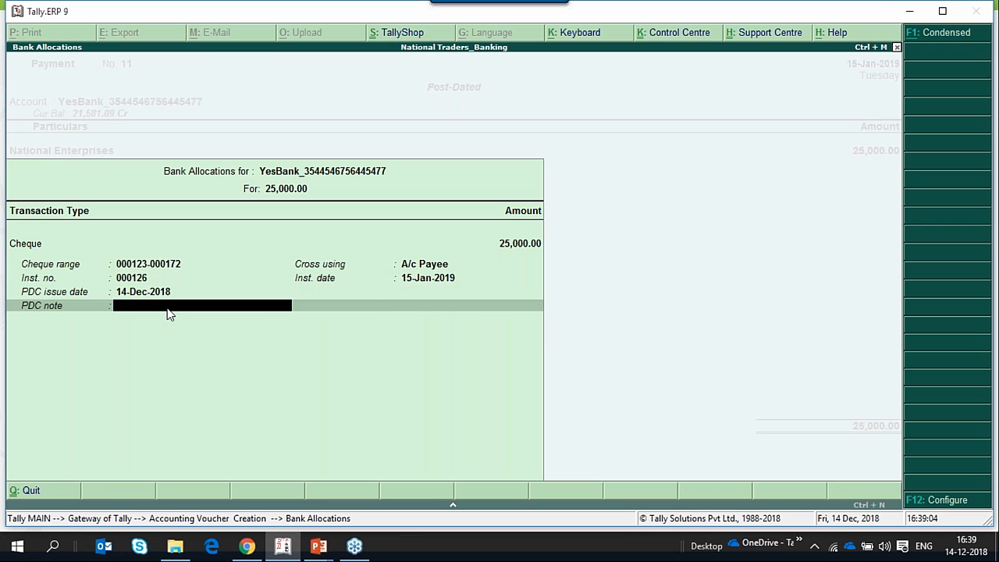
{"action": "key", "text": "Return"}
{"action": "key", "text": "Return"}
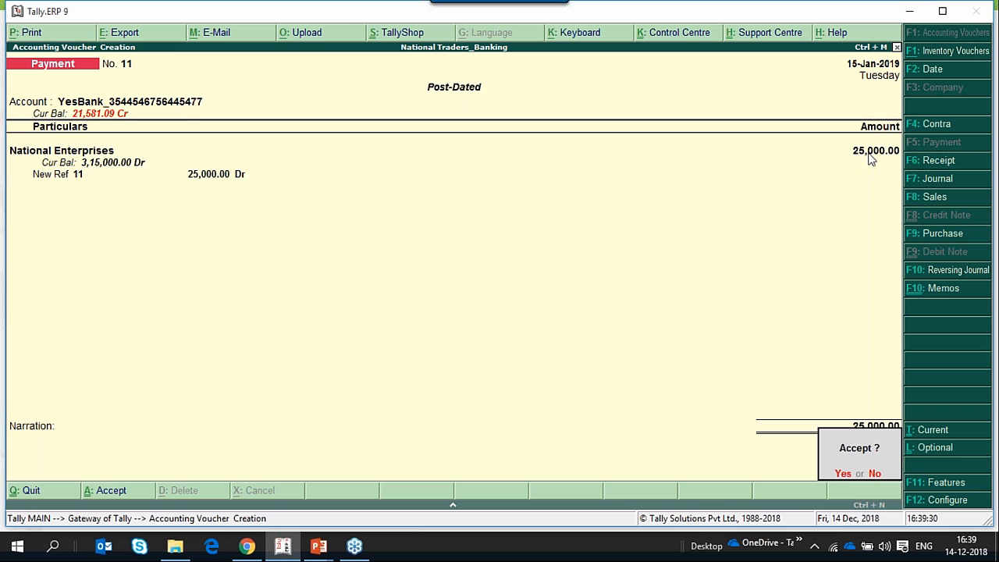
{"action": "key", "text": "Return"}
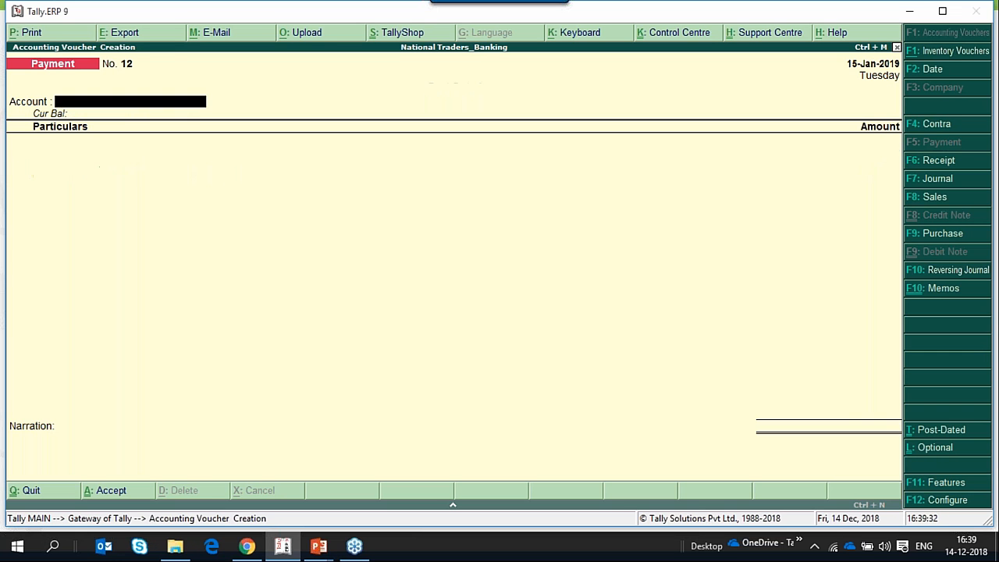
- Leave voucher entry and open the list of ledgers in the account books
{"action": "key", "text": "Escape"}
{"action": "key", "text": "Return"}
{"action": "key", "text": "Up"}
{"action": "key", "text": "Up"}
{"action": "key", "text": "Down"}
{"action": "key", "text": "Up"}
{"action": "key", "text": "Up"}
{"action": "key", "text": "Up"}
{"action": "key", "text": "Up"}
{"action": "key", "text": "Return"}
{"action": "key", "text": "Down"}
{"action": "key", "text": "Down"}
{"action": "key", "text": "Return"}
{"action": "key", "text": "Down"}
{"action": "key", "text": "Down"}
{"action": "key", "text": "Up"}
{"action": "key", "text": "Return"}
- Display the ledger vouchers of National Enterprises
{"action": "key", "text": "Down"}
{"action": "key", "text": "Down"}
{"action": "key", "text": "Down"}
{"action": "key", "text": "Down"}
{"action": "key", "text": "Down"}
{"action": "key", "text": "Down"}
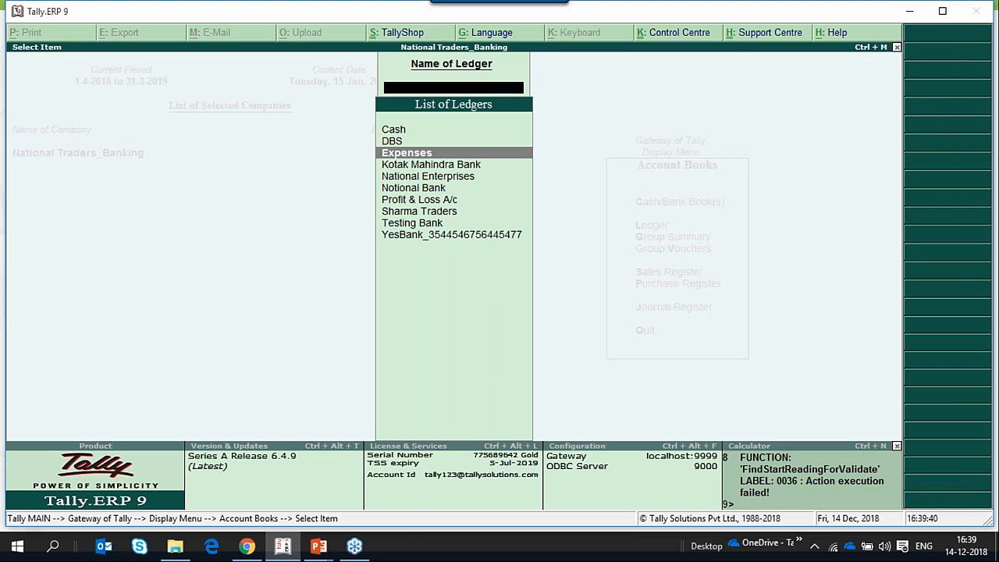
{"action": "key", "text": "Up"}
{"action": "key", "text": "Up"}
{"action": "key", "text": "Return"}
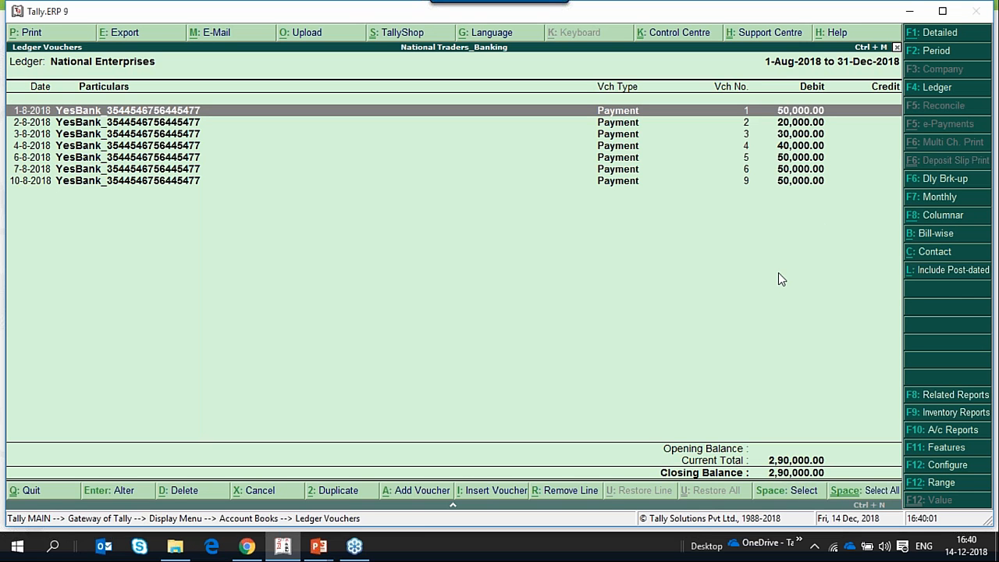
- Include post-dated vouchers in the National Enterprises ledger report, exclude them again and return to the Gateway of Tally
{"action": "left_click", "coordinate": [931, 273]}
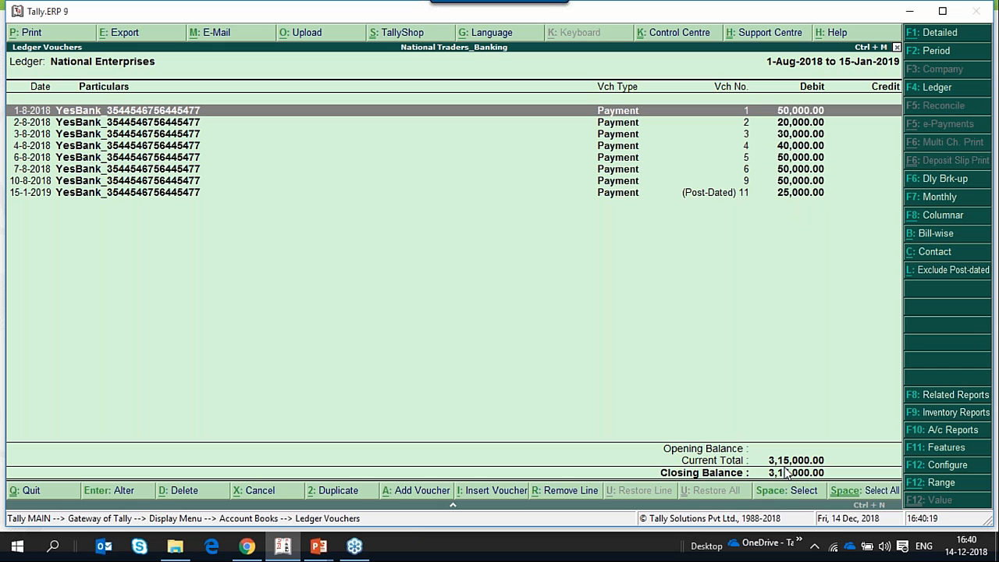
{"action": "left_click", "coordinate": [953, 269]}
{"action": "key", "text": "Escape"}
{"action": "key", "text": "Escape"}
{"action": "key", "text": "Escape"}
{"action": "key", "text": "Escape"}
{"action": "key", "text": "Escape"}
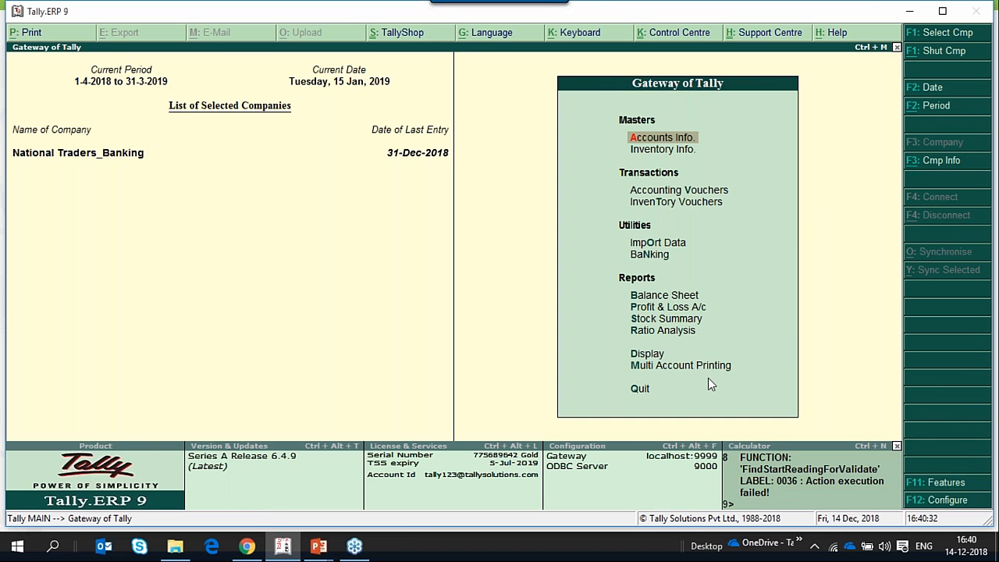
- Open the bank selection for the Post-dated Summary in the banking utilities
{"action": "key", "text": "Up"}
{"action": "key", "text": "Up"}
{"action": "key", "text": "Up"}
{"action": "key", "text": "Up"}
{"action": "key", "text": "Up"}
{"action": "key", "text": "Up"}
{"action": "key", "text": "Up"}
{"action": "key", "text": "Up"}
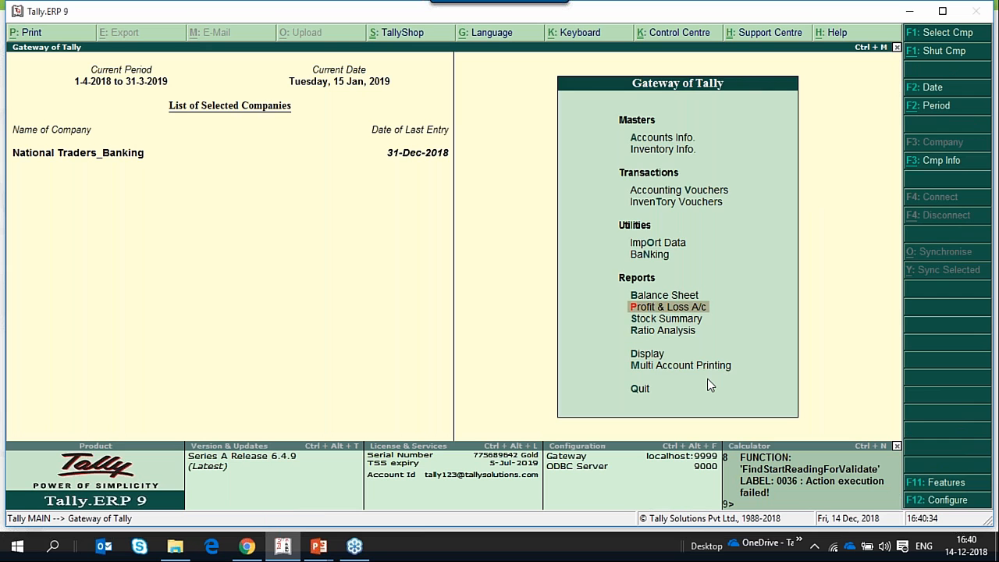
{"action": "key", "text": "Return"}
{"action": "key", "text": "Down"}
{"action": "key", "text": "Down"}
{"action": "key", "text": "Down"}
{"action": "key", "text": "Down"}
{"action": "key", "text": "Down"}
{"action": "key", "text": "Down"}
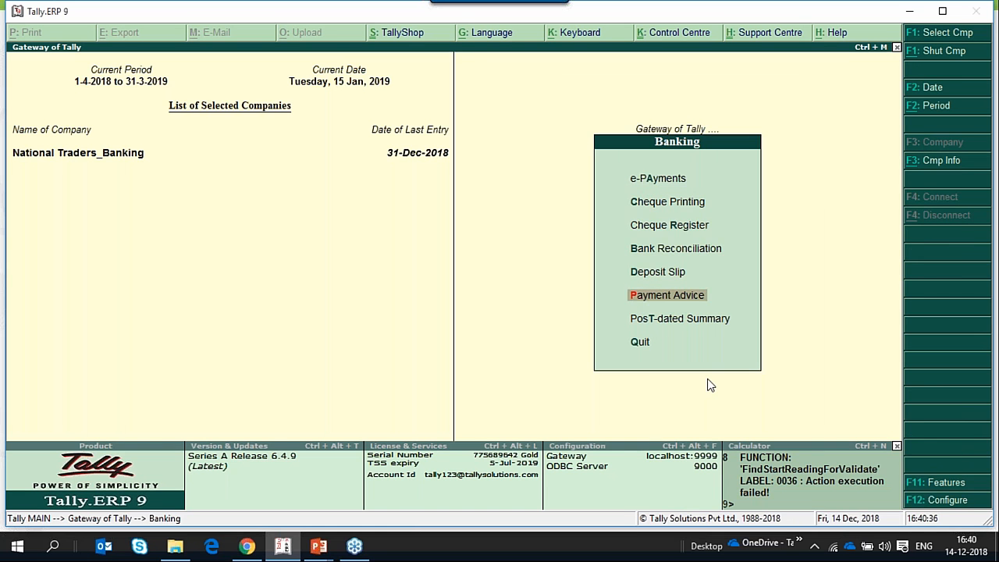
{"action": "key", "text": "Return"}
- Show the monthly summary of post-dated transactions for the YesBank account
{"action": "key", "text": "Down"}
{"action": "key", "text": "Down"}
{"action": "key", "text": "Down"}
{"action": "key", "text": "Down"}
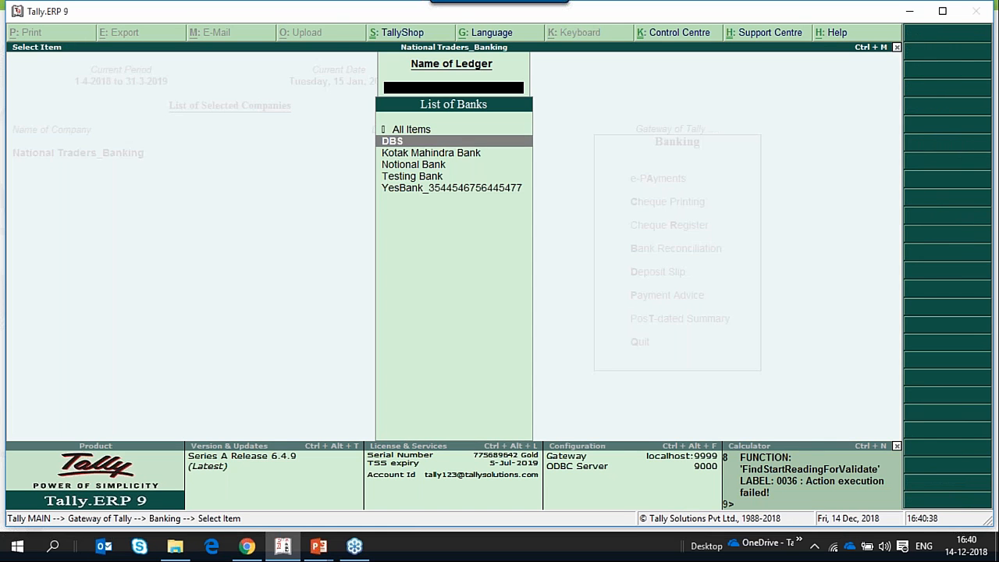
{"action": "key", "text": "Down"}
{"action": "key", "text": "Return"}
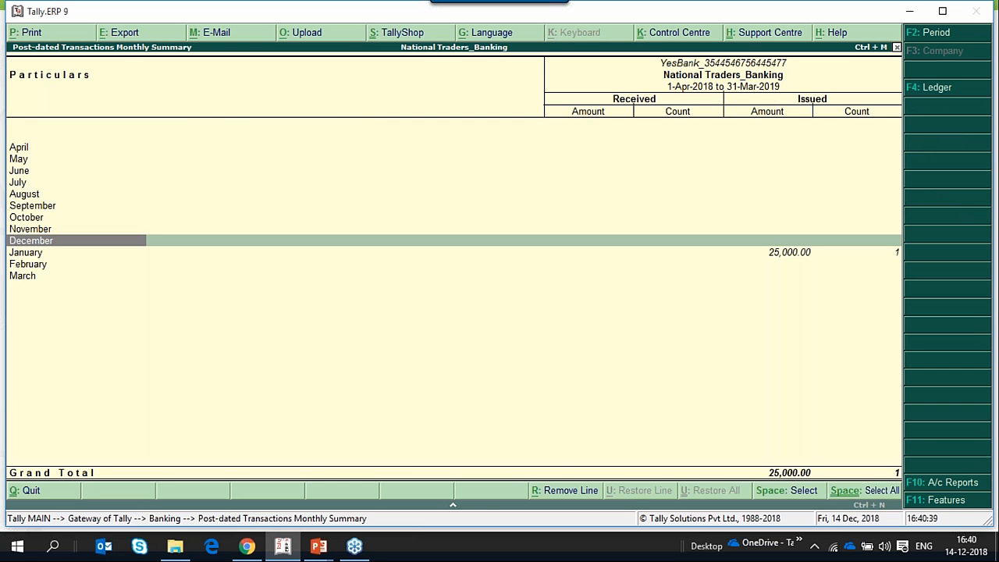
- Open January's post-dated transactions for the YesBank account and return to the Gateway of Tally
{"action": "left_click", "coordinate": [32, 254]}
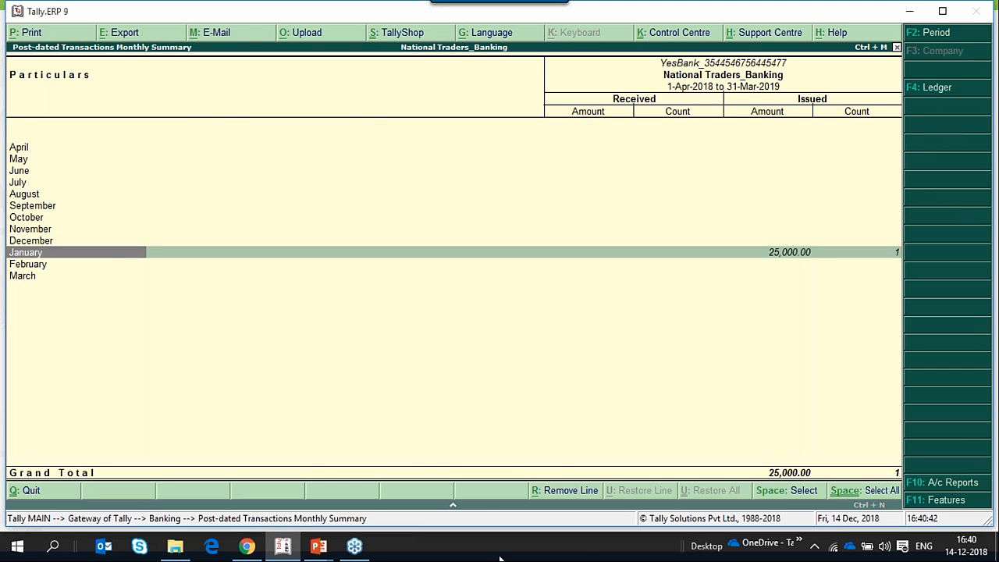
{"action": "key", "text": "Return"}
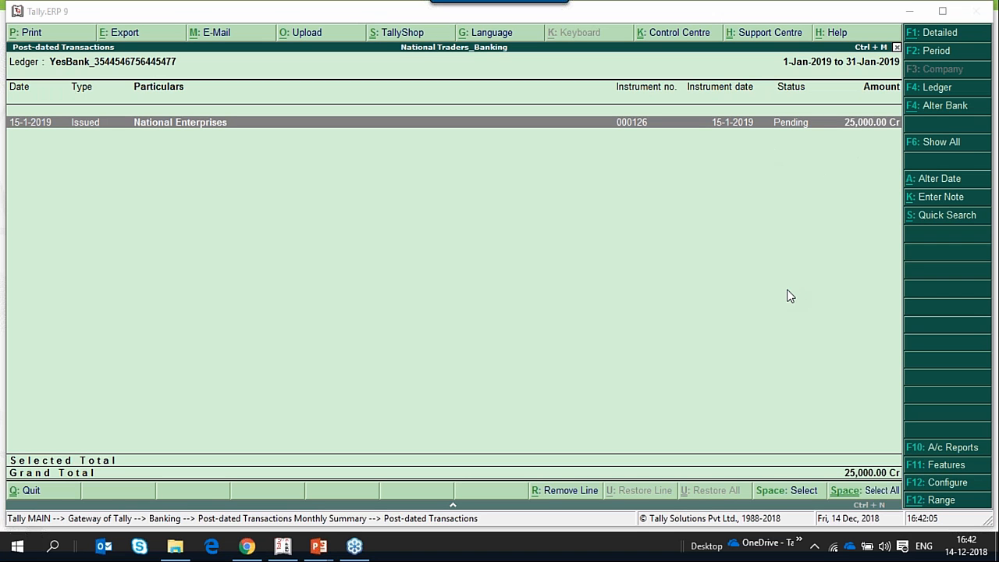
{"action": "left_click", "coordinate": [676, 258]}
{"action": "key", "text": "Escape"}
{"action": "key", "text": "Escape"}
{"action": "key", "text": "Escape"}
{"action": "key", "text": "Escape"}
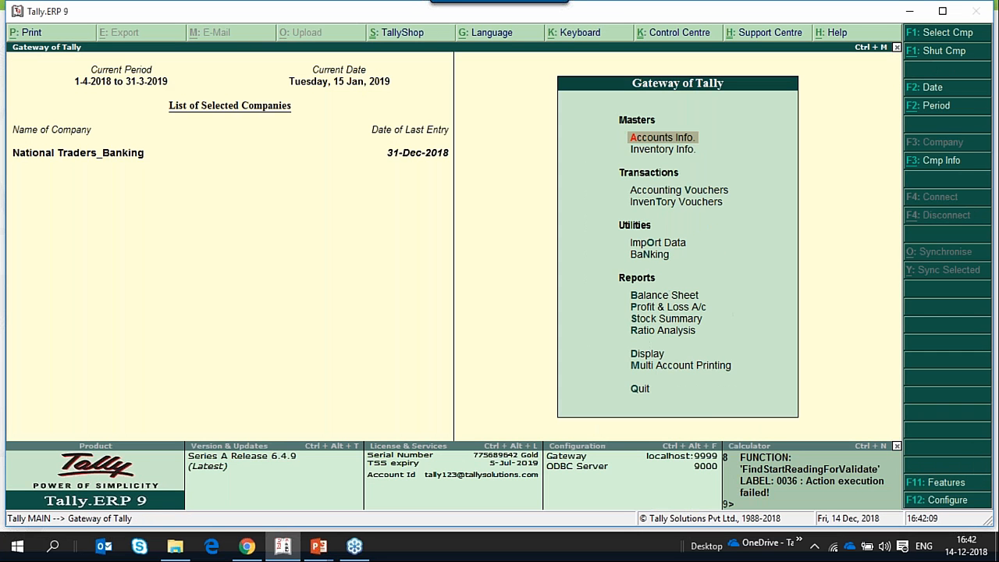
- Start a post-dated receipt voucher dated 15-Jan-2019 with Notional Bank as the account
{"action": "key", "text": "v"}
{"action": "key", "text": "F6"}
{"action": "left_click", "coordinate": [934, 430]}
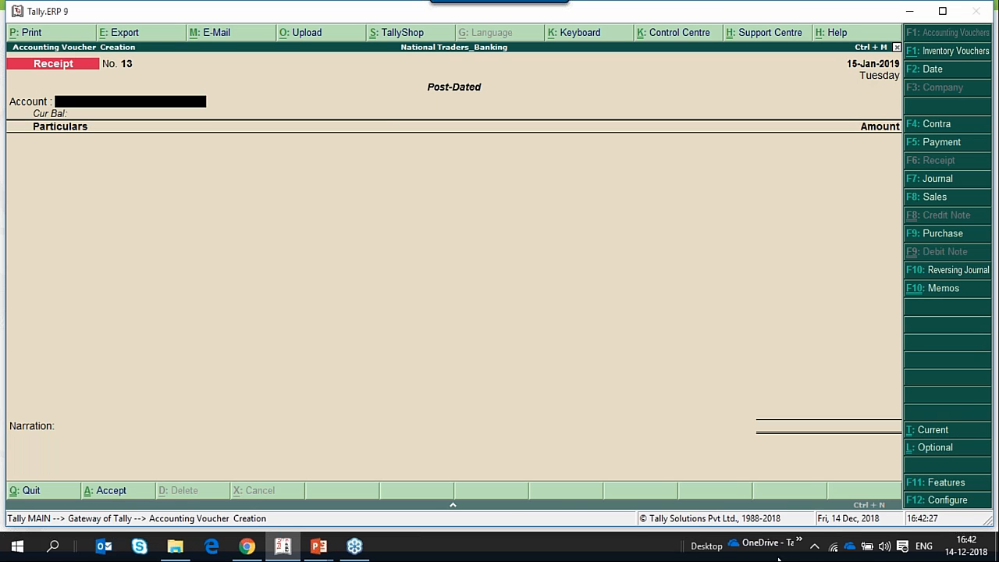
{"action": "key", "text": "space"}
{"action": "key", "text": "Down"}
{"action": "key", "text": "Down"}
{"action": "key", "text": "Down"}
{"action": "key", "text": "Down"}
{"action": "key", "text": "Down"}
{"action": "key", "text": "Down"}
{"action": "key", "text": "Up"}
{"action": "key", "text": "Up"}
{"action": "key", "text": "Up"}
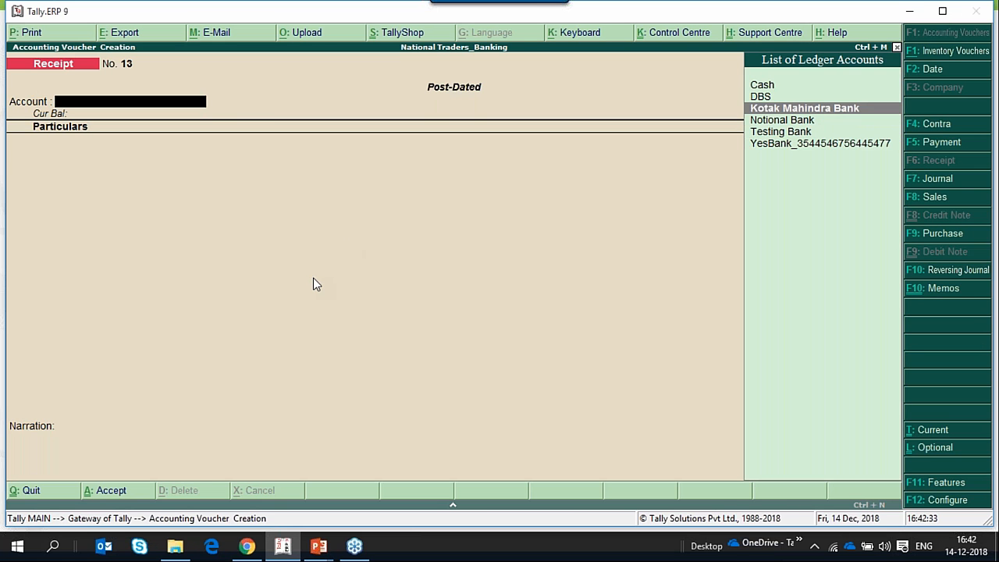
{"action": "key", "text": "Down"}
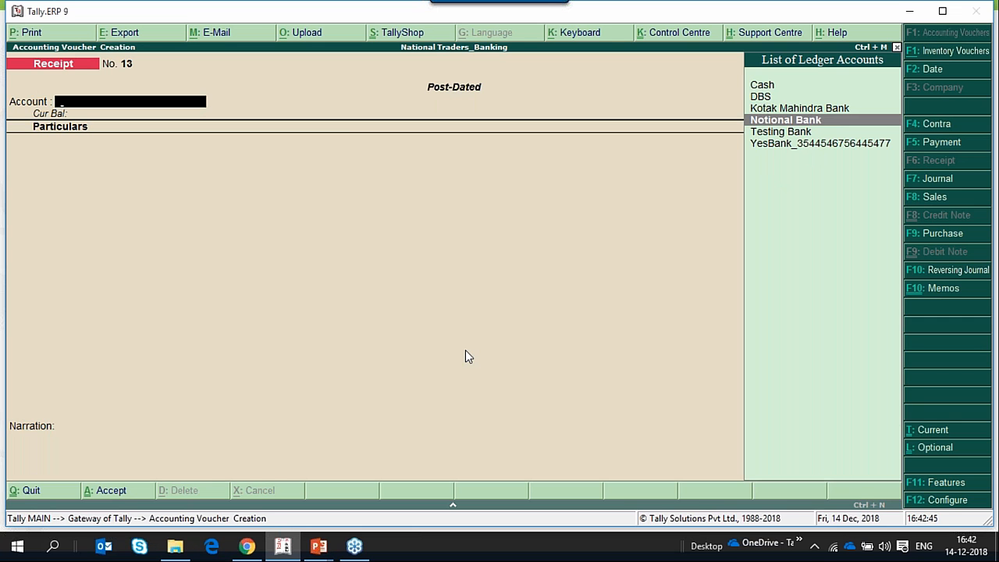
{"action": "key", "text": "Return"}
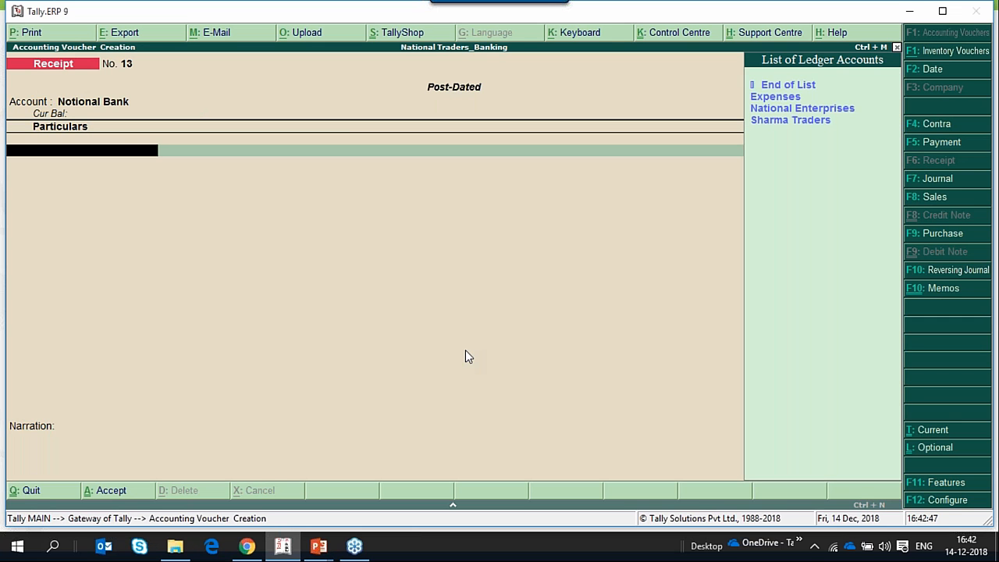
- Enter a receipt of 50,000 from Sharma Traders and proceed to the Notional Bank allocation details
{"action": "key", "text": "Return"}
{"action": "type", "text": "50000"}
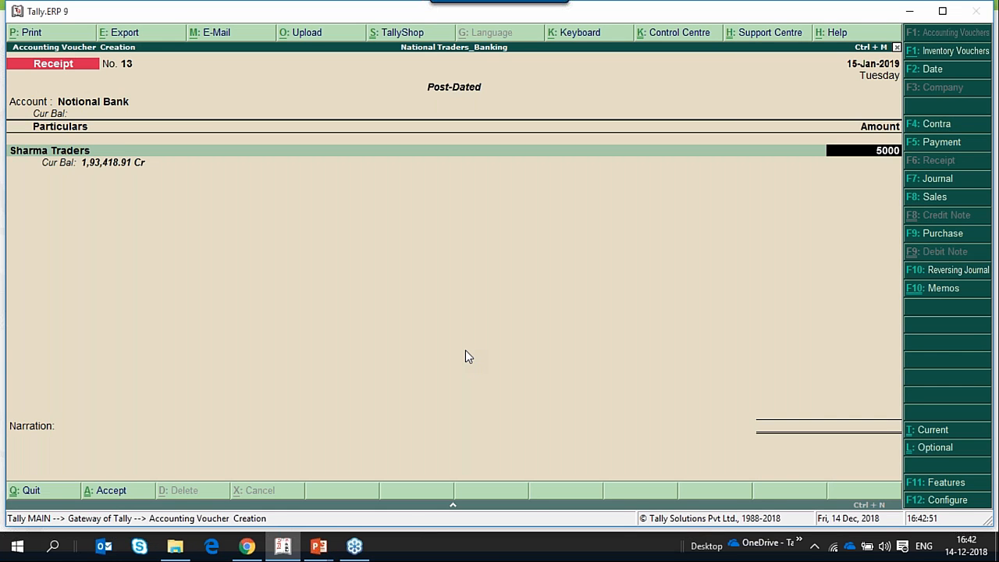
{"action": "key", "text": "Return"}
{"action": "key", "text": "Down"}
{"action": "key", "text": "Return"}
{"action": "key", "text": "Return"}
{"action": "key", "text": "Return"}
{"action": "key", "text": "Return"}
{"action": "key", "text": "Return"}
{"action": "key", "text": "Return"}
{"action": "key", "text": "Return"}
{"action": "key", "text": "Return"}
{"action": "key", "text": "Return"}
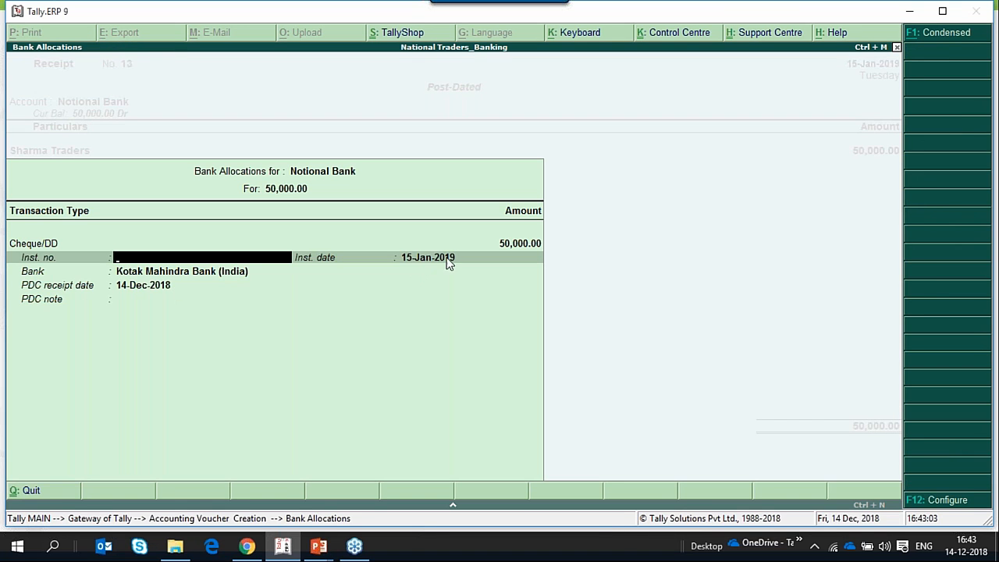
- Accept the Cheque/DD allocation without an instrument number, save the receipt voucher and return to the Gateway of Tally
{"action": "key", "text": "Return"}
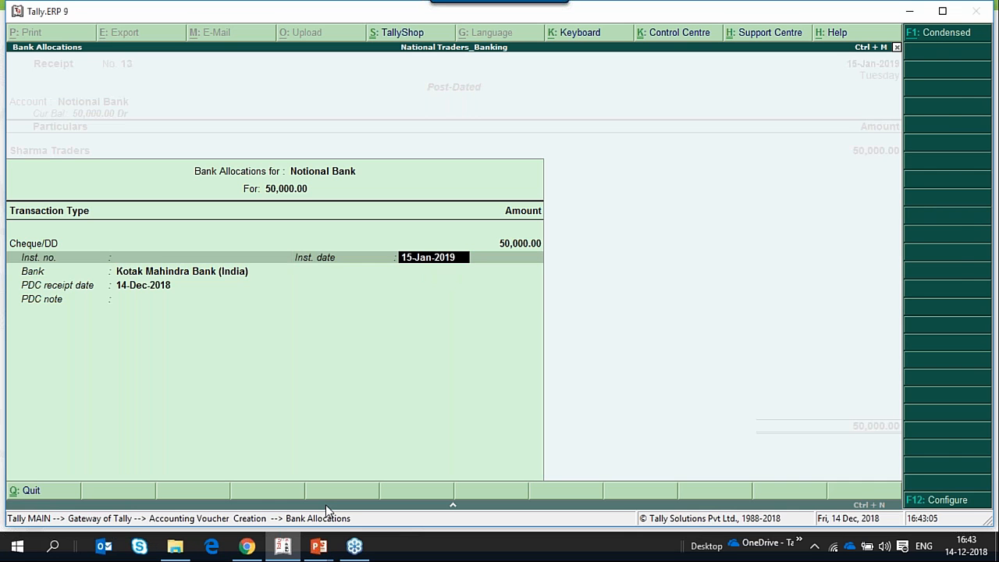
{"action": "key", "text": "Return"}
{"action": "key", "text": "Return"}
{"action": "key", "text": "Return"}
{"action": "key", "text": "Return"}
{"action": "key", "text": "Return"}
{"action": "key", "text": "Return"}
{"action": "key", "text": "Escape"}
{"action": "key", "text": "Return"}
- Open the bank selection for the Post-dated Summary in the banking utilities
{"action": "key", "text": "Up"}
{"action": "key", "text": "Up"}
{"action": "key", "text": "Up"}
{"action": "key", "text": "Up"}
{"action": "key", "text": "Up"}
{"action": "key", "text": "Up"}
{"action": "key", "text": "Up"}
{"action": "key", "text": "Up"}
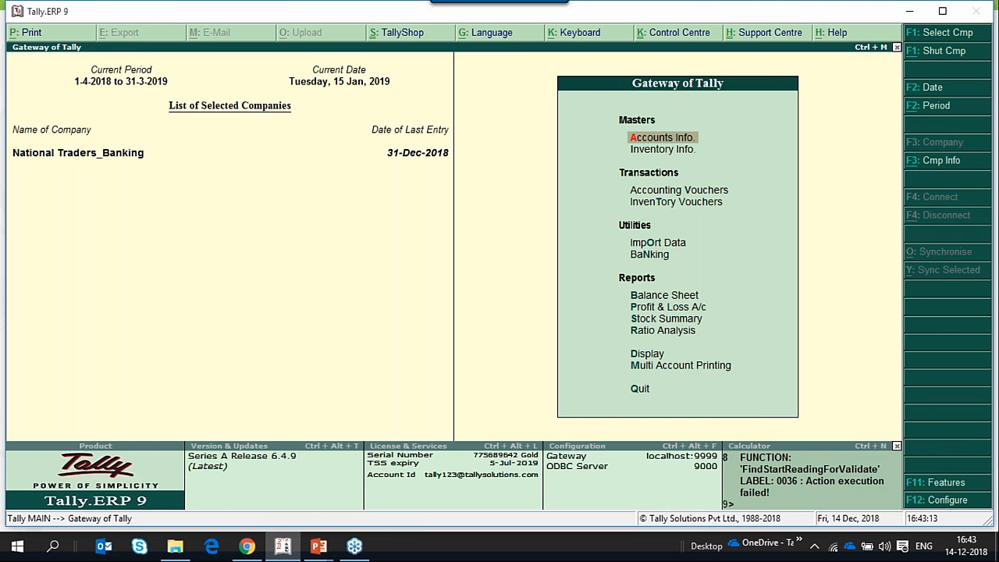
{"action": "key", "text": "Up"}
{"action": "key", "text": "Up"}
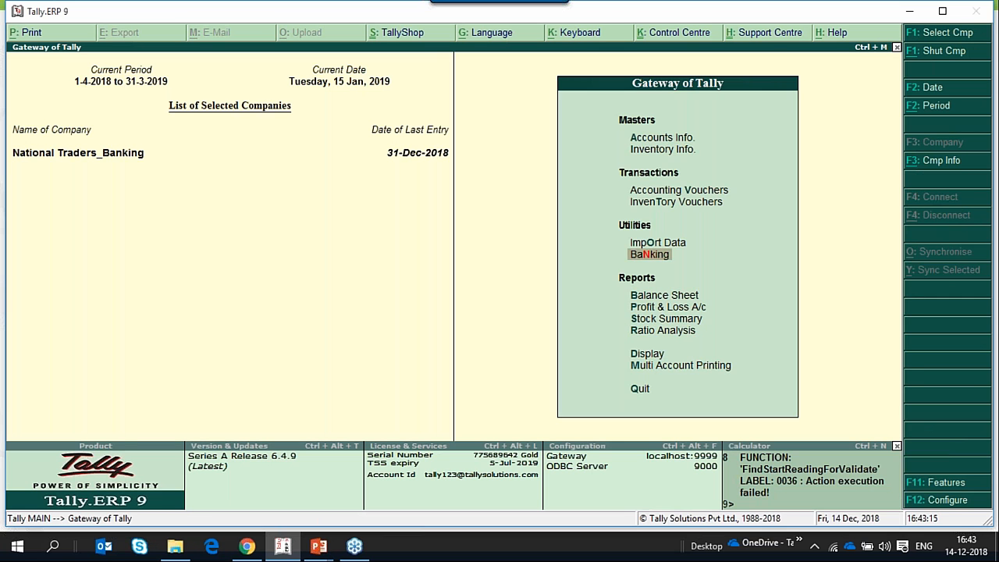
{"action": "key", "text": "Return"}
{"action": "key", "text": "Down"}
{"action": "key", "text": "Down"}
{"action": "key", "text": "Down"}
{"action": "key", "text": "Down"}
{"action": "key", "text": "Down"}
{"action": "key", "text": "Down"}
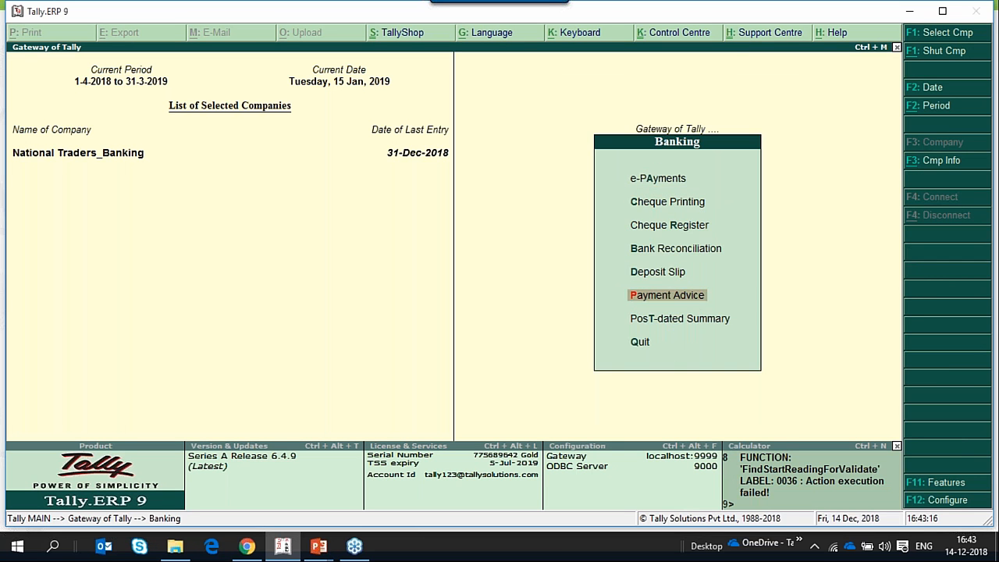
{"action": "key", "text": "Return"}
- Display the January post-dated transactions of the YesBank account
{"action": "key", "text": "Down"}
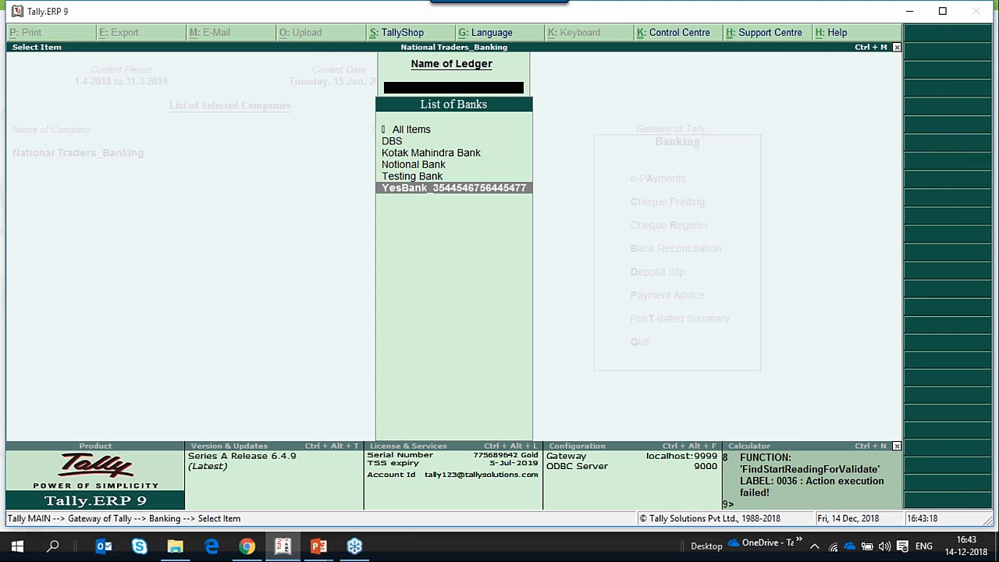
{"action": "key", "text": "Return"}
{"action": "key", "text": "Return"}
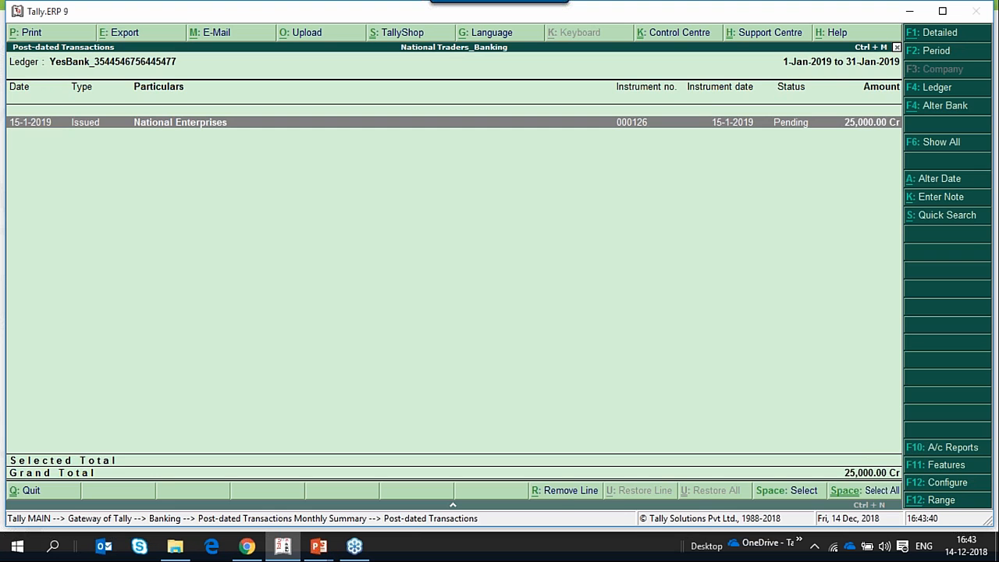
- Go back to the bank selection and display Notional Bank's January post-dated transactions
{"action": "key", "text": "Escape"}
{"action": "key", "text": "Escape"}
{"action": "key", "text": "Return"}
{"action": "key", "text": "Return"}
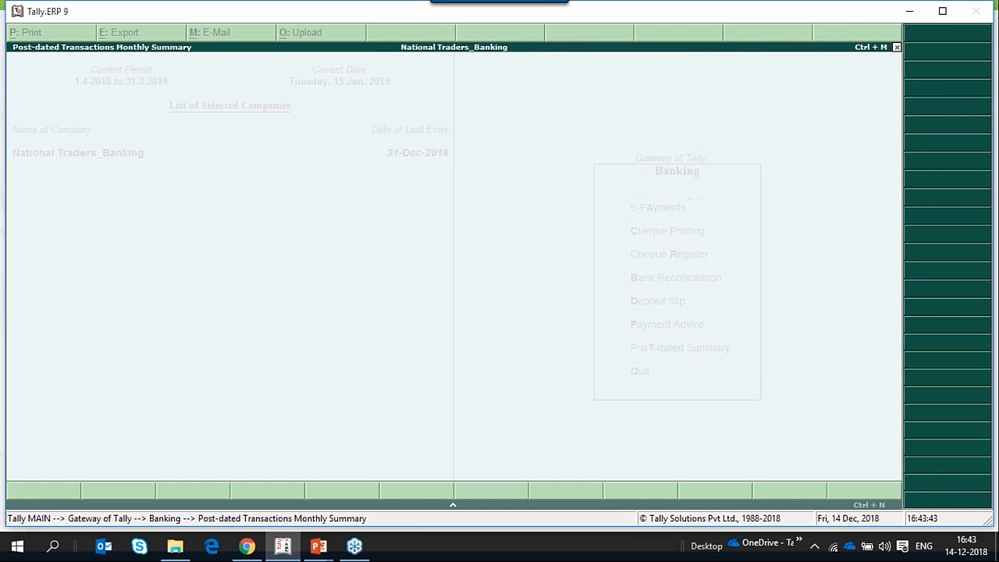
{"action": "key", "text": "Return"}
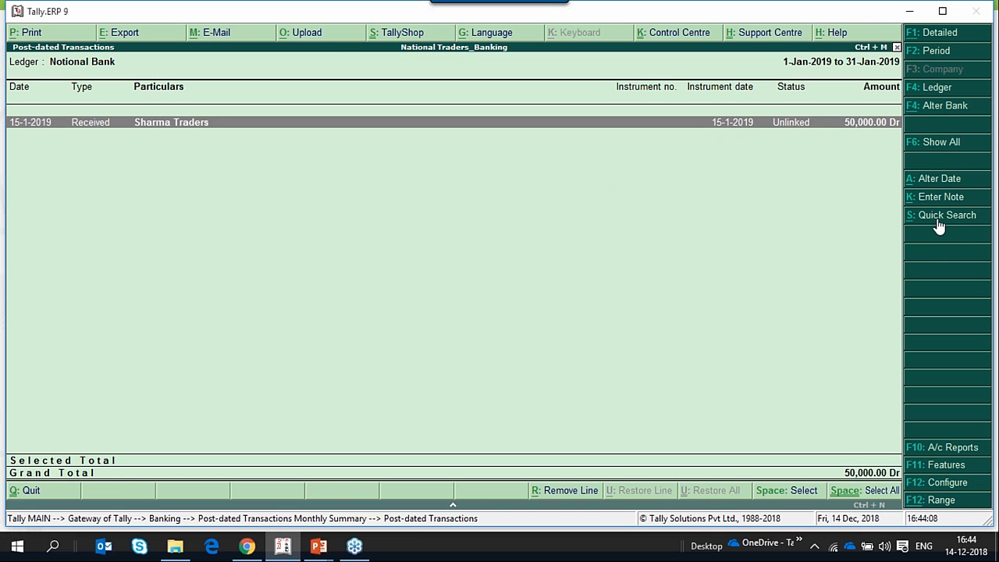
- Select the Sharma Traders receipt of 50,000 and change its bank from Notional Bank to the YesBank account
{"action": "key", "text": "space"}
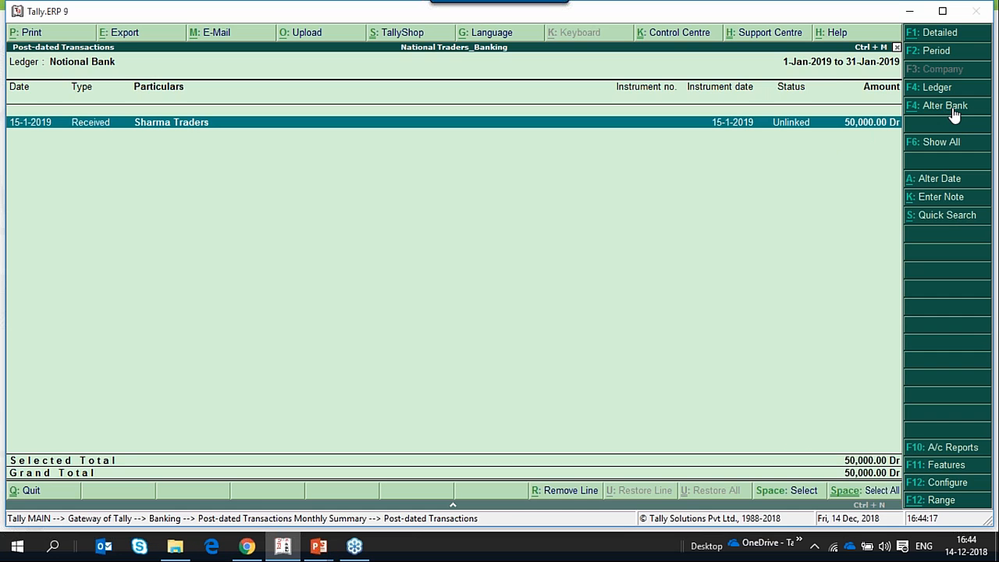
{"action": "left_click", "coordinate": [952, 112]}
{"action": "key", "text": "Down"}
{"action": "key", "text": "Down"}
{"action": "key", "text": "Down"}
{"action": "key", "text": "Down"}
{"action": "key", "text": "Return"}
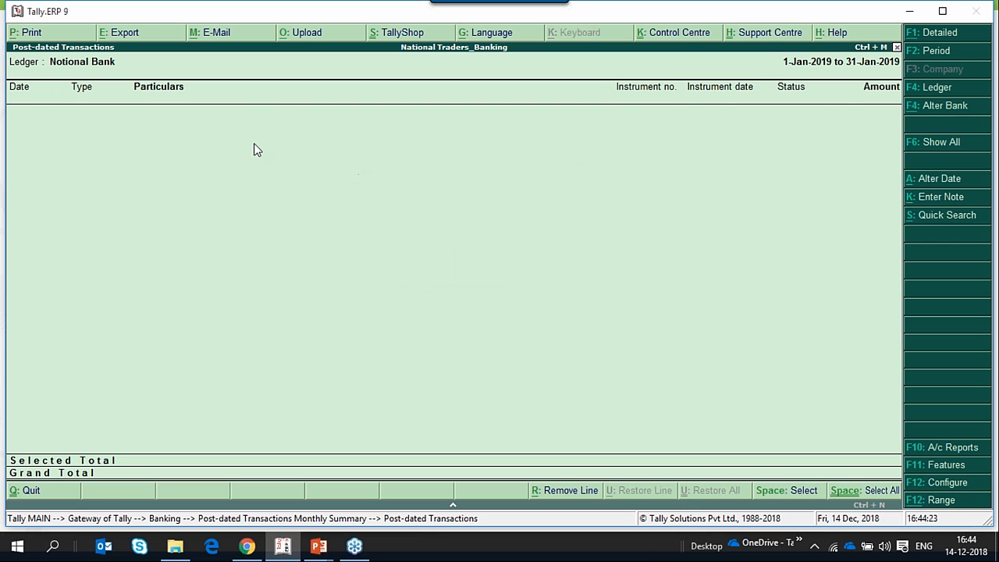
- Review the YesBank account's January post-dated transactions in the Post-dated Summary and return to the Gateway of Tally
{"action": "key", "text": "Escape"}
{"action": "key", "text": "Escape"}
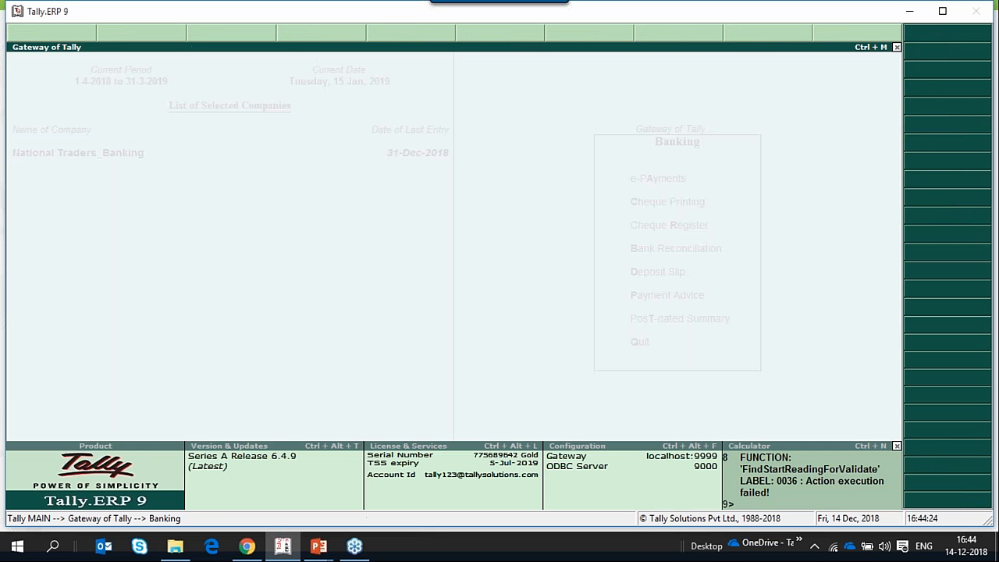
{"action": "key", "text": "Escape"}
{"action": "key", "text": "Down"}
{"action": "key", "text": "Return"}
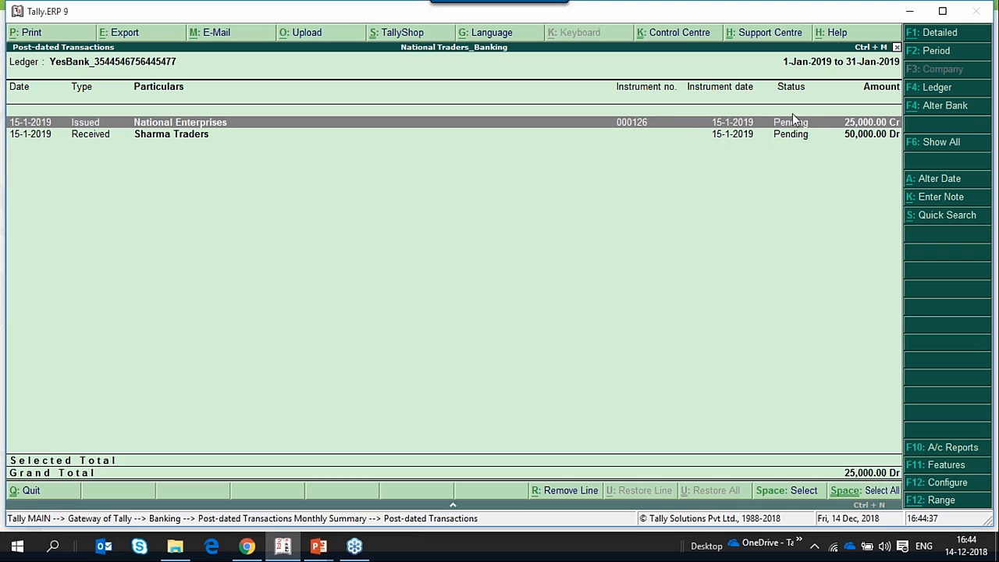
{"action": "key", "text": "Escape"}
{"action": "key", "text": "Escape"}
{"action": "key", "text": "Escape"}
{"action": "key", "text": "Escape"}
- Enter a journal voucher dated 15-Jan-2019 debiting Expenses and crediting Cash with 1.00
{"action": "key", "text": "v"}
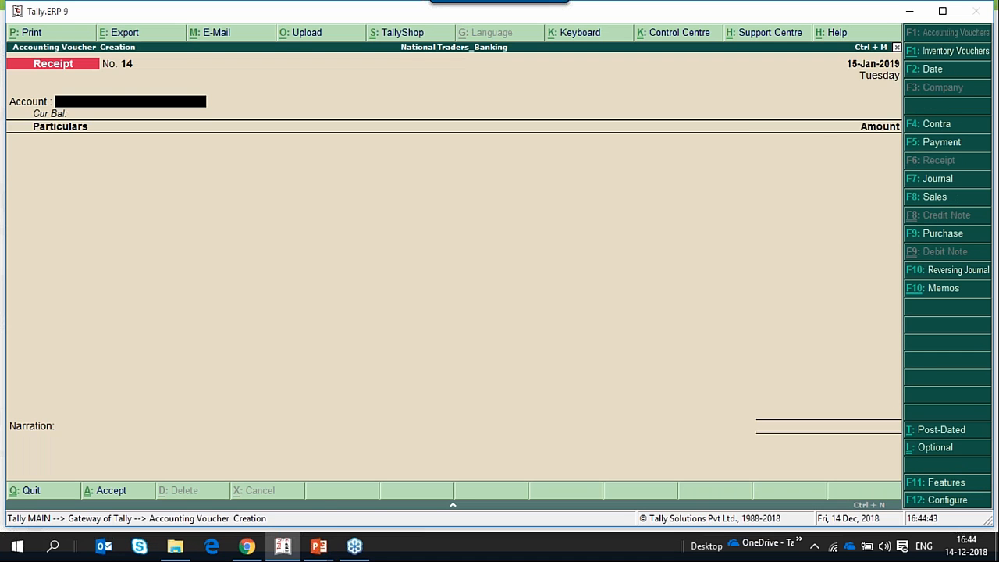
{"action": "key", "text": "F7"}
{"action": "key", "text": "Down"}
{"action": "key", "text": "Down"}
{"action": "key", "text": "Return"}
{"action": "type", "text": "1"}
{"action": "key", "text": "Return"}
{"action": "type", "text": "t"}
{"action": "key", "text": "Return"}
{"action": "key", "text": "Return"}
{"action": "key", "text": "Return"}
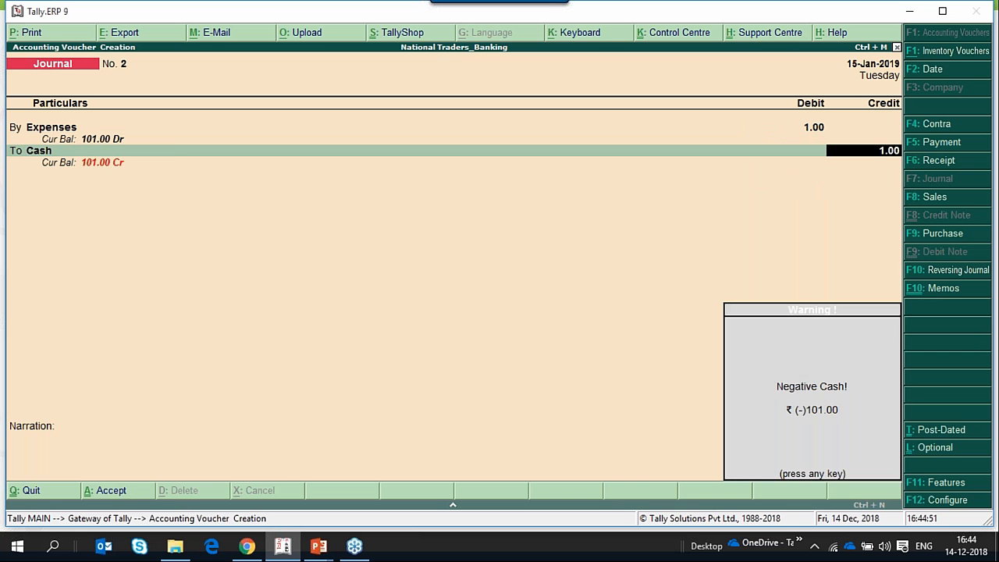
- Save the journal voucher and return to the Gateway of Tally
{"action": "key", "text": "Return"}
{"action": "key", "text": "Return"}
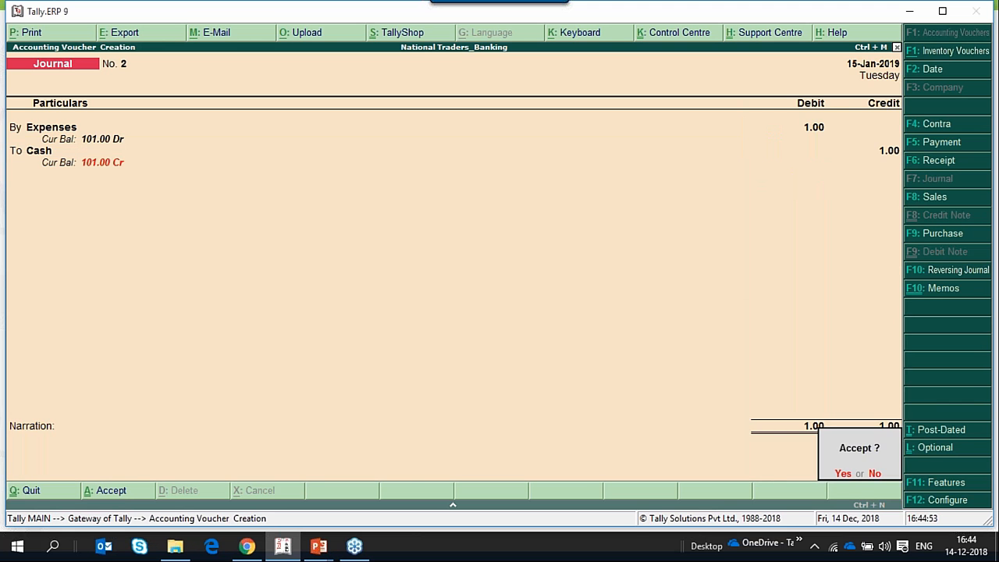
{"action": "key", "text": "Return"}
{"action": "key", "text": "Escape"}
{"action": "key", "text": "Return"}
{"action": "key", "text": "Escape"}
{"action": "key", "text": "Escape"}
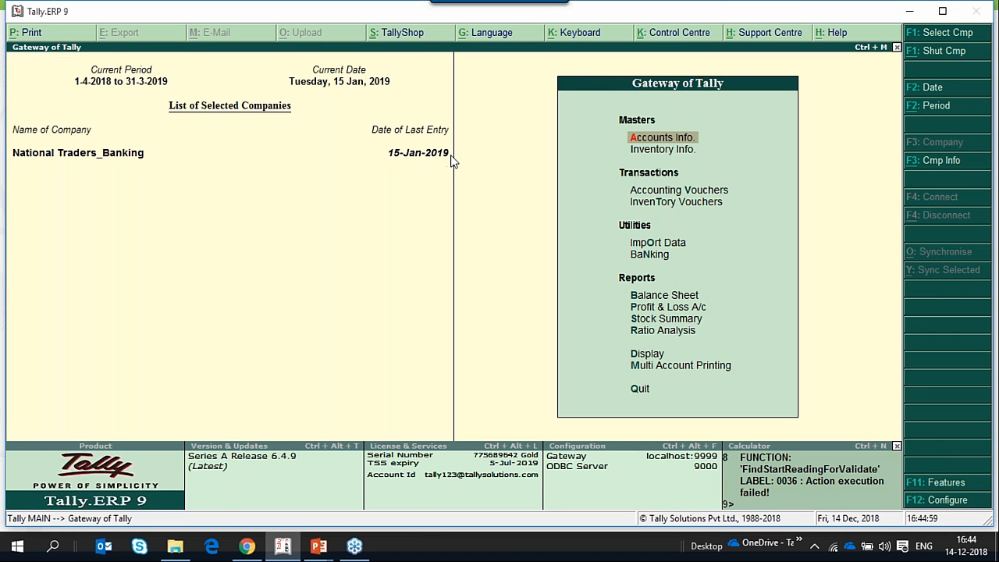
- Open the Post-dated Summary in the banking utilities to choose a bank
{"action": "key", "text": "Up"}
{"action": "key", "text": "Up"}
{"action": "key", "text": "Up"}
{"action": "key", "text": "Up"}
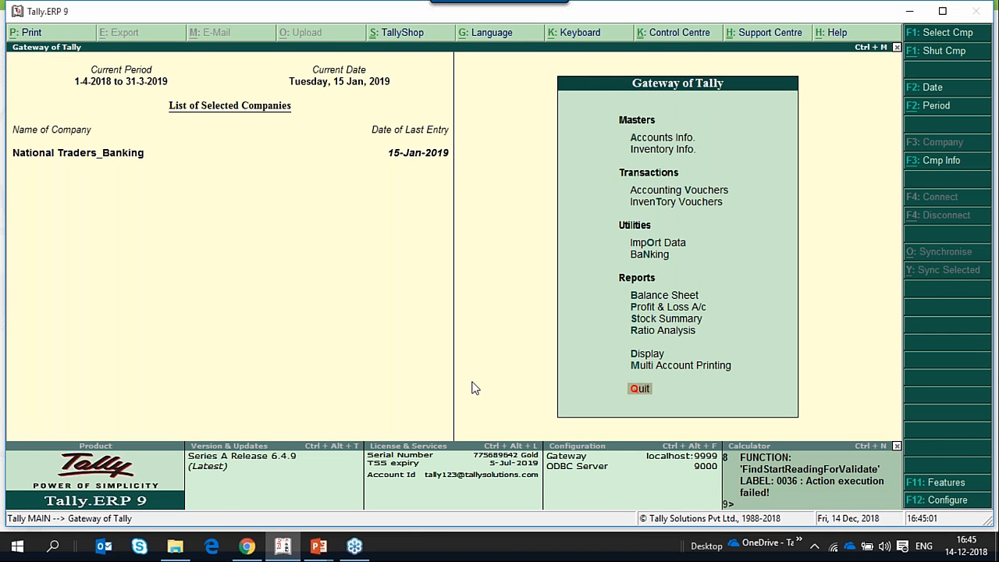
{"action": "key", "text": "Up"}
{"action": "key", "text": "Up"}
{"action": "key", "text": "Up"}
{"action": "key", "text": "Up"}
{"action": "key", "text": "Return"}
{"action": "key", "text": "Down"}
{"action": "key", "text": "Down"}
{"action": "key", "text": "Down"}
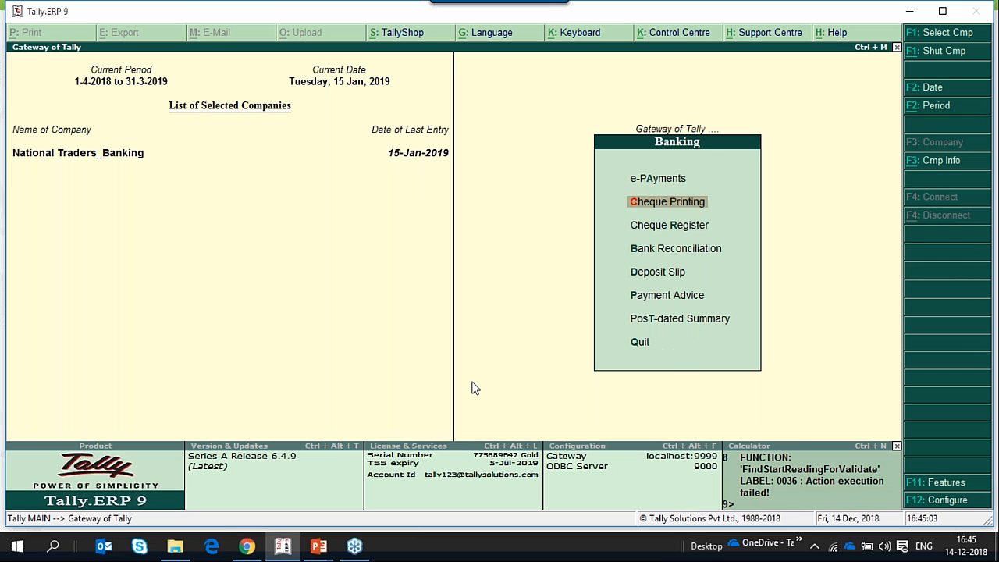
{"action": "key", "text": "Down"}
{"action": "key", "text": "Down"}
{"action": "key", "text": "Down"}
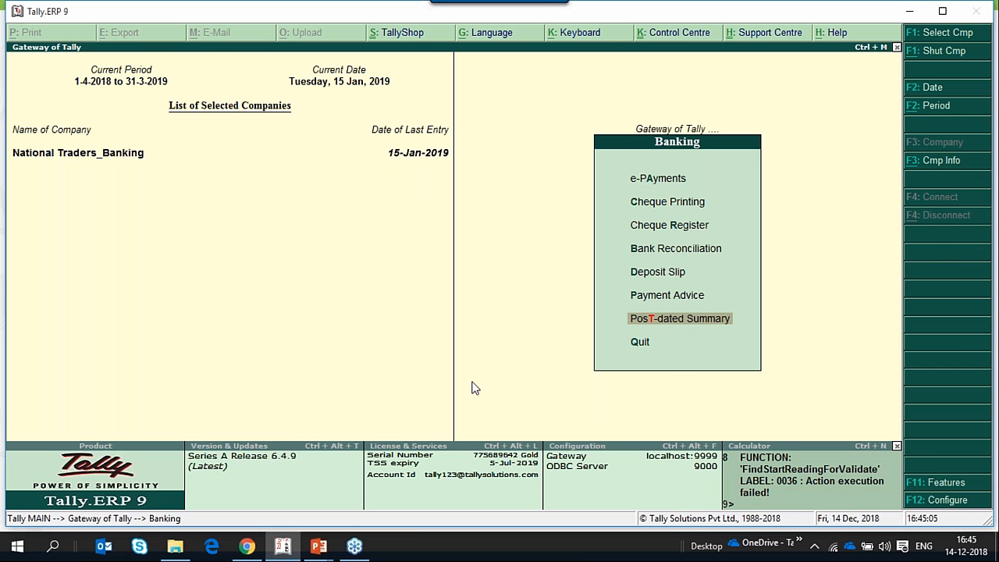
{"action": "key", "text": "Return"}
- Display the YesBank account's pending post-dated transactions for January
{"action": "key", "text": "Down"}
{"action": "key", "text": "Down"}
{"action": "key", "text": "Down"}
{"action": "key", "text": "Down"}
{"action": "key", "text": "Down"}
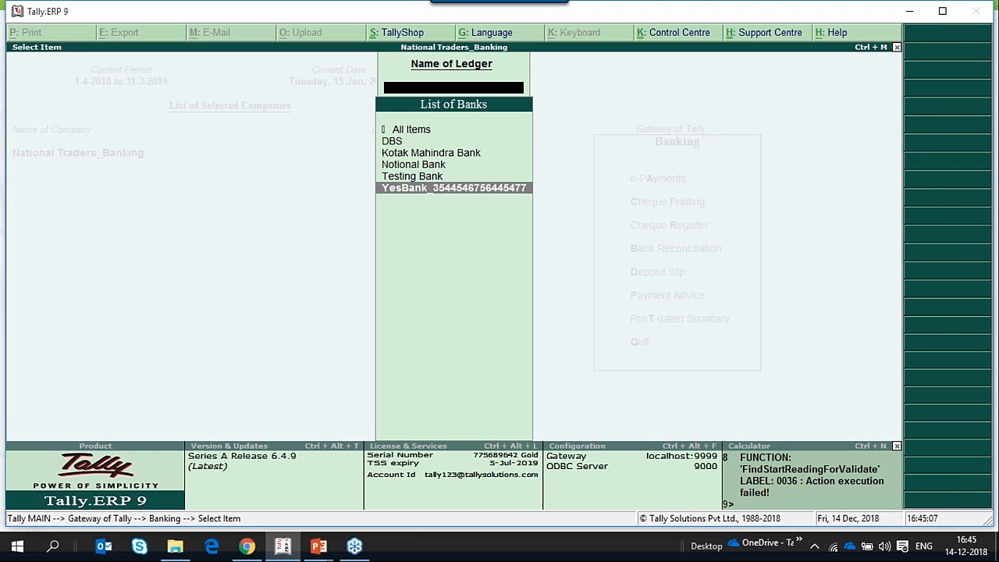
{"action": "key", "text": "Return"}
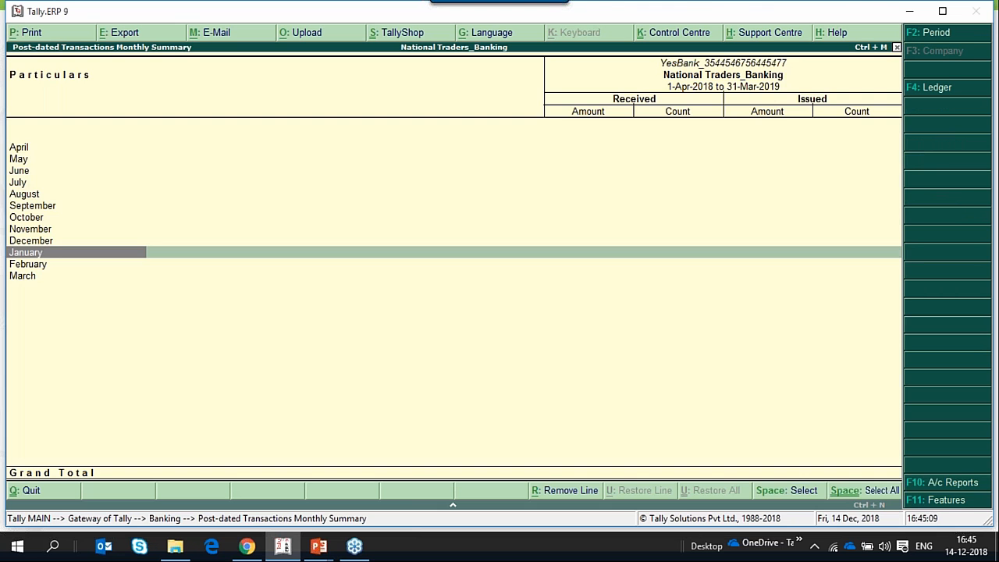
{"action": "key", "text": "Return"}
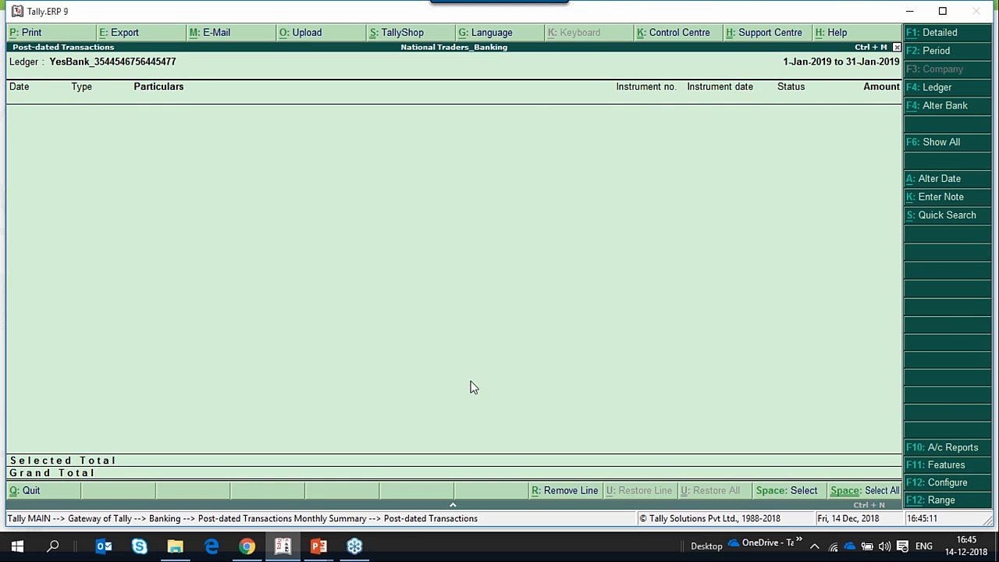
- Show all January post-dated transactions of the YesBank account, including regularized ones, and return to the Banking utilities
{"action": "left_click", "coordinate": [936, 144]}
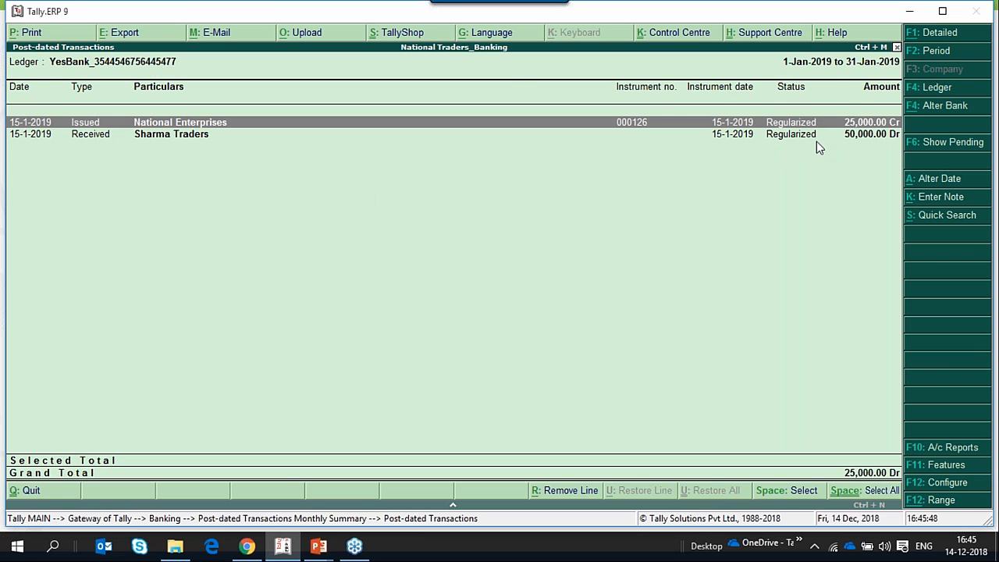
{"action": "key", "text": "Escape"}
{"action": "key", "text": "Escape"}
{"action": "key", "text": "Escape"}
{"action": "key", "text": "Escape"}
{"action": "key", "text": "Escape"}
{"action": "key", "text": "Escape"}
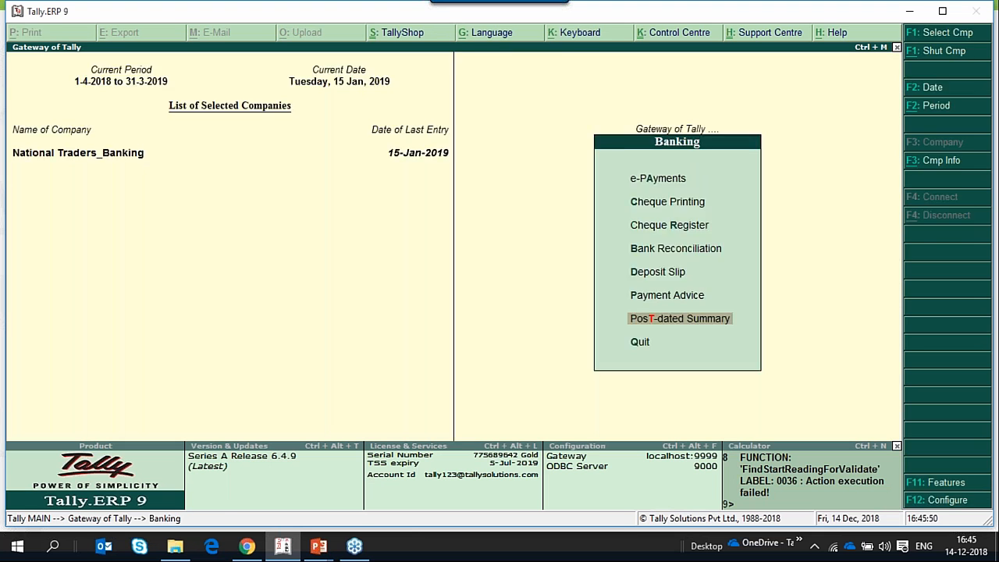
- Open the Bank Reconciliation statement of the YesBank account
{"action": "key", "text": "Up"}
{"action": "key", "text": "Up"}
{"action": "key", "text": "Up"}
{"action": "key", "text": "Up"}
{"action": "key", "text": "Up"}
{"action": "key", "text": "Up"}
{"action": "key", "text": "Up"}
{"action": "key", "text": "Up"}
{"action": "key", "text": "Return"}
{"action": "key", "text": "Down"}
{"action": "key", "text": "Down"}
{"action": "key", "text": "Down"}
{"action": "key", "text": "Down"}
{"action": "key", "text": "Up"}
{"action": "key", "text": "Return"}
{"action": "key", "text": "Down"}
{"action": "key", "text": "Down"}
{"action": "key", "text": "Return"}
- Set the bank date of the 25,000.00 National Enterprises cheque payment to 15-1-2019
{"action": "key", "text": "Down"}
{"action": "key", "text": "Down"}
{"action": "key", "text": "Down"}
{"action": "key", "text": "Down"}
{"action": "key", "text": "Down"}
{"action": "key", "text": "Down"}
{"action": "key", "text": "Down"}
{"action": "key", "text": "Down"}
{"action": "key", "text": "Down"}
{"action": "key", "text": "Down"}
{"action": "key", "text": "Down"}
{"action": "key", "text": "Down"}
{"action": "key", "text": "Down"}
{"action": "key", "text": "Down"}
{"action": "key", "text": "Down"}
{"action": "key", "text": "Down"}
{"action": "key", "text": "Down"}
{"action": "key", "text": "Down"}
{"action": "key", "text": "Down"}
{"action": "type", "text": "15."}
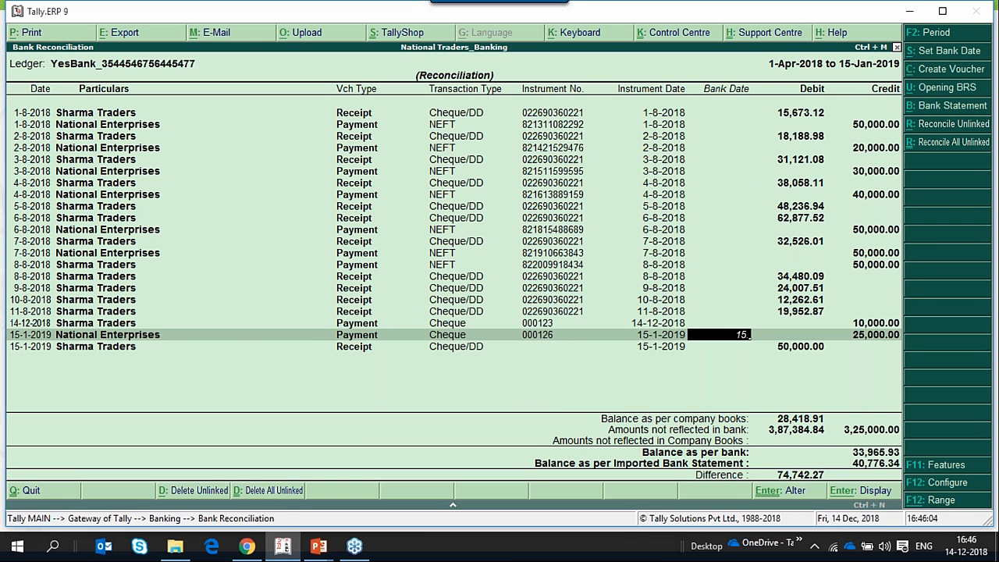
{"action": "type", "text": "jan2019"}
{"action": "key", "text": "Return"}
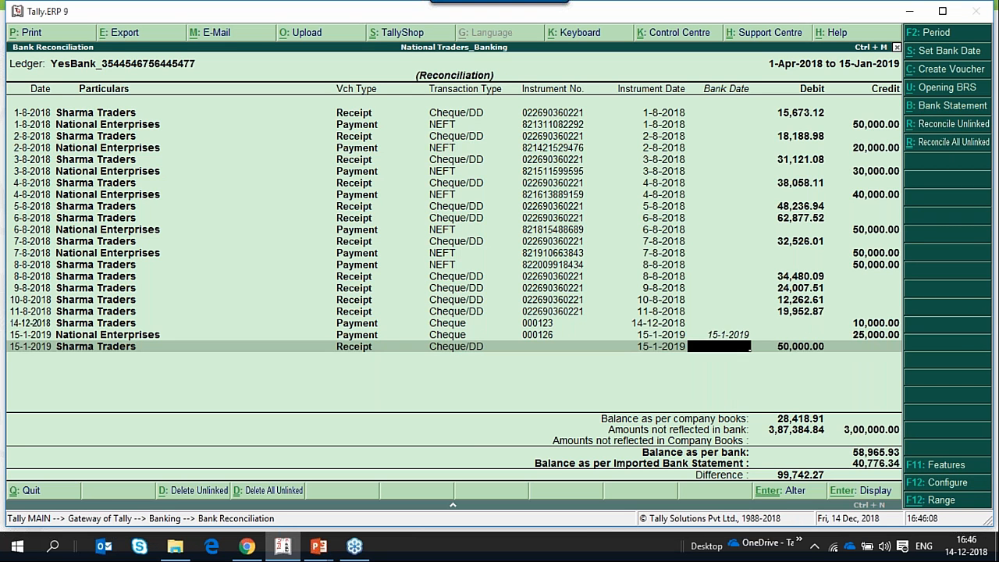
- Set the bank date of the 50,000.00 Sharma Traders receipt to 15-1-2019, save the reconciliation and leave the banking utilities
{"action": "type", "text": "15jan2019"}
{"action": "key", "text": "Return"}
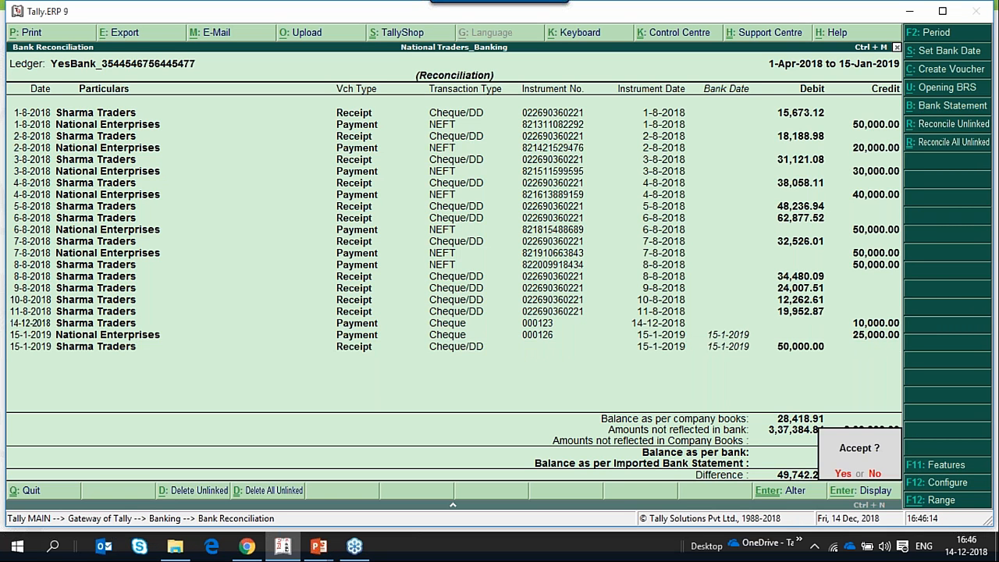
{"action": "key", "text": "y"}
{"action": "key", "text": "Escape"}
{"action": "key", "text": "Escape"}
{"action": "key", "text": "Escape"}
- Display all January post-dated transactions of the YesBank account in the Post-dated Summary, including regularized ones
{"action": "key", "text": "Down"}
{"action": "key", "text": "Down"}
{"action": "key", "text": "Down"}
{"action": "key", "text": "Down"}
{"action": "key", "text": "Down"}
{"action": "key", "text": "Return"}
{"action": "key", "text": "Down"}
{"action": "key", "text": "Down"}
{"action": "key", "text": "Down"}
{"action": "key", "text": "Return"}
{"action": "key", "text": "Down"}
{"action": "key", "text": "Down"}
{"action": "key", "text": "Down"}
{"action": "key", "text": "Down"}
{"action": "key", "text": "Down"}
{"action": "key", "text": "Return"}
{"action": "key", "text": "Return"}
{"action": "key", "text": "F6"}
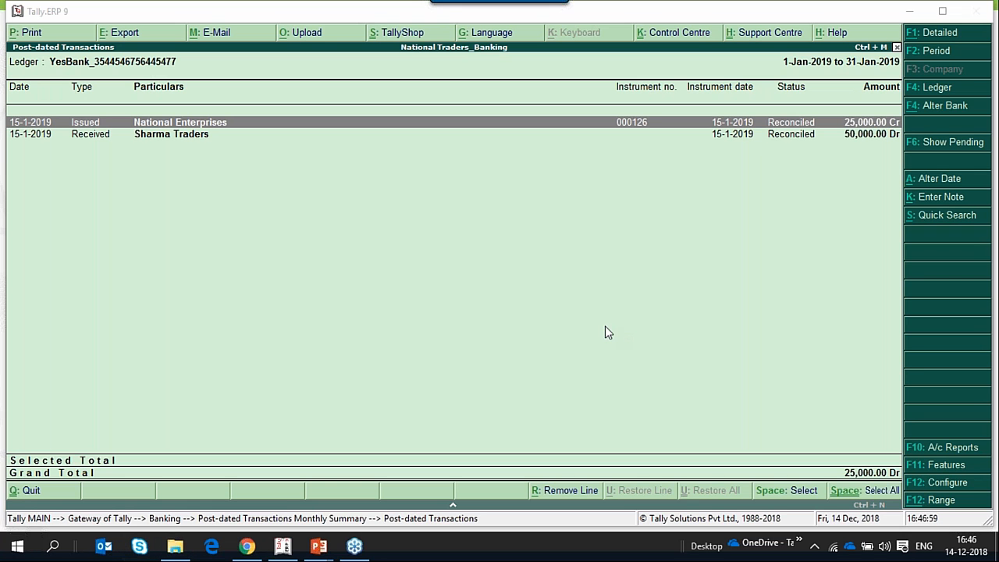
- Close the Post-dated Transactions report and return to the Gateway of Tally
{"action": "left_click", "coordinate": [613, 334]}
{"action": "key", "text": "Escape"}
{"action": "key", "text": "Escape"}
{"action": "key", "text": "Escape"}
{"action": "key", "text": "Escape"}
{"action": "key", "text": "Escape"}
{"action": "key", "text": "Escape"}
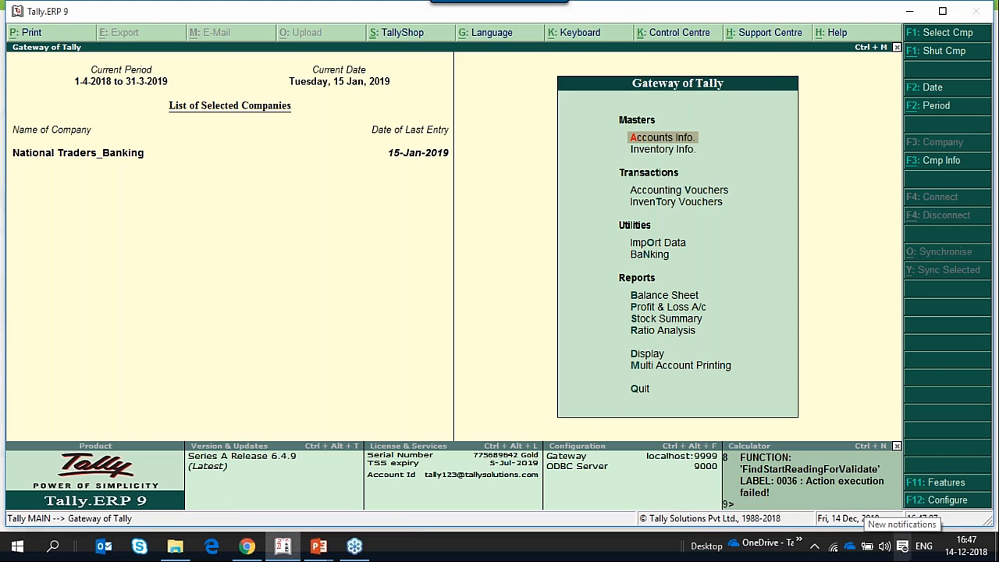
- Open the YesBank ledger for alteration from the single-ledger options
{"action": "key", "text": "Return"}
{"action": "key", "text": "l"}
{"action": "key", "text": "Down"}
{"action": "key", "text": "Down"}
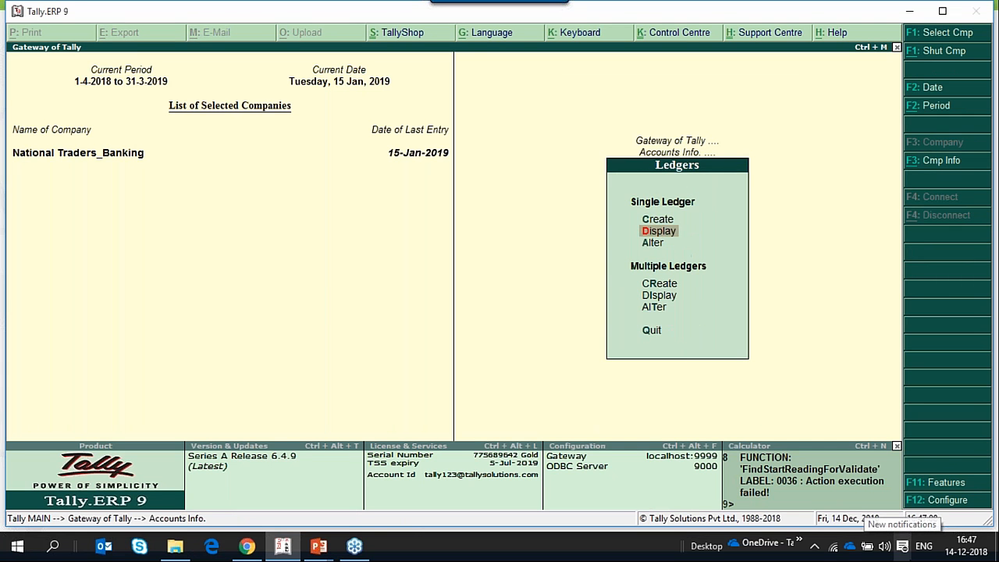
{"action": "key", "text": "Return"}
{"action": "key", "text": "Down"}
{"action": "key", "text": "Down"}
{"action": "key", "text": "End"}
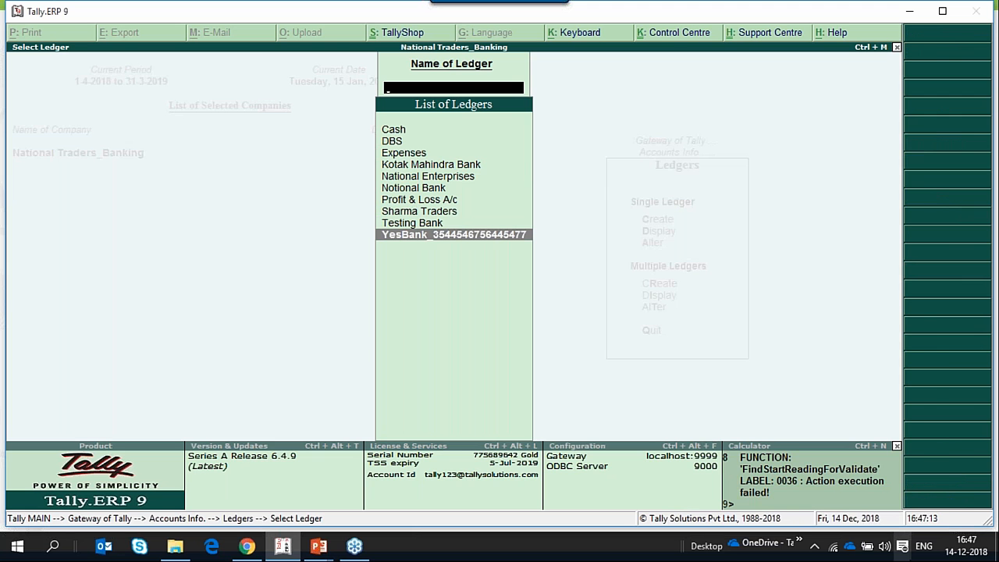
{"action": "key", "text": "Return"}
- Keep the YesBank account details and set Alter cheque printing configuration to Yes to open the cheque formats
{"action": "key", "text": "Return"}
{"action": "key", "text": "Return"}
{"action": "key", "text": "Return"}
{"action": "key", "text": "Return"}
{"action": "key", "text": "Return"}
{"action": "key", "text": "Return"}
{"action": "key", "text": "Return"}
{"action": "key", "text": "Return"}
{"action": "key", "text": "BackSpace"}
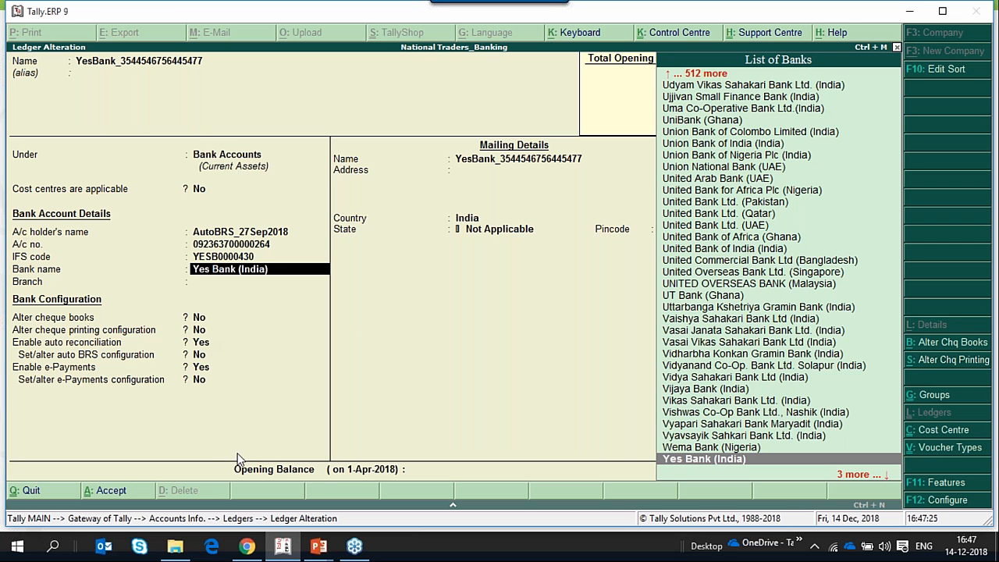
{"action": "key", "text": "Return"}
{"action": "key", "text": "Return"}
{"action": "key", "text": "Return"}
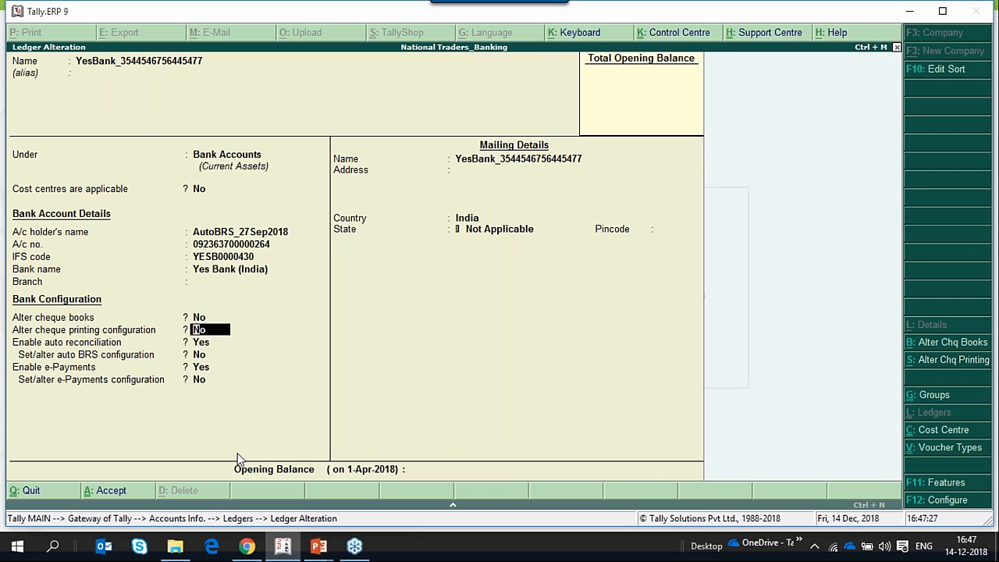
{"action": "type", "text": "y"}
{"action": "key", "text": "Return"}
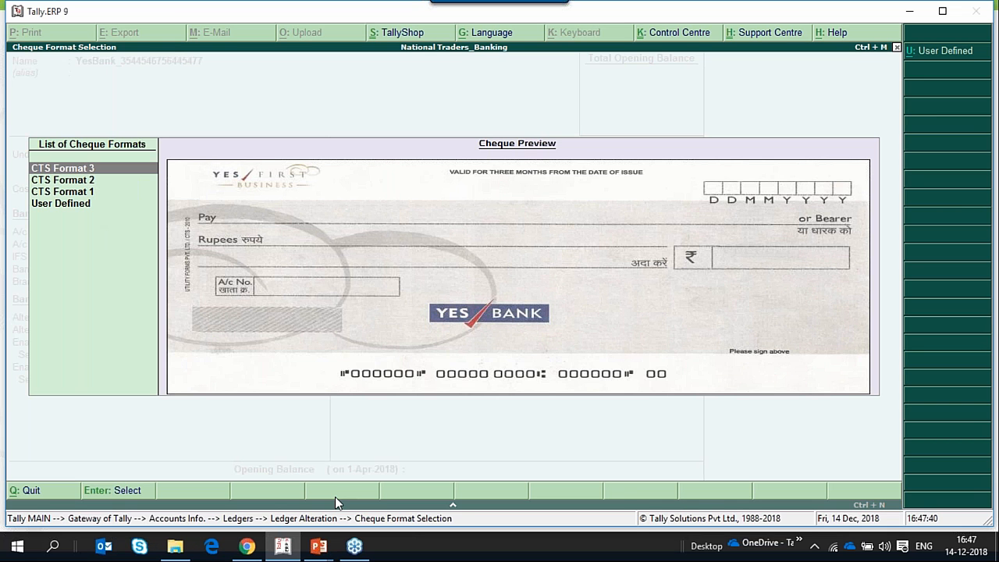
- Preview the available Yes Bank cheque formats, then select CTS Format 3 and enter its cheque dimension settings
{"action": "key", "text": "Down"}
{"action": "key", "text": "Down"}
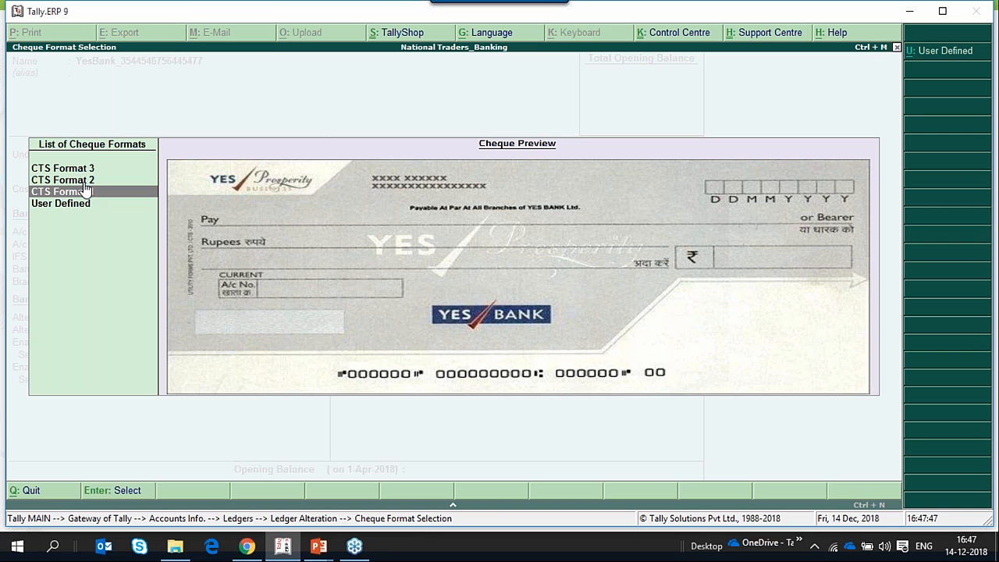
{"action": "key", "text": "Up"}
{"action": "key", "text": "Up"}
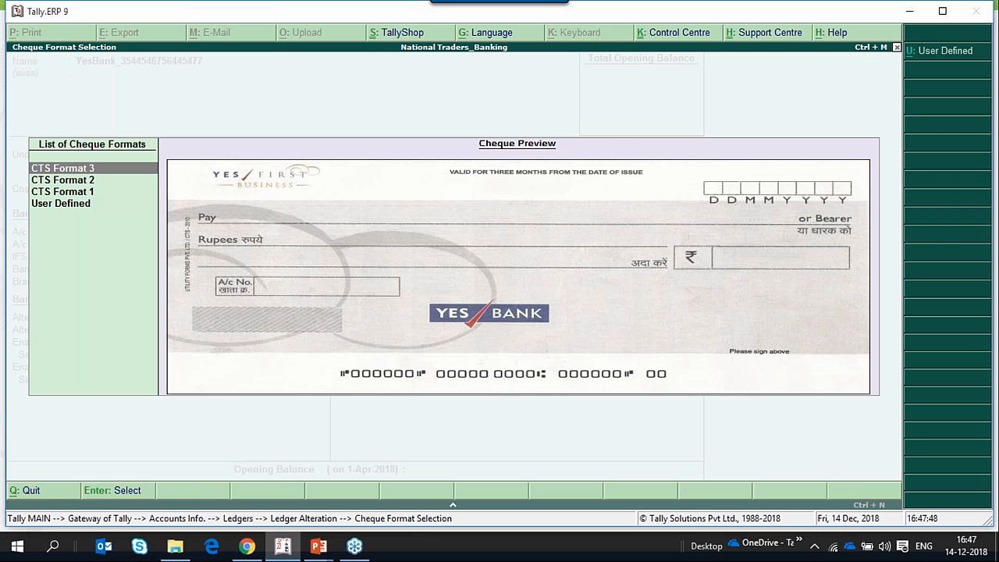
{"action": "key", "text": "Return"}
{"action": "key", "text": "Return"}
{"action": "key", "text": "Return"}
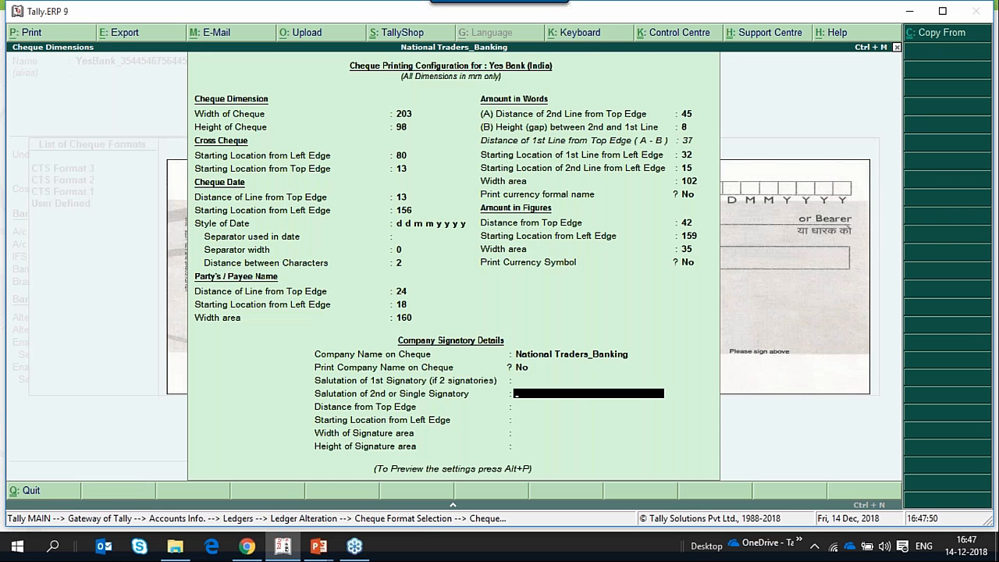
- Preview the cheque print layout at zoomed size for the CTS Format 3 settings, then close the preview
{"action": "key", "text": "alt+p"}
{"action": "key", "text": "Return"}
{"action": "key", "text": "alt+z"}
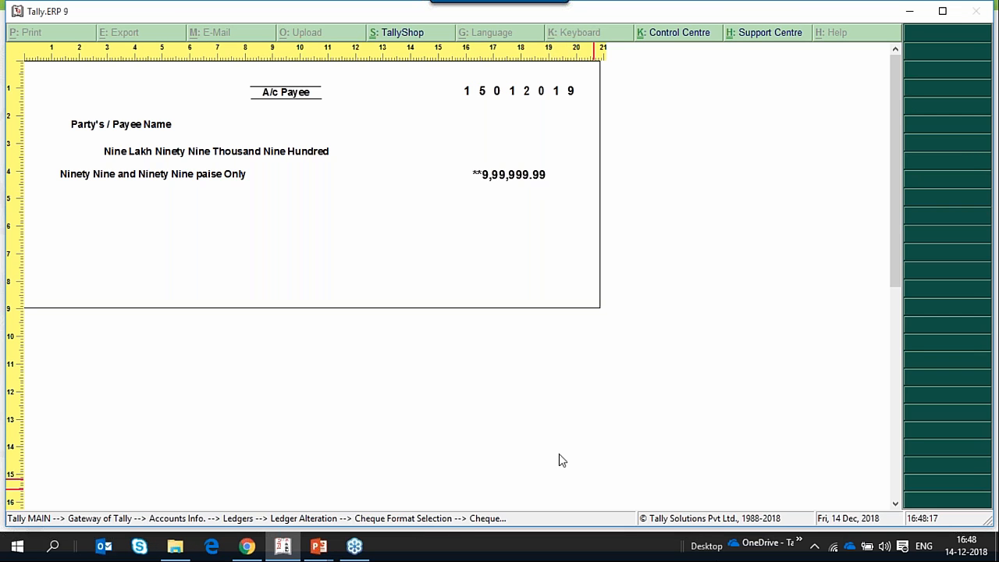
{"action": "left_click", "coordinate": [368, 403]}
{"action": "key", "text": "Escape"}
- Accept the cheque dimension settings and save the YesBank ledger
{"action": "key", "text": "Return"}
{"action": "key", "text": "Return"}
{"action": "key", "text": "Return"}
{"action": "key", "text": "Return"}
{"action": "key", "text": "Return"}
{"action": "key", "text": "Return"}
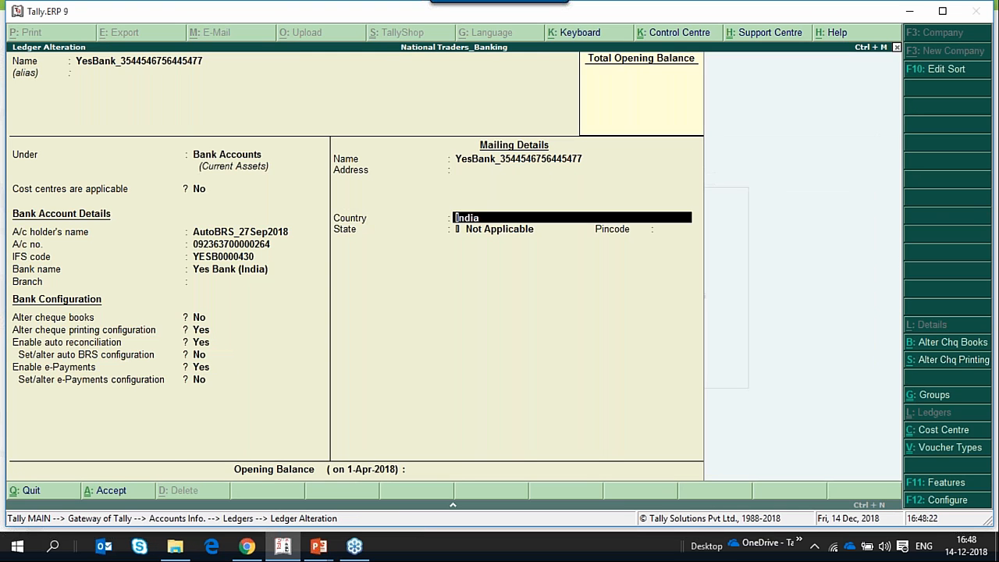
{"action": "key", "text": "Return"}
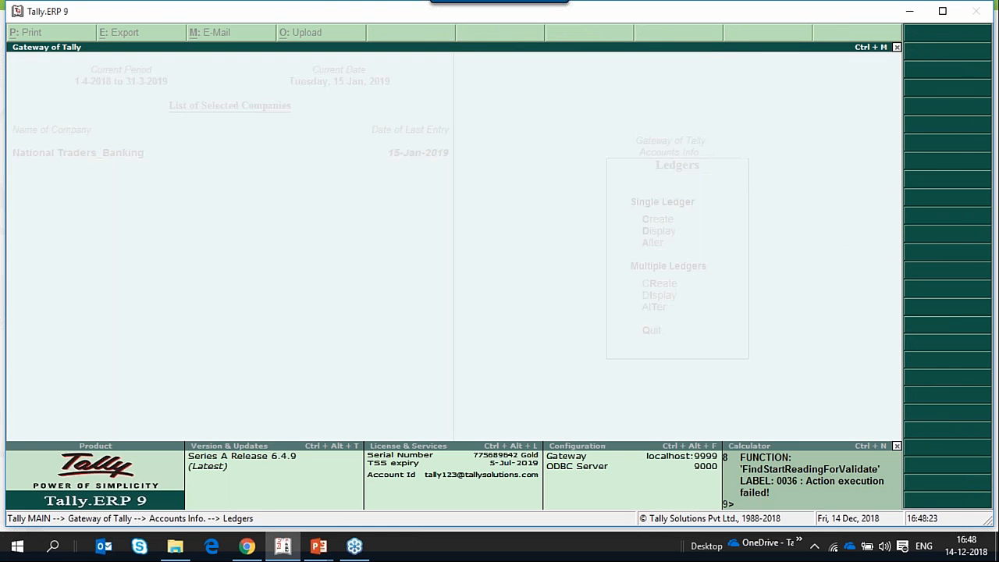
- Return to the Gateway of Tally and start a new payment voucher
{"action": "key", "text": "Escape"}
{"action": "key", "text": "Escape"}
{"action": "key", "text": "Escape"}
{"action": "key", "text": "Escape"}
{"action": "key", "text": "n"}
{"action": "key", "text": "v"}
{"action": "key", "text": "F6"}
{"action": "key", "text": "F5"}
{"action": "key", "text": "Return"}
{"action": "key", "text": "Return"}
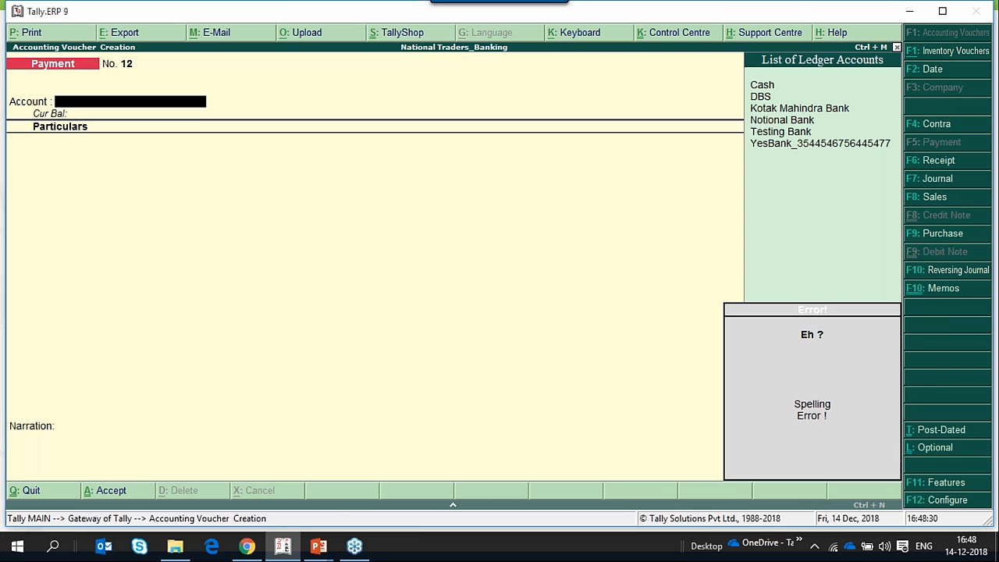
- Select the YesBank account in the payment voucher and enter National Enterprises with an amount of 12,000.00
{"action": "type", "text": "y"}
{"action": "key", "text": "Return"}
{"action": "key", "text": "Return"}
{"action": "type", "text": "2"}
{"action": "key", "text": "BackSpace"}
{"action": "type", "text": "12000"}
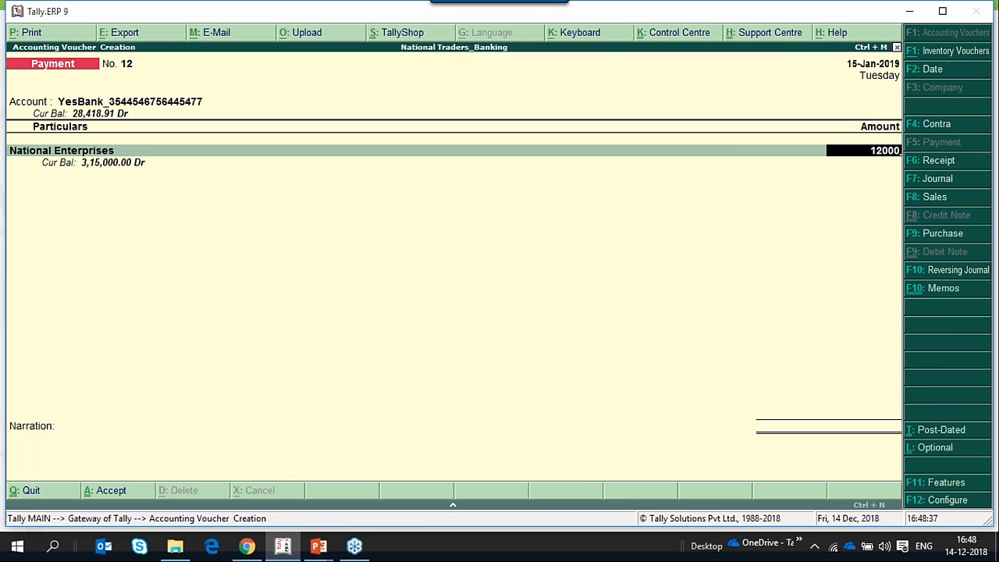
{"action": "key", "text": "Return"}
- Allocate the 12,000.00 payment to National Enterprises as New Ref 12 and proceed to the bank allocation
{"action": "key", "text": "Return"}
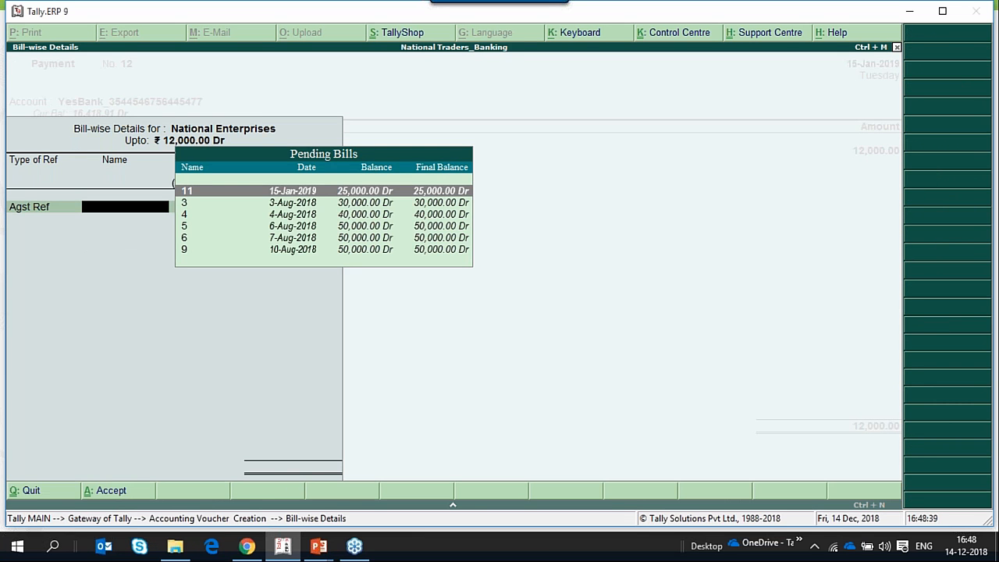
{"action": "key", "text": "Escape"}
{"action": "key", "text": "Down"}
{"action": "key", "text": "Return"}
{"action": "key", "text": "Return"}
{"action": "key", "text": "Return"}
{"action": "key", "text": "Return"}
{"action": "key", "text": "Return"}
{"action": "key", "text": "Return"}
- Choose the transaction type in the YesBank bank allocation, save the payment voucher and reopen it for alteration
{"action": "key", "text": "BackSpace"}
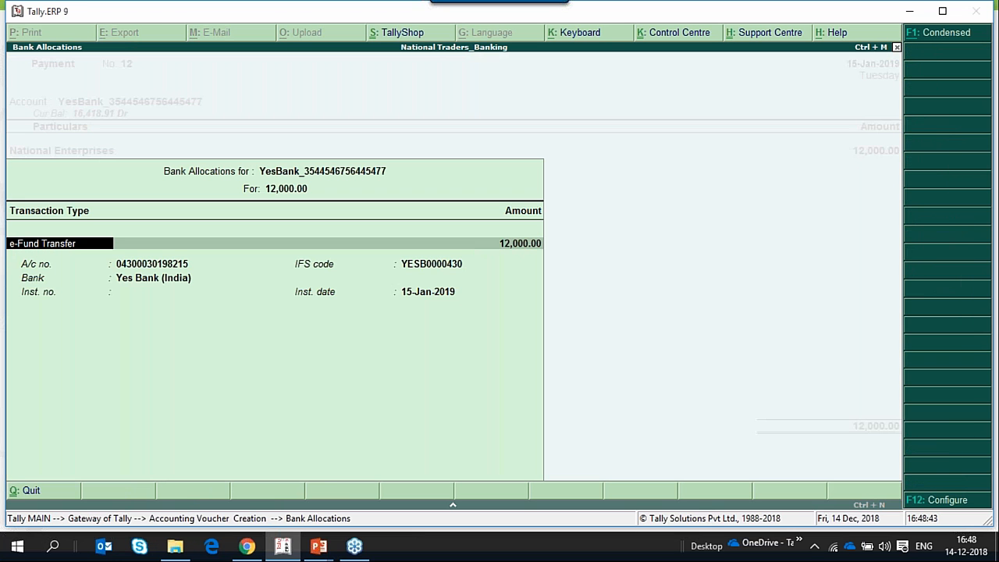
{"action": "key", "text": "space"}
{"action": "key", "text": "Return"}
{"action": "key", "text": "Return"}
{"action": "key", "text": "Return"}
{"action": "key", "text": "Return"}
{"action": "key", "text": "Return"}
{"action": "key", "text": "Return"}
{"action": "key", "text": "Return"}
{"action": "key", "text": "Page_Up"}
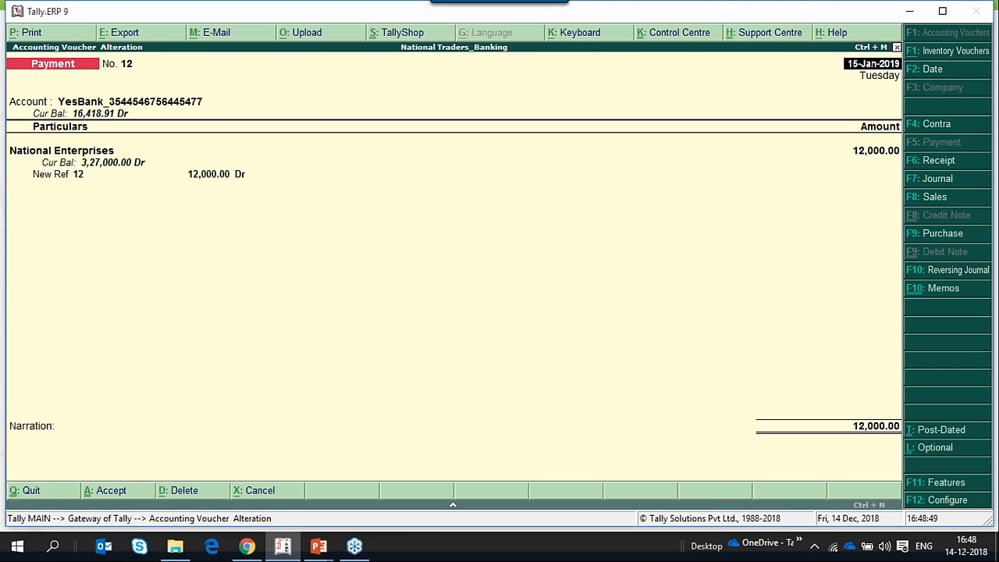
- Enable Print cheque after saving voucher in the payment voucher configuration and save the settings
{"action": "key", "text": "F12"}
{"action": "key", "text": "Down"}
{"action": "key", "text": "Down"}
{"action": "key", "text": "Down"}
{"action": "key", "text": "Down"}
{"action": "key", "text": "Down"}
{"action": "key", "text": "Down"}
{"action": "key", "text": "Down"}
{"action": "key", "text": "Down"}
{"action": "key", "text": "Down"}
{"action": "key", "text": "Down"}
{"action": "key", "text": "Down"}
{"action": "key", "text": "Down"}
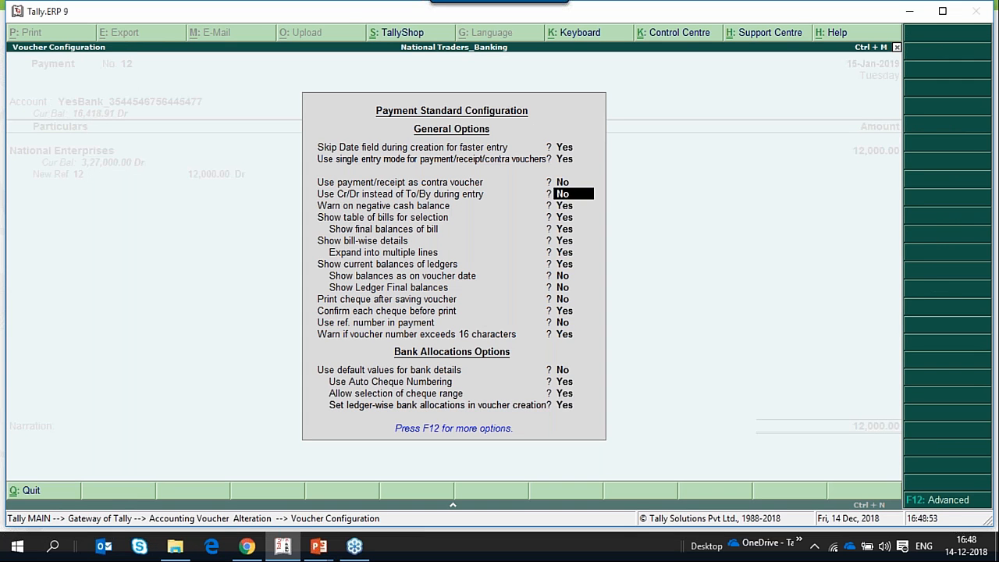
{"action": "type", "text": "y"}
{"action": "key", "text": "Return"}
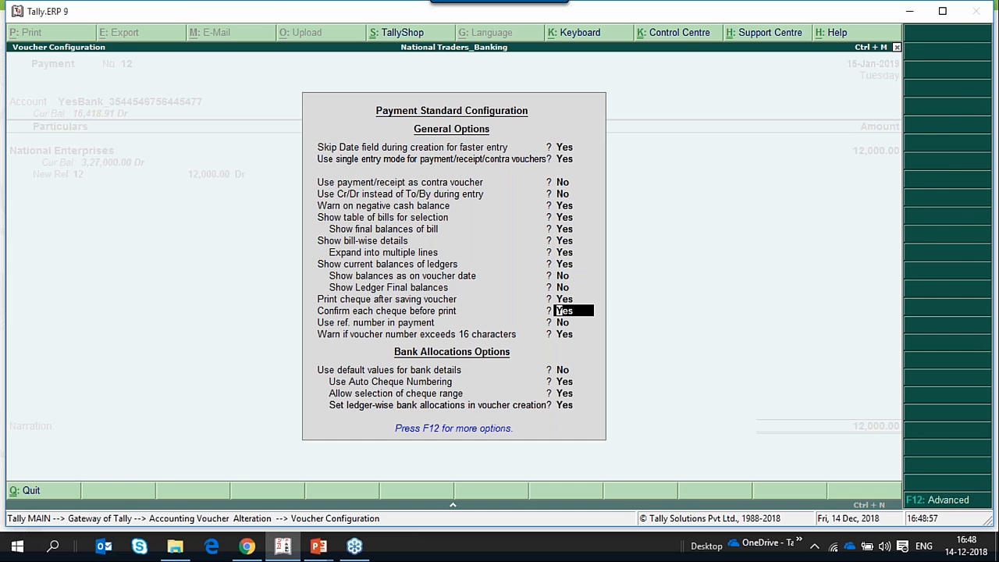
{"action": "key", "text": "ctrl+a"}
{"action": "key", "text": "ctrl+a"}
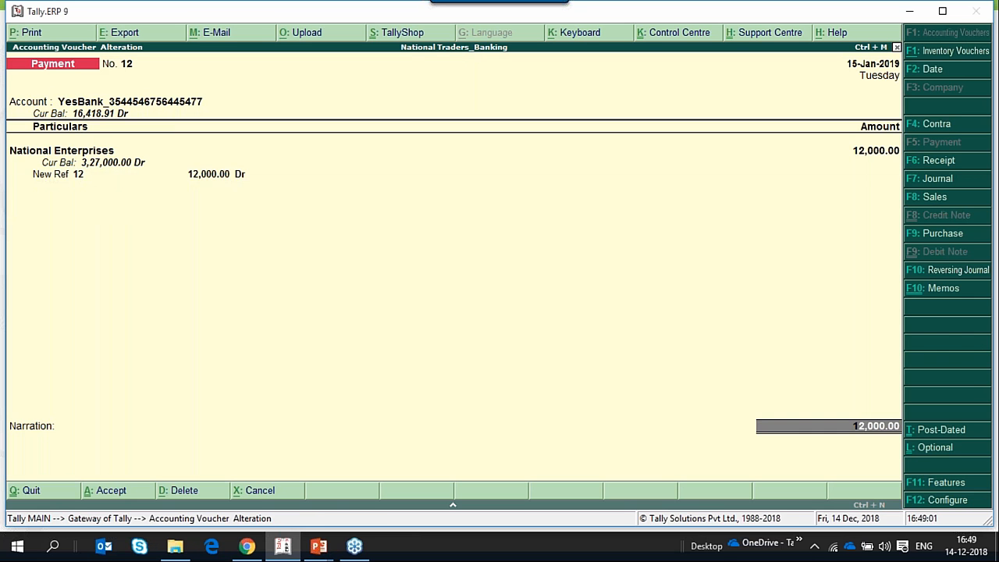
- Save the 12,000.00 National Enterprises payment voucher and view an enlarged print preview of its cheque
{"action": "key", "text": "Return"}
{"action": "key", "text": "Return"}
{"action": "key", "text": "Return"}
{"action": "key", "text": "Return"}
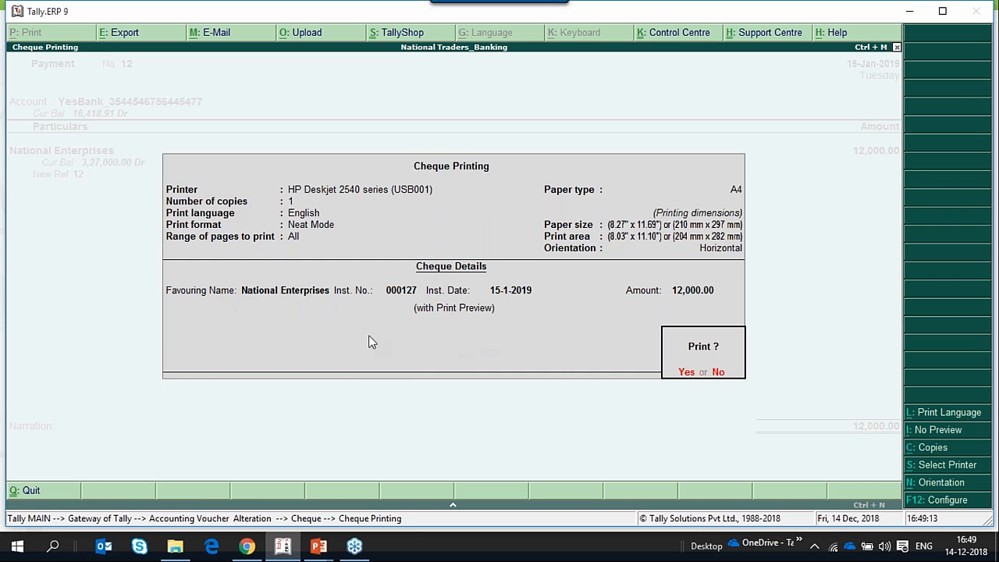
{"action": "key", "text": "Return"}
{"action": "key", "text": "alt+z"}
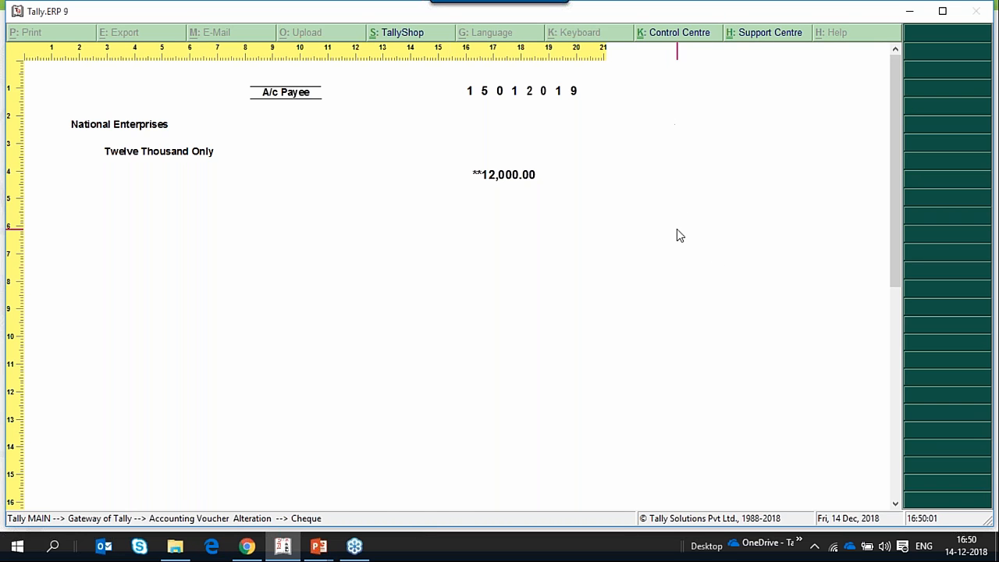
{"action": "key", "text": "Escape"}
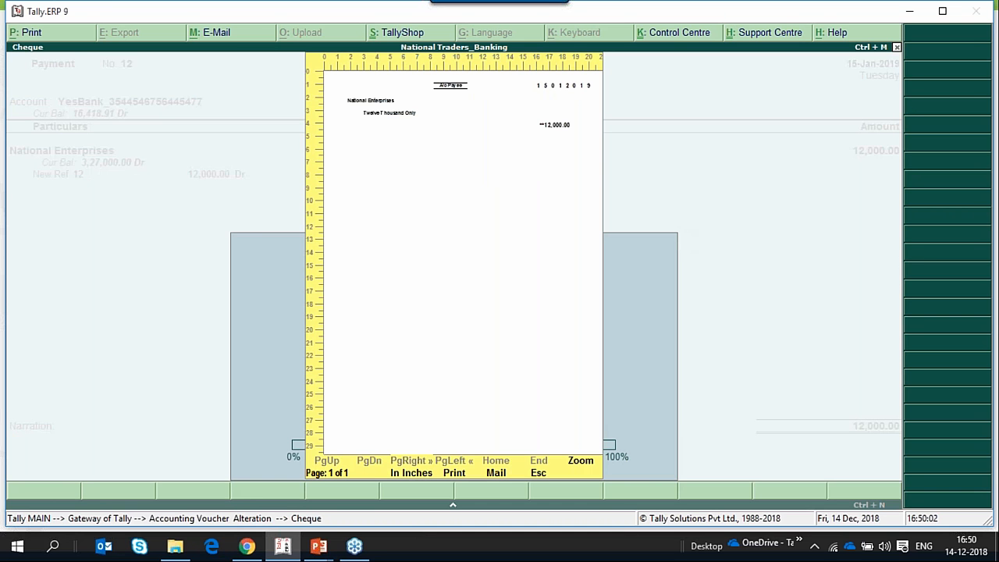
{"action": "key", "text": "Escape"}
- Reopen the voucher's cheque printing with orientation Vertical - Centre, printed from Front, and preview the cheque
{"action": "key", "text": "Page_Up"}
{"action": "key", "text": "ctrl+a"}
{"action": "left_click", "coordinate": [941, 481]}
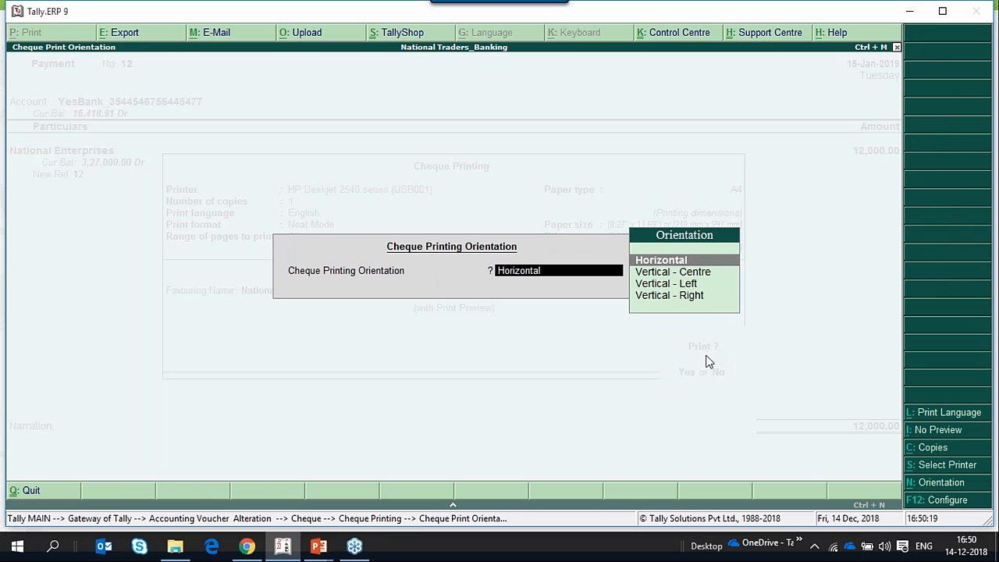
{"action": "key", "text": "Down"}
{"action": "key", "text": "Return"}
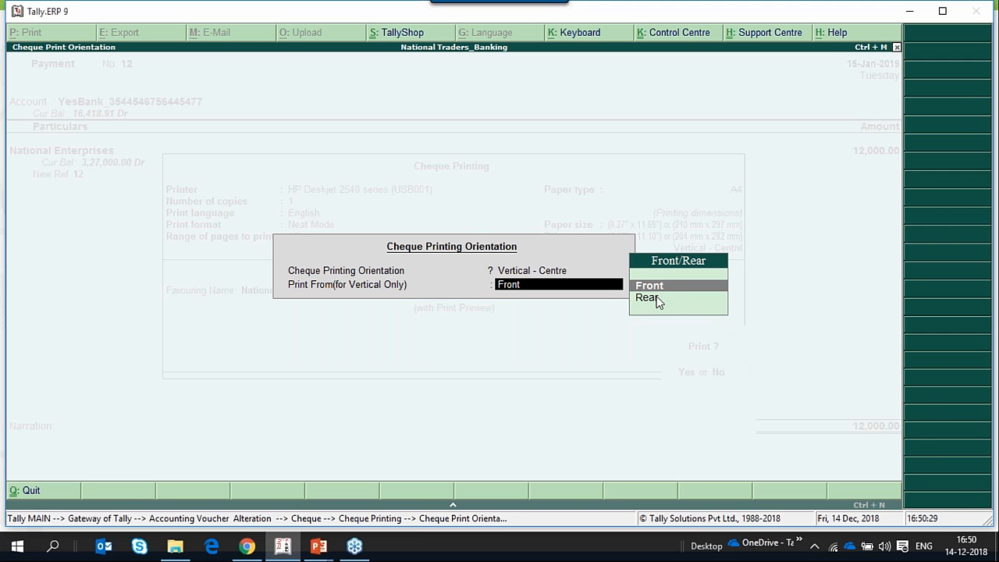
{"action": "key", "text": "Return"}
{"action": "key", "text": "Return"}
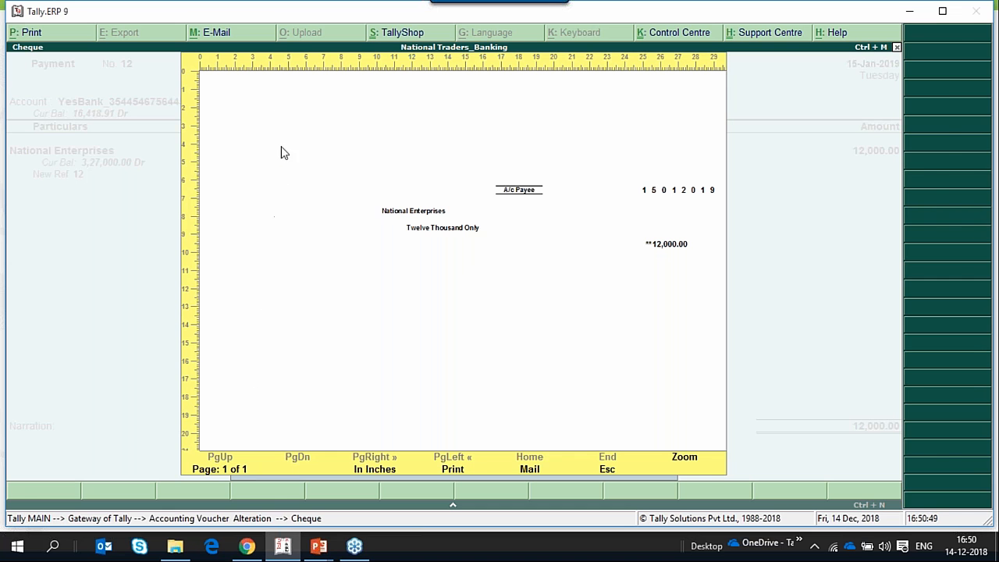
{"action": "key", "text": "Escape"}
- Set the cheque printing orientation to Vertical - Left, printed from Rear, and preview the 12,000.00 cheque
{"action": "key", "text": "alt+p"}
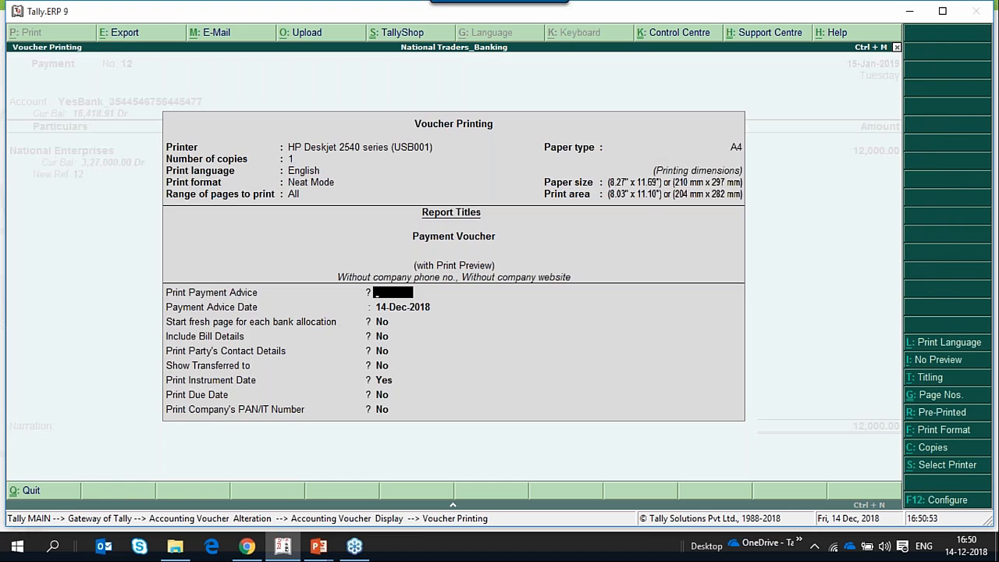
{"action": "key", "text": "Escape"}
{"action": "key", "text": "ctrl+a"}
{"action": "left_click", "coordinate": [941, 479]}
{"action": "key", "text": "Return"}
{"action": "key", "text": "Down"}
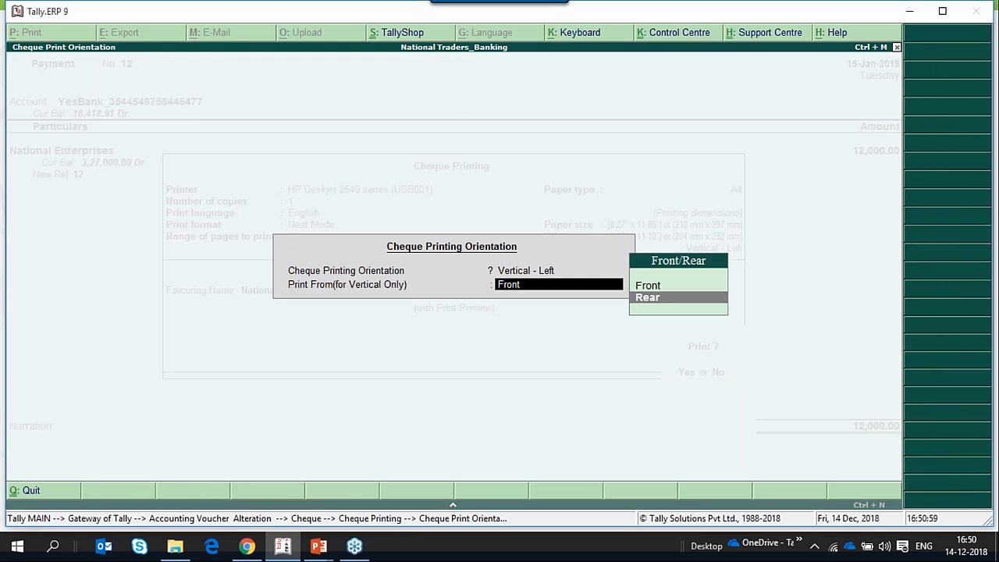
{"action": "key", "text": "Return"}
{"action": "key", "text": "Return"}
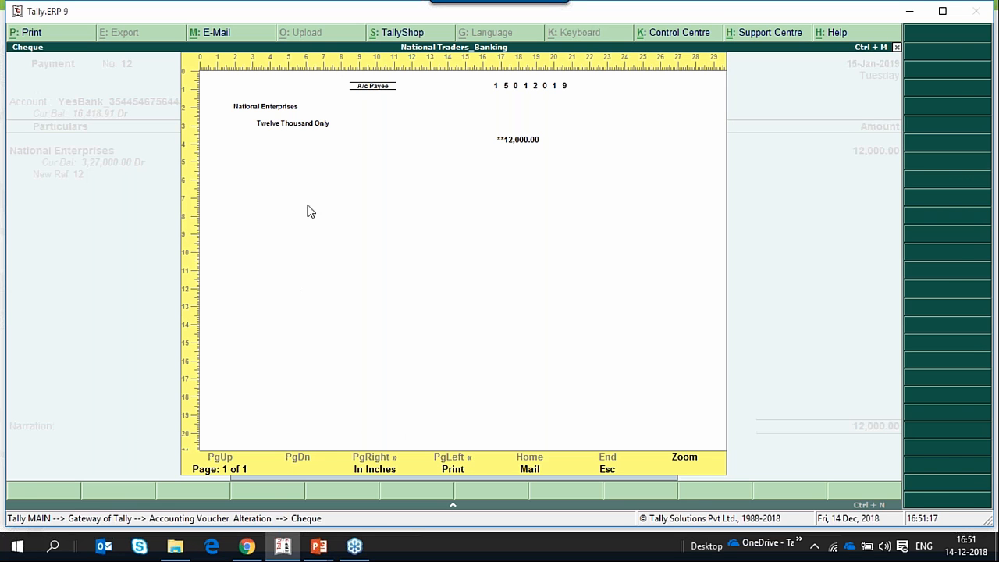
{"action": "key", "text": "Escape"}
- Return to the Gateway of Tally without quitting the program and open the Banking utilities
{"action": "key", "text": "Escape"}
{"action": "key", "text": "y"}
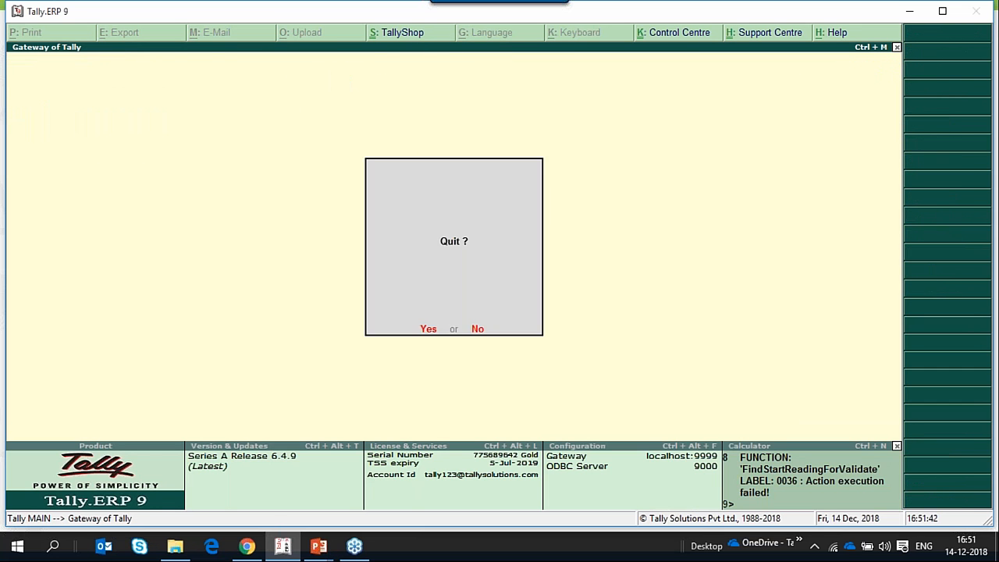
{"action": "key", "text": "Up"}
{"action": "key", "text": "Up"}
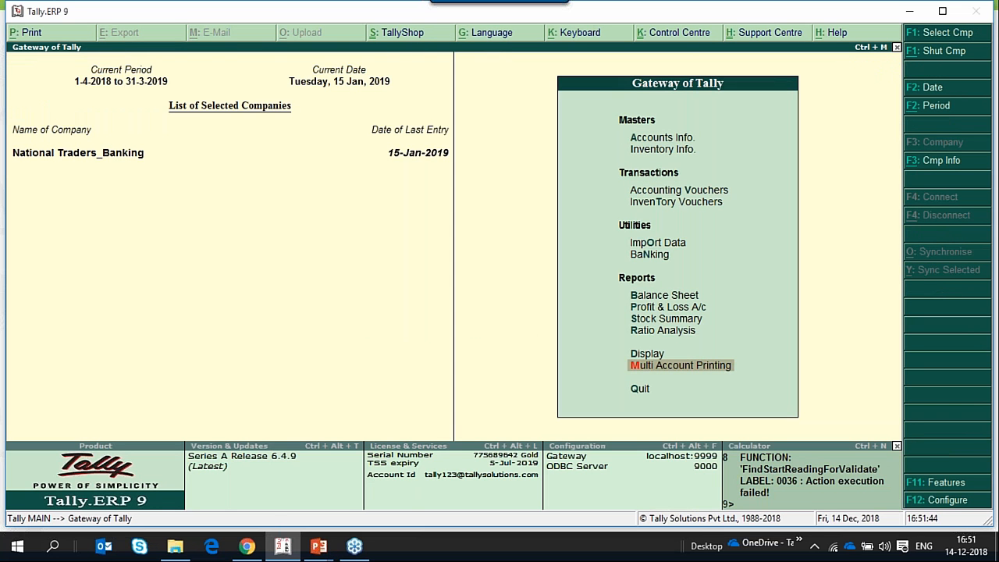
{"action": "key", "text": "Up"}
{"action": "key", "text": "Up"}
{"action": "key", "text": "Up"}
{"action": "key", "text": "Up"}
{"action": "key", "text": "Up"}
{"action": "key", "text": "Up"}
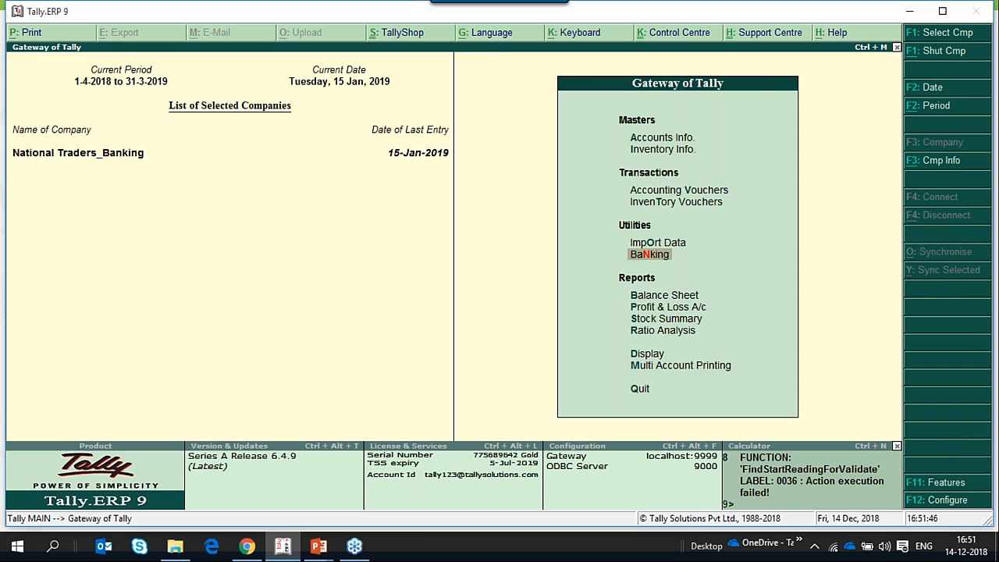
{"action": "key", "text": "Return"}
- Open the pending cheque printing list for the YesBank account
{"action": "key", "text": "Down"}
{"action": "key", "text": "Down"}
{"action": "key", "text": "Up"}
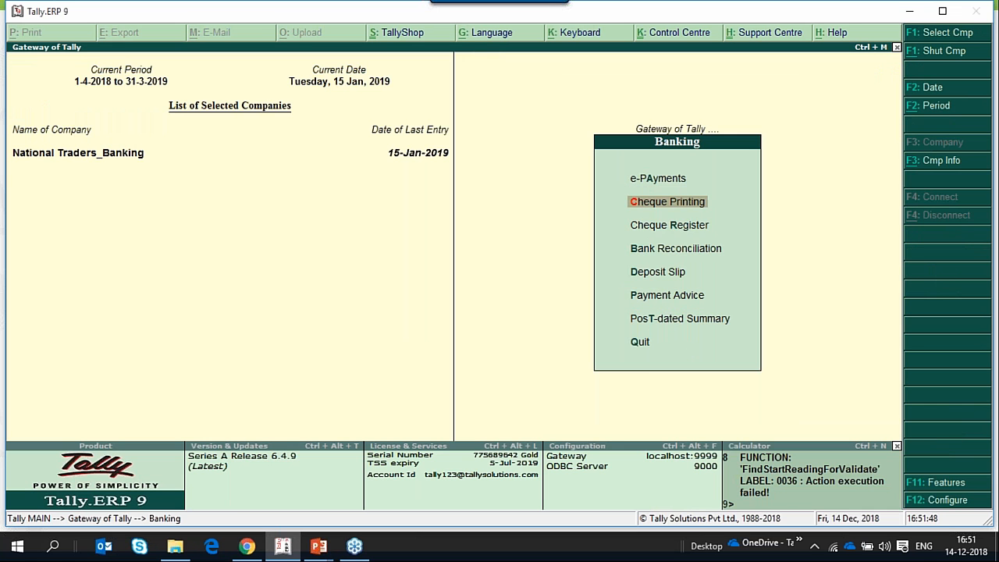
{"action": "key", "text": "Return"}
{"action": "key", "text": "Down"}
{"action": "key", "text": "Down"}
{"action": "key", "text": "Down"}
{"action": "key", "text": "Down"}
{"action": "key", "text": "Down"}
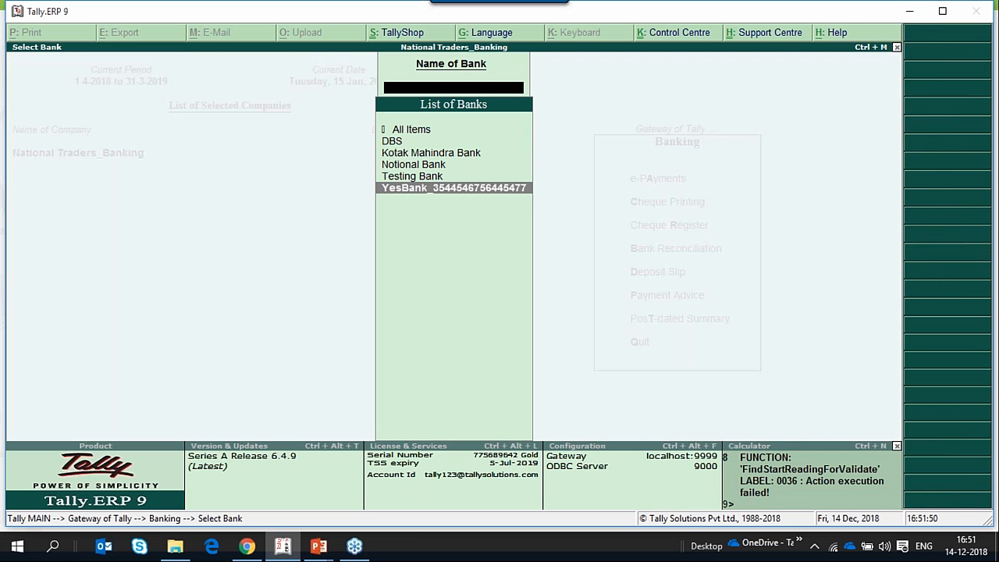
{"action": "key", "text": "Return"}
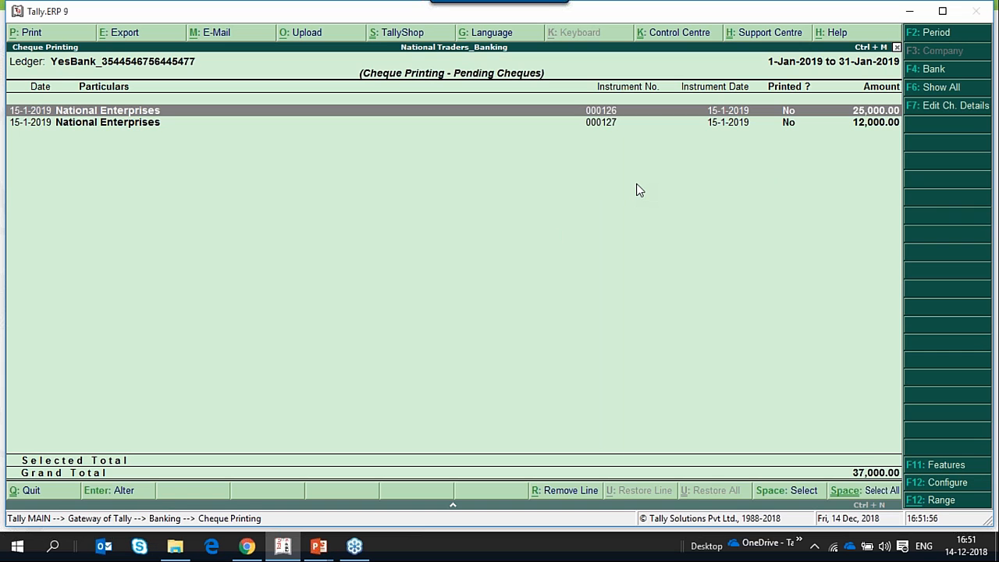
- Select all pending YesBank cheques, start printing with Print Cheque set to Yes and preview the 25,000.00 cheque
{"action": "key", "text": "ctrl+space"}
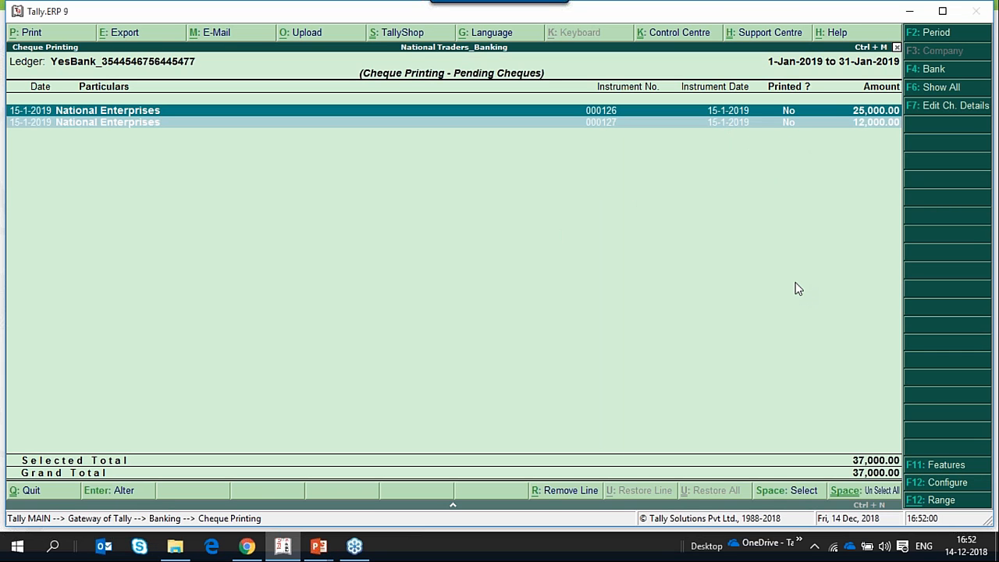
{"action": "key", "text": "alt+p"}
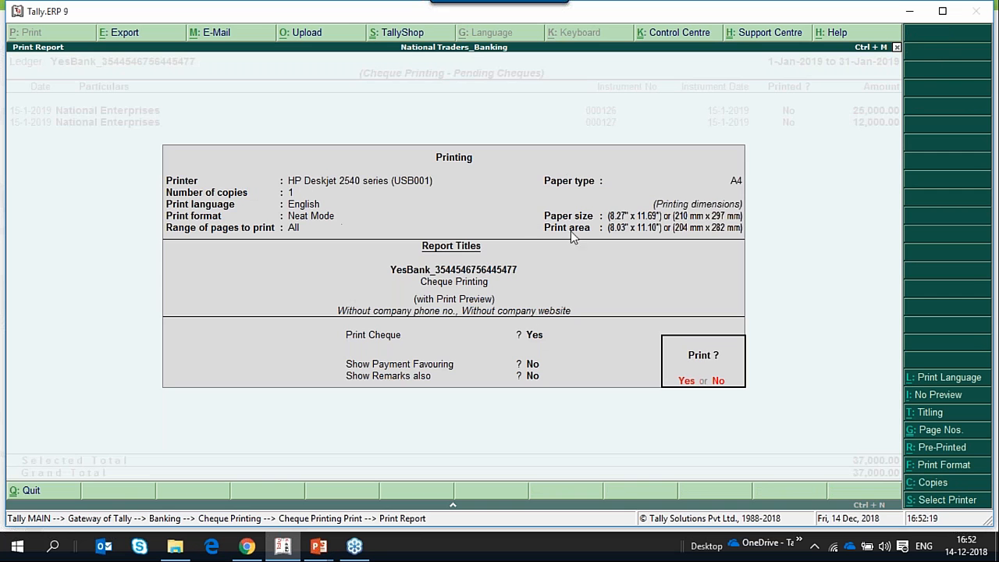
{"action": "left_click", "coordinate": [523, 343]}
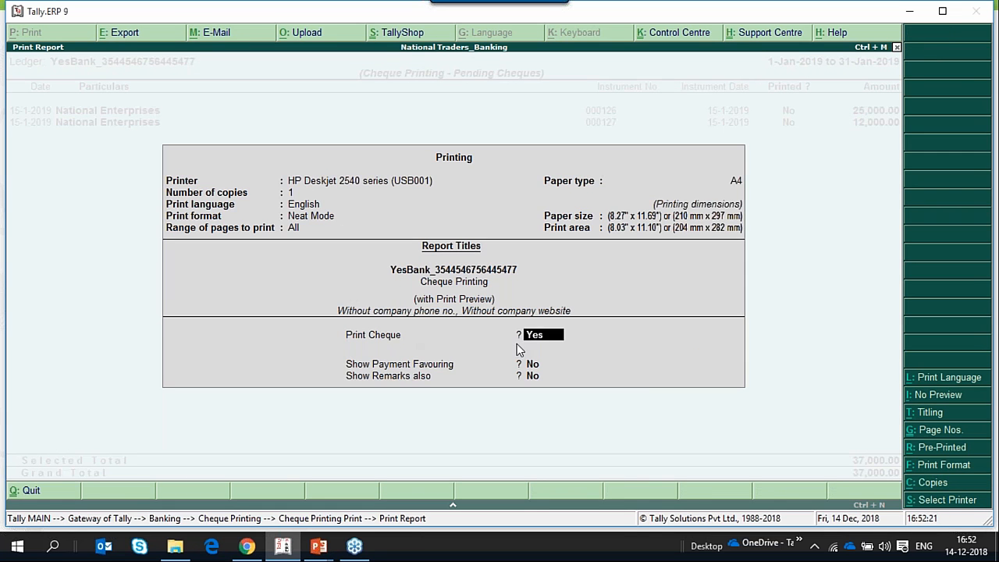
{"action": "key", "text": "Return"}
{"action": "key", "text": "Return"}
{"action": "key", "text": "Return"}
{"action": "key", "text": "Return"}
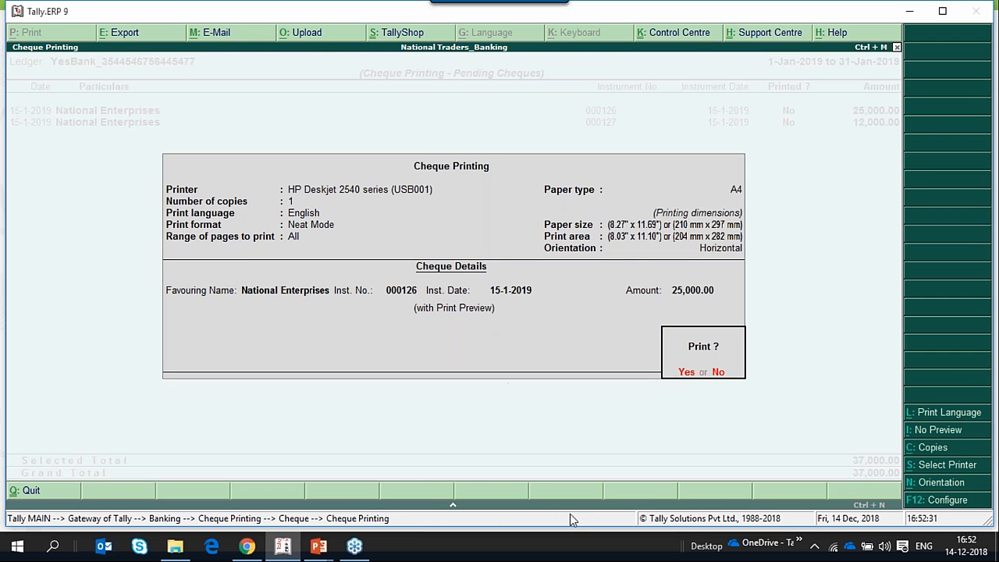
{"action": "key", "text": "Return"}
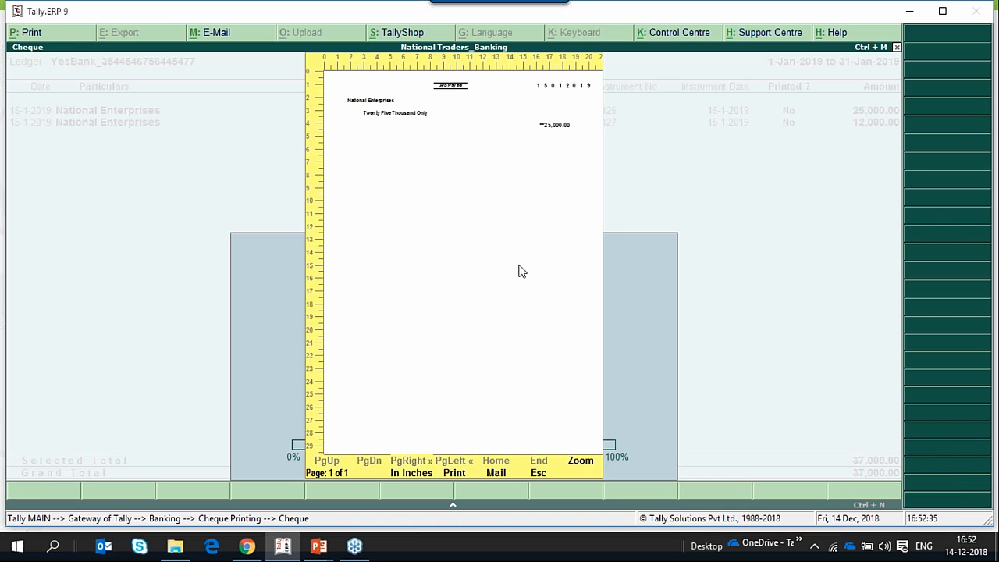
{"action": "key", "text": "Escape"}
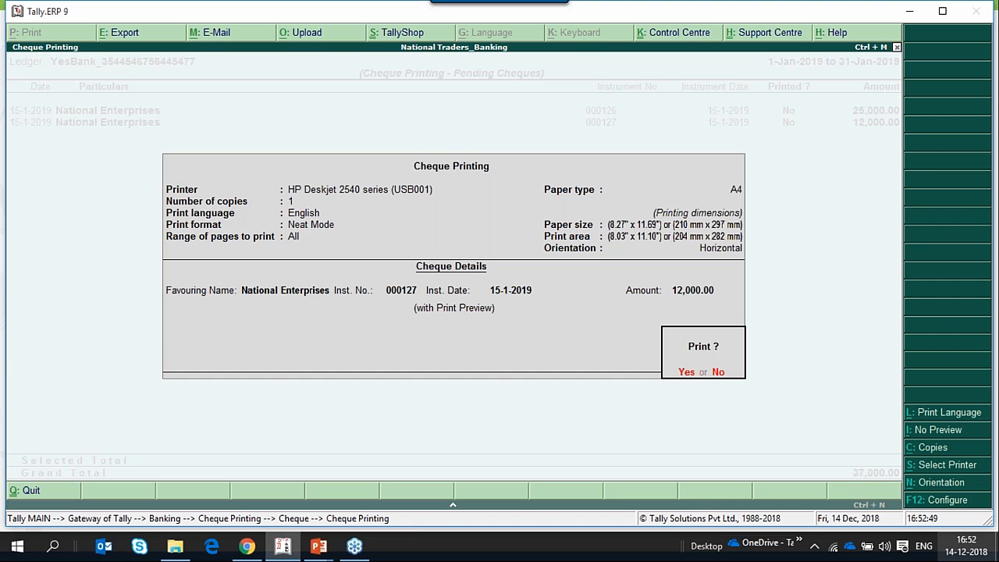
- Respond to the 12,000.00 cheque's print confirmation, leave cheque printing and return to the Gateway of Tally
{"action": "left_click", "coordinate": [678, 378]}
{"action": "key", "text": "Escape"}
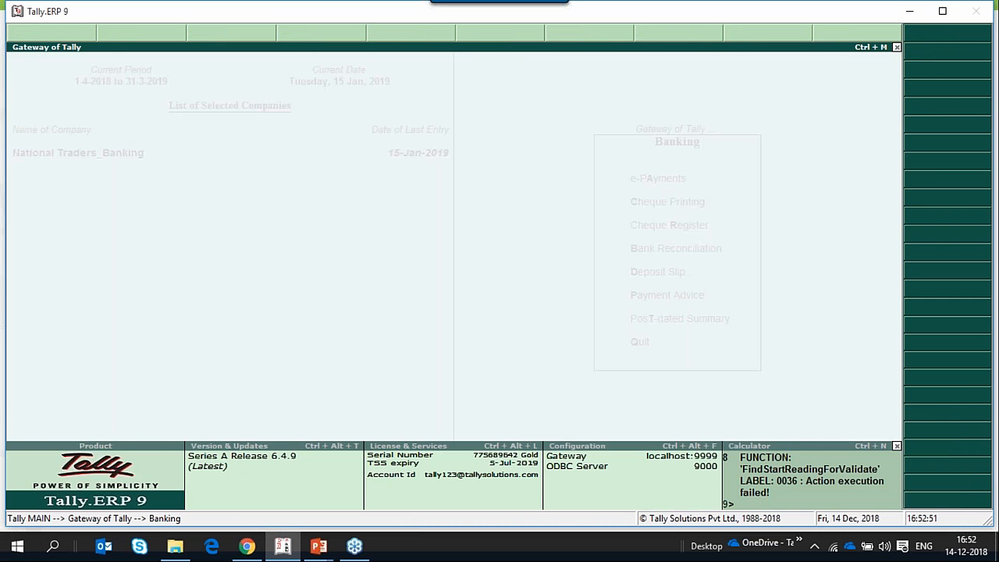
{"action": "key", "text": "Escape"}
{"action": "key", "text": "Escape"}
{"action": "key", "text": "Home"}
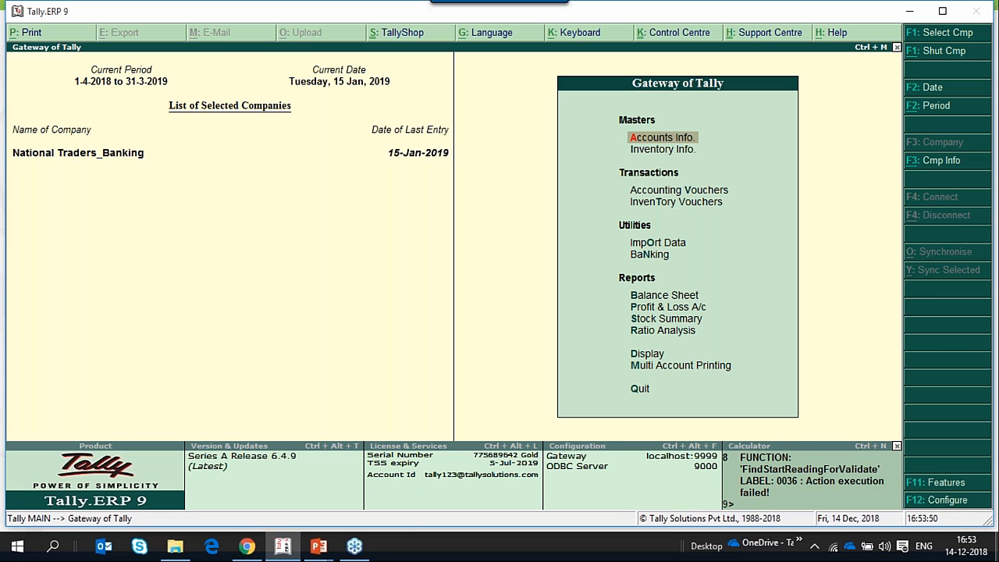
- Open the DBS bank ledger for alteration from the single-ledger options
{"action": "key", "text": "Down"}
{"action": "key", "text": "Up"}
{"action": "key", "text": "Return"}
{"action": "key", "text": "Down"}
{"action": "key", "text": "Return"}
{"action": "key", "text": "Down"}
{"action": "key", "text": "Down"}
{"action": "key", "text": "Return"}
{"action": "key", "text": "Return"}
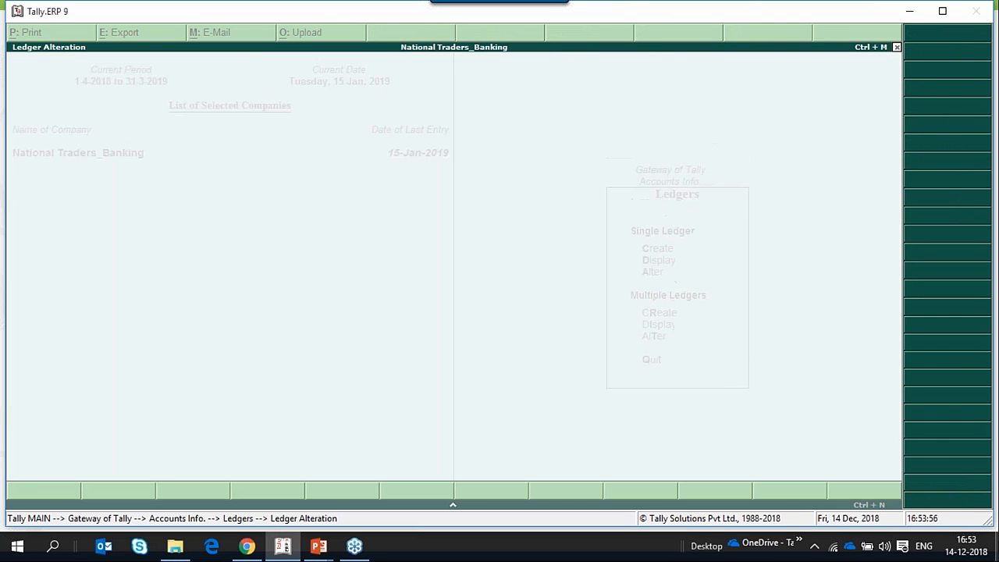
{"action": "key", "text": "Return"}
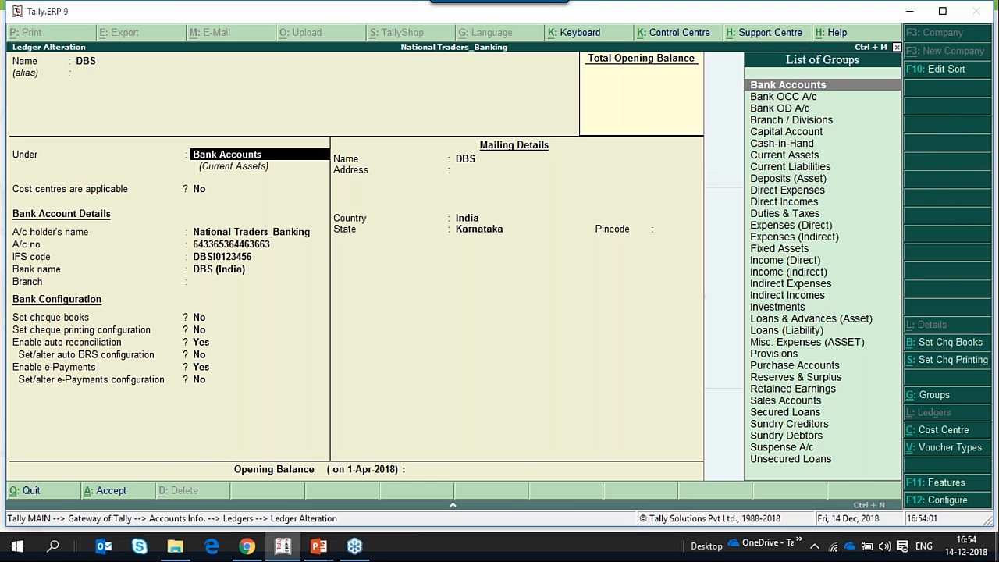
- Set Set/alter e-Payments configuration to Yes in the DBS ledger and open its payment instructions location
{"action": "key", "text": "Return"}
{"action": "key", "text": "Up"}
{"action": "key", "text": "Up"}
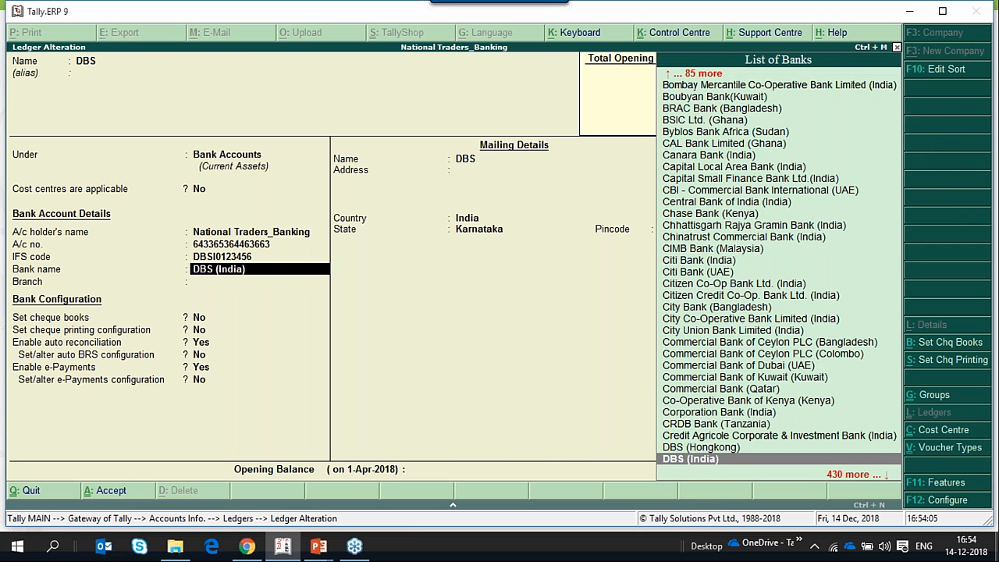
{"action": "key", "text": "Return"}
{"action": "key", "text": "Return"}
{"action": "key", "text": "Return"}
{"action": "key", "text": "Return"}
{"action": "key", "text": "Return"}
{"action": "key", "text": "Return"}
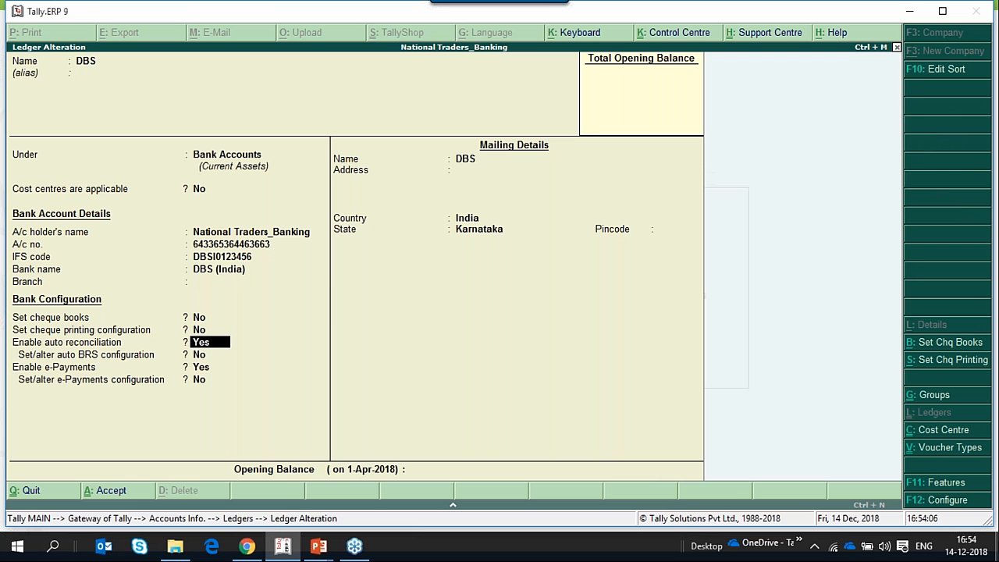
{"action": "key", "text": "Return"}
{"action": "type", "text": "y"}
{"action": "key", "text": "Return"}
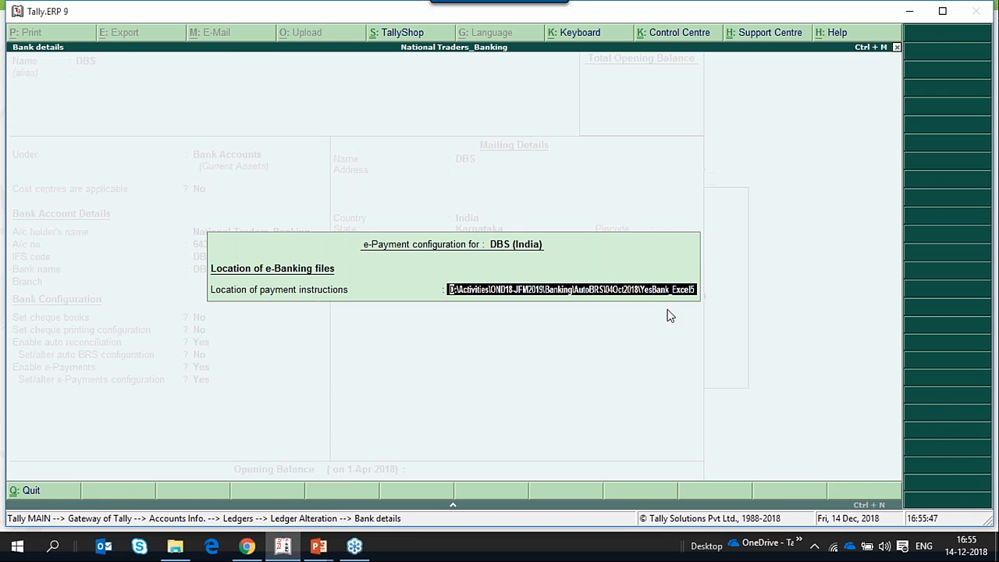
- Accept the DBS e-payment configuration, save the ledger and return to the Gateway of Tally
{"action": "key", "text": "Return"}
{"action": "key", "text": "Return"}
{"action": "key", "text": "Return"}
{"action": "key", "text": "Return"}
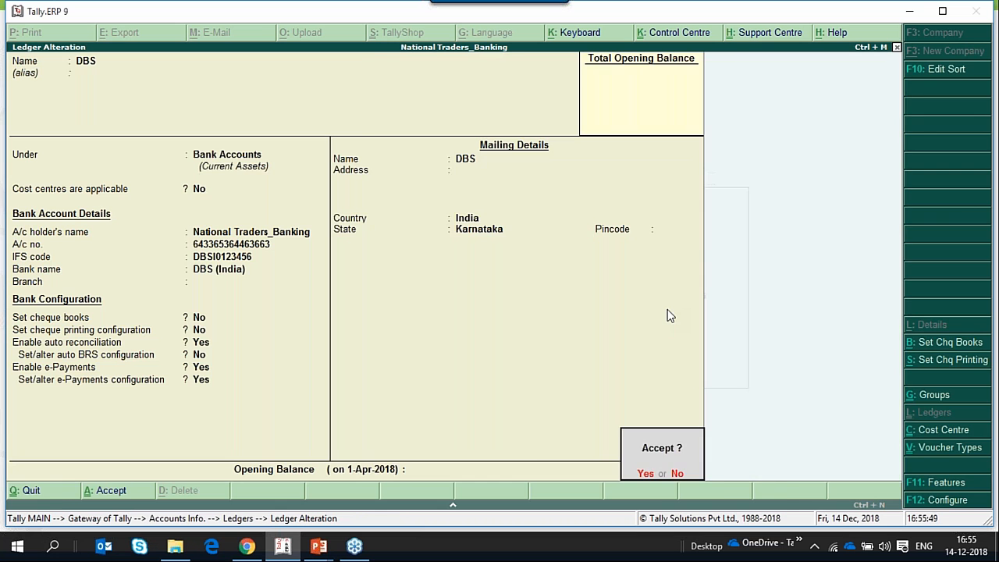
{"action": "key", "text": "Return"}
{"action": "key", "text": "Escape"}
{"action": "key", "text": "Escape"}
{"action": "key", "text": "Escape"}
{"action": "key", "text": "Escape"}
{"action": "key", "text": "Escape"}
{"action": "key", "text": "Escape"}
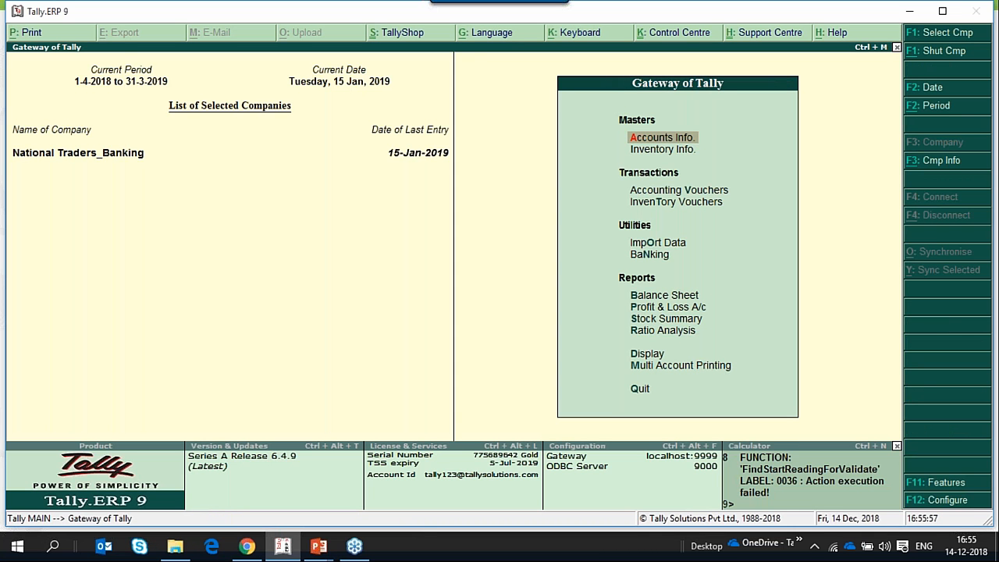
- Open the National Enterprises ledger for alteration from the single-ledger options
{"action": "key", "text": "Down"}
{"action": "key", "text": "Up"}
{"action": "key", "text": "Return"}
{"action": "key", "text": "Down"}
{"action": "key", "text": "Down"}
{"action": "key", "text": "Up"}
{"action": "key", "text": "Up"}
{"action": "key", "text": "Return"}
{"action": "key", "text": "Down"}
{"action": "key", "text": "Down"}
{"action": "key", "text": "Return"}
{"action": "key", "text": "Down"}
{"action": "key", "text": "Down"}
{"action": "key", "text": "Down"}
{"action": "key", "text": "Down"}
{"action": "key", "text": "Down"}
{"action": "key", "text": "Down"}
{"action": "key", "text": "Up"}
{"action": "key", "text": "Up"}
{"action": "key", "text": "Up"}
{"action": "key", "text": "Down"}
{"action": "key", "text": "Return"}
- Set Provide bank details to Yes in the National Enterprises ledger and open its bank details
{"action": "key", "text": "Return"}
{"action": "key", "text": "Return"}
{"action": "key", "text": "Return"}
{"action": "key", "text": "Return"}
{"action": "key", "text": "Return"}
{"action": "key", "text": "Return"}
{"action": "key", "text": "Return"}
{"action": "key", "text": "Return"}
{"action": "key", "text": "Return"}
{"action": "key", "text": "Return"}
{"action": "key", "text": "Return"}
{"action": "key", "text": "Return"}
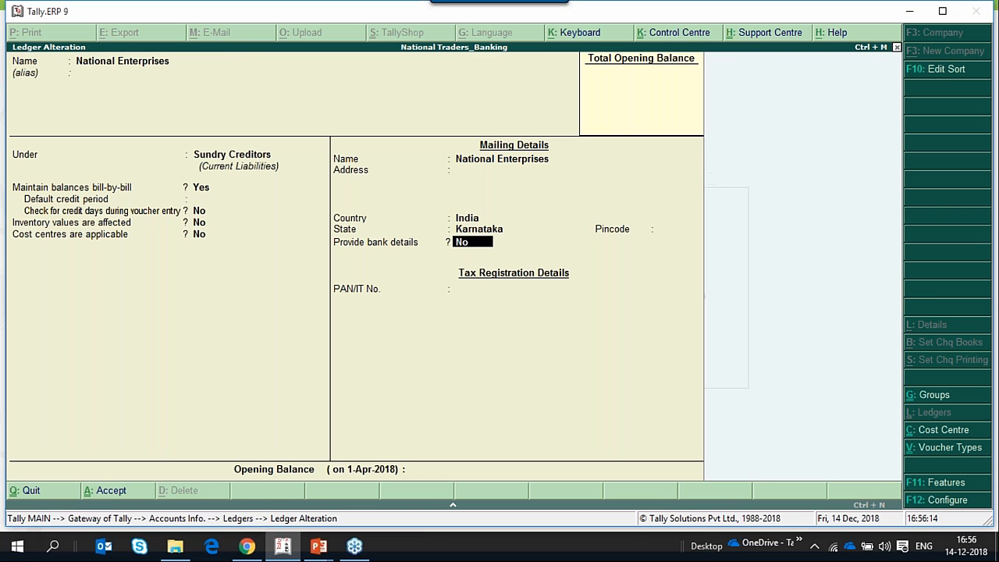
{"action": "type", "text": "y"}
{"action": "key", "text": "Return"}
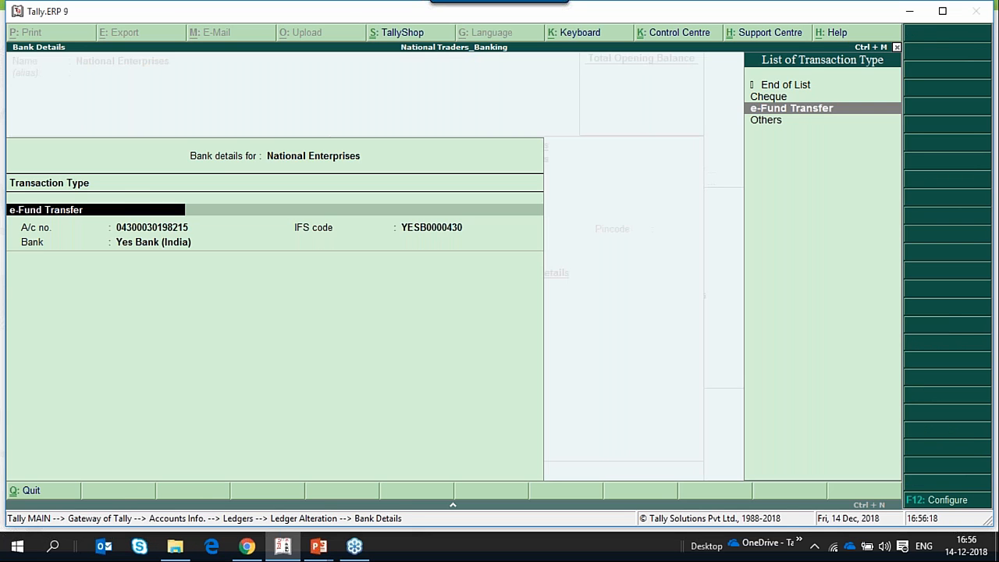
- Accept the e-Fund Transfer bank details for National Enterprises and save the ledger
{"action": "key", "text": "Return"}
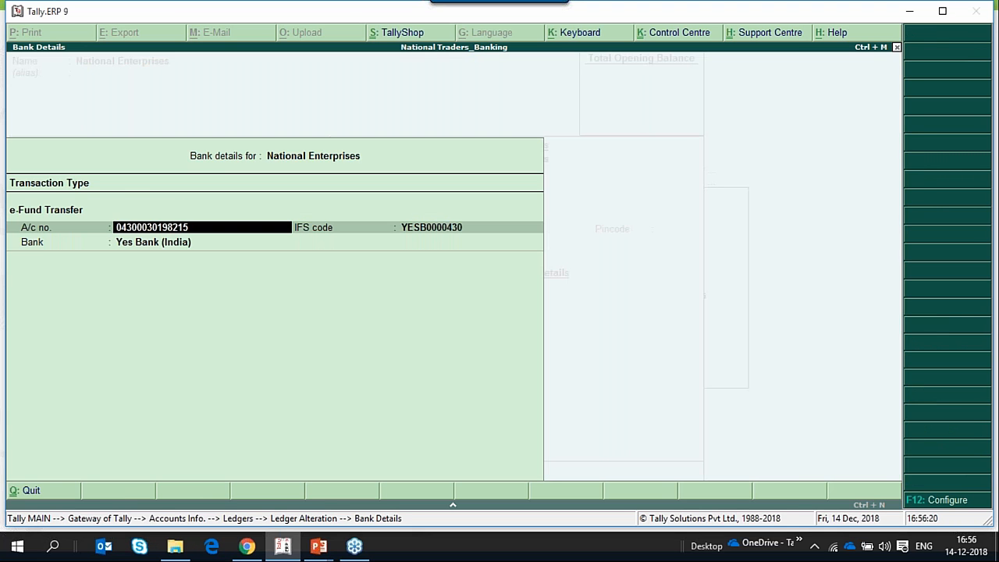
{"action": "key", "text": "Return"}
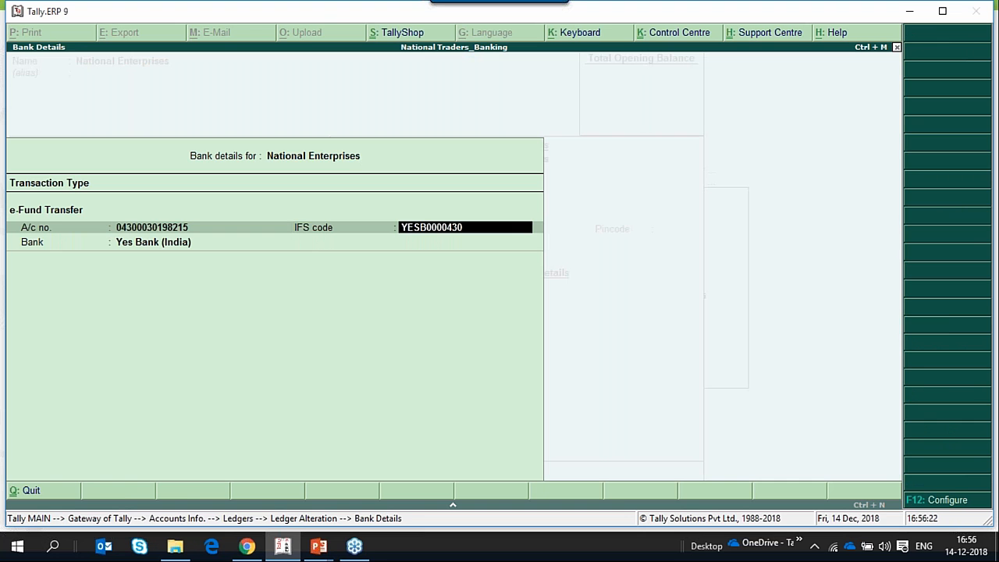
{"action": "key", "text": "Return"}
{"action": "key", "text": "Return"}
{"action": "key", "text": "Return"}
{"action": "key", "text": "Return"}
- Alter the Sharma Traders ledger with its bank details provided, save it, and return to the Gateway of Tally
{"action": "key", "text": "Down"}
{"action": "key", "text": "Down"}
{"action": "key", "text": "Return"}
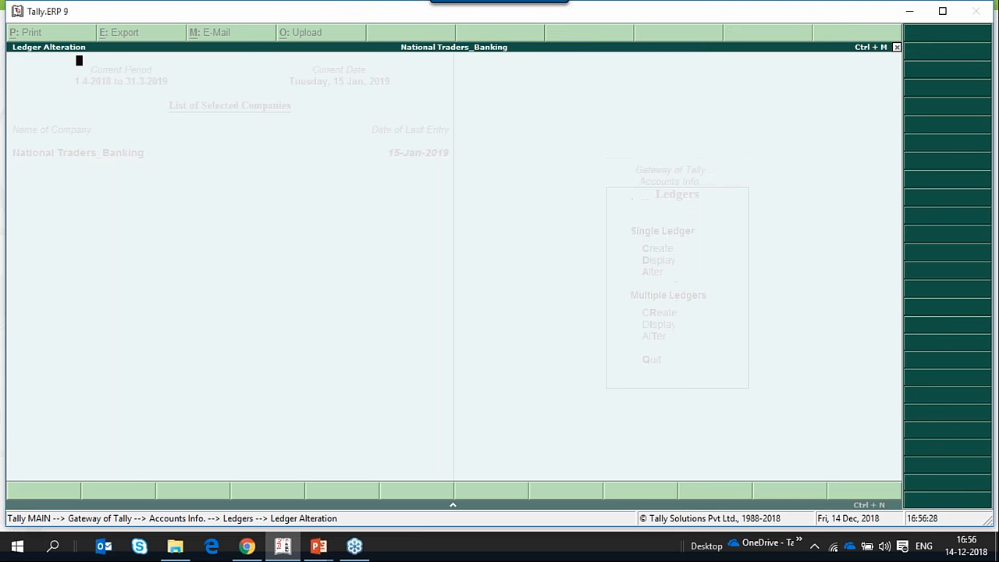
{"action": "key", "text": "Return"}
{"action": "key", "text": "Return"}
{"action": "key", "text": "Return"}
{"action": "key", "text": "Return"}
{"action": "key", "text": "Return"}
{"action": "key", "text": "Return"}
{"action": "key", "text": "Return"}
{"action": "key", "text": "Return"}
{"action": "key", "text": "Return"}
{"action": "key", "text": "Return"}
{"action": "key", "text": "Return"}
{"action": "key", "text": "Return"}
{"action": "key", "text": "Return"}
{"action": "type", "text": "y"}
{"action": "key", "text": "Return"}
{"action": "key", "text": "Return"}
{"action": "key", "text": "Return"}
{"action": "key", "text": "Return"}
{"action": "key", "text": "Return"}
{"action": "type", "text": "y"}
{"action": "key", "text": "Return"}
{"action": "key", "text": "Return"}
{"action": "key", "text": "Return"}
{"action": "key", "text": "Return"}
{"action": "key", "text": "Return"}
{"action": "key", "text": "Return"}
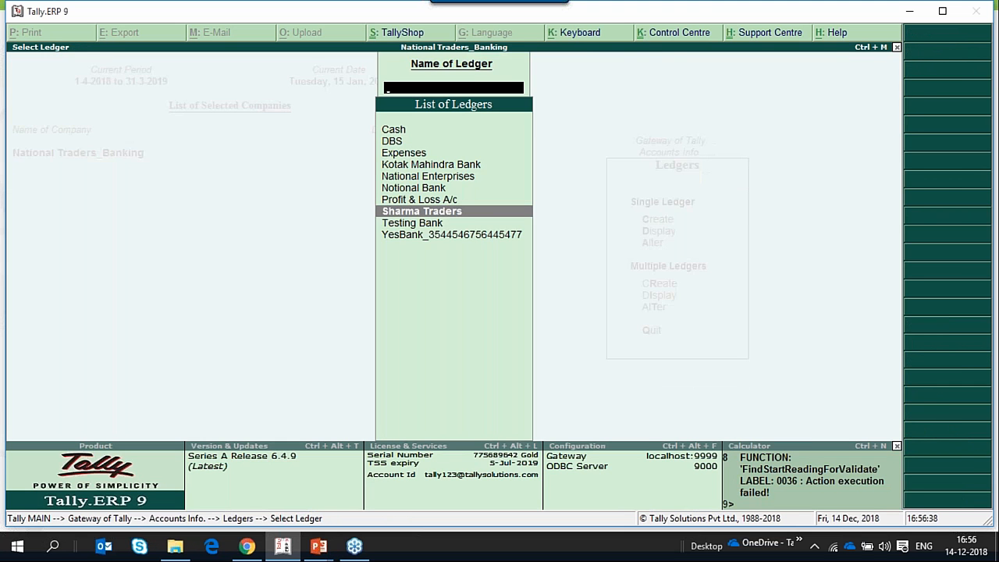
{"action": "key", "text": "Escape"}
{"action": "key", "text": "Escape"}
{"action": "key", "text": "Escape"}
{"action": "key", "text": "Escape"}
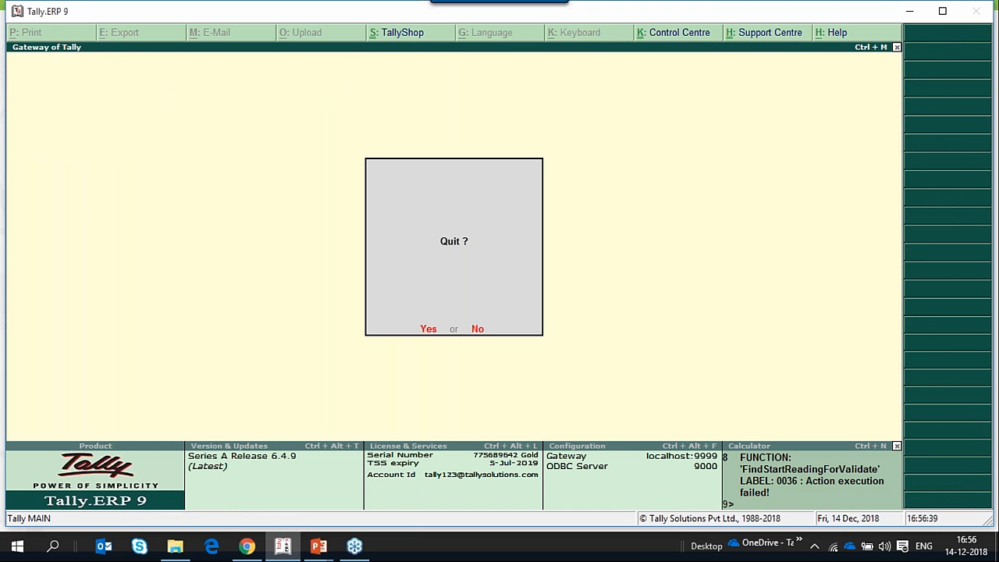
{"action": "key", "text": "Escape"}
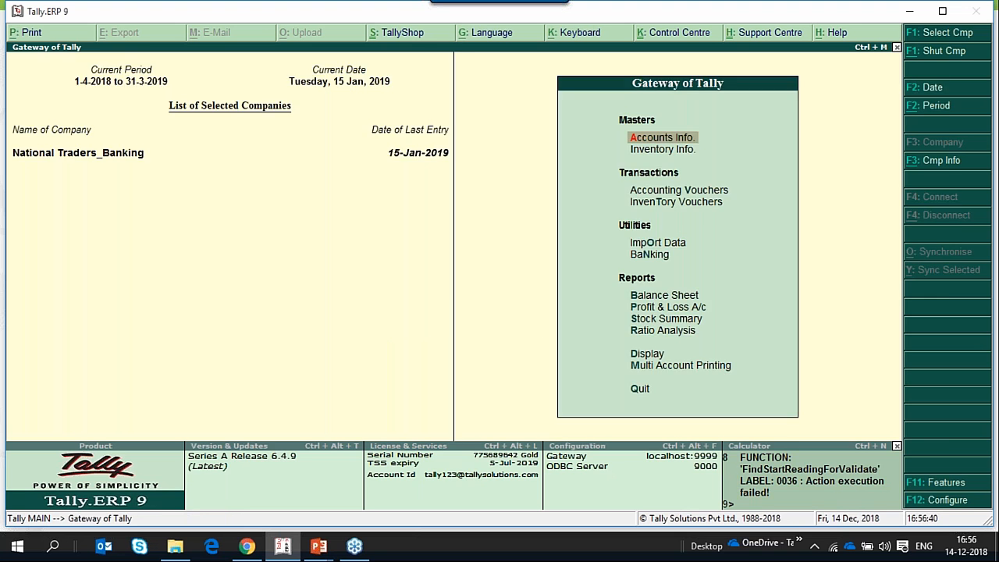
- Start a new payment voucher and choose DBS as the paying account
{"action": "type", "text": "v"}
{"action": "type", "text": "3"}
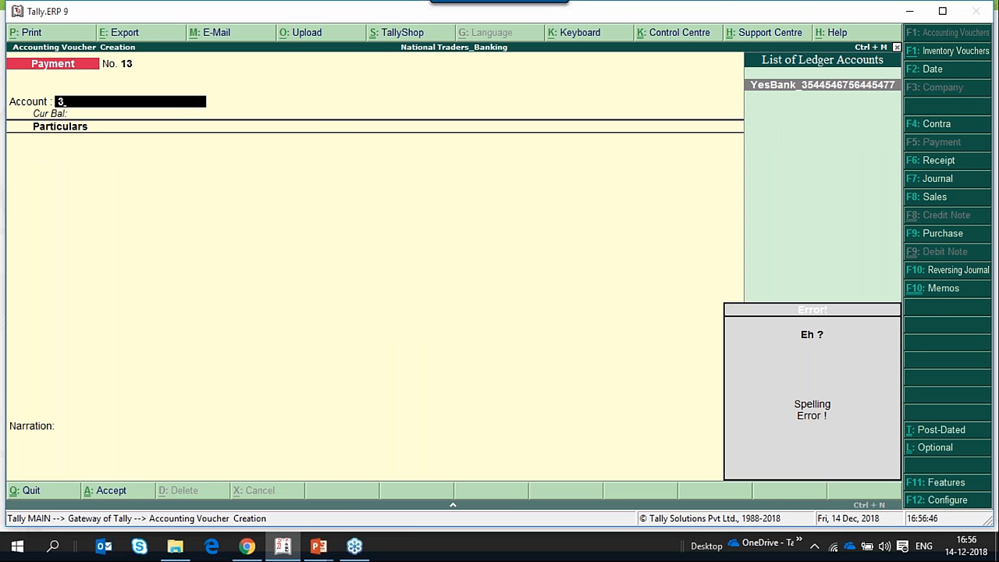
{"action": "key", "text": "BackSpace"}
{"action": "type", "text": "Dbs"}
{"action": "key", "text": "Return"}
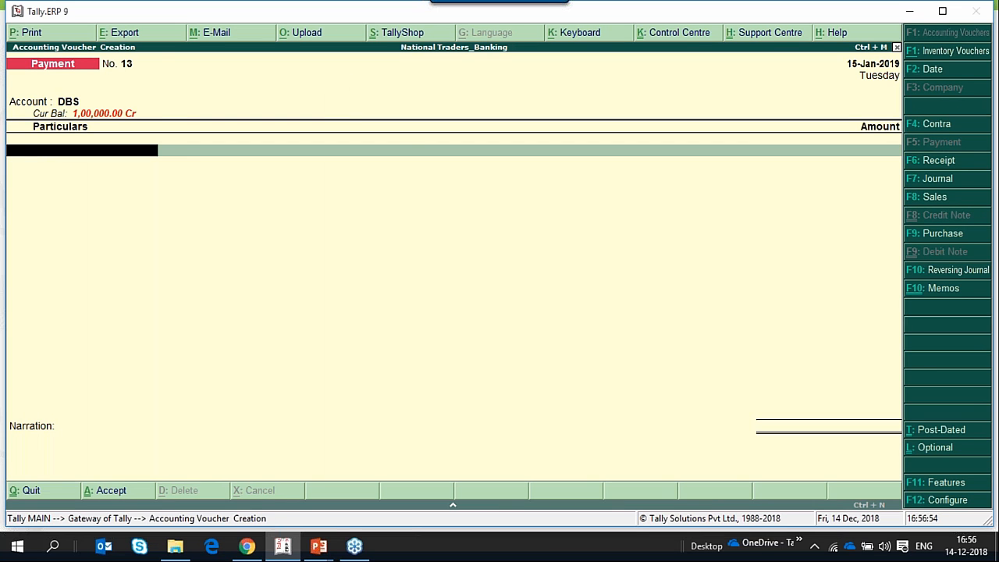
- Enter National Enterprises as the party in the payment voucher with an amount of 20,000
{"action": "type", "text": "Nat"}
{"action": "key", "text": "Return"}
{"action": "type", "text": "12"}
{"action": "key", "text": "Return"}
{"action": "key", "text": "Escape"}
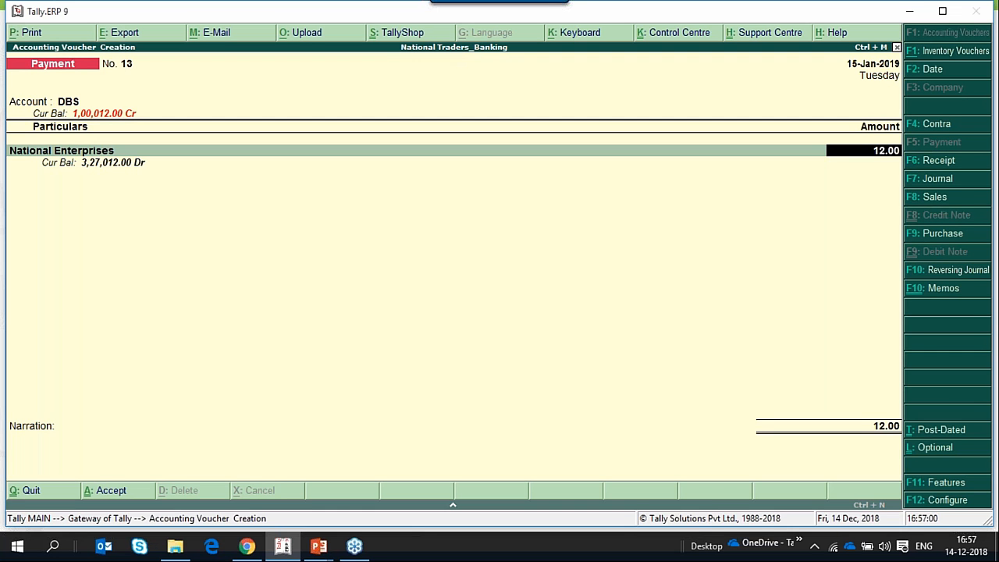
{"action": "type", "text": "20000"}
{"action": "key", "text": "Return"}
- Allocate the National Enterprises payment to New Ref 13 and accept its DBS e-Fund Transfer allocation dated 15-Jan-2019
{"action": "key", "text": "Down"}
{"action": "key", "text": "Return"}
{"action": "key", "text": "Return"}
{"action": "key", "text": "Return"}
{"action": "key", "text": "Return"}
{"action": "key", "text": "Return"}
{"action": "key", "text": "Return"}
{"action": "key", "text": "Return"}
{"action": "key", "text": "Return"}
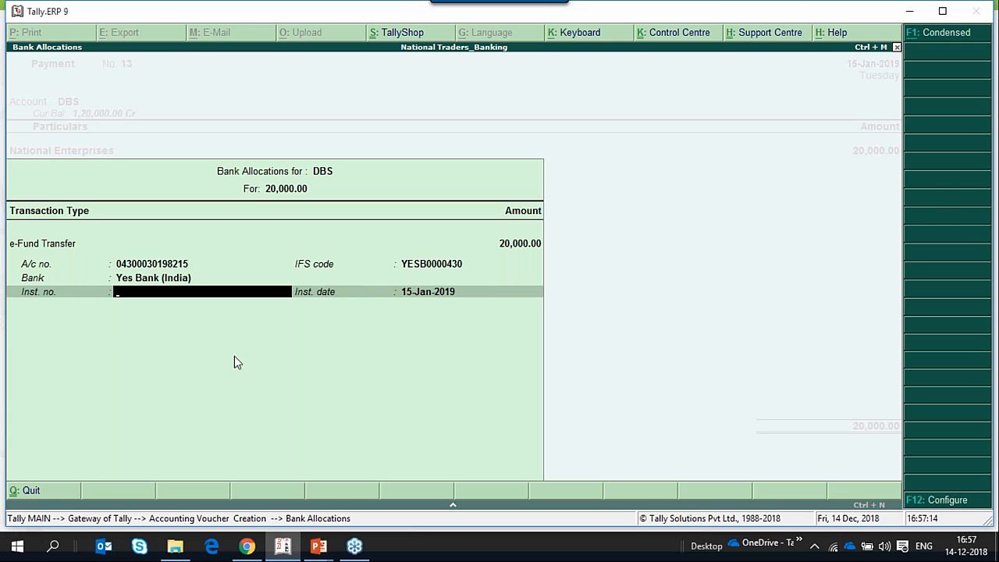
{"action": "key", "text": "Return"}
{"action": "key", "text": "Return"}
{"action": "key", "text": "Return"}
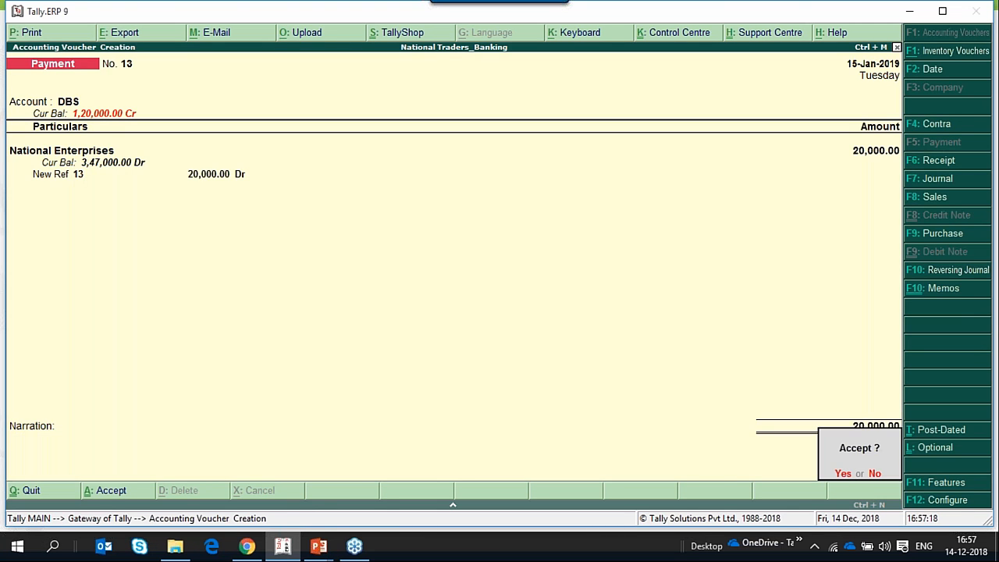
- Save the National Enterprises payment voucher and leave the payment instructions export without exporting
{"action": "key", "text": "Return"}
{"action": "left_click", "coordinate": [442, 274]}
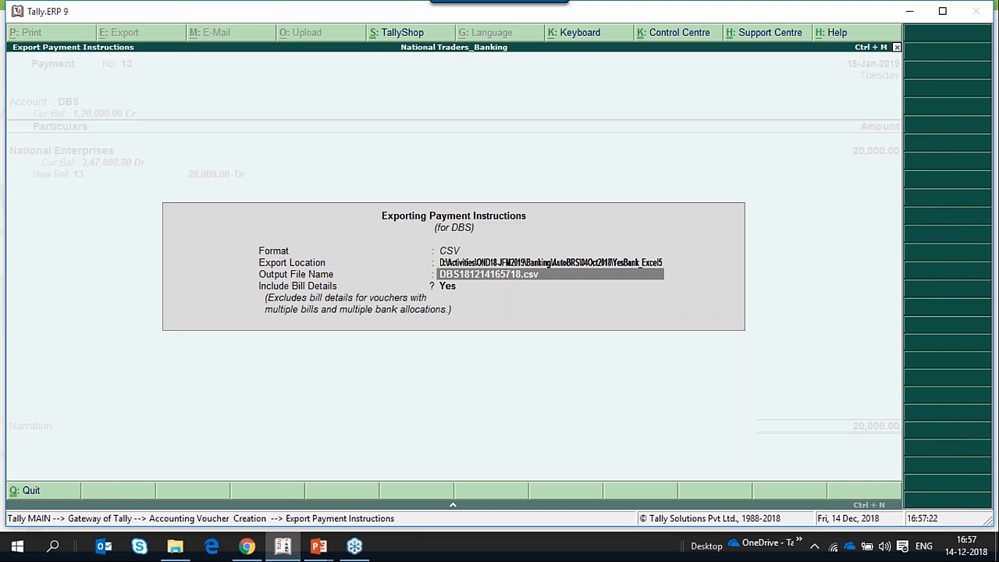
{"action": "key", "text": "Return"}
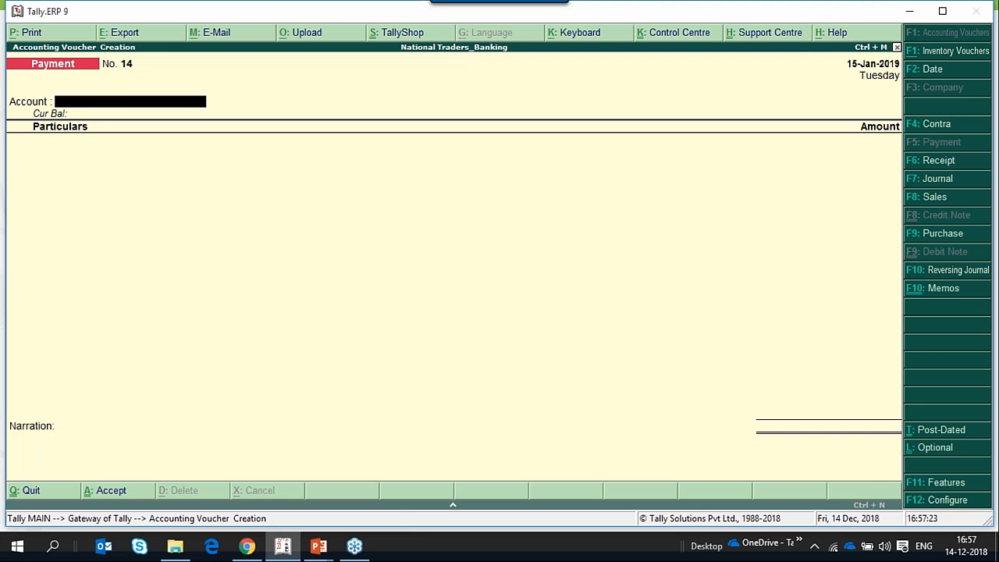
- Examine the payment voucher configuration options, including those for cheque printing, and quit the blank payment voucher
{"action": "key", "text": "F12"}
{"action": "key", "text": "Down"}
{"action": "key", "text": "Down"}
{"action": "key", "text": "Down"}
{"action": "key", "text": "Down"}
{"action": "key", "text": "Down"}
{"action": "key", "text": "Down"}
{"action": "key", "text": "Down"}
{"action": "key", "text": "Down"}
{"action": "key", "text": "Down"}
{"action": "key", "text": "Down"}
{"action": "key", "text": "Down"}
{"action": "key", "text": "Down"}
{"action": "key", "text": "Down"}
{"action": "key", "text": "Down"}
{"action": "key", "text": "Down"}
{"action": "key", "text": "Down"}
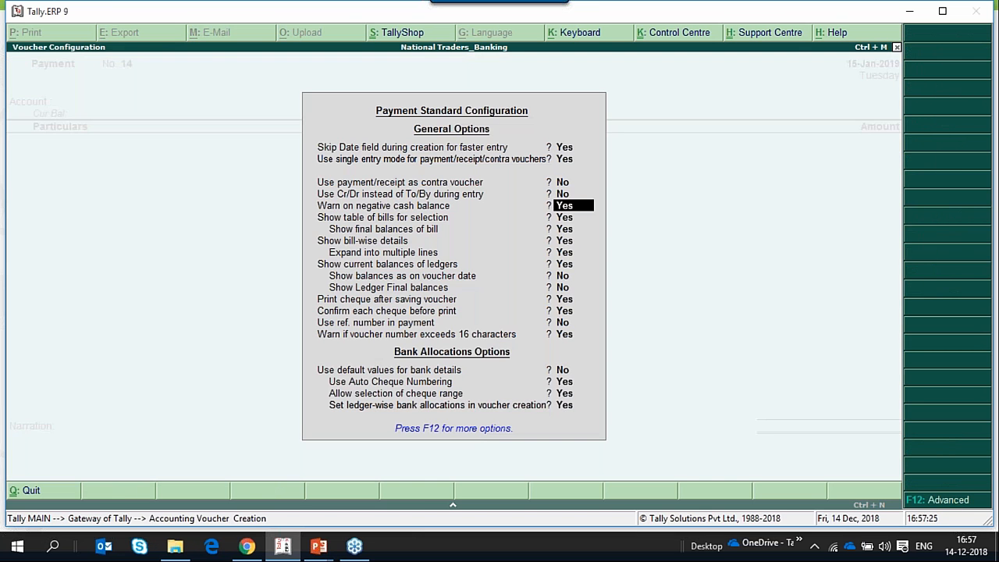
{"action": "key", "text": "Up"}
{"action": "key", "text": "Up"}
{"action": "key", "text": "Up"}
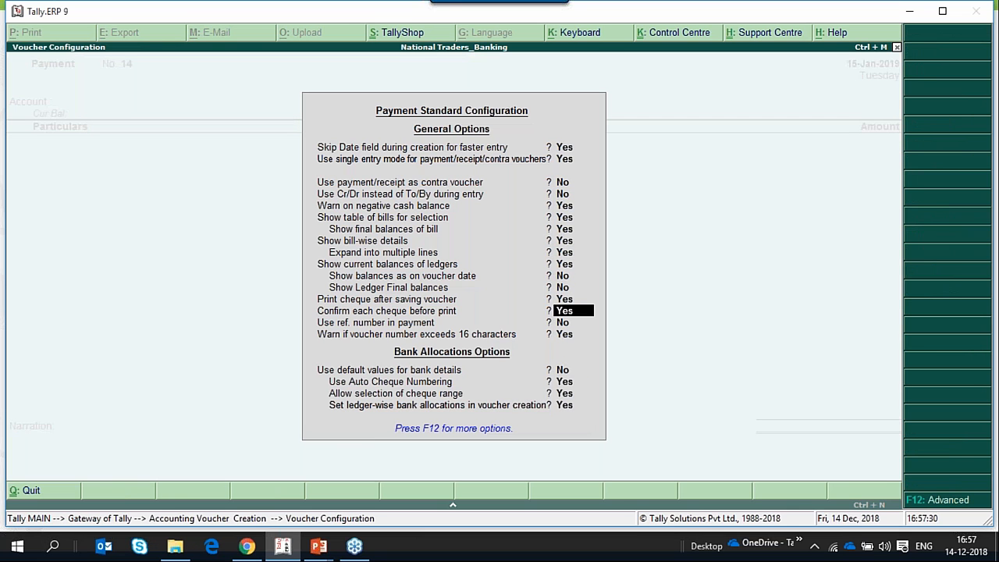
{"action": "key", "text": "Escape"}
{"action": "key", "text": "Escape"}
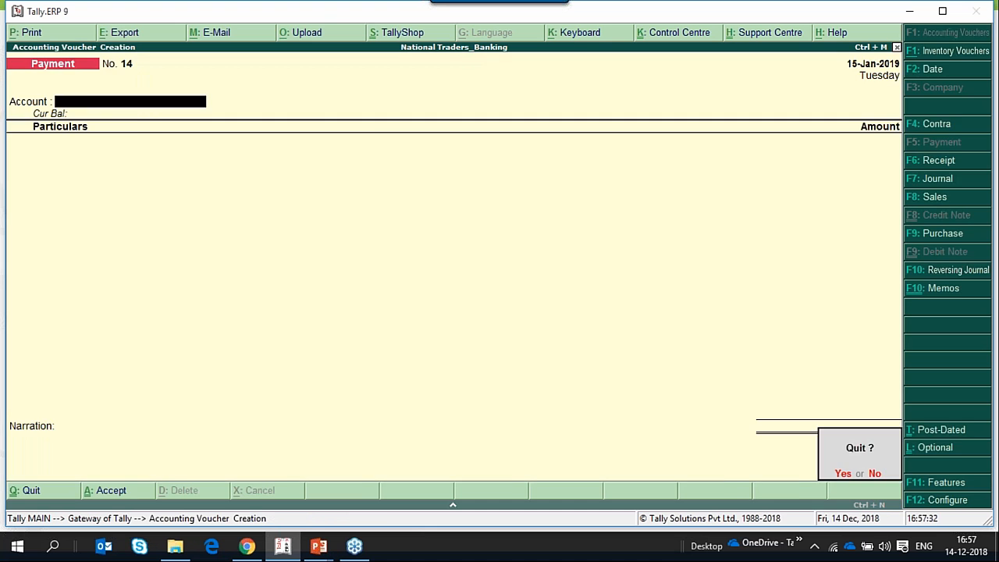
{"action": "key", "text": "Return"}
- Open the company's Banking Features from the Accounting Features and examine the Export/upload payment instructions on voucher creation option
{"action": "key", "text": "Up"}
{"action": "key", "text": "Up"}
{"action": "key", "text": "F11"}
{"action": "key", "text": "Return"}
{"action": "key", "text": "Down"}
{"action": "key", "text": "Down"}
{"action": "key", "text": "Down"}
{"action": "key", "text": "Down"}
{"action": "key", "text": "Down"}
{"action": "key", "text": "Down"}
{"action": "key", "text": "Down"}
{"action": "key", "text": "Down"}
{"action": "key", "text": "Down"}
{"action": "key", "text": "Down"}
{"action": "key", "text": "Down"}
{"action": "key", "text": "Down"}
{"action": "key", "text": "Down"}
{"action": "key", "text": "Down"}
{"action": "key", "text": "Down"}
{"action": "key", "text": "Down"}
{"action": "key", "text": "Down"}
{"action": "key", "text": "Down"}
{"action": "key", "text": "Down"}
{"action": "key", "text": "Down"}
{"action": "key", "text": "Down"}
{"action": "type", "text": "y"}
{"action": "key", "text": "Return"}
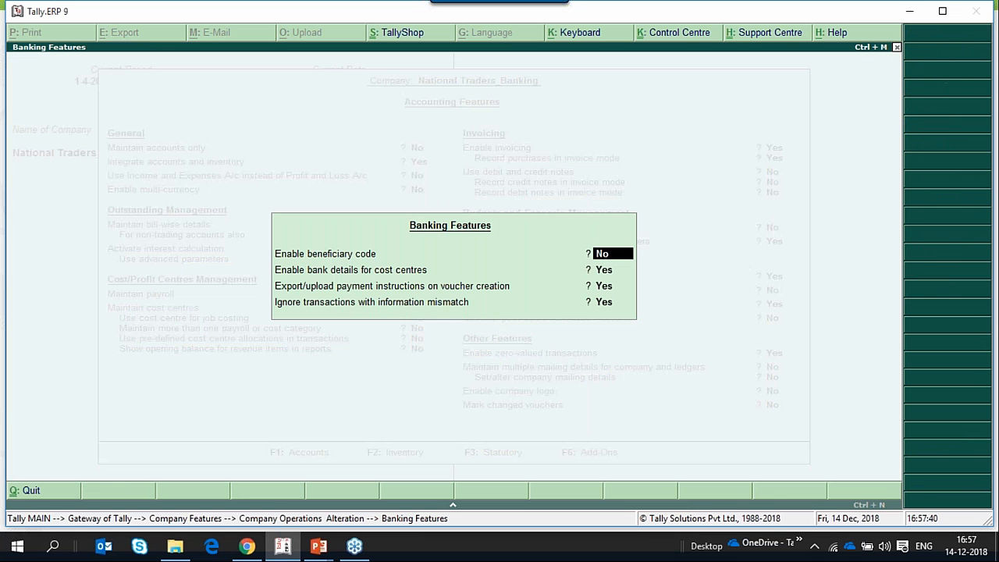
{"action": "key", "text": "Down"}
{"action": "key", "text": "Down"}
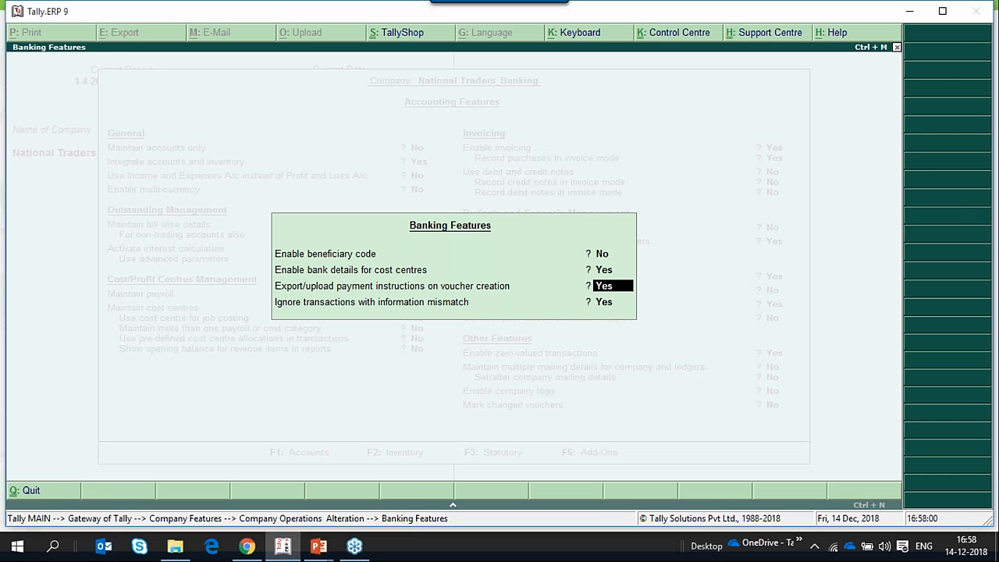
{"action": "key", "text": "Escape"}
{"action": "key", "text": "Escape"}
{"action": "key", "text": "Return"}
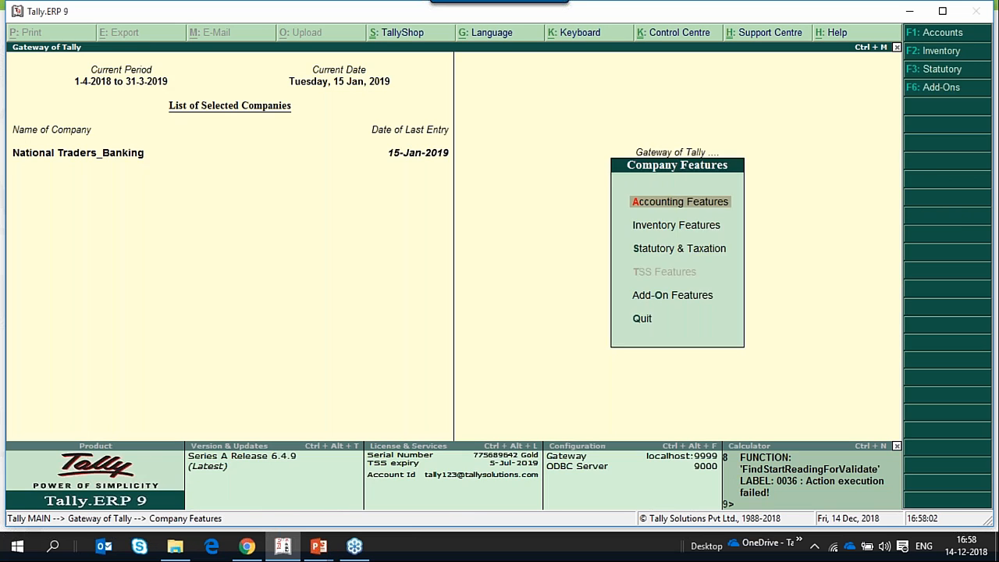
- Start a payment voucher from DBS to Sharma Traders for an amount of 30,000
{"action": "key", "text": "Down"}
{"action": "key", "text": "Down"}
{"action": "key", "text": "Return"}
{"action": "key", "text": "Down"}
{"action": "key", "text": "Return"}
{"action": "key", "text": "Down"}
{"action": "key", "text": "Down"}
{"action": "key", "text": "Return"}
{"action": "type", "text": "30000"}
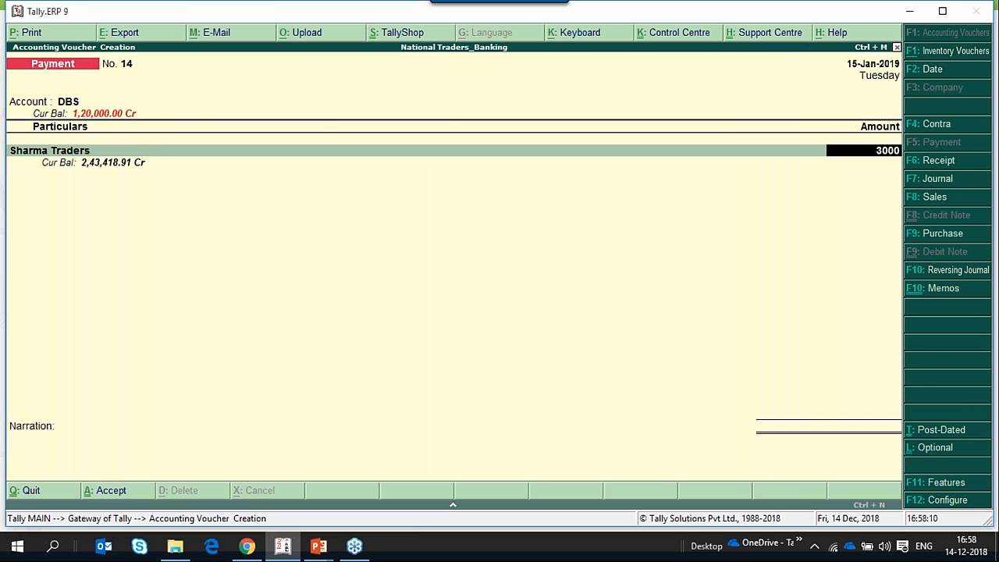
{"action": "key", "text": "Return"}
- Complete the bill details of the Sharma Traders payment and accept its e-Fund Transfer bank allocation dated 15-Jan-2019
{"action": "key", "text": "Down"}
{"action": "key", "text": "Return"}
{"action": "key", "text": "Return"}
{"action": "key", "text": "Return"}
{"action": "key", "text": "Return"}
{"action": "key", "text": "Return"}
{"action": "key", "text": "Return"}
{"action": "key", "text": "Return"}
{"action": "key", "text": "Return"}
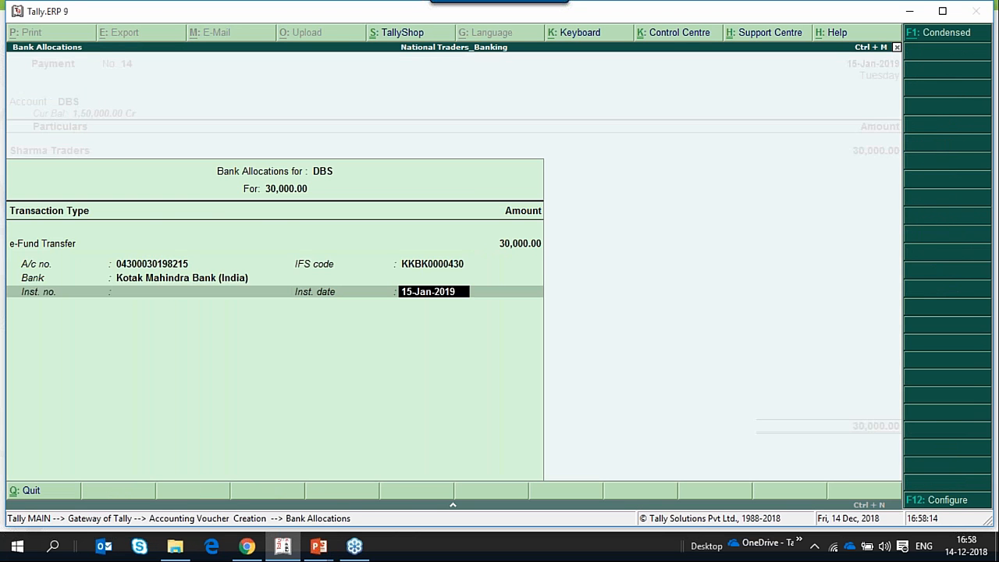
{"action": "key", "text": "Return"}
{"action": "key", "text": "Return"}
- Finish the Sharma Traders payment voucher without exporting payment instructions and return to the Gateway of Tally
{"action": "key", "text": "n"}
{"action": "key", "text": "Escape"}
{"action": "key", "text": "Escape"}
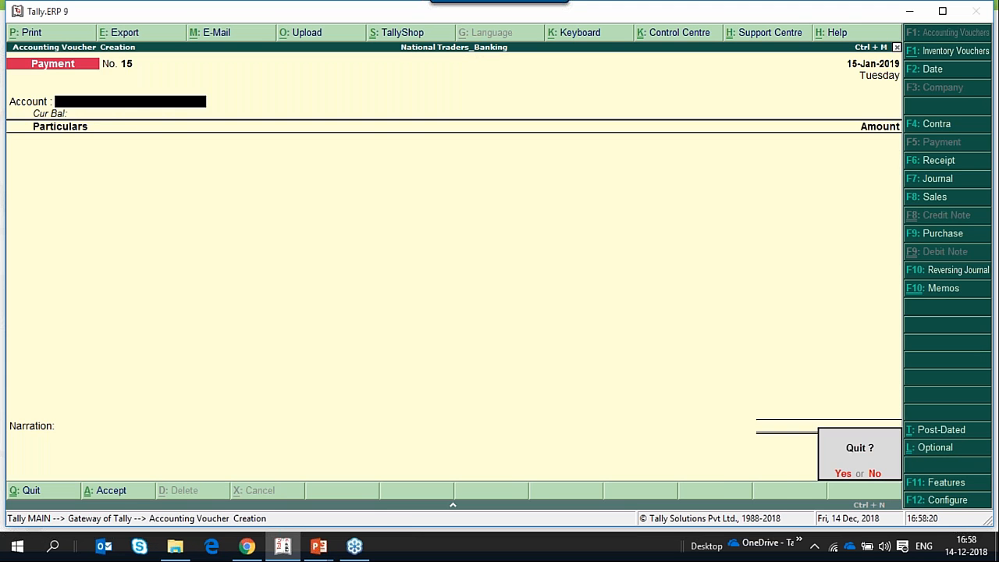
{"action": "key", "text": "y"}
{"action": "key", "text": "Escape"}
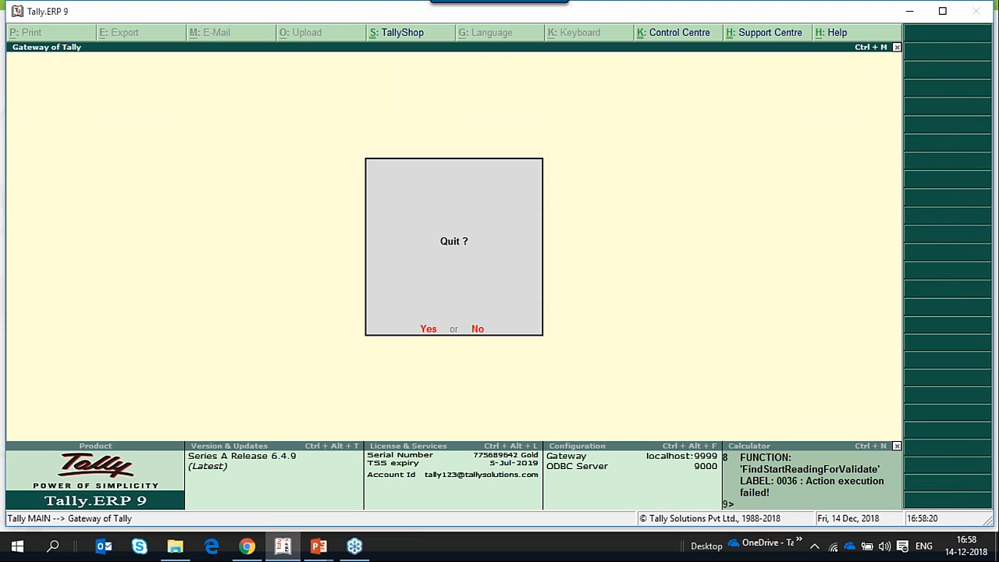
{"action": "key", "text": "n"}
- Open the e-Payments report under Banking and list the DBS transactions that are ready for sending to bank
{"action": "key", "text": "Return"}
{"action": "key", "text": "Up"}
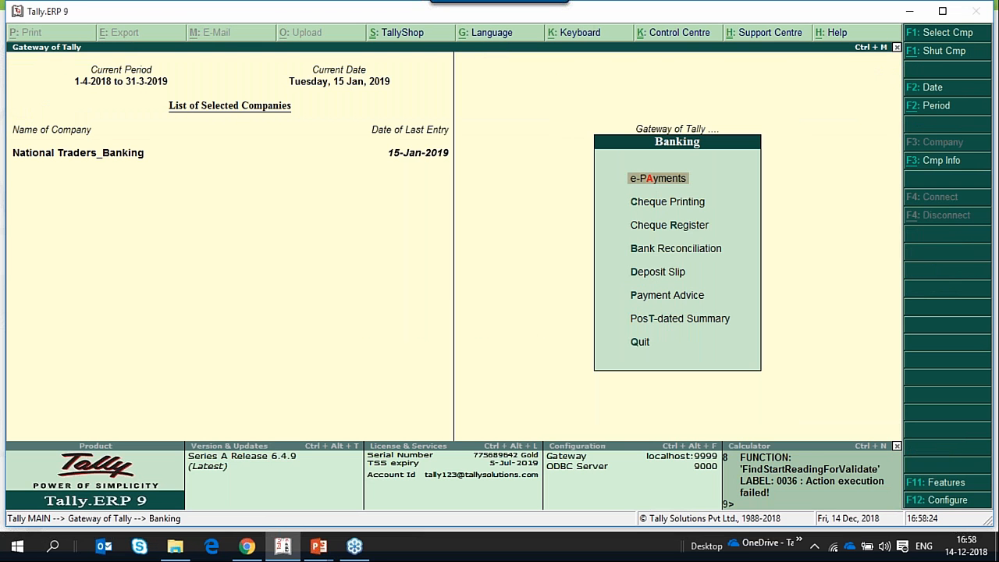
{"action": "key", "text": "Return"}
{"action": "key", "text": "Down"}
{"action": "key", "text": "Up"}
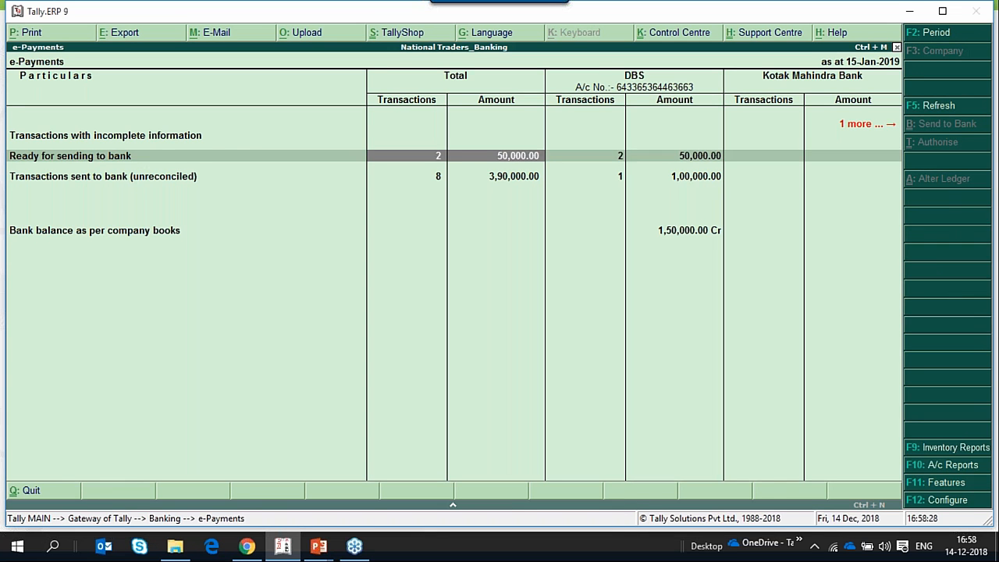
{"action": "key", "text": "Right"}
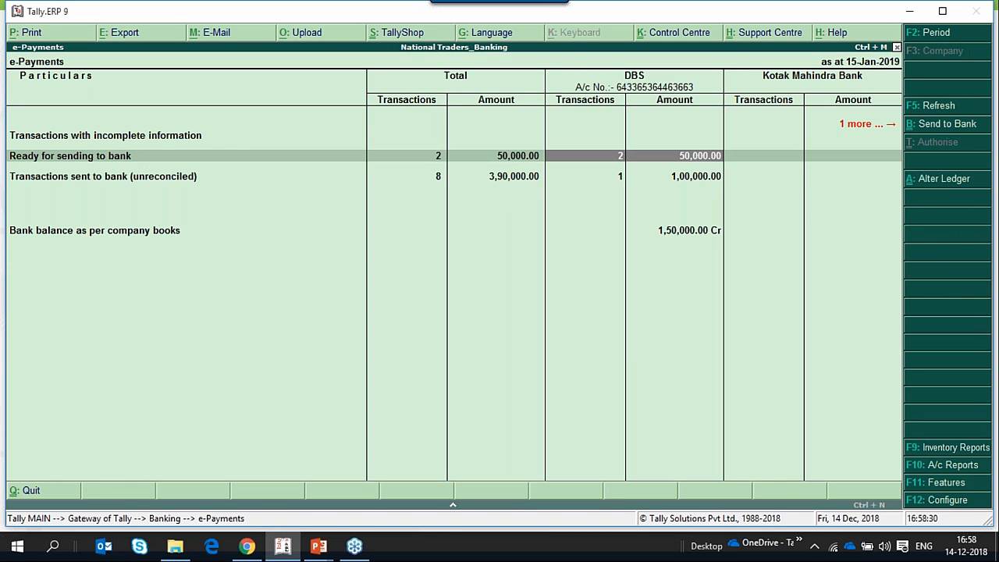
{"action": "key", "text": "Return"}
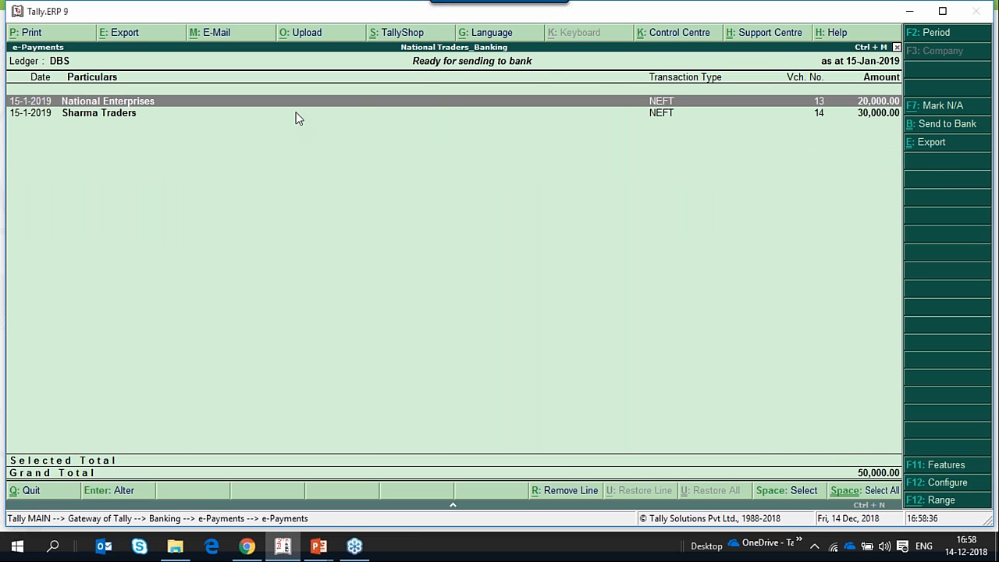
- Select all listed DBS transactions and export their payment instructions as a CSV file with bill details included
{"action": "left_click", "coordinate": [858, 491]}
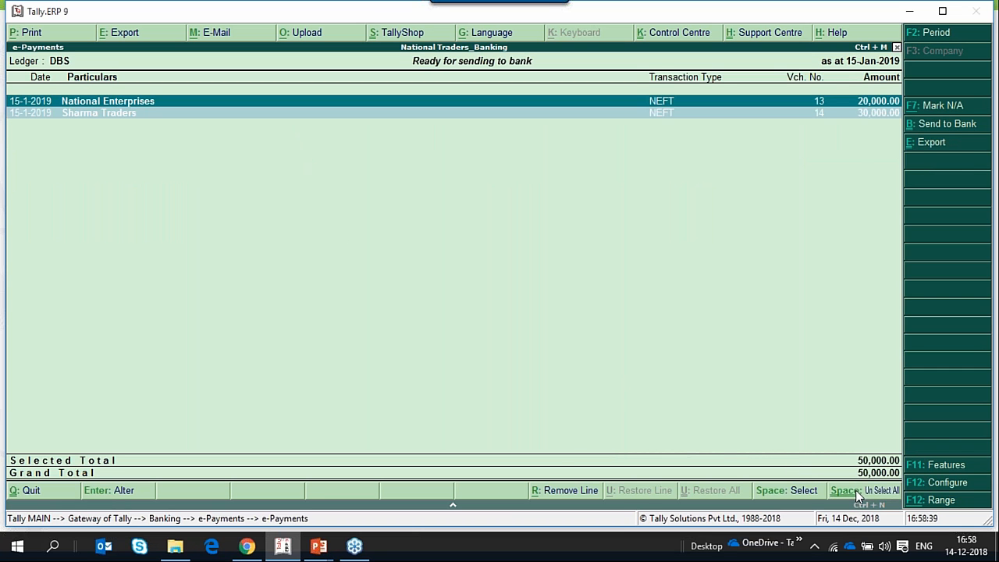
{"action": "left_click", "coordinate": [931, 143]}
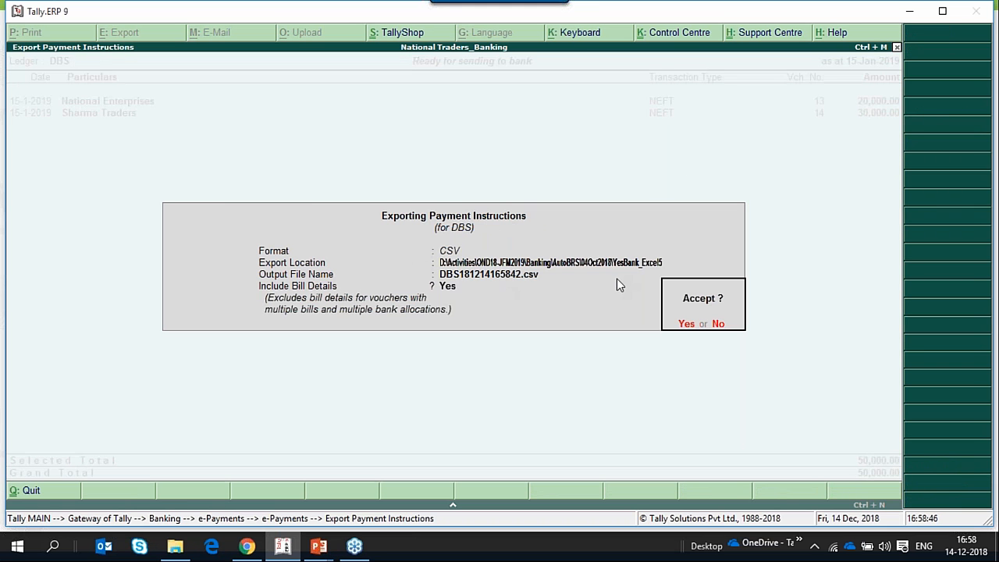
{"action": "key", "text": "Return"}
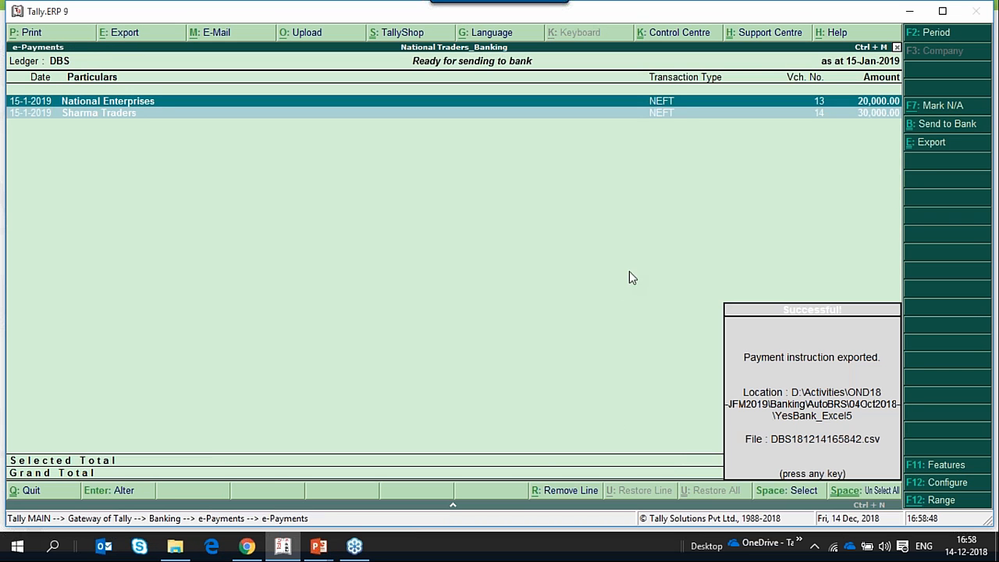
{"action": "key", "text": "Return"}
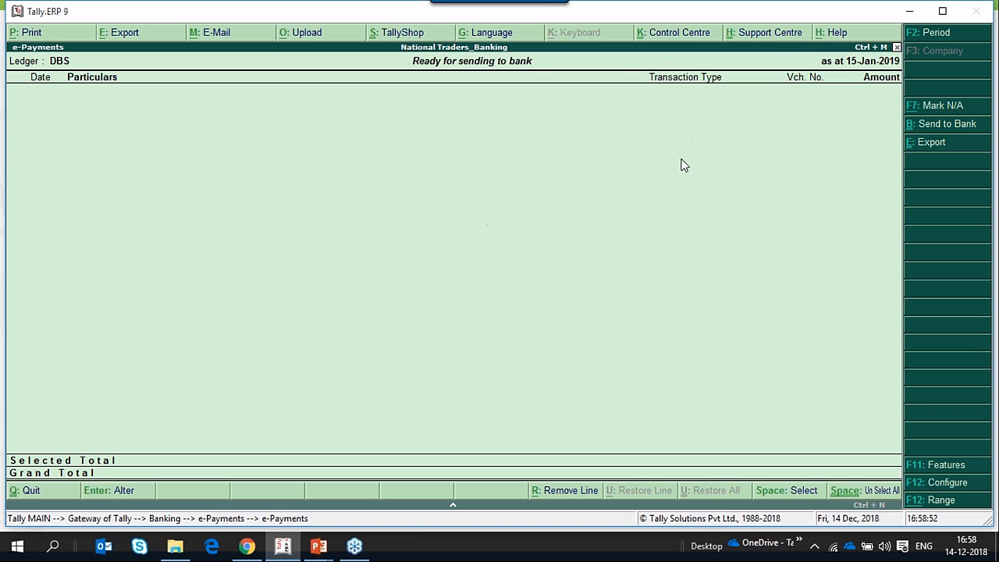
- View the DBS entries under Transactions sent to bank (unreconciled) in the e-Payments summary and return to the Gateway of Tally
{"action": "key", "text": "Escape"}
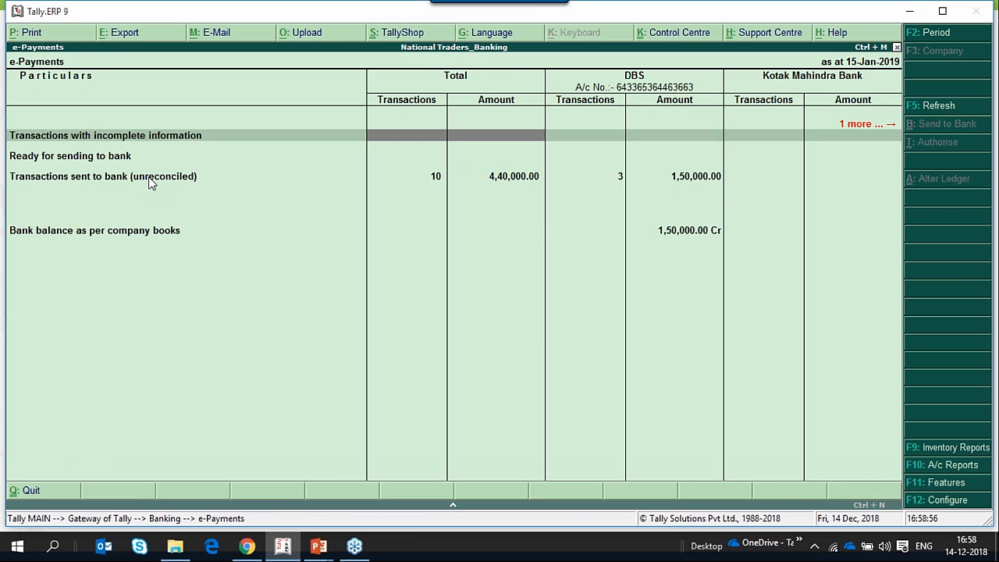
{"action": "key", "text": "Down"}
{"action": "key", "text": "Down"}
{"action": "key", "text": "Right"}
{"action": "key", "text": "Return"}
{"action": "key", "text": "Escape"}
{"action": "key", "text": "Escape"}
{"action": "key", "text": "Escape"}
{"action": "key", "text": "Escape"}
{"action": "key", "text": "Escape"}
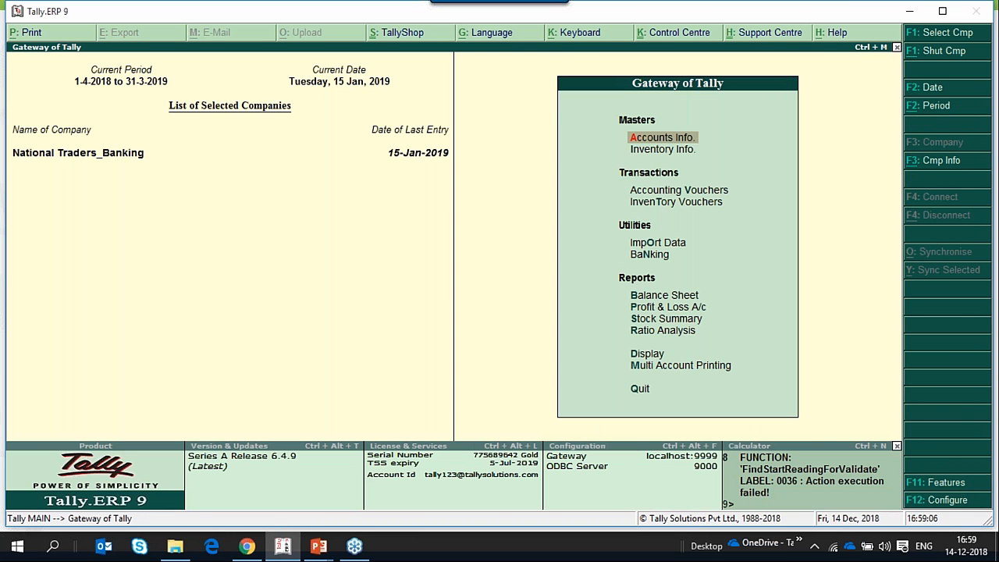
- Switch to the YesBank_Excel5 folder in File Explorer and review the exported DBS181214165842.csv file in Excel, closing it when done
{"action": "key", "text": "alt+Tab"}
{"action": "key", "text": "alt+Tab"}
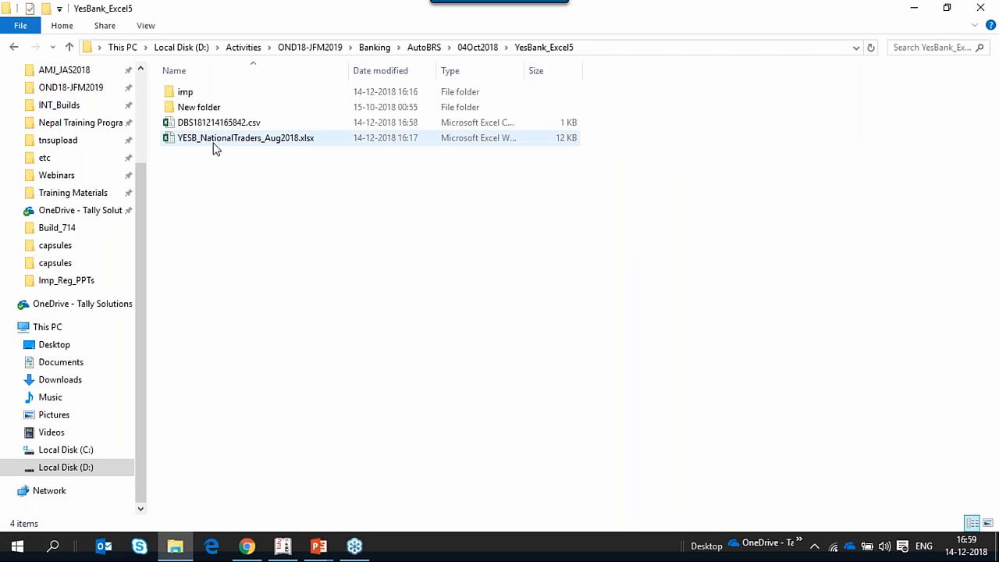
{"action": "left_click", "coordinate": [221, 127]}
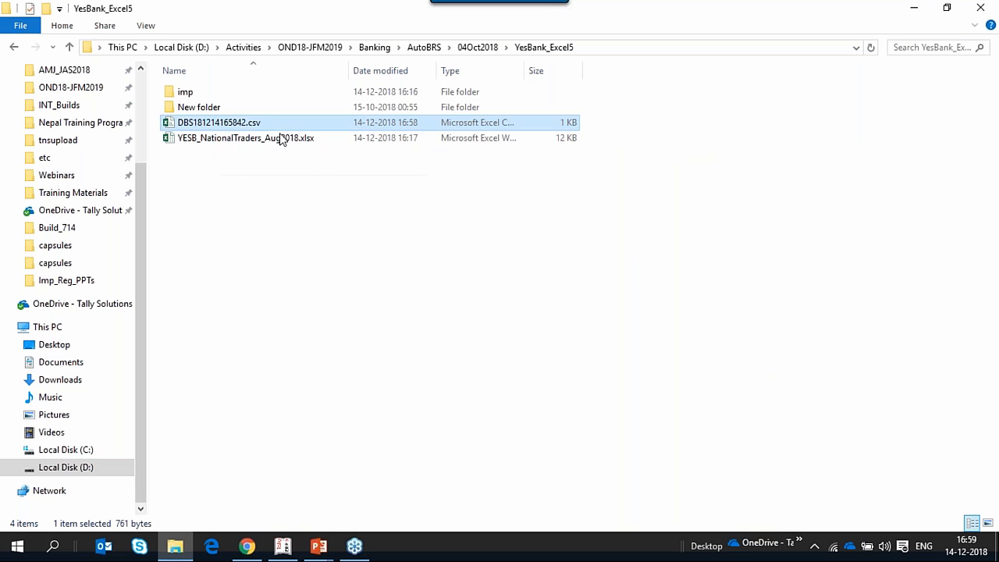
{"action": "double_click", "coordinate": [221, 126]}
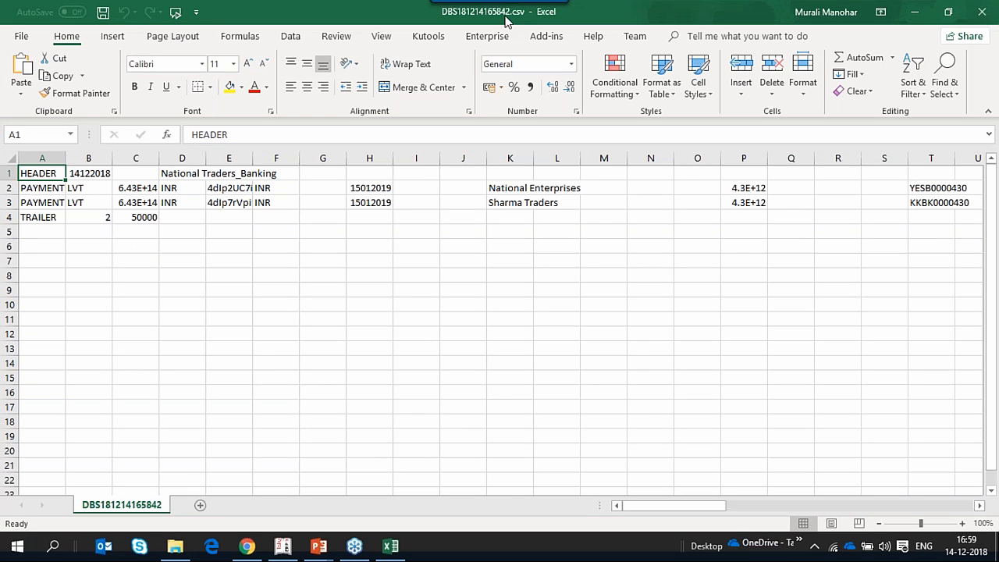
{"action": "left_click", "coordinate": [982, 11]}
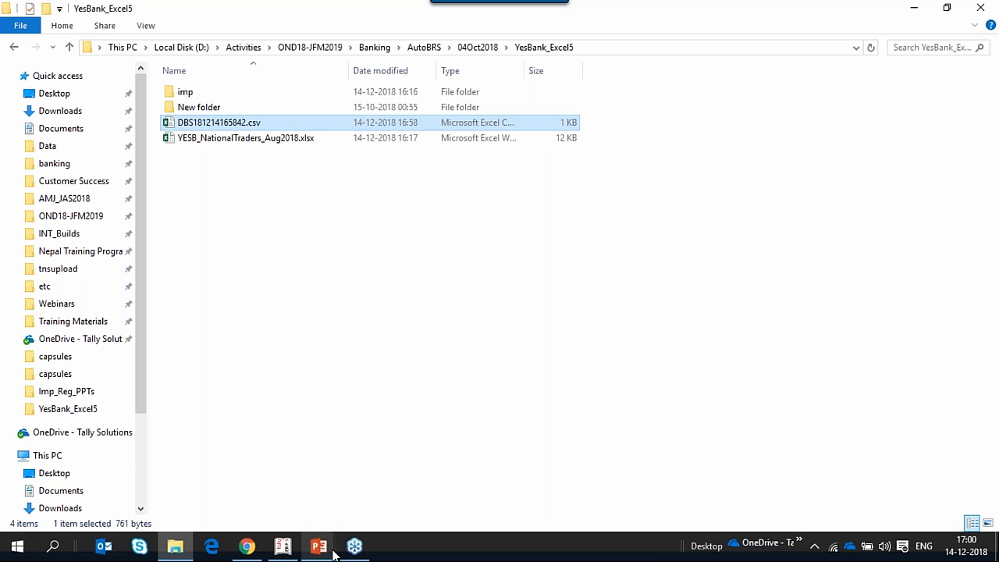
- Switch to the PowerPoint slide show and advance the Product Walkthrough slide to the Cash/Cheque Deposit item
{"action": "key", "text": "alt+Tab"}
{"action": "key", "text": "alt+Tab"}
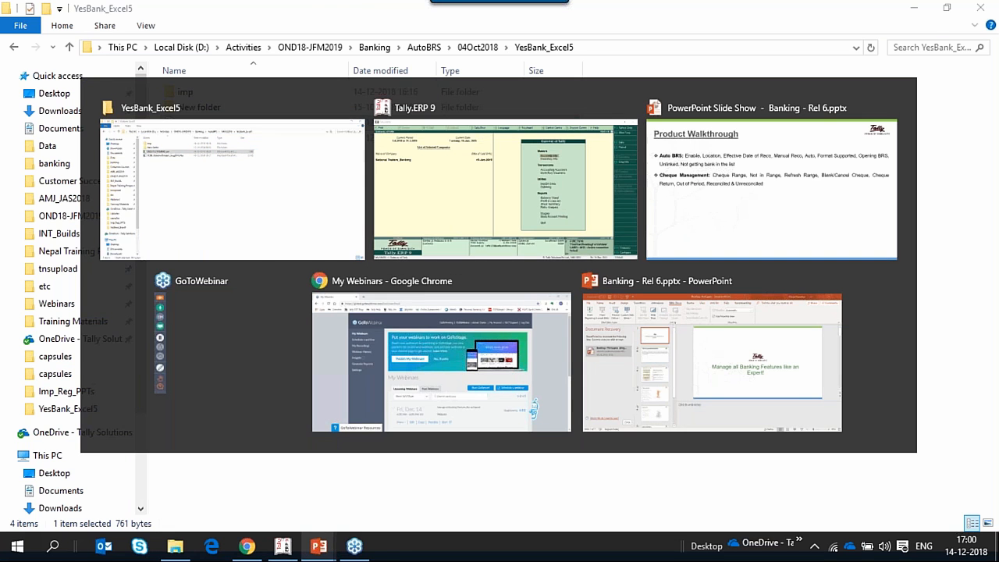
{"action": "key", "text": "Right"}
{"action": "key", "text": "Right"}
{"action": "key", "text": "Right"}
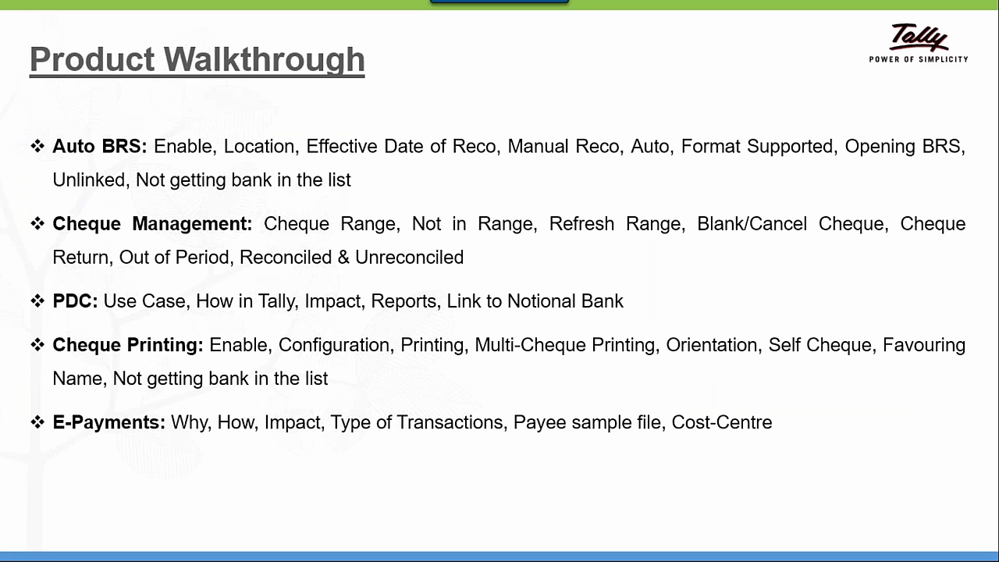
{"action": "key", "text": "Right"}
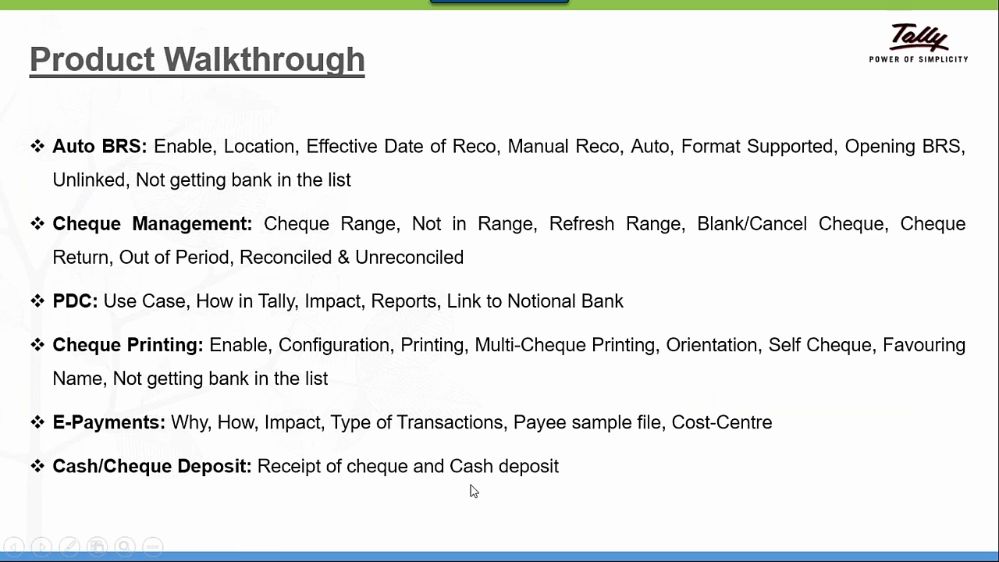
- Return to Tally.ERP 9 and open the Banking options from the Gateway of Tally
{"action": "key", "text": "Down"}
{"action": "key", "text": "Down"}
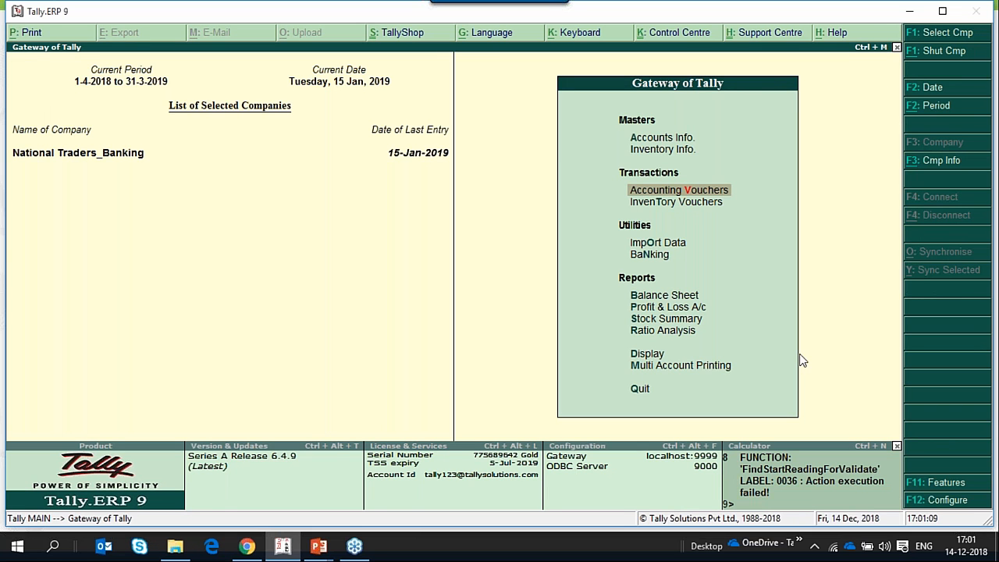
{"action": "key", "text": "Up"}
{"action": "key", "text": "Up"}
{"action": "key", "text": "Up"}
{"action": "key", "text": "Up"}
{"action": "key", "text": "Up"}
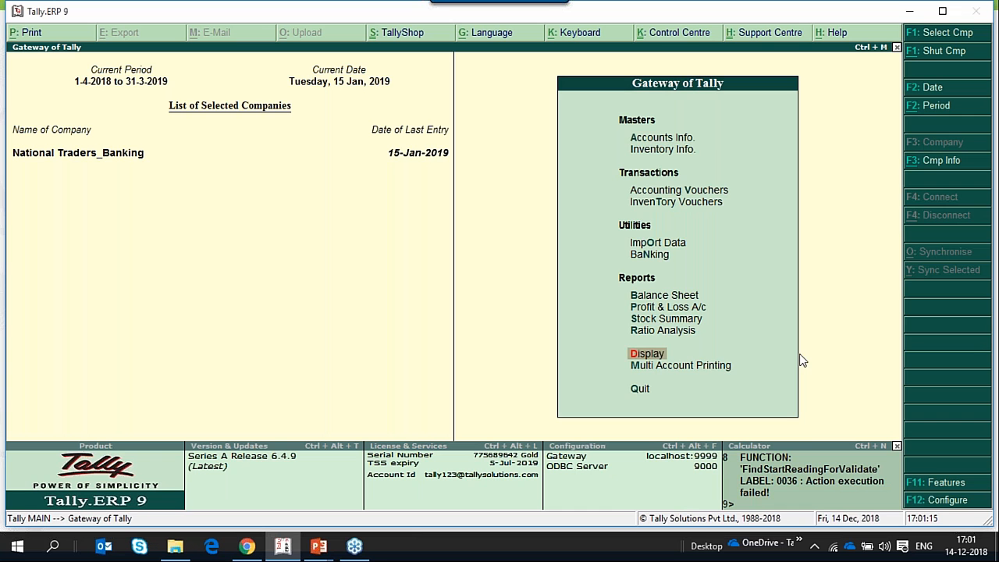
{"action": "key", "text": "Up"}
{"action": "key", "text": "Up"}
{"action": "key", "text": "Up"}
{"action": "key", "text": "Up"}
{"action": "key", "text": "Up"}
{"action": "key", "text": "Up"}
{"action": "key", "text": "Down"}
{"action": "key", "text": "Return"}
- Open the Cheque Deposit Slip report for the YesBank ledger
{"action": "key", "text": "Down"}
{"action": "key", "text": "Down"}
{"action": "key", "text": "Down"}
{"action": "key", "text": "Up"}
{"action": "key", "text": "Down"}
{"action": "key", "text": "Return"}
{"action": "key", "text": "Down"}
{"action": "key", "text": "Up"}
{"action": "key", "text": "Return"}
{"action": "key", "text": "Down"}
{"action": "key", "text": "Down"}
{"action": "key", "text": "Down"}
{"action": "key", "text": "Down"}
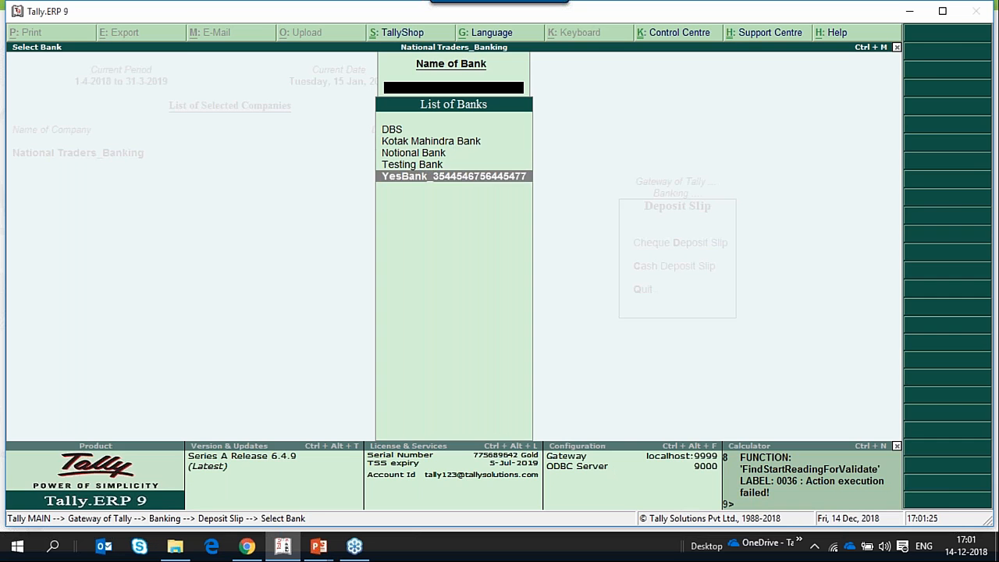
{"action": "key", "text": "Return"}
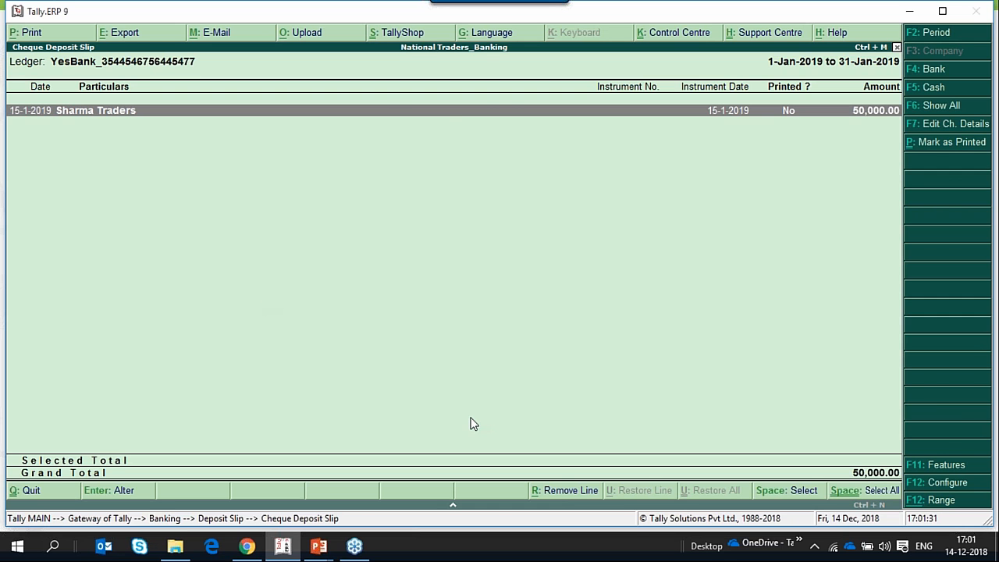
- Preview the YesBank cheque deposit slip with its banker's and customer's copies, enlarged for reading, and return to the Gateway of Tally
{"action": "key", "text": "alt+p"}
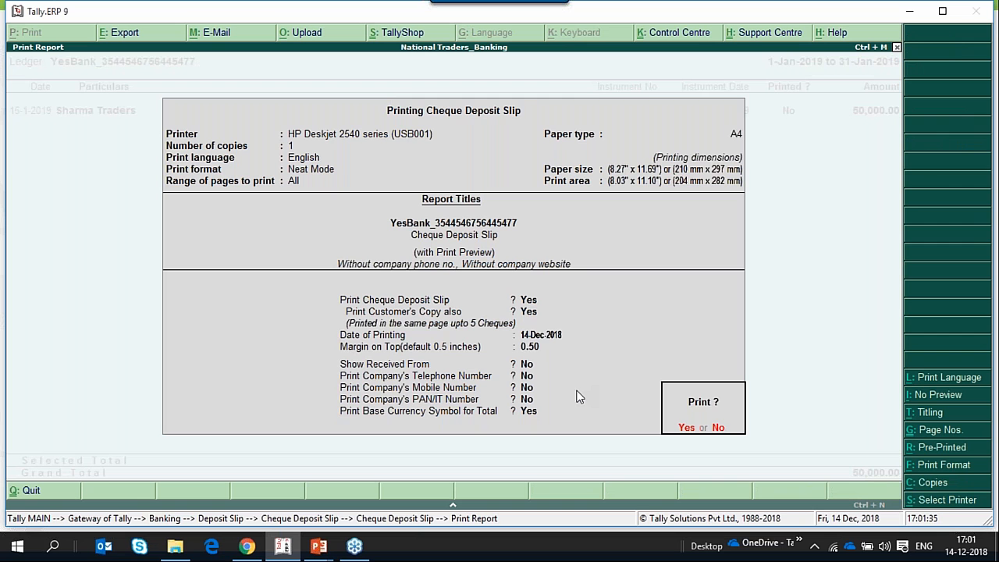
{"action": "key", "text": "Return"}
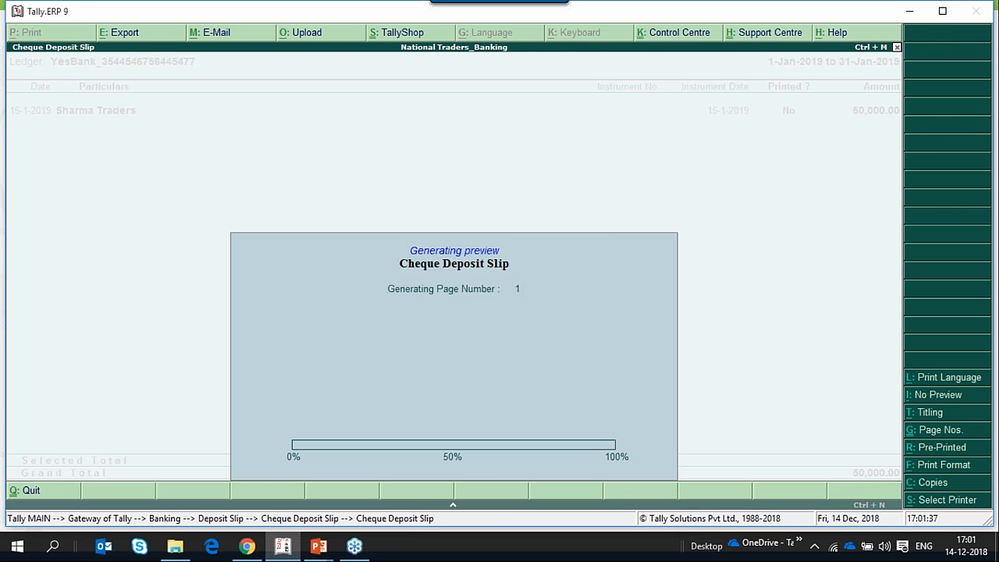
{"action": "key", "text": "alt+z"}
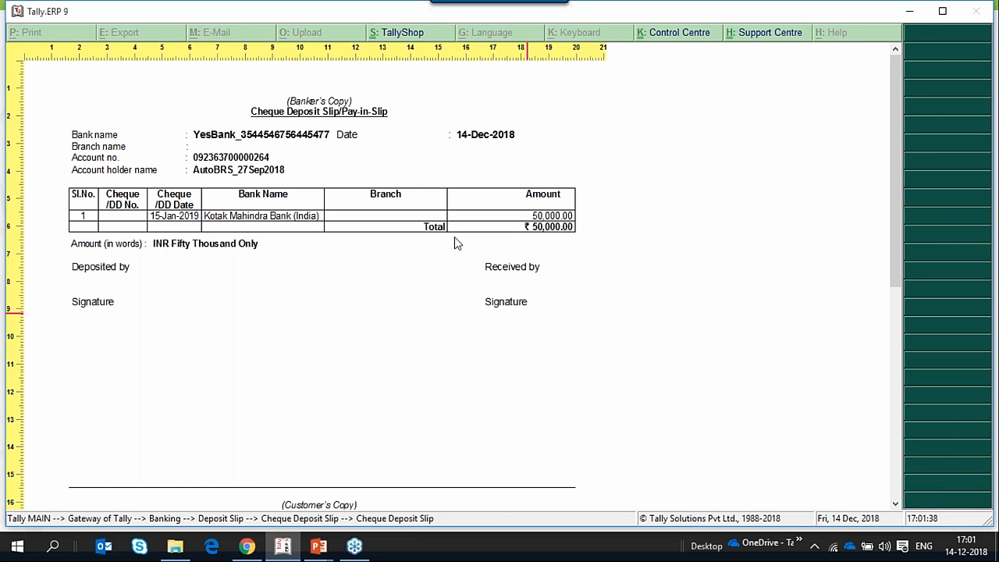
{"action": "scroll", "coordinate": [409, 286], "scroll_direction": "down", "scroll_amount": 1}
{"action": "scroll", "coordinate": [409, 285], "scroll_direction": "down", "scroll_amount": 1}
{"action": "scroll", "coordinate": [404, 303], "scroll_direction": "up", "scroll_amount": 2}
{"action": "scroll", "coordinate": [464, 406], "scroll_direction": "down", "scroll_amount": 5}
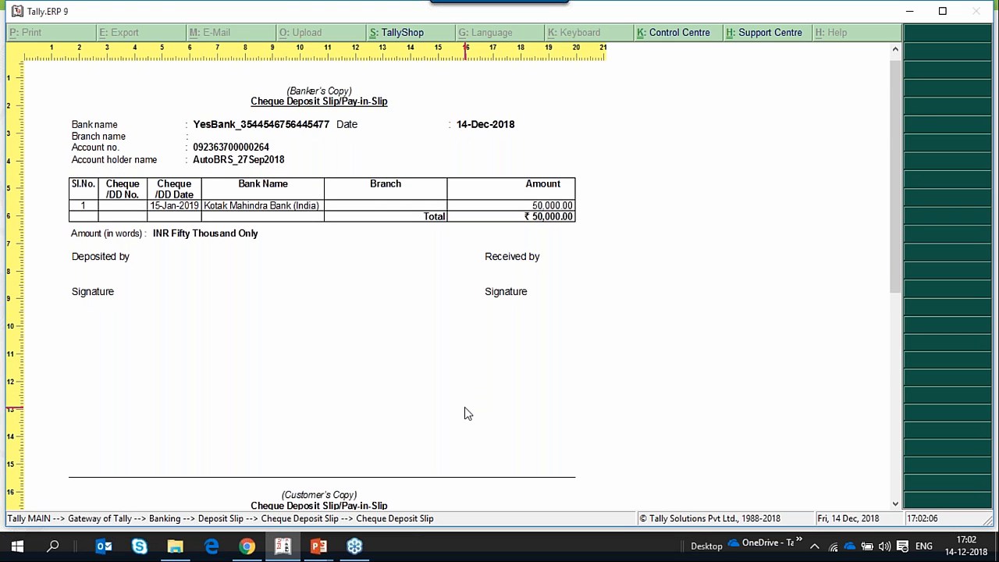
{"action": "scroll", "coordinate": [466, 418], "scroll_direction": "up", "scroll_amount": 4}
{"action": "scroll", "coordinate": [464, 412], "scroll_direction": "up", "scroll_amount": 2}
{"action": "key", "text": "Escape"}
{"action": "key", "text": "Escape"}
{"action": "key", "text": "Escape"}
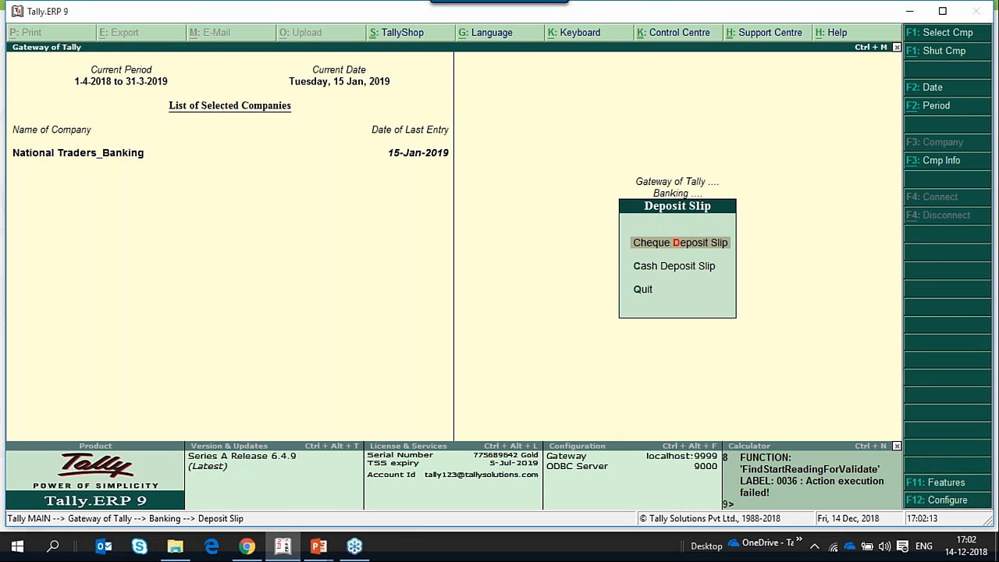
{"action": "key", "text": "Escape"}
{"action": "key", "text": "Escape"}
{"action": "key", "text": "Escape"}
{"action": "key", "text": "Escape"}
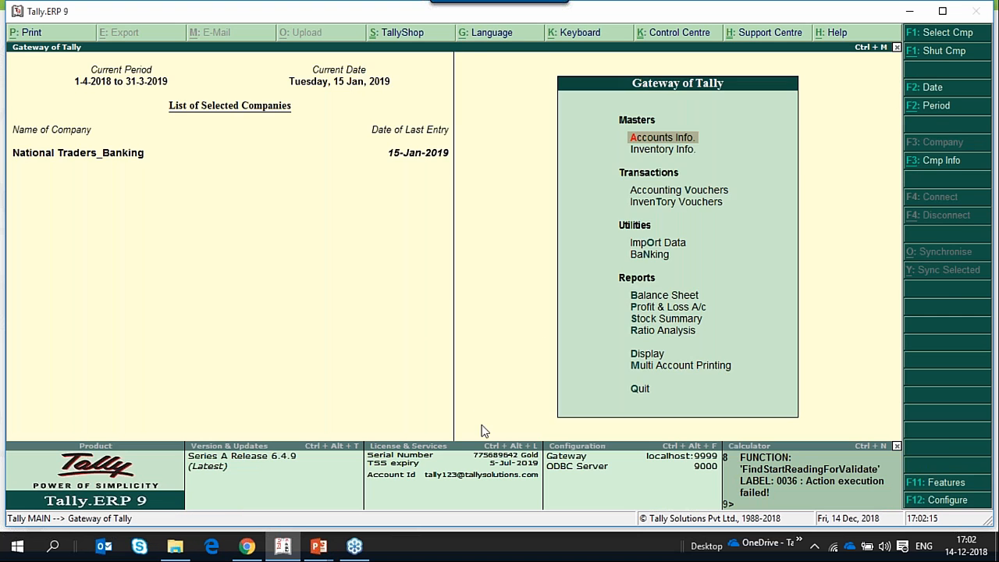
- Create a contra voucher with YesBank as the account and Cash as the particulars for 20,000.00
{"action": "key", "text": "v"}
{"action": "key", "text": "F4"}
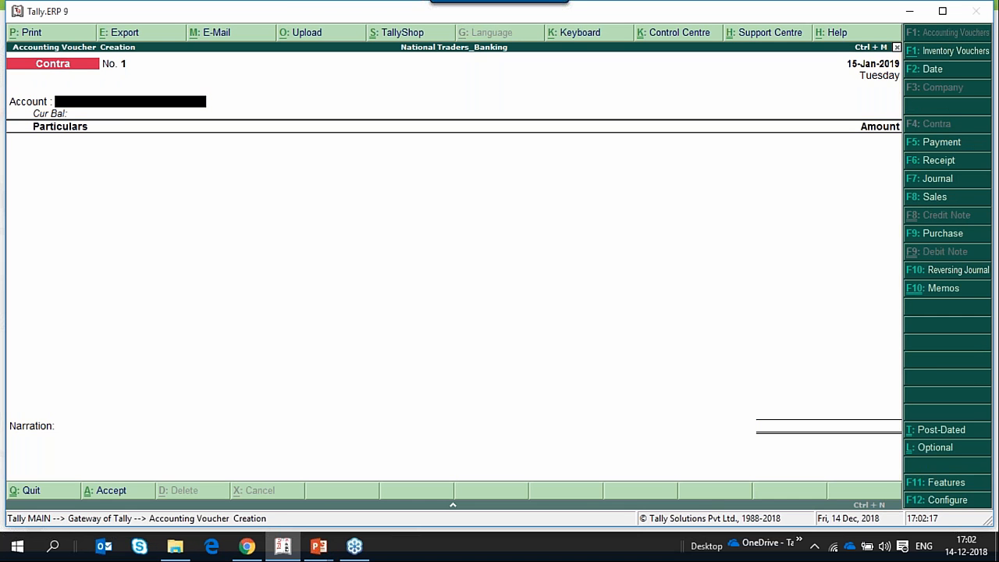
{"action": "key", "text": "Return"}
{"action": "type", "text": "Cash"}
{"action": "key", "text": "Return"}
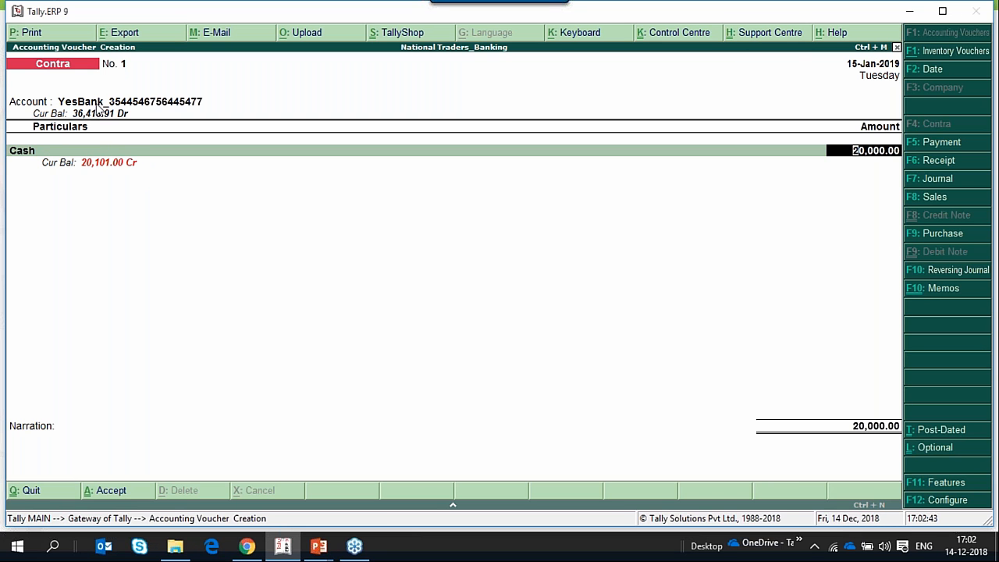
{"action": "key", "text": "Return"}
{"action": "key", "text": "Return"}
{"action": "key", "text": "Return"}
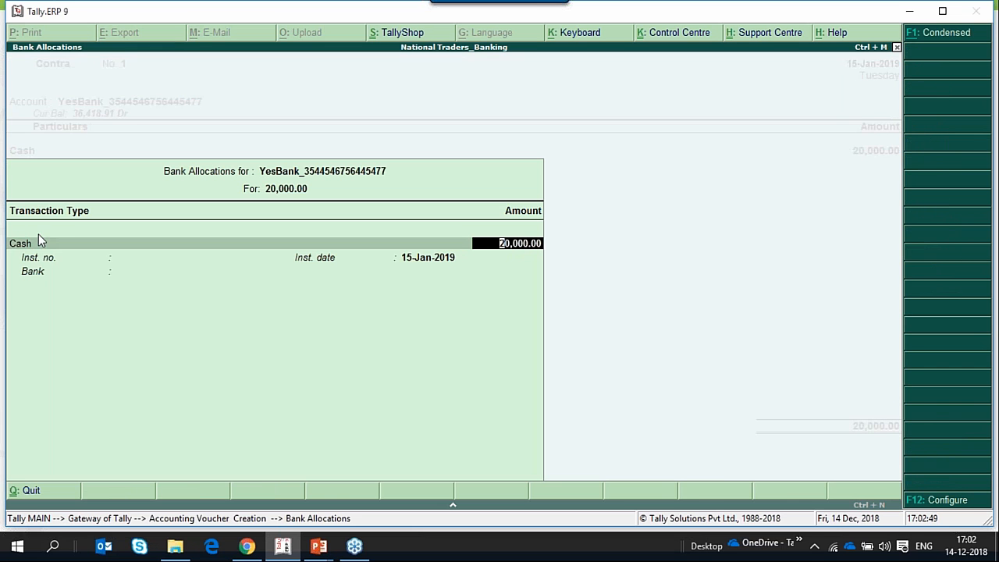
- Allocate the 20,000.00 deposit as Cash with 10 notes of the 2000 denomination, and accept the contra voucher
{"action": "key", "text": "Return"}
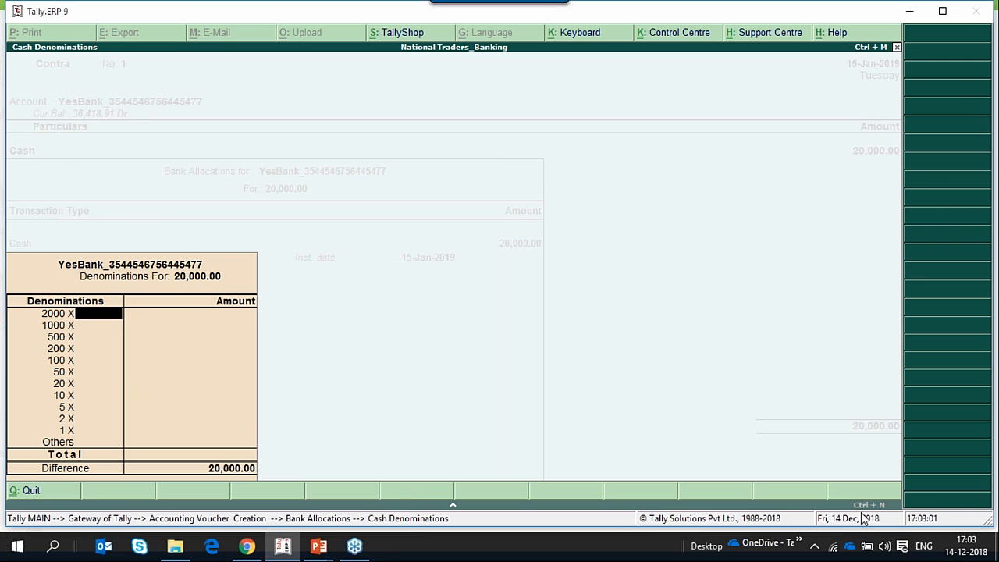
{"action": "type", "text": "10"}
{"action": "key", "text": "Return"}
{"action": "key", "text": "Return"}
{"action": "key", "text": "Return"}
{"action": "key", "text": "Return"}
{"action": "key", "text": "Return"}
{"action": "key", "text": "Escape"}
{"action": "key", "text": "Return"}
{"action": "key", "text": "Escape"}
{"action": "key", "text": "Escape"}
- Open the Deposit Slip options under Banking
{"action": "key", "text": "Up"}
{"action": "key", "text": "Up"}
{"action": "key", "text": "Up"}
{"action": "key", "text": "Up"}
{"action": "key", "text": "Up"}
{"action": "key", "text": "Up"}
{"action": "key", "text": "Return"}
{"action": "key", "text": "Down"}
{"action": "key", "text": "Down"}
{"action": "key", "text": "Down"}
{"action": "key", "text": "Down"}
{"action": "key", "text": "Return"}
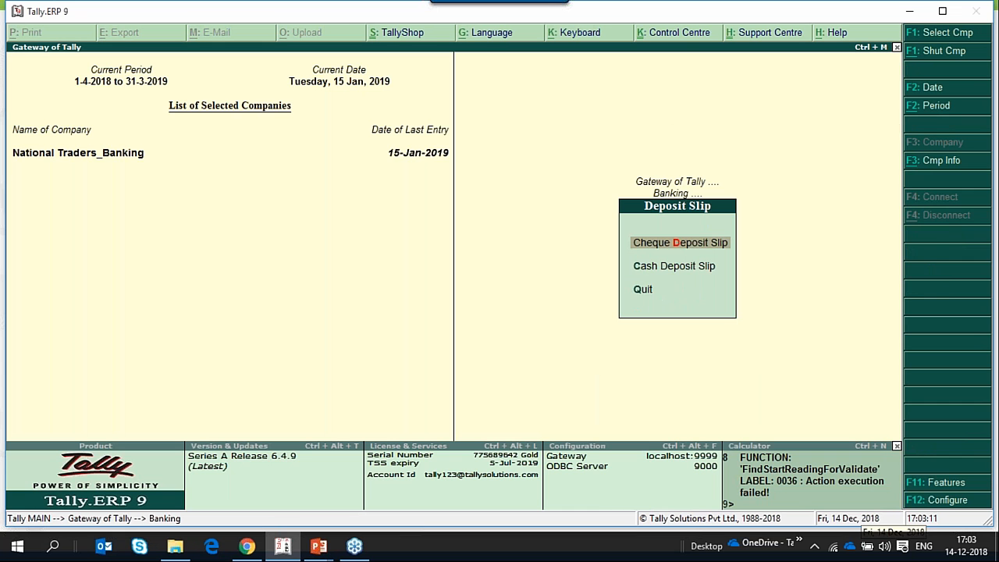
- Open the Cash Deposit Slip report for the YesBank ledger
{"action": "key", "text": "Down"}
{"action": "key", "text": "Return"}
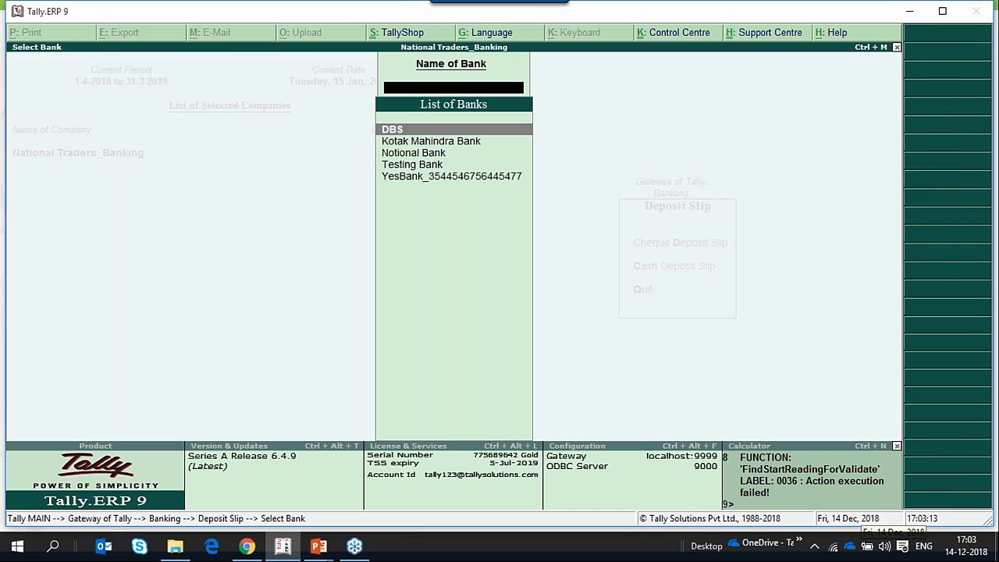
{"action": "key", "text": "Down"}
{"action": "key", "text": "Down"}
{"action": "key", "text": "Down"}
{"action": "key", "text": "Down"}
{"action": "key", "text": "Return"}
- Preview the YesBank cash deposit slip with its denominations in both copies and return to the Gateway of Tally
{"action": "key", "text": "alt+p"}
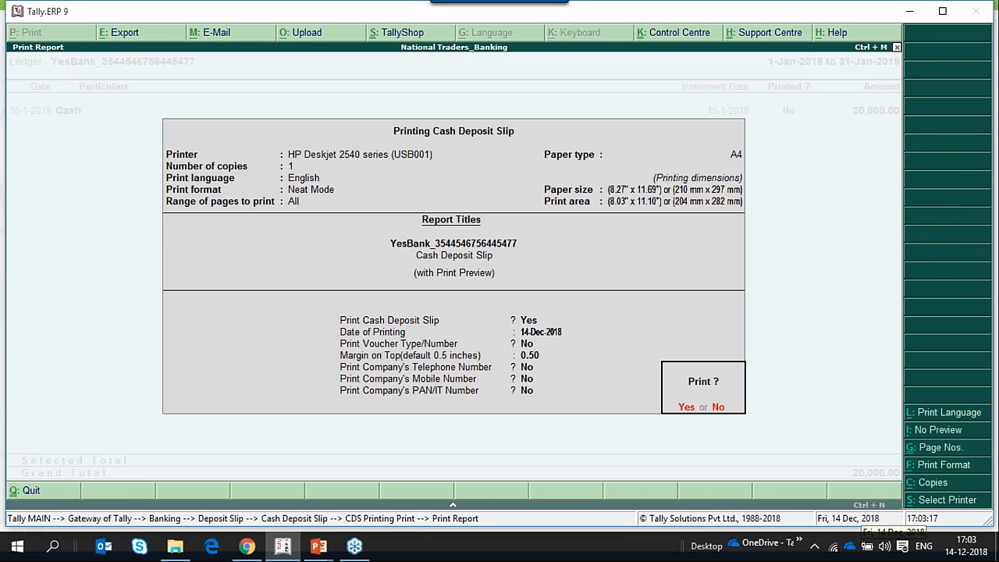
{"action": "key", "text": "Return"}
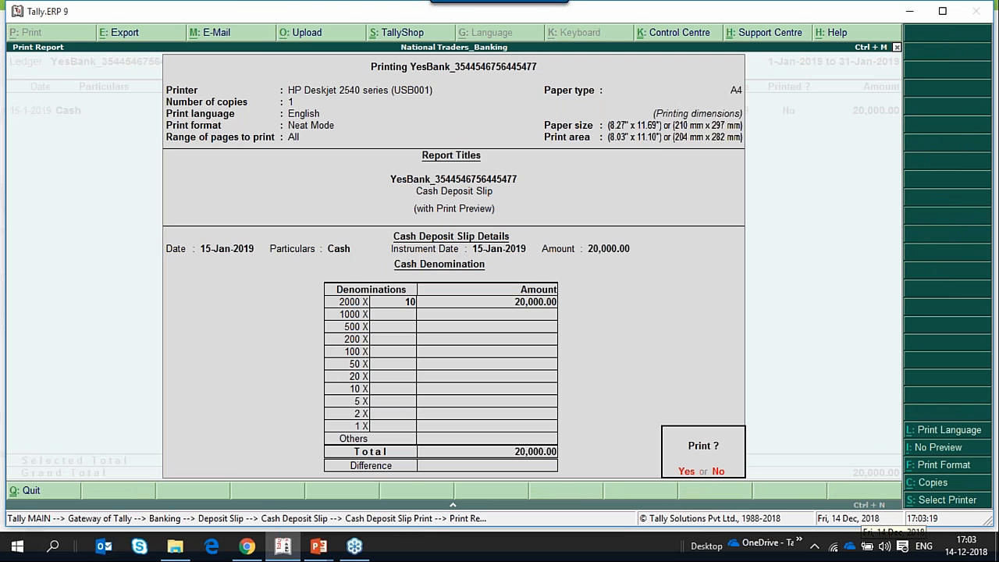
{"action": "key", "text": "Return"}
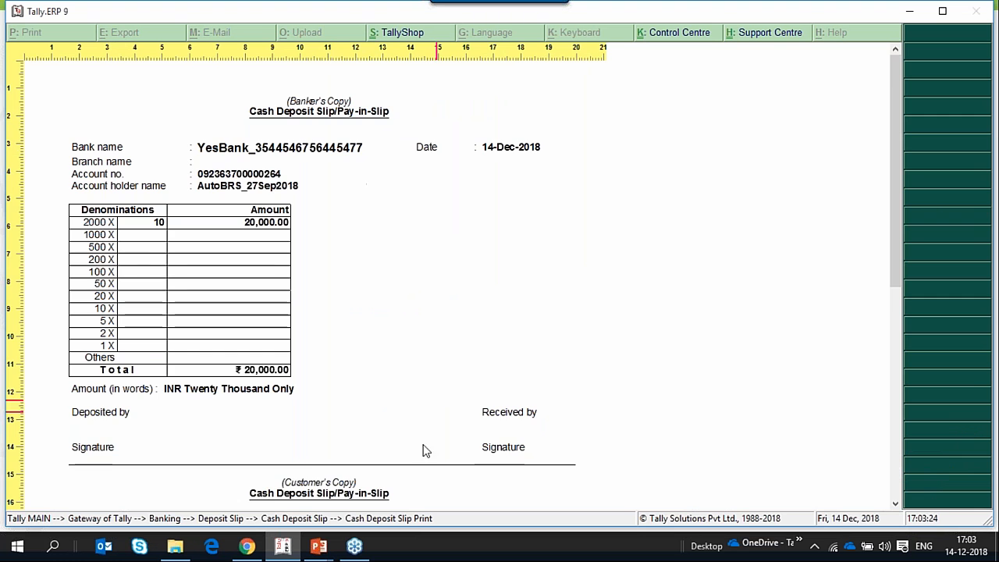
{"action": "scroll", "coordinate": [631, 443], "scroll_direction": "down", "scroll_amount": 5}
{"action": "scroll", "coordinate": [628, 444], "scroll_direction": "down", "scroll_amount": 5}
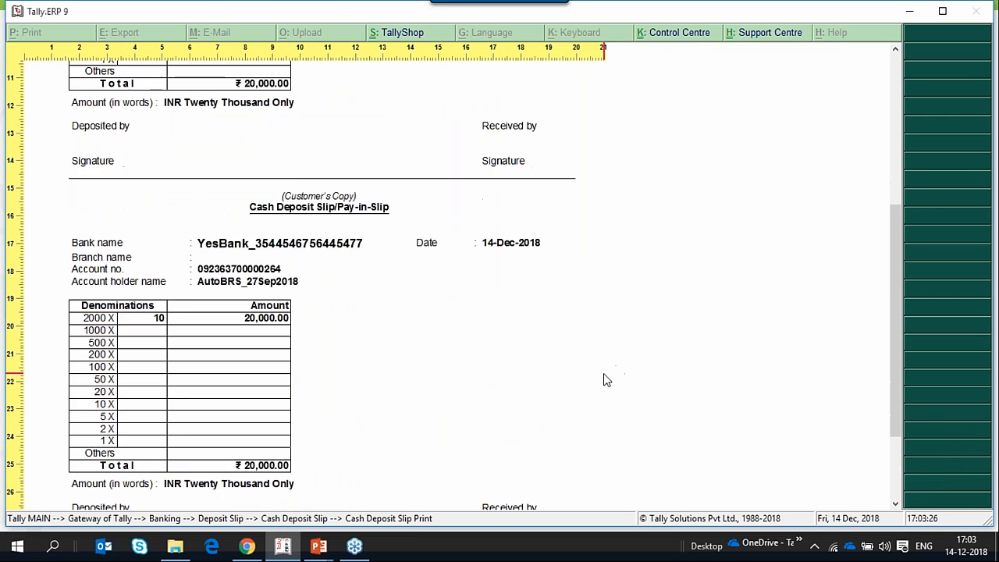
{"action": "scroll", "coordinate": [562, 399], "scroll_direction": "up", "scroll_amount": 10}
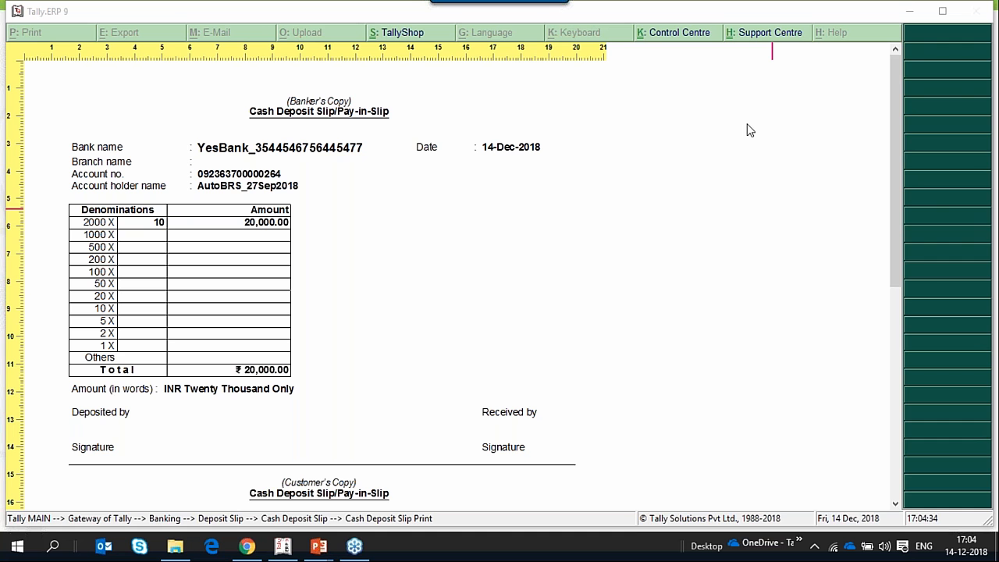
{"action": "left_click", "coordinate": [527, 310]}
{"action": "key", "text": "Escape"}
{"action": "key", "text": "Escape"}
{"action": "key", "text": "Escape"}
{"action": "key", "text": "Escape"}
{"action": "key", "text": "Escape"}
{"action": "key", "text": "Escape"}
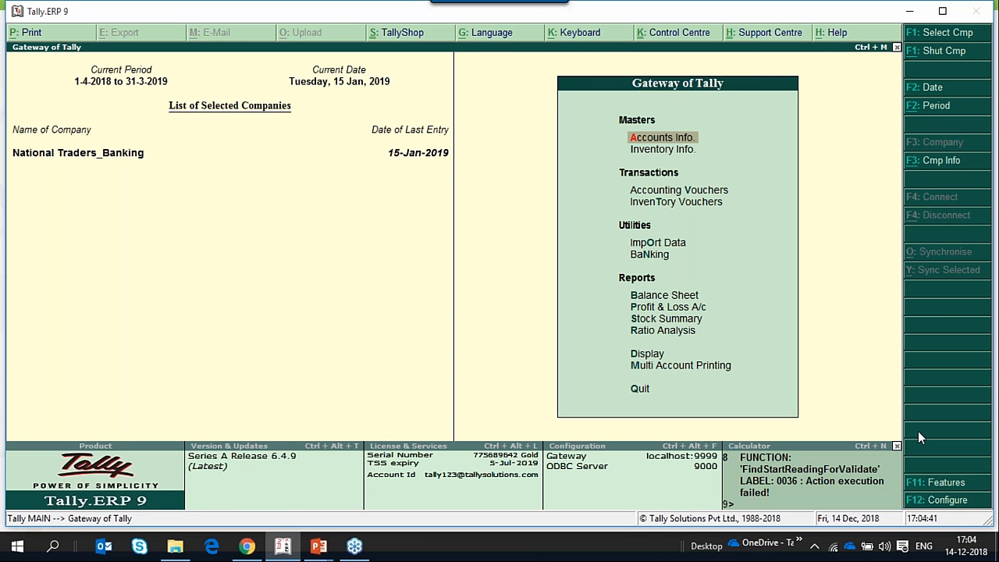
- Create a contra voucher for a cash withdrawal, with Cash as the account and YesBank as the particulars for 10,000.00
{"action": "key", "text": "v"}
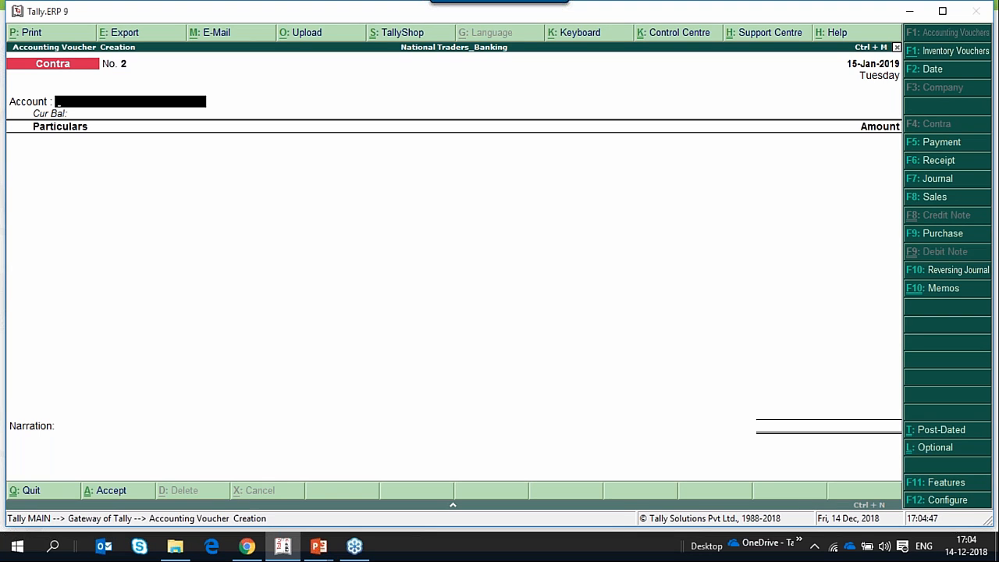
{"action": "type", "text": "Cash"}
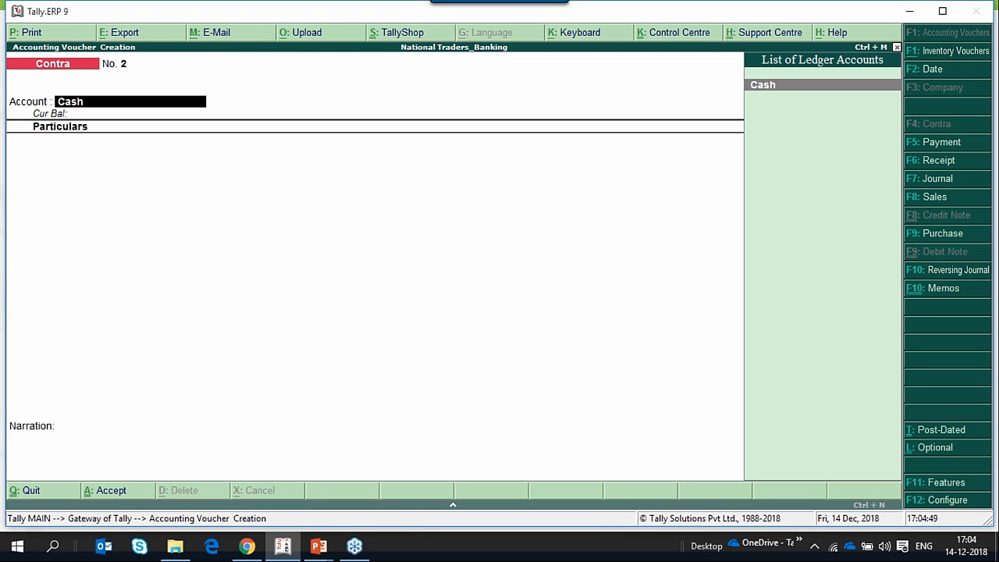
{"action": "key", "text": "Return"}
{"action": "type", "text": "Yes"}
{"action": "key", "text": "Return"}
{"action": "type", "text": "10,000"}
{"action": "key", "text": "Return"}
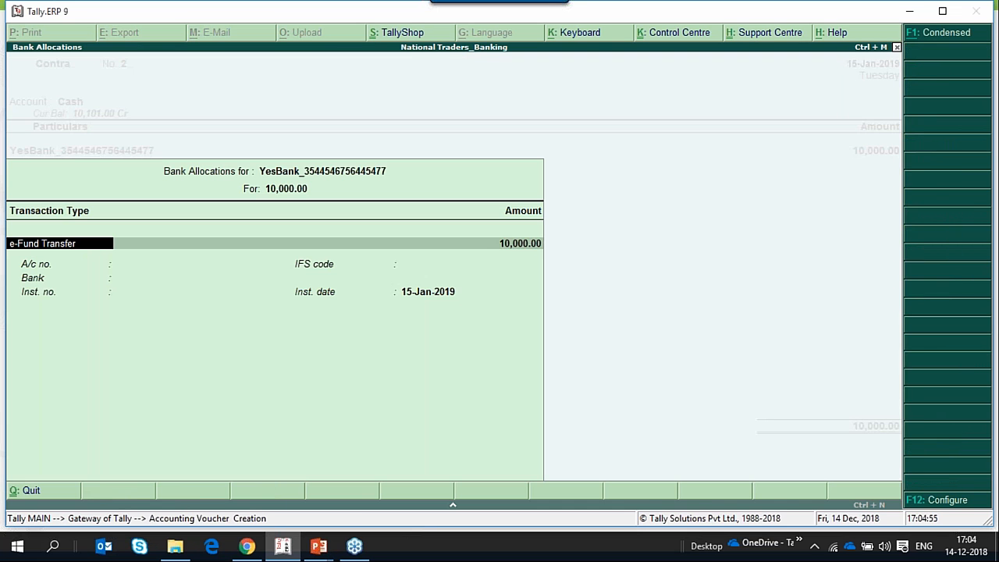
- Allocate the 10,000.00 withdrawal as a Cheque favouring Self dated 15-Jan-2019, and accept the voucher through to cheque printing
{"action": "type", "text": "che"}
{"action": "key", "text": "Return"}
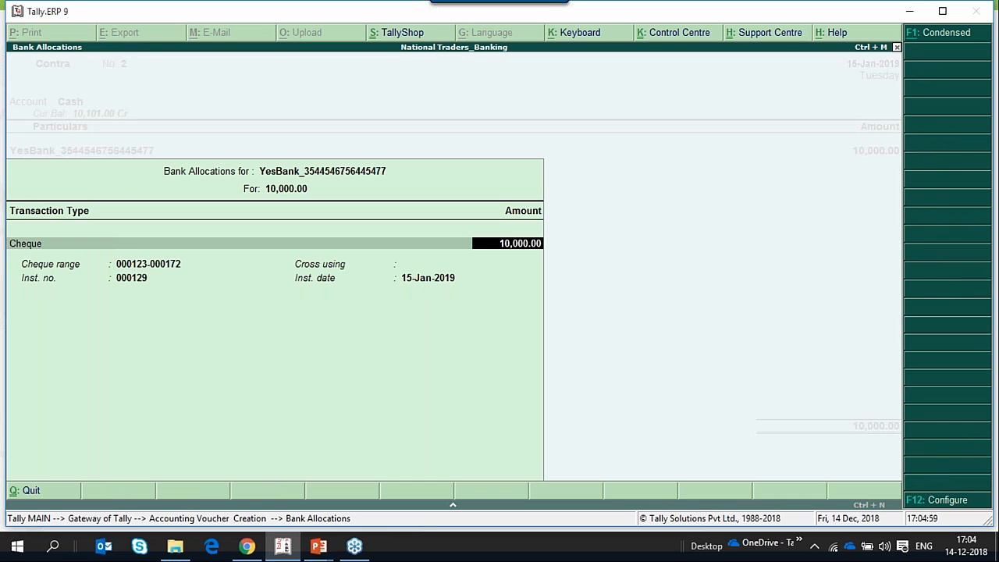
{"action": "key", "text": "Return"}
{"action": "key", "text": "Return"}
{"action": "key", "text": "Return"}
{"action": "key", "text": "Return"}
{"action": "key", "text": "Return"}
{"action": "key", "text": "Return"}
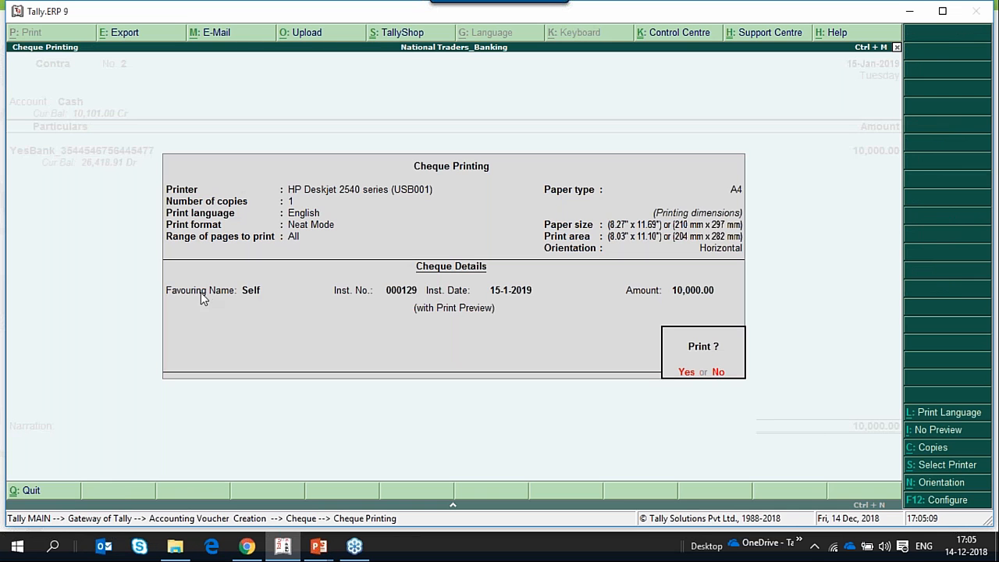
- Preview the Self cheque for 10,000.00 enlarged, close the preview and return to the Gateway of Tally
{"action": "key", "text": "Return"}
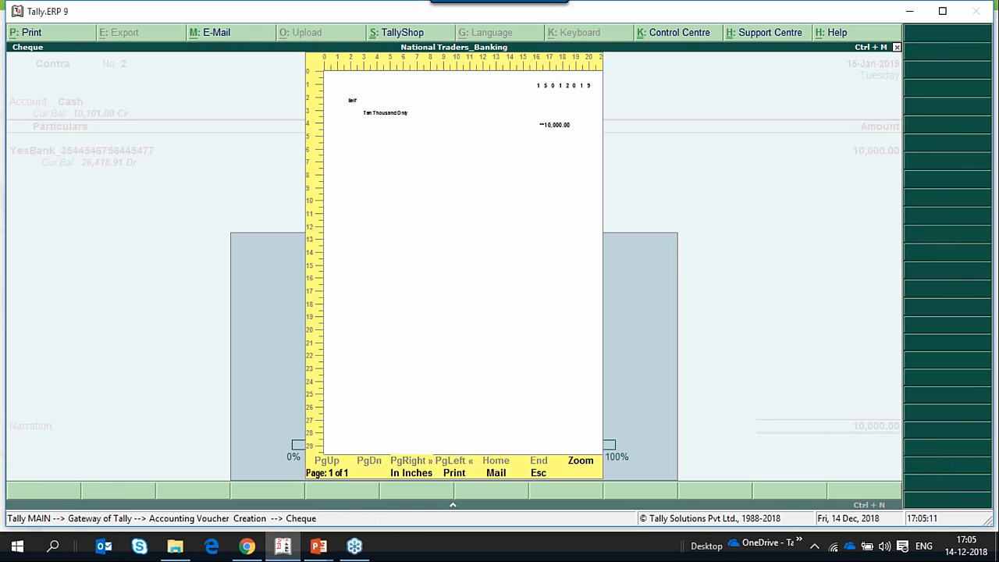
{"action": "key", "text": "alt+z"}
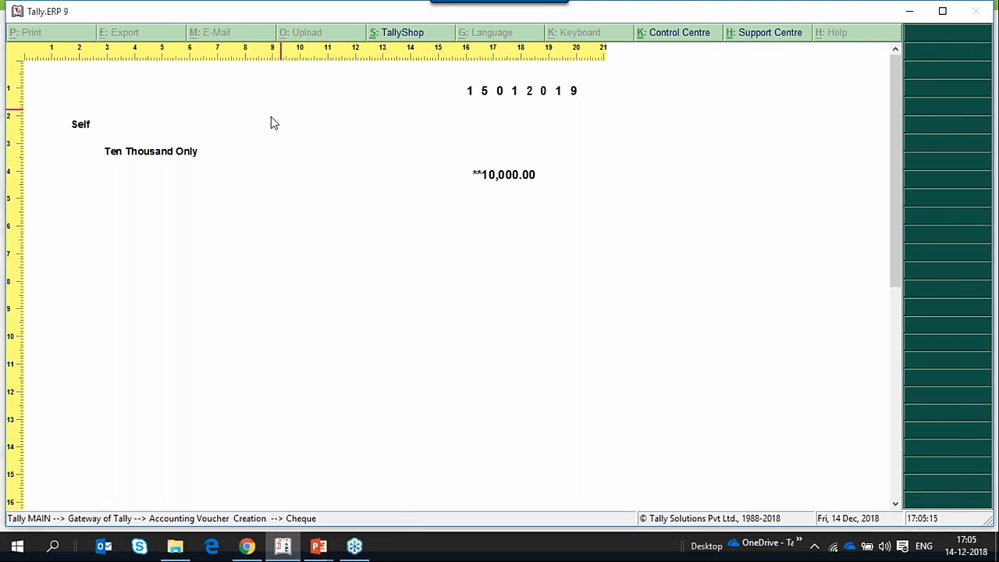
{"action": "key", "text": "alt+z"}
{"action": "key", "text": "Escape"}
{"action": "key", "text": "Escape"}
{"action": "key", "text": "Return"}
- Open the Day Book for 15-Jan-2019 and go to the 12,000.00 National Enterprises payment
{"action": "key", "text": "Up"}
{"action": "key", "text": "Up"}
{"action": "key", "text": "Up"}
{"action": "key", "text": "Up"}
{"action": "key", "text": "Up"}
{"action": "key", "text": "Up"}
{"action": "key", "text": "Up"}
{"action": "key", "text": "Up"}
{"action": "key", "text": "Up"}
{"action": "key", "text": "Up"}
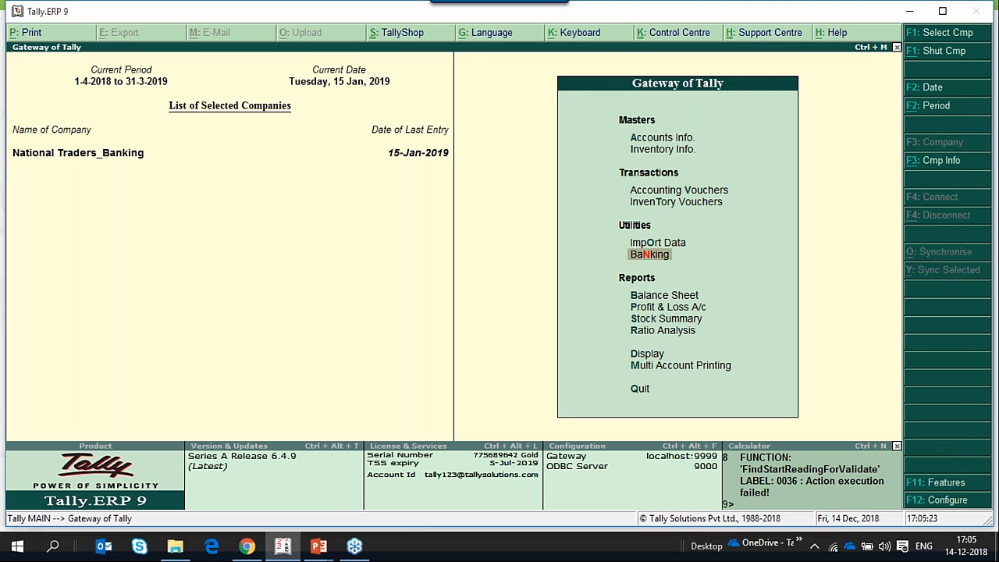
{"action": "key", "text": "d"}
{"action": "key", "text": "y"}
{"action": "key", "text": "Down"}
{"action": "key", "text": "Down"}
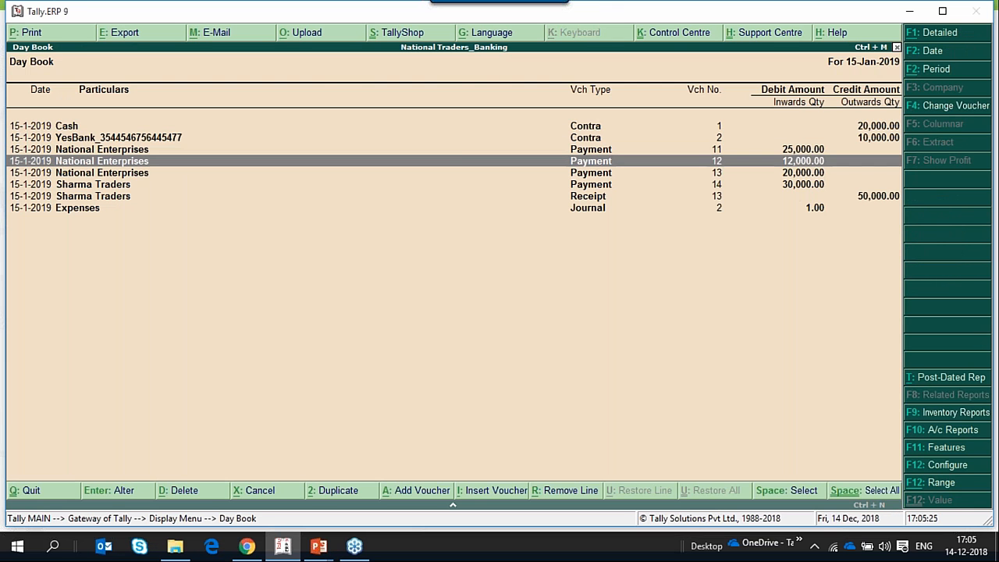
- Open the 12,000.00 National Enterprises payment voucher, step through its bank allocation and accept it through to cheque printing
{"action": "key", "text": "Return"}
{"action": "key", "text": "Return"}
{"action": "key", "text": "Return"}
{"action": "key", "text": "Return"}
{"action": "key", "text": "Return"}
{"action": "key", "text": "Return"}
{"action": "key", "text": "Return"}
{"action": "key", "text": "Return"}
{"action": "key", "text": "Return"}
{"action": "key", "text": "Return"}
{"action": "key", "text": "Return"}
{"action": "key", "text": "Return"}
{"action": "key", "text": "BackSpace"}
{"action": "key", "text": "BackSpace"}
{"action": "key", "text": "Return"}
{"action": "key", "text": "Return"}
{"action": "key", "text": "Return"}
{"action": "key", "text": "Return"}
{"action": "key", "text": "Return"}
- Preview the National Enterprises cheque for 12,000.00 enlarged, close it and return to the Gateway of Tally
{"action": "key", "text": "Return"}
{"action": "key", "text": "alt+z"}
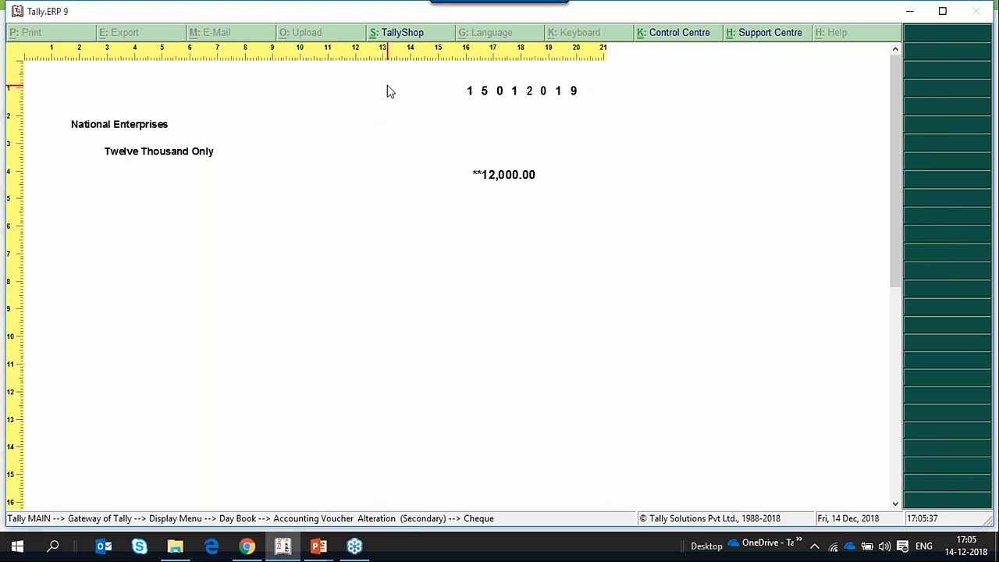
{"action": "key", "text": "alt+z"}
{"action": "key", "text": "Escape"}
{"action": "key", "text": "Escape"}
{"action": "key", "text": "Escape"}
{"action": "key", "text": "Escape"}
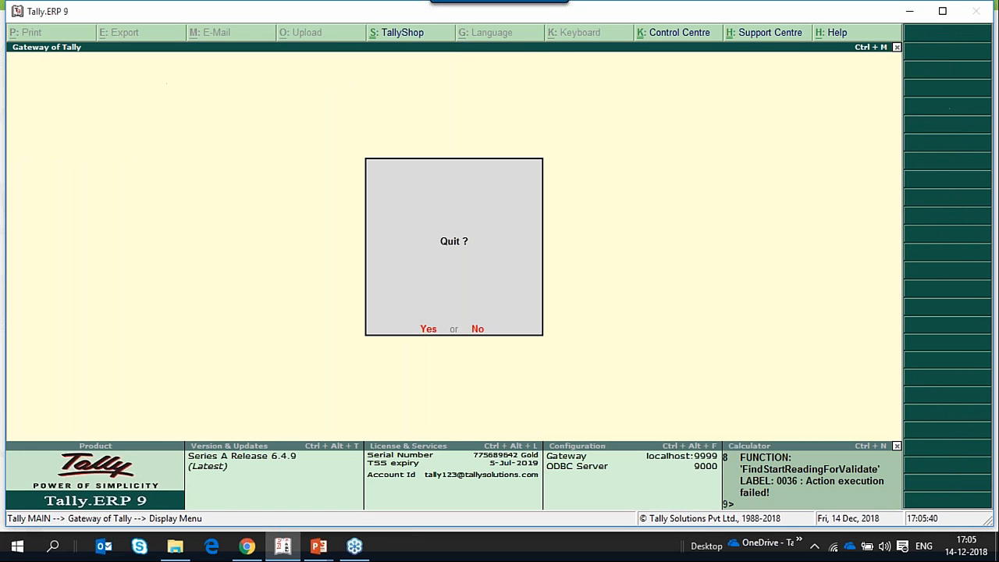
{"action": "key", "text": "n"}
- Switch to PowerPoint to check the Product Walkthrough slide, and switch back to Tally.ERP 9
{"action": "key", "text": "alt+Tab"}
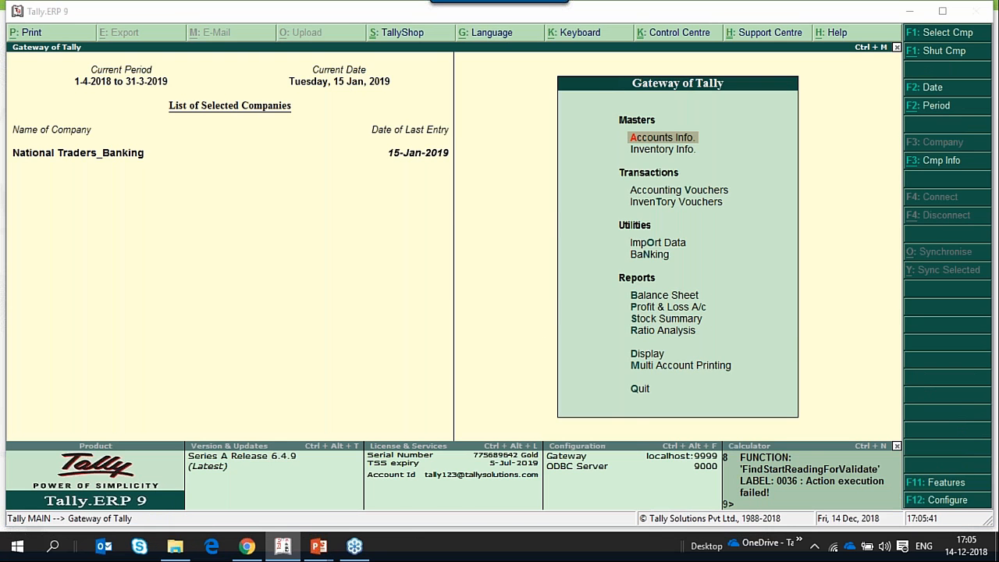
{"action": "left_click", "coordinate": [276, 473]}
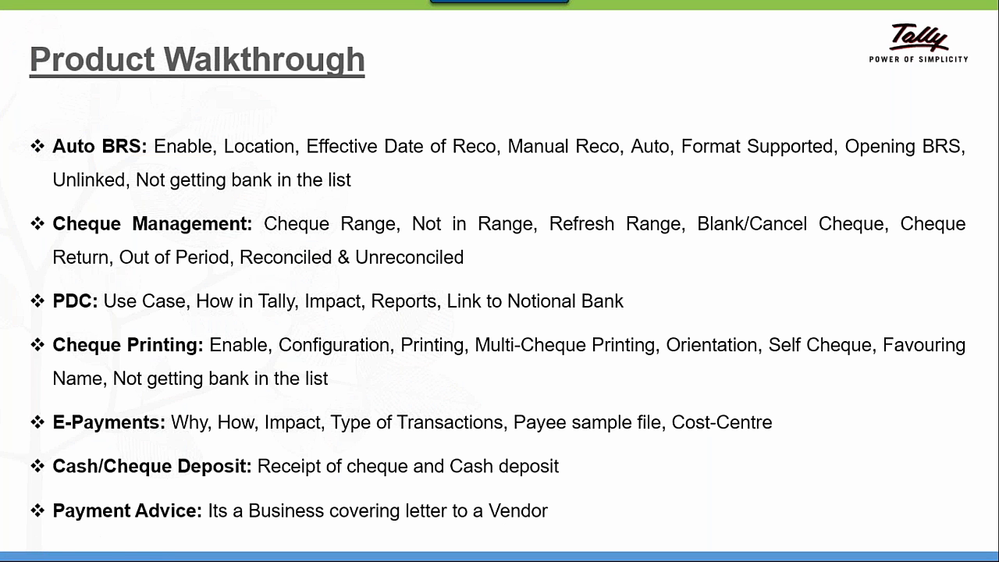
{"action": "key", "text": "alt+Tab"}
- Open the Payment Advice report under Banking for the National Enterprises ledger
{"action": "key", "text": "Up"}
{"action": "key", "text": "Up"}
{"action": "key", "text": "Up"}
{"action": "key", "text": "Up"}
{"action": "key", "text": "Up"}
{"action": "key", "text": "Up"}
{"action": "key", "text": "Up"}
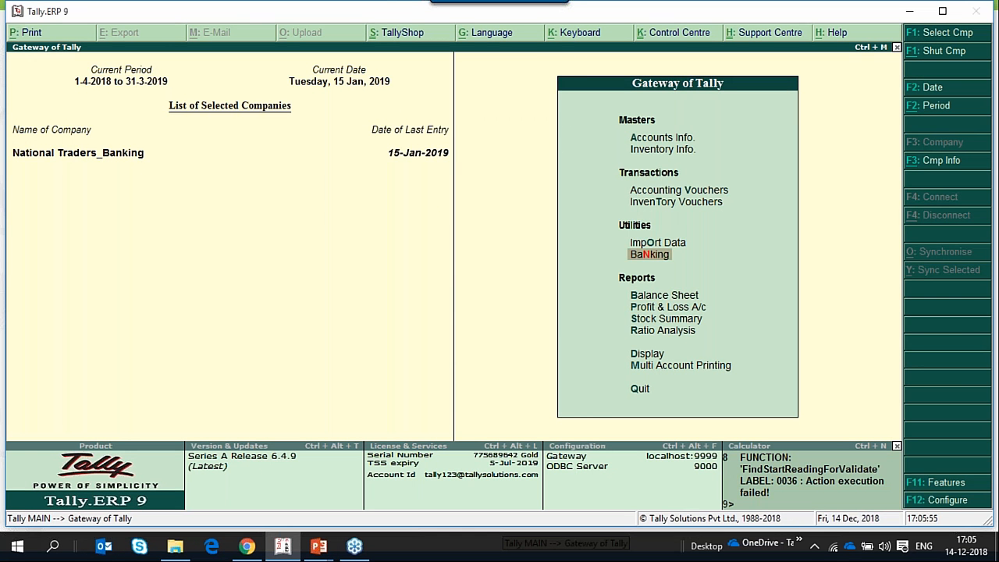
{"action": "key", "text": "Return"}
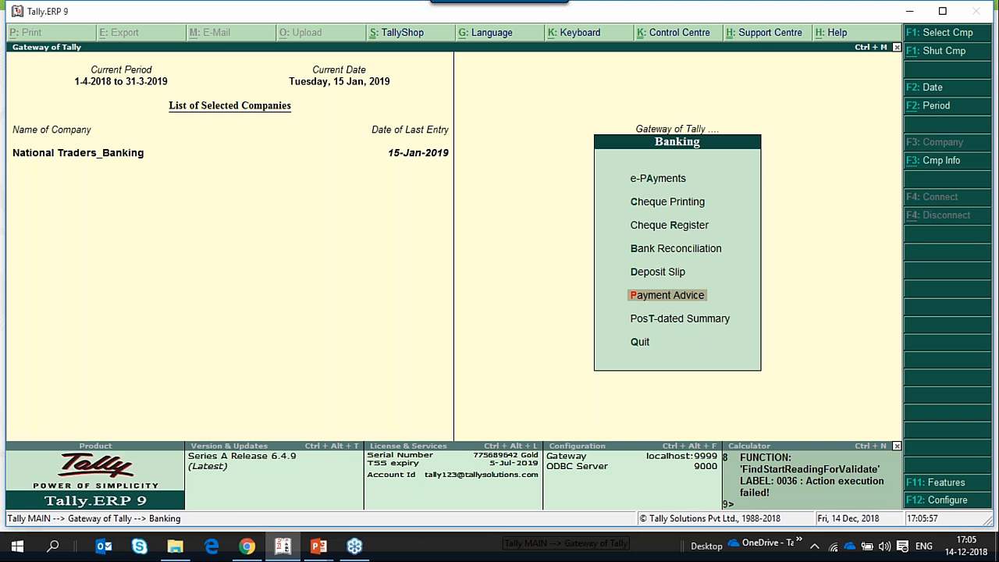
{"action": "key", "text": "Return"}
{"action": "key", "text": "Up"}
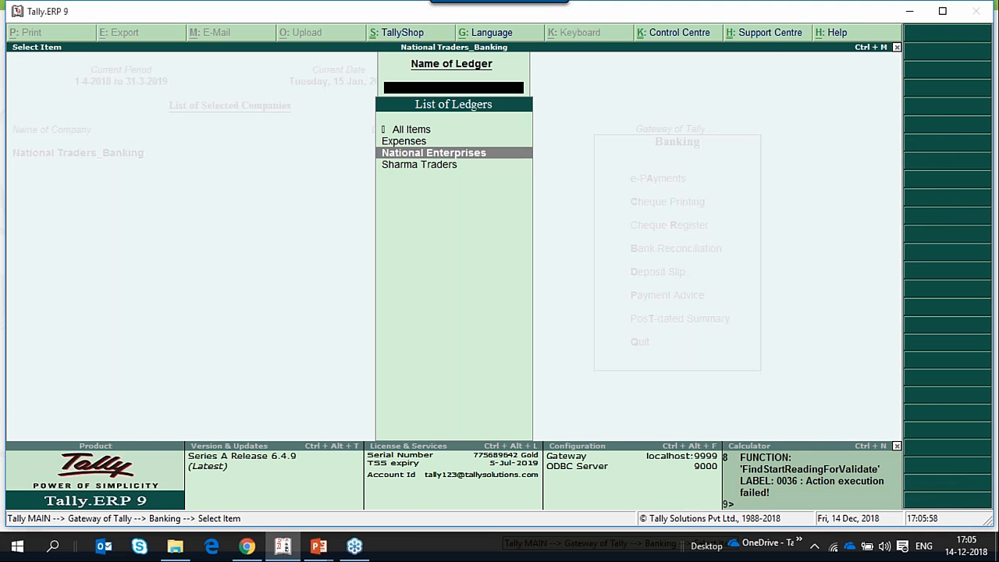
{"action": "key", "text": "Return"}
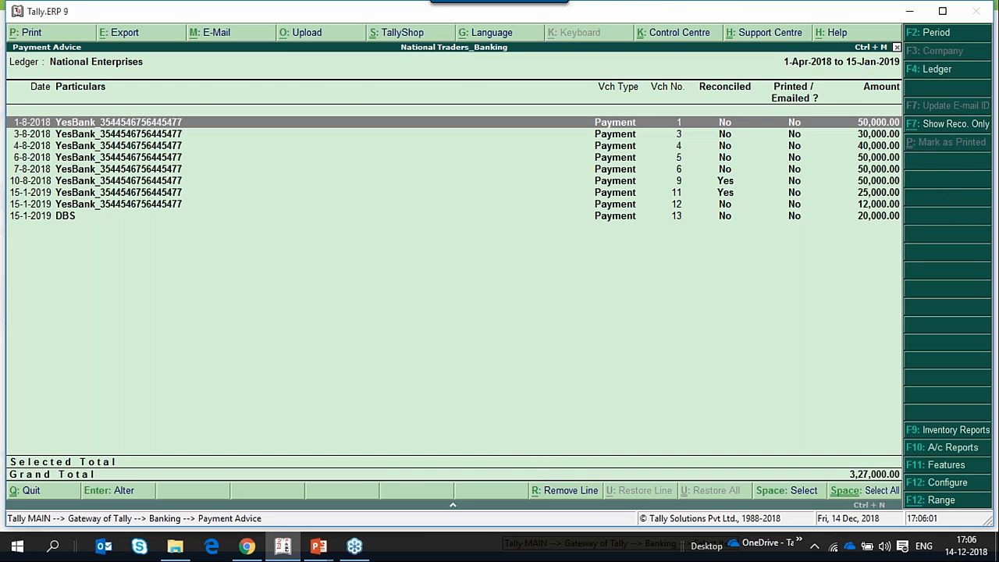
- Select the 1-8-2018 payment of 50,000.00 in the Payment Advice report and look through its print options without printing
{"action": "key", "text": "alt+p"}
{"action": "key", "text": "Return"}
{"action": "key", "text": "Up"}
{"action": "key", "text": "Up"}
{"action": "key", "text": "Up"}
{"action": "key", "text": "Up"}
{"action": "key", "text": "Escape"}
{"action": "key", "text": "Escape"}
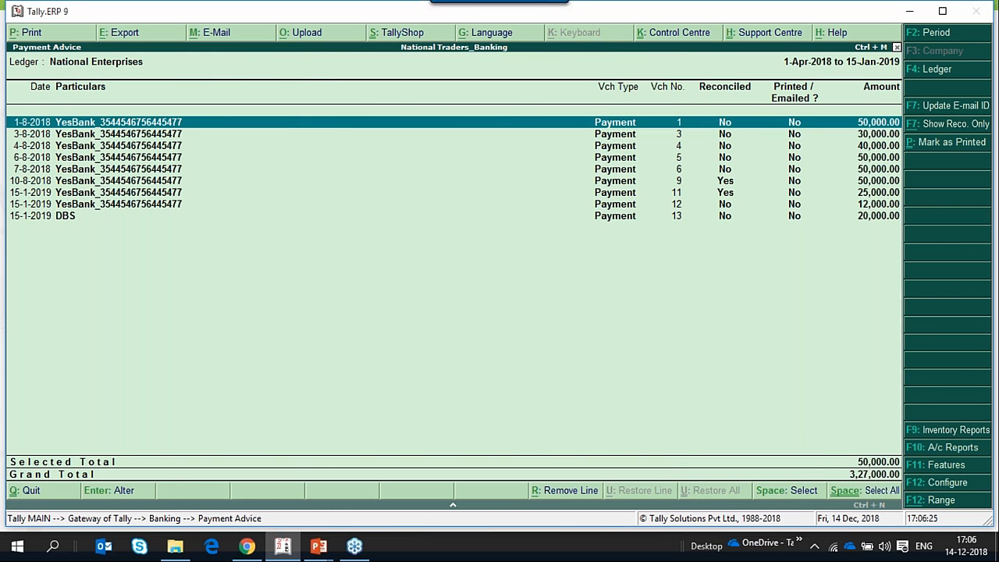
- Generate the print preview of the 50,000.00 payment advice dated 14-Dec-2018, with every advice detail option set to Yes
{"action": "key", "text": "alt+p"}
{"action": "key", "text": "Return"}
{"action": "key", "text": "Return"}
{"action": "key", "text": "Return"}
{"action": "key", "text": "Return"}
{"action": "key", "text": "Return"}
{"action": "key", "text": "Return"}
{"action": "key", "text": "Return"}
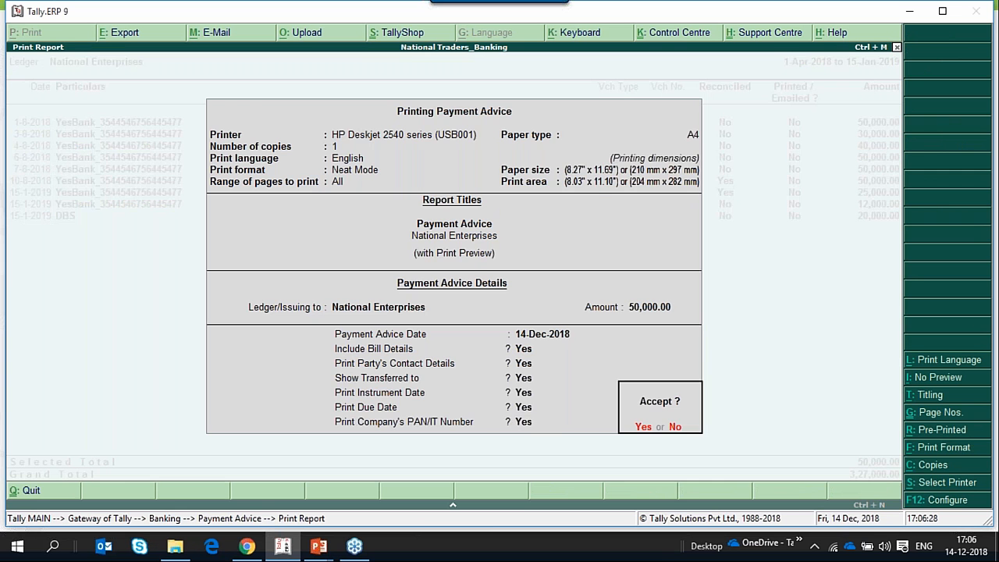
{"action": "key", "text": "Return"}
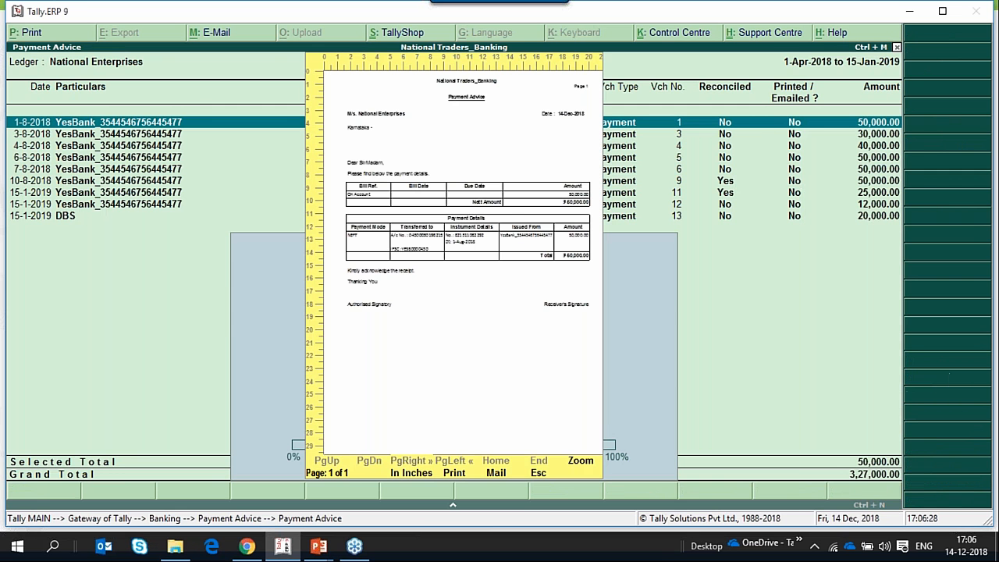
- Examine the enlarged payment advice for National Enterprises, including the bill, payment and transfer details and the signature area
{"action": "key", "text": "alt+z"}
{"action": "key", "text": "Down"}
{"action": "key", "text": "Down"}
{"action": "key", "text": "Down"}
{"action": "key", "text": "Down"}
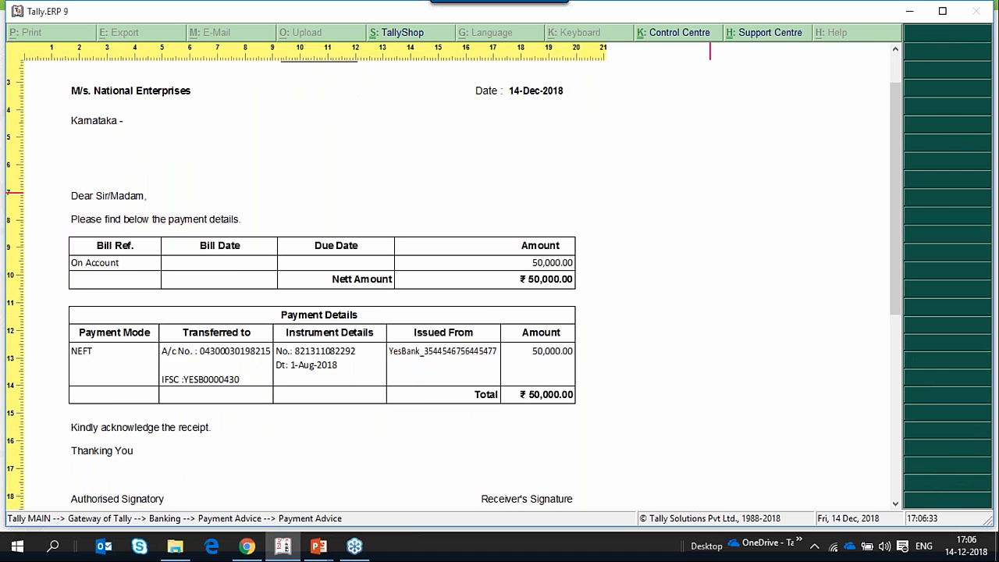
{"action": "key", "text": "Up"}
{"action": "key", "text": "Up"}
{"action": "key", "text": "Up"}
{"action": "key", "text": "Up"}
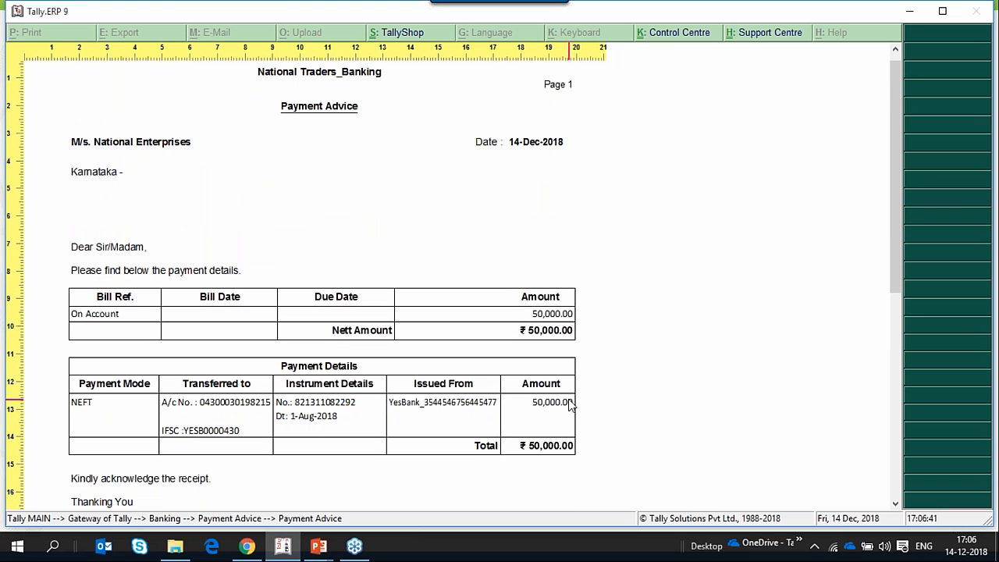
{"action": "key", "text": "Down"}
{"action": "key", "text": "Down"}
{"action": "key", "text": "Down"}
{"action": "key", "text": "Down"}
{"action": "key", "text": "Down"}
{"action": "key", "text": "Down"}
{"action": "key", "text": "Down"}
{"action": "key", "text": "Down"}
{"action": "key", "text": "Down"}
{"action": "key", "text": "Down"}
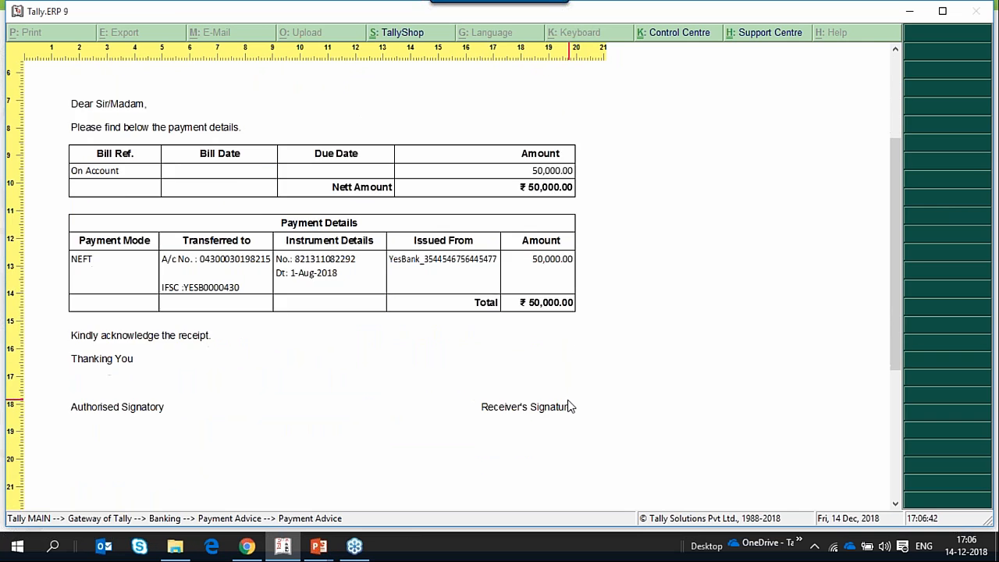